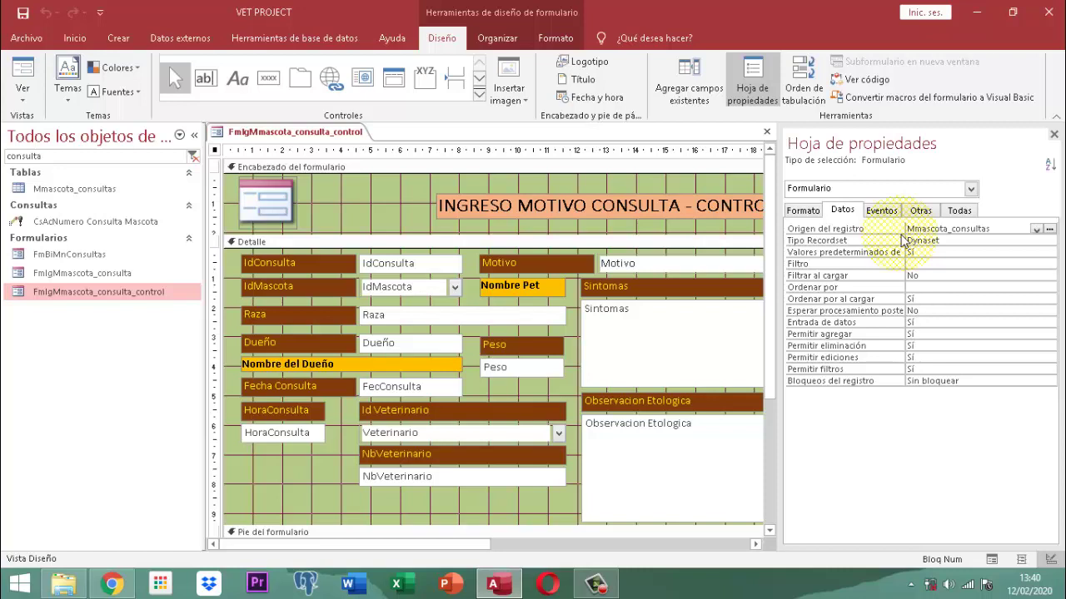
Close the form's property sheet and the FmIgMmascota_consulta_control form
{"action": "left_click", "coordinate": [1054, 136]}
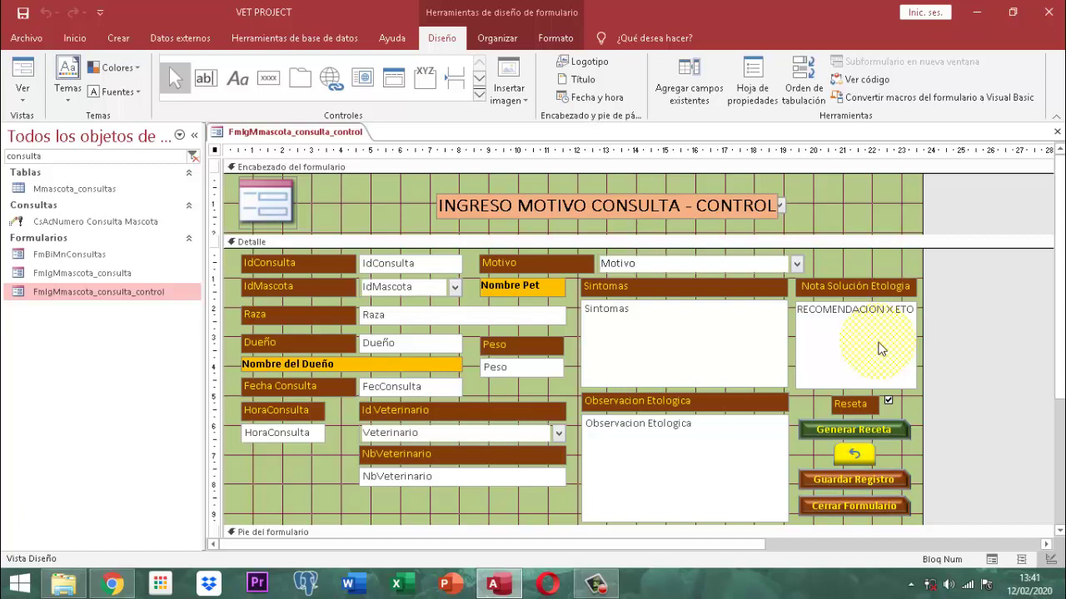
{"action": "right_click", "coordinate": [341, 143]}
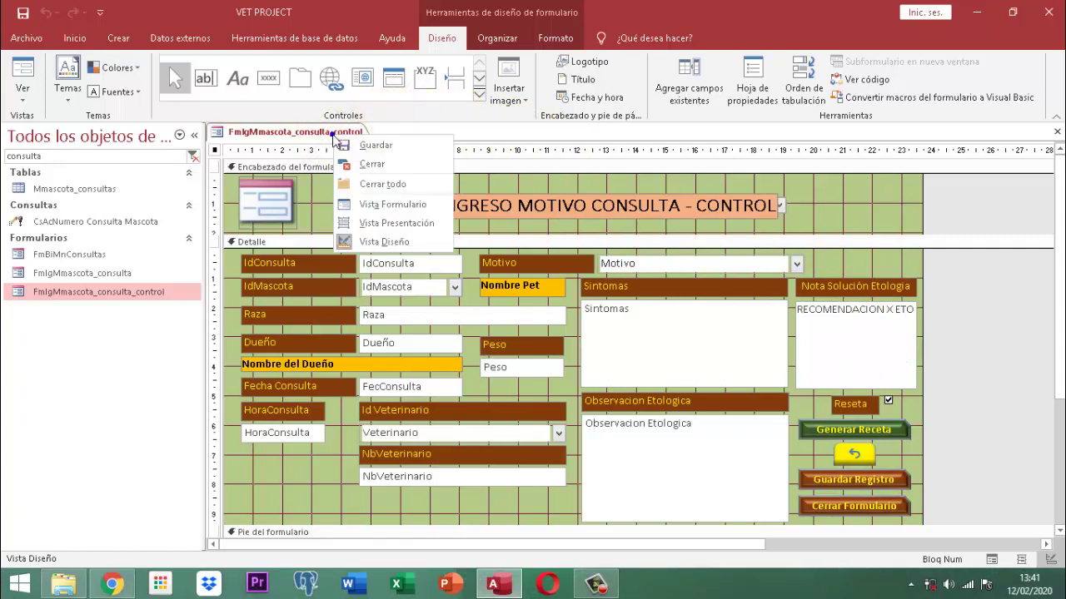
{"action": "left_click", "coordinate": [367, 163]}
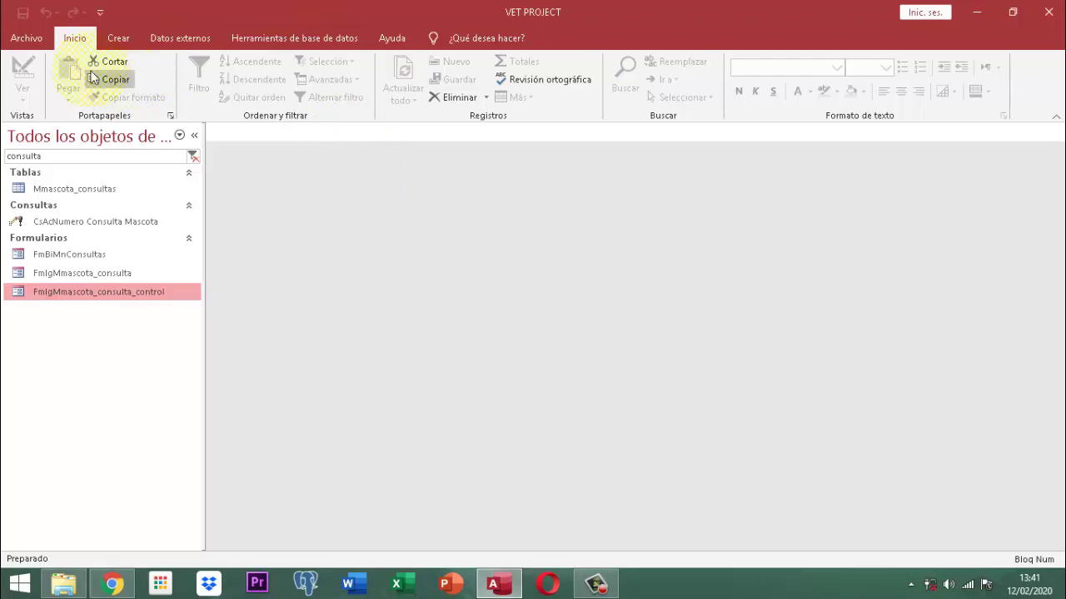
Create a new query in design view and add the Mmascota_consultas table to it
{"action": "left_click", "coordinate": [116, 40]}
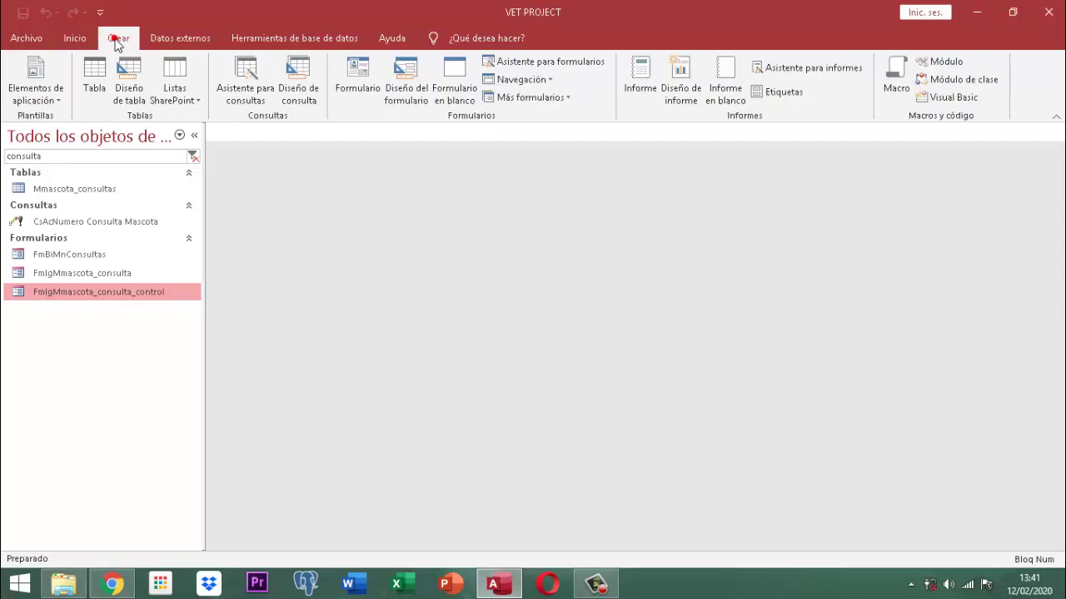
{"action": "left_click", "coordinate": [298, 79]}
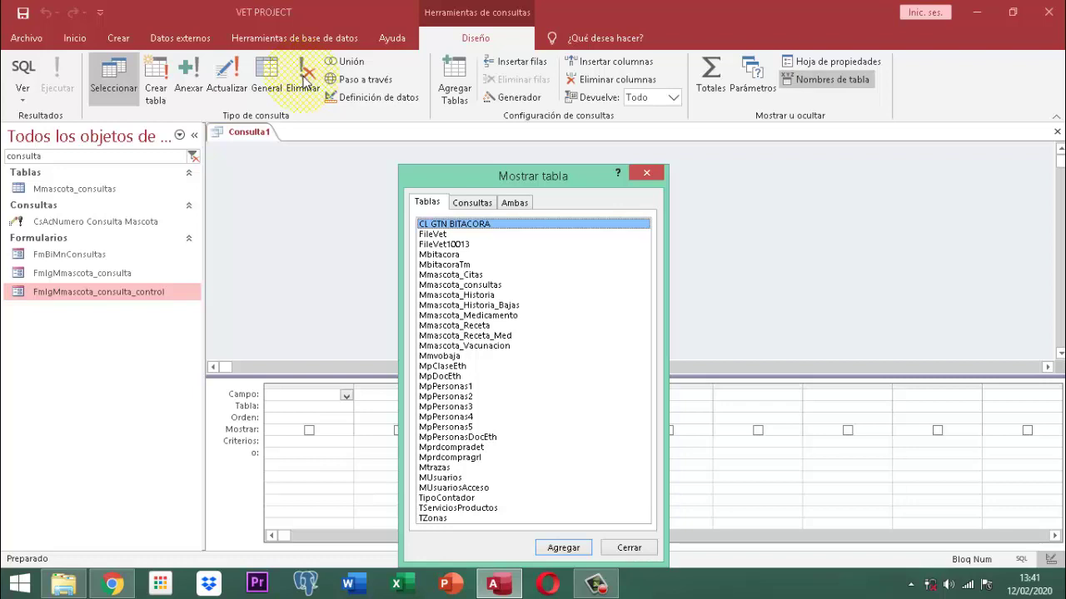
{"action": "left_click", "coordinate": [493, 286]}
{"action": "left_click", "coordinate": [563, 547]}
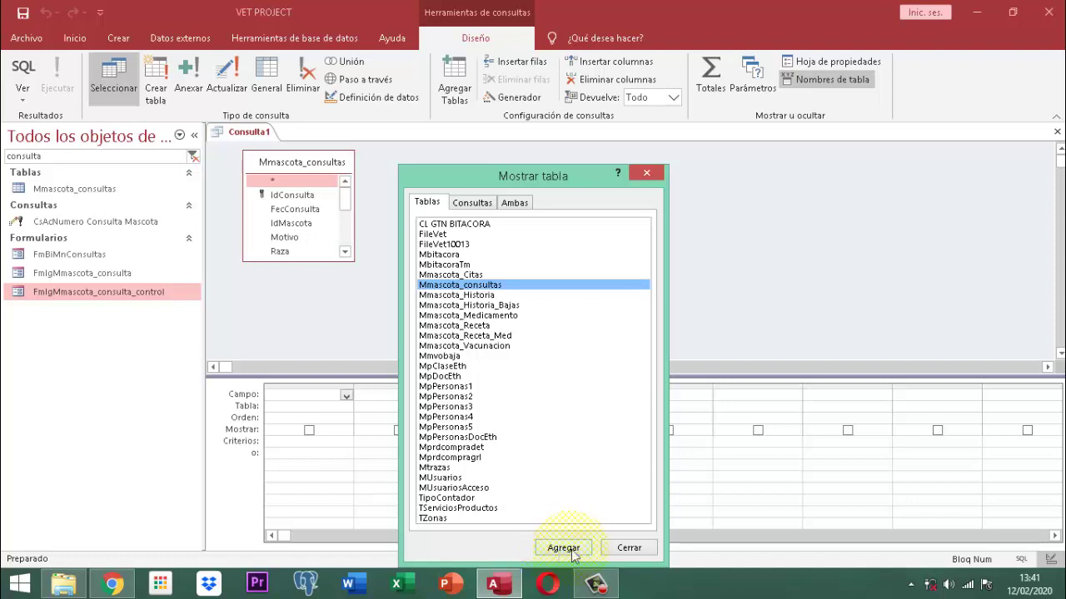
{"action": "left_click", "coordinate": [621, 549]}
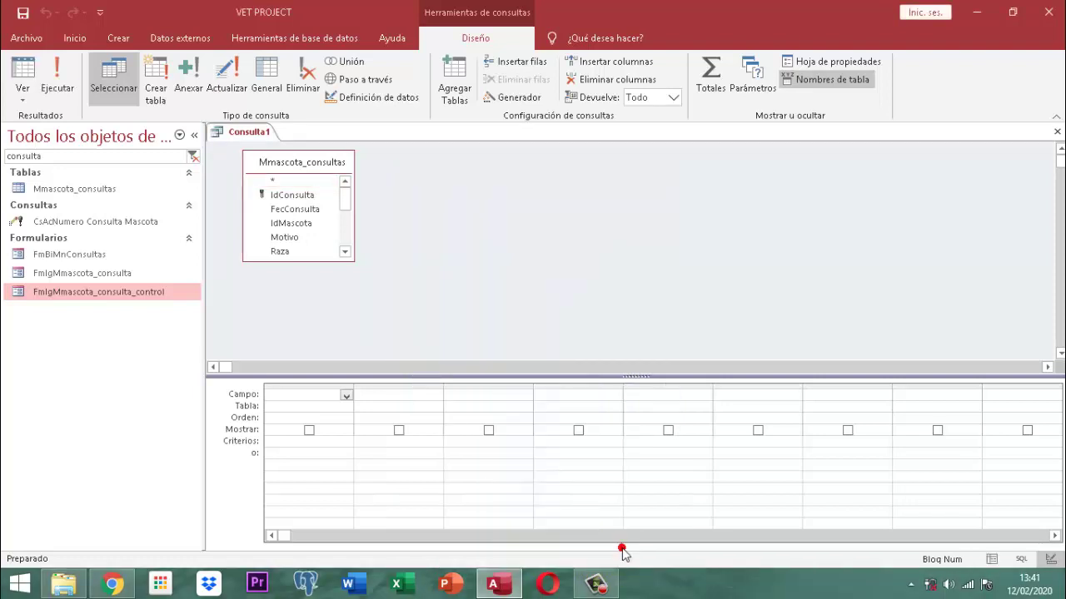
Enlarge the Mmascota_consultas field list in the query design and review all of its fields
{"action": "left_click", "coordinate": [358, 259]}
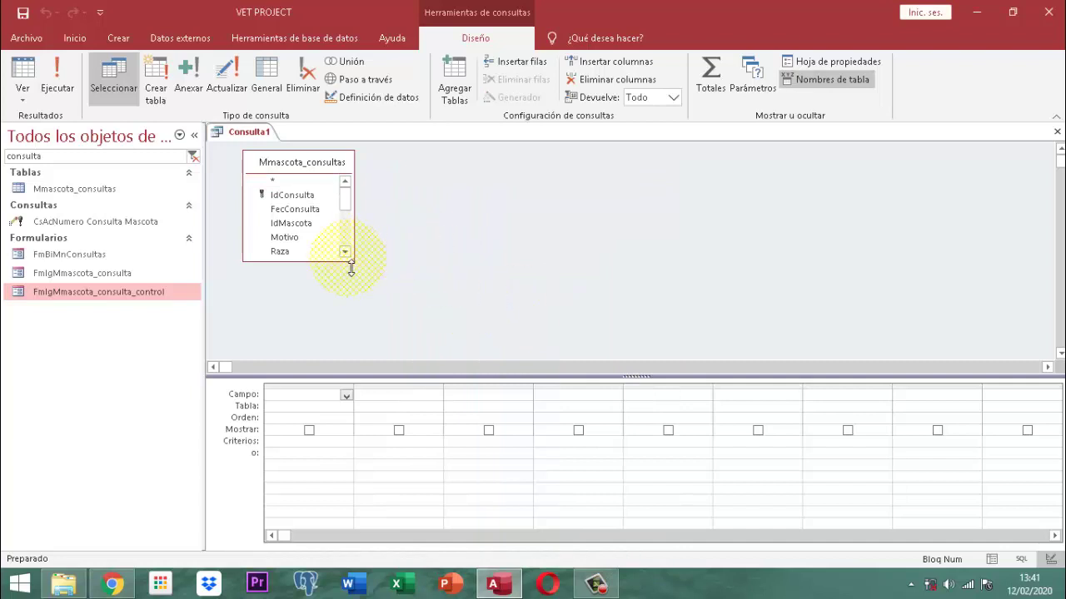
{"action": "left_click_drag", "start_coordinate": [354, 261], "coordinate": [397, 297]}
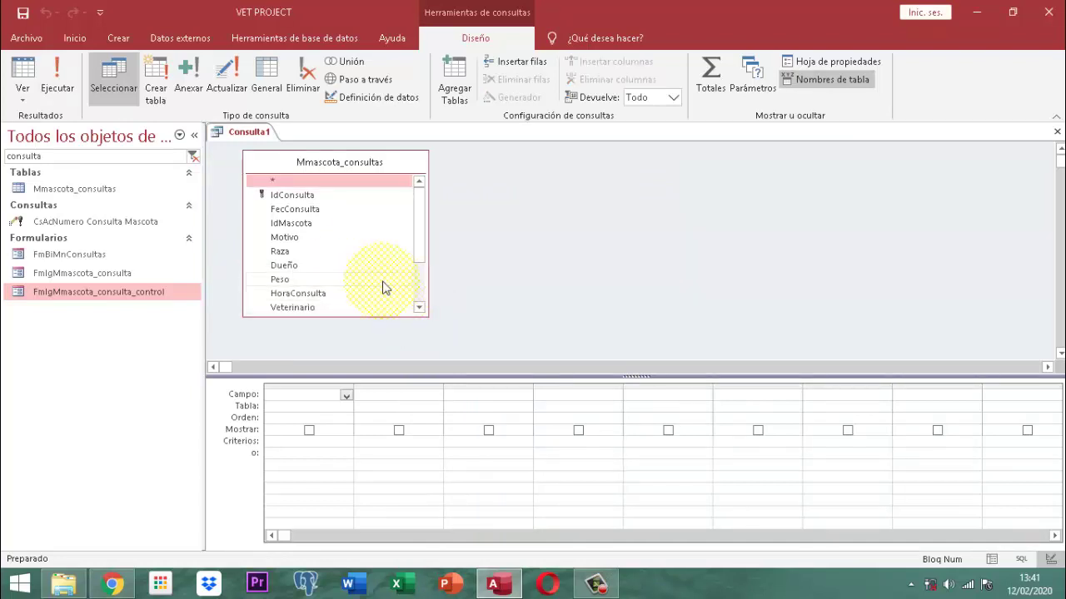
{"action": "scroll", "coordinate": [341, 279], "scroll_direction": "down", "scroll_amount": 2}
{"action": "scroll", "coordinate": [342, 279], "scroll_direction": "up", "scroll_amount": 2}
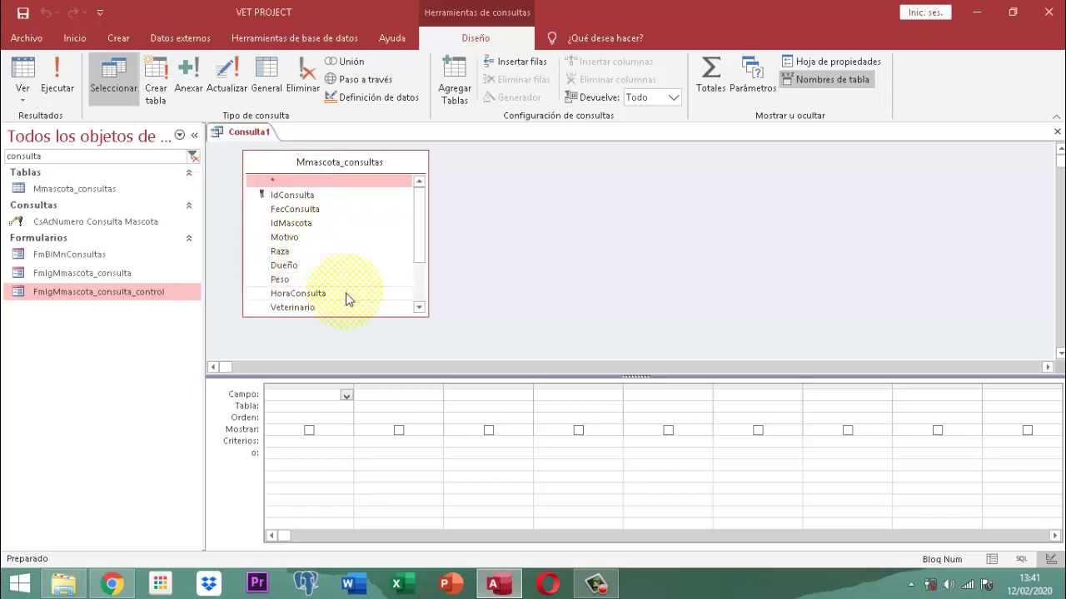
{"action": "left_click", "coordinate": [420, 309]}
{"action": "left_click", "coordinate": [421, 309]}
{"action": "left_click", "coordinate": [420, 308]}
{"action": "left_click", "coordinate": [421, 307]}
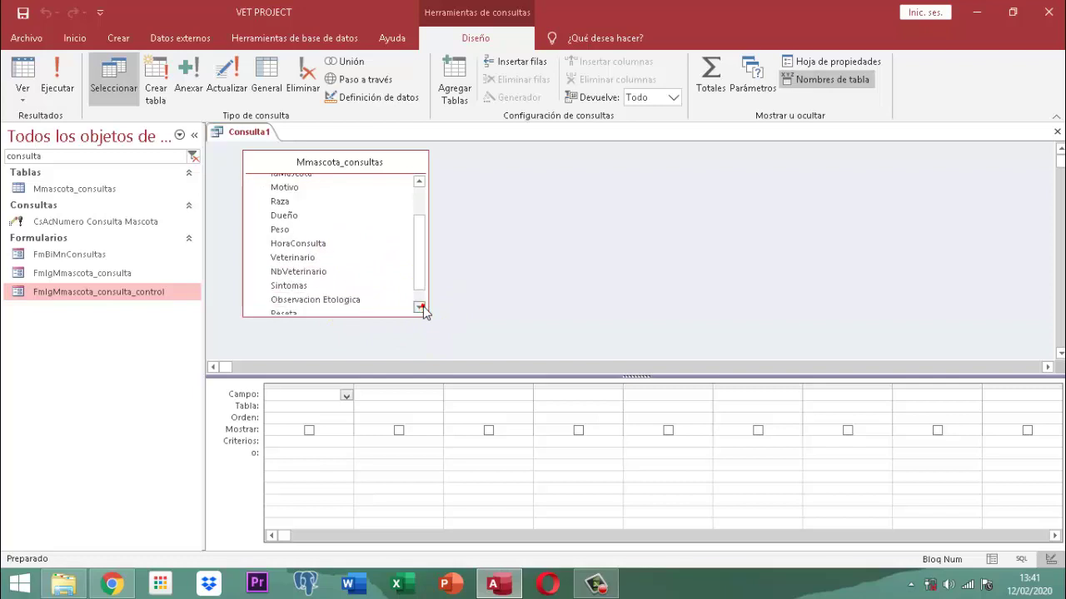
{"action": "left_click", "coordinate": [420, 308]}
{"action": "left_click", "coordinate": [421, 308]}
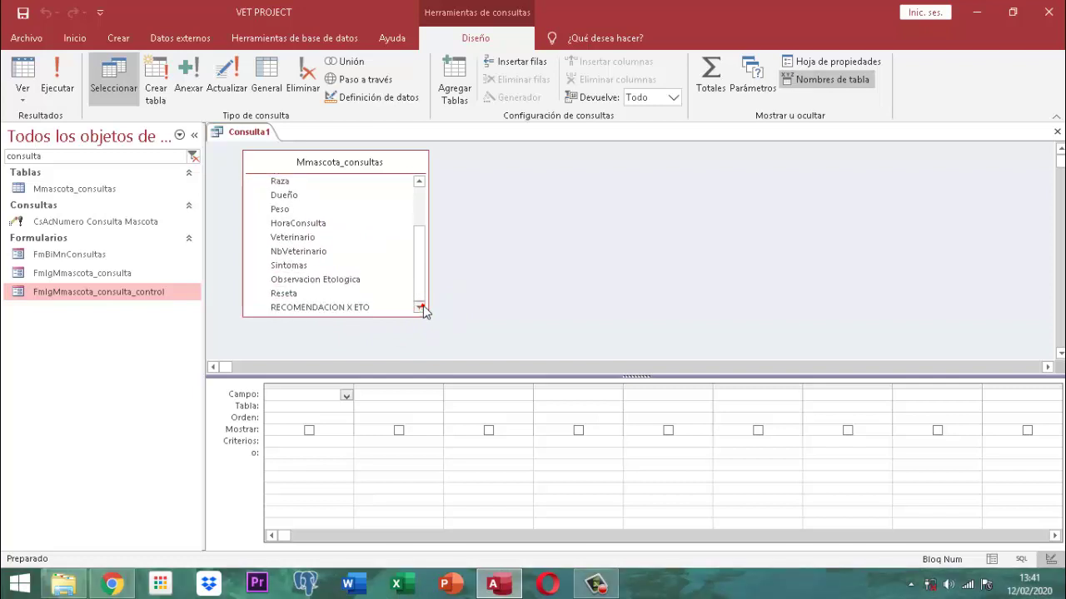
{"action": "left_click_drag", "start_coordinate": [420, 305], "coordinate": [422, 266]}
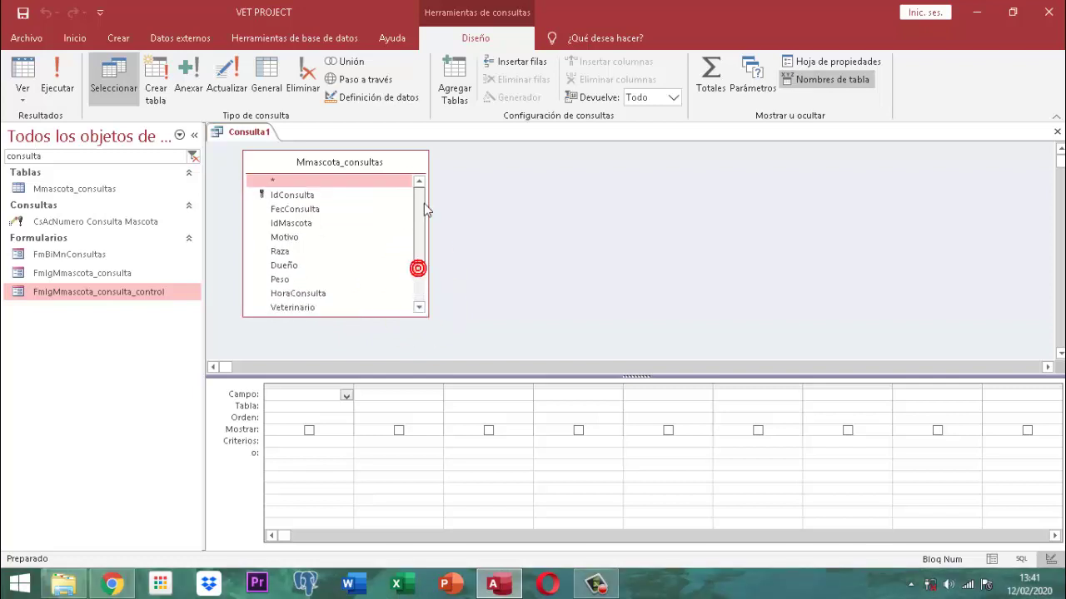
Add all Mmascota_consultas fields, from IdConsulta through RECOMENDACION X ETO, to the query design grid
{"action": "left_click", "coordinate": [311, 196]}
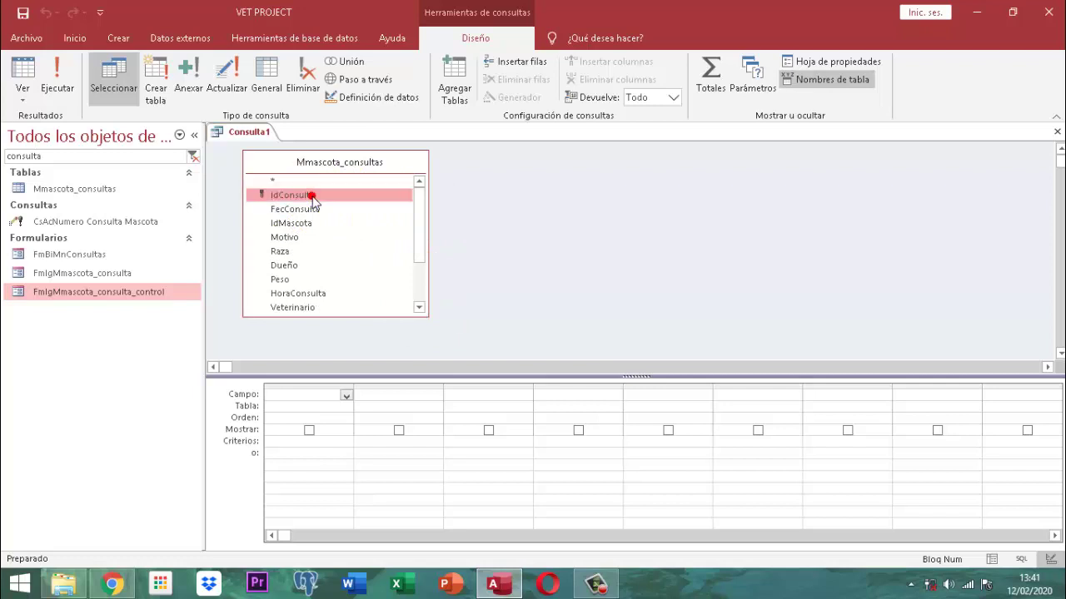
{"action": "key", "text": "shift+Down"}
{"action": "key", "text": "shift+Down"}
{"action": "key", "text": "shift+Down"}
{"action": "key", "text": "shift+Down"}
{"action": "key", "text": "shift+Down"}
{"action": "key", "text": "shift+Down"}
{"action": "key", "text": "shift+Down"}
{"action": "key", "text": "shift+Down"}
{"action": "key", "text": "shift+Down"}
{"action": "key", "text": "shift+Down"}
{"action": "key", "text": "shift+Down"}
{"action": "key", "text": "shift+Down"}
{"action": "key", "text": "shift+Down"}
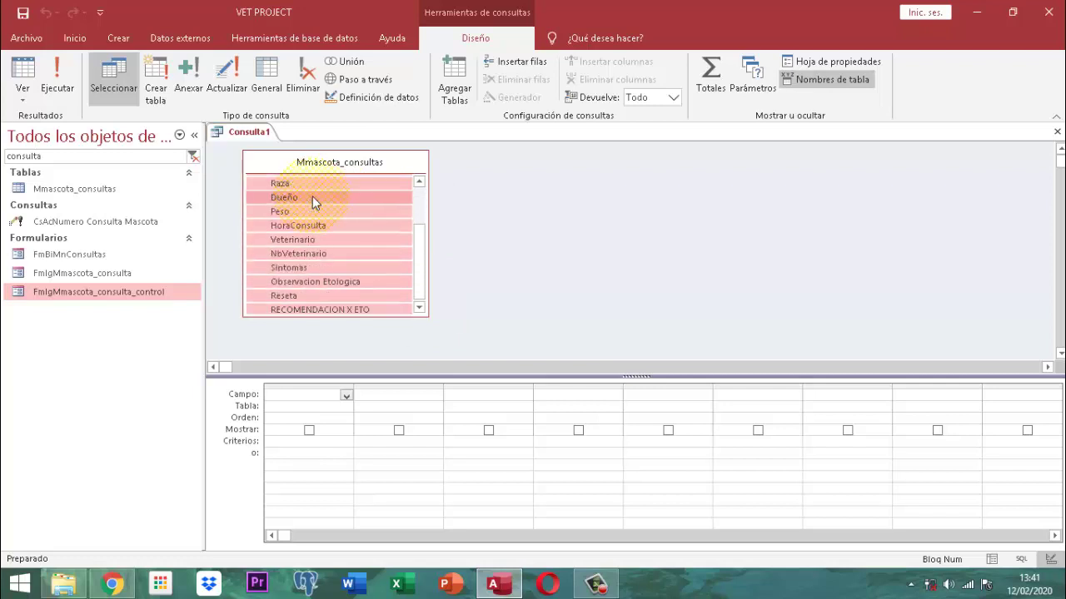
{"action": "left_click_drag", "start_coordinate": [312, 197], "coordinate": [319, 400]}
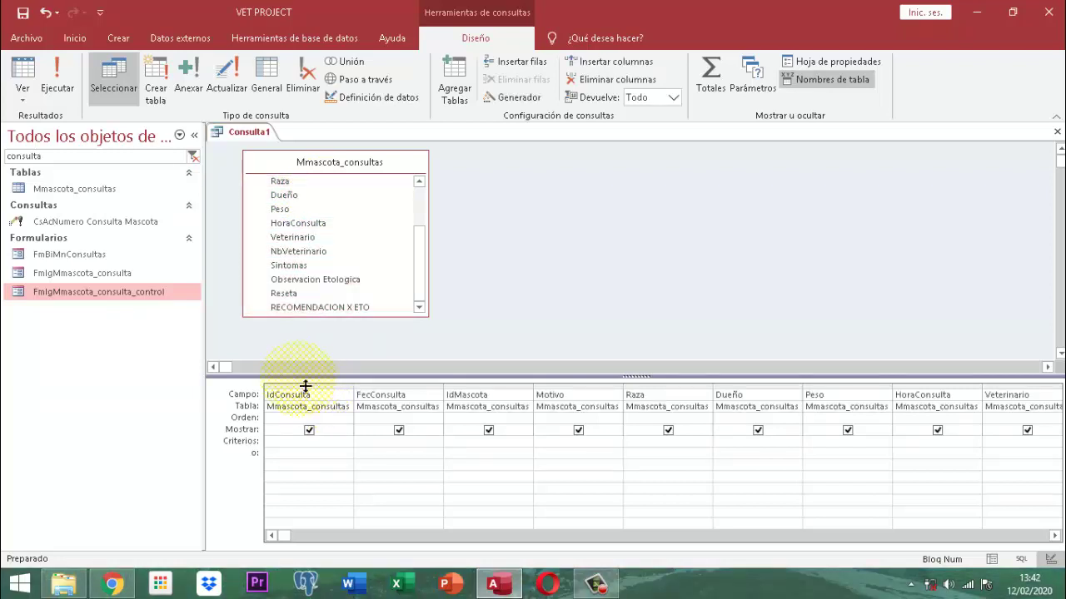
Run the query, examine all columns of its results, and return to design view
{"action": "left_click", "coordinate": [55, 90]}
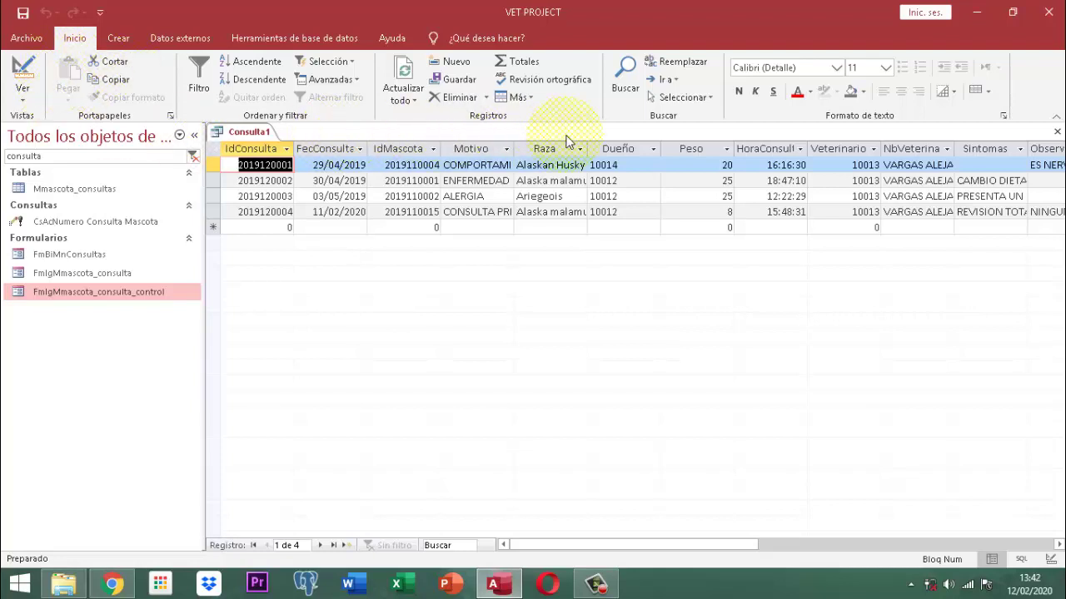
{"action": "left_click_drag", "start_coordinate": [744, 543], "coordinate": [911, 547]}
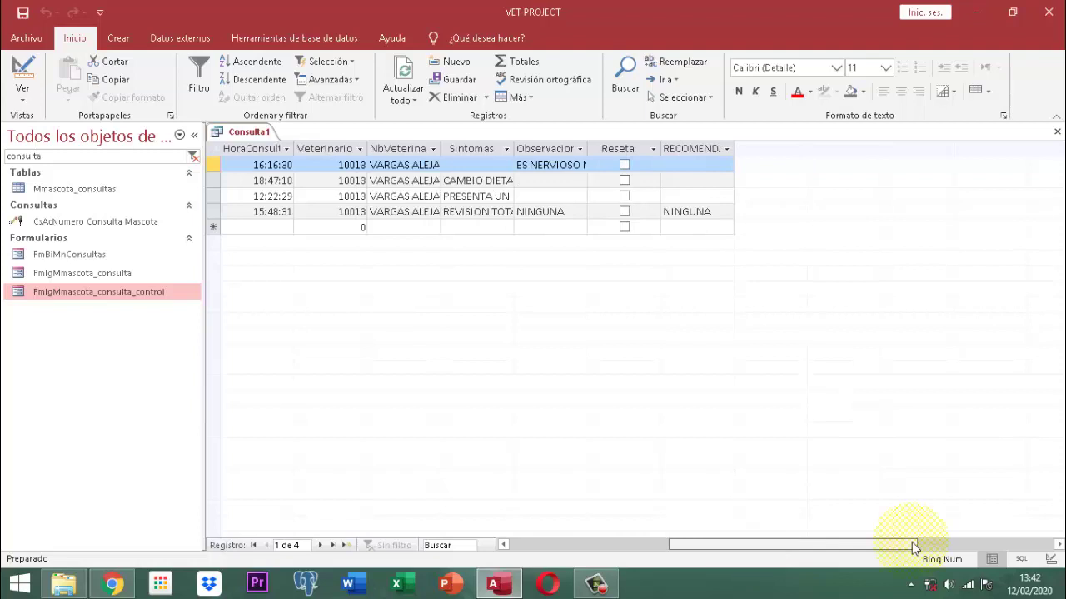
{"action": "left_click_drag", "start_coordinate": [910, 545], "coordinate": [754, 545]}
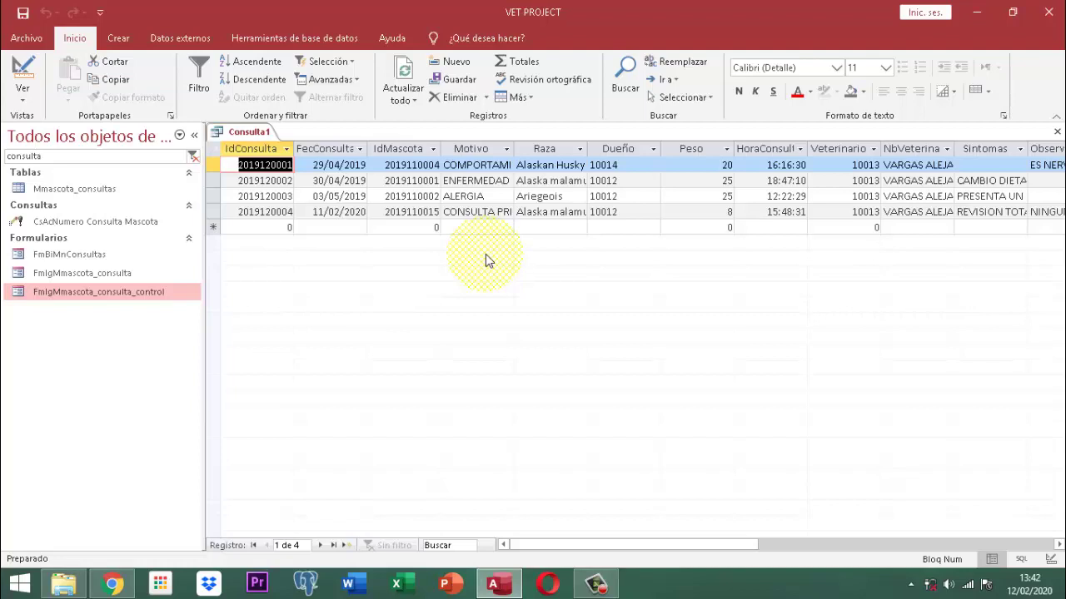
{"action": "left_click", "coordinate": [24, 72]}
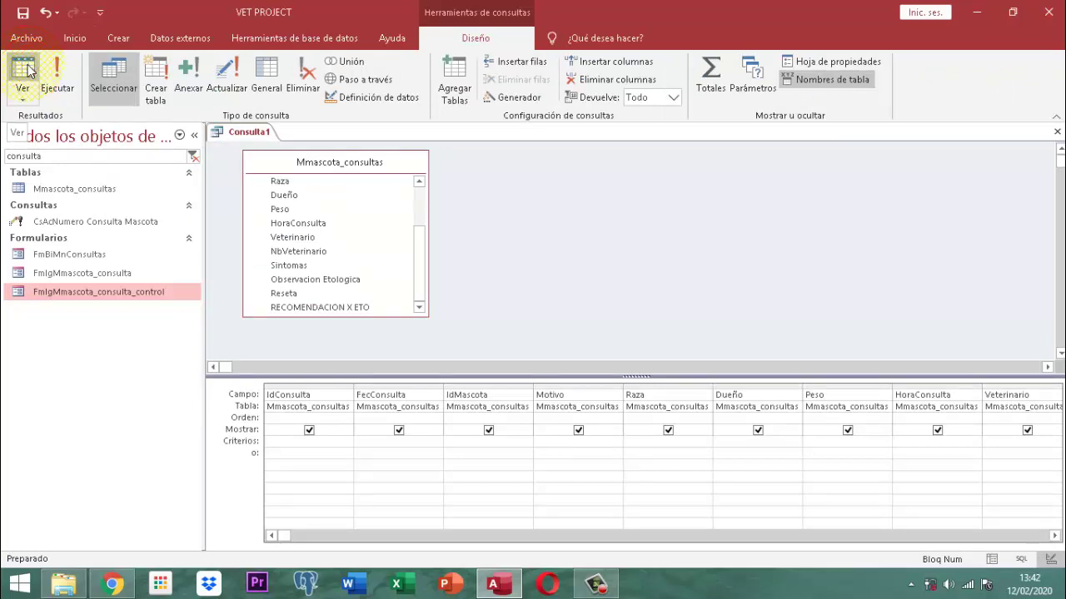
Add the MpPersonas1 table to the query design
{"action": "right_click", "coordinate": [599, 166]}
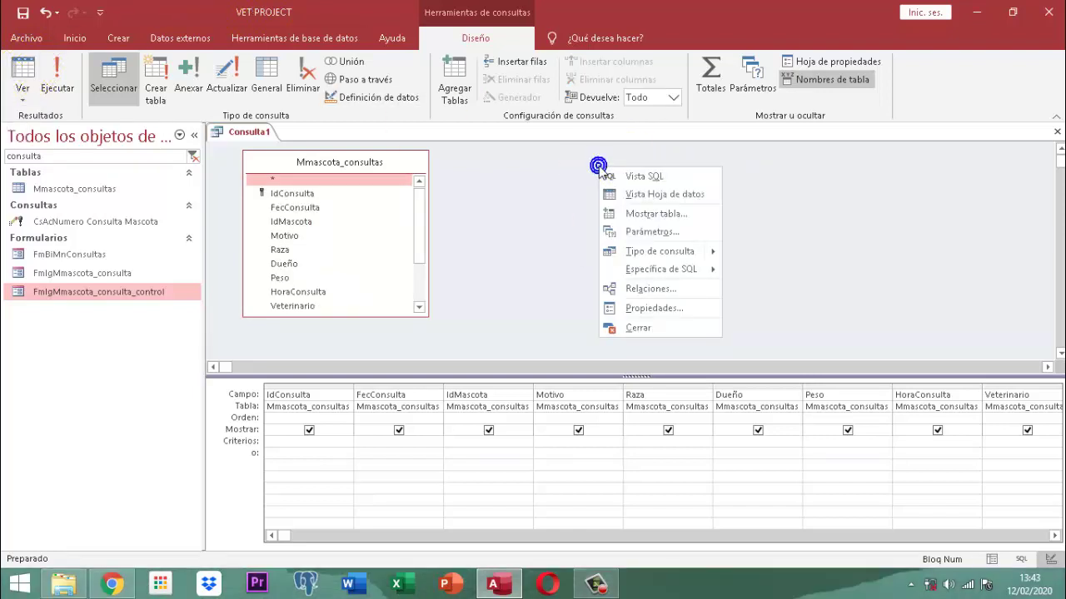
{"action": "left_click", "coordinate": [649, 213]}
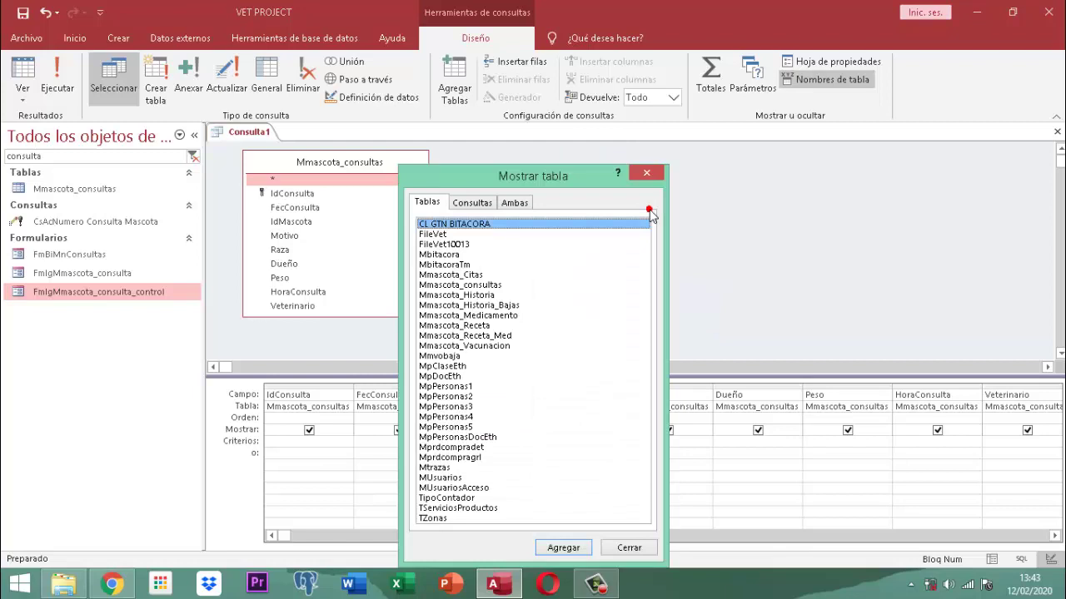
{"action": "left_click", "coordinate": [473, 388]}
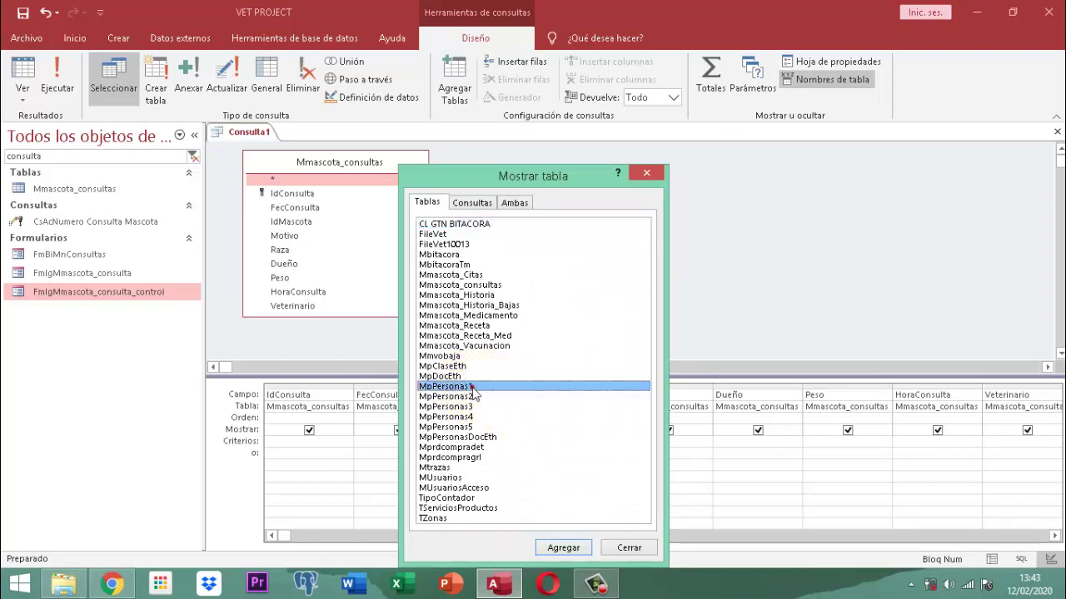
{"action": "left_click", "coordinate": [564, 548]}
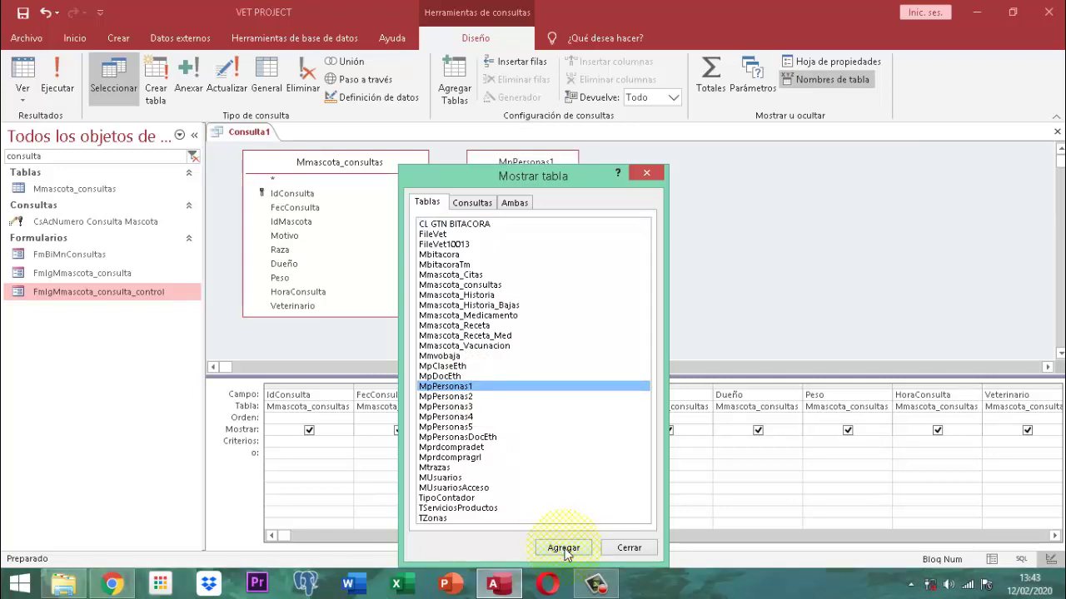
{"action": "left_click", "coordinate": [628, 548]}
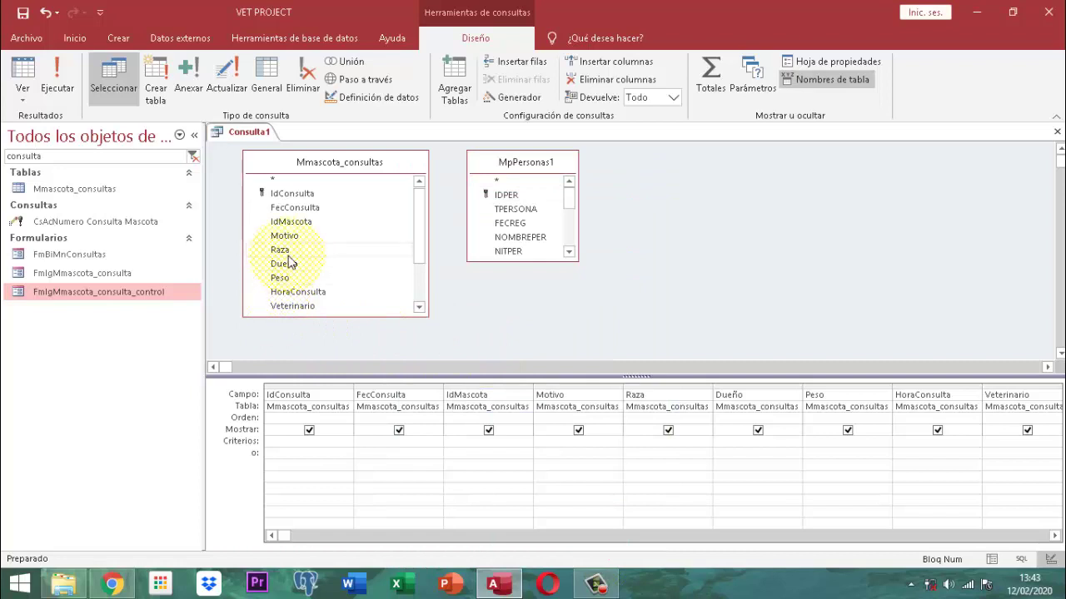
Join Dueño to IDPER in MpPersonas1 and try to run the query with NOMBREPER inserted after the Dueño column
{"action": "left_click_drag", "start_coordinate": [286, 266], "coordinate": [504, 196]}
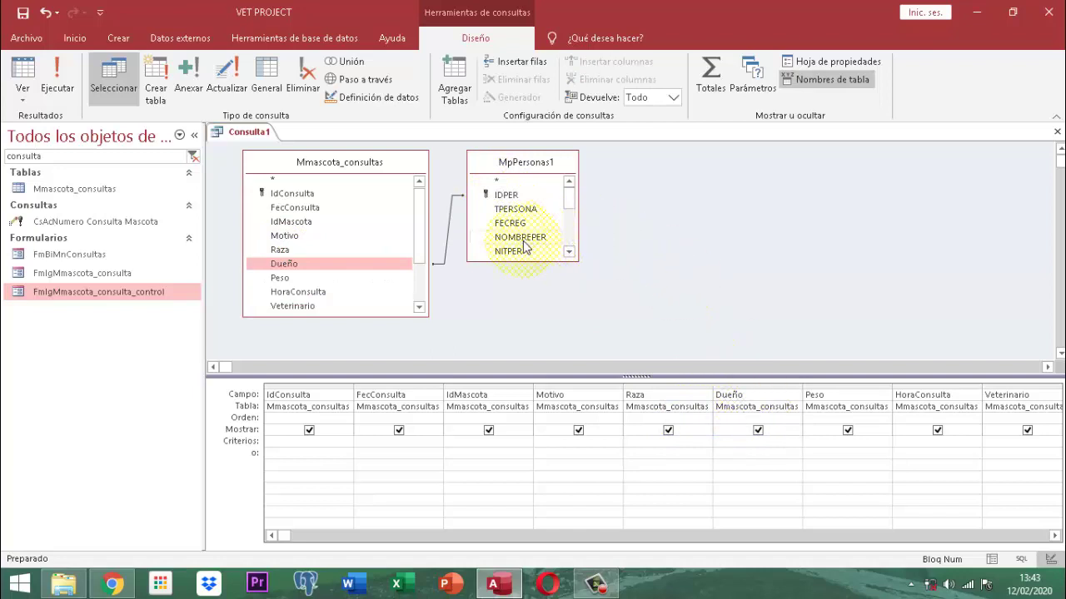
{"action": "left_click_drag", "start_coordinate": [511, 238], "coordinate": [828, 408]}
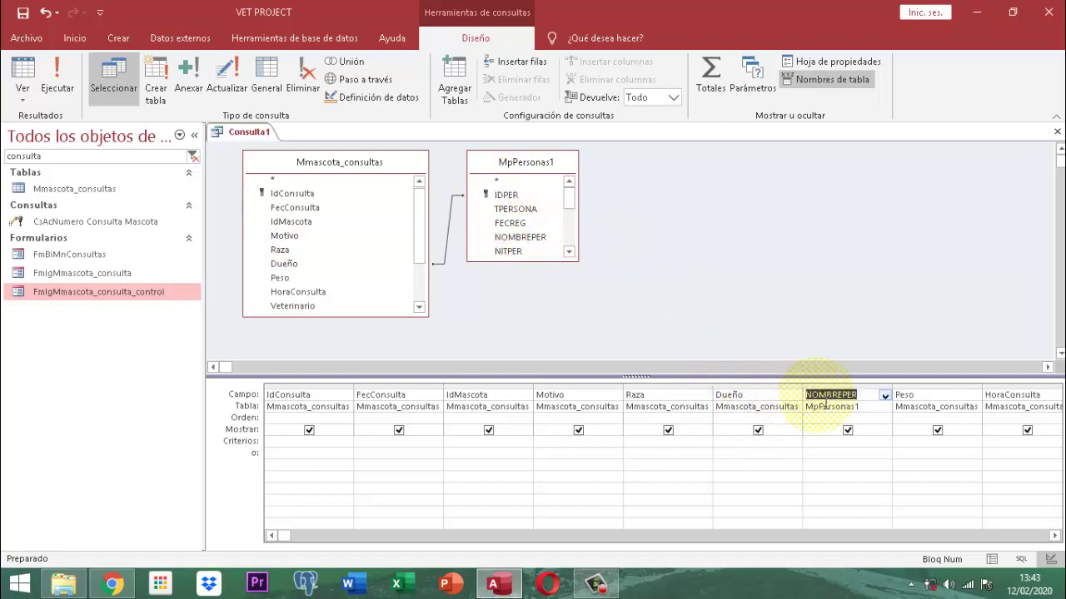
{"action": "left_click", "coordinate": [57, 77]}
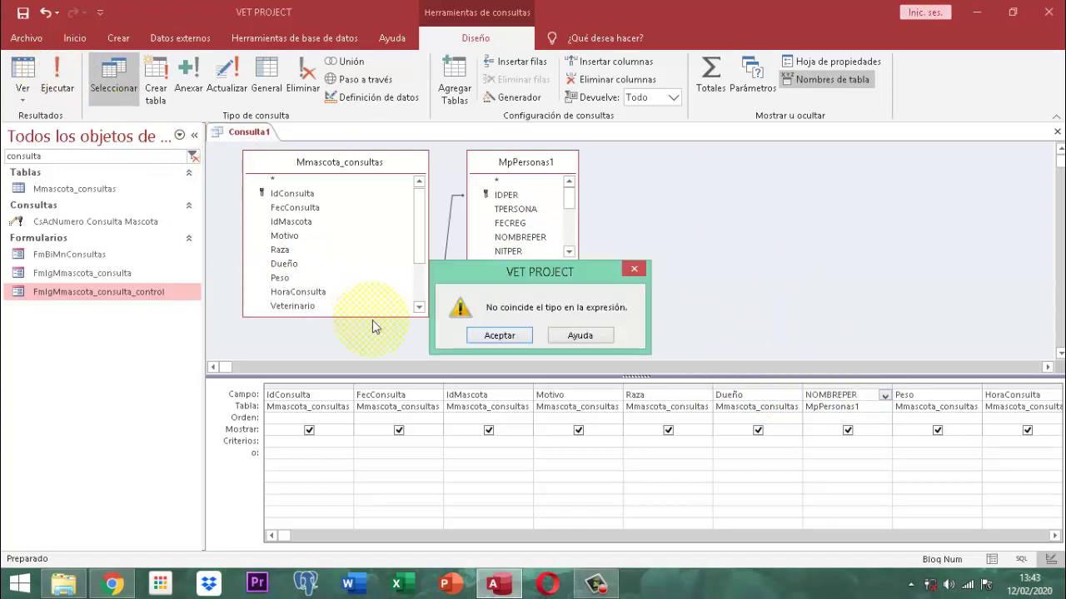
{"action": "left_click", "coordinate": [500, 335]}
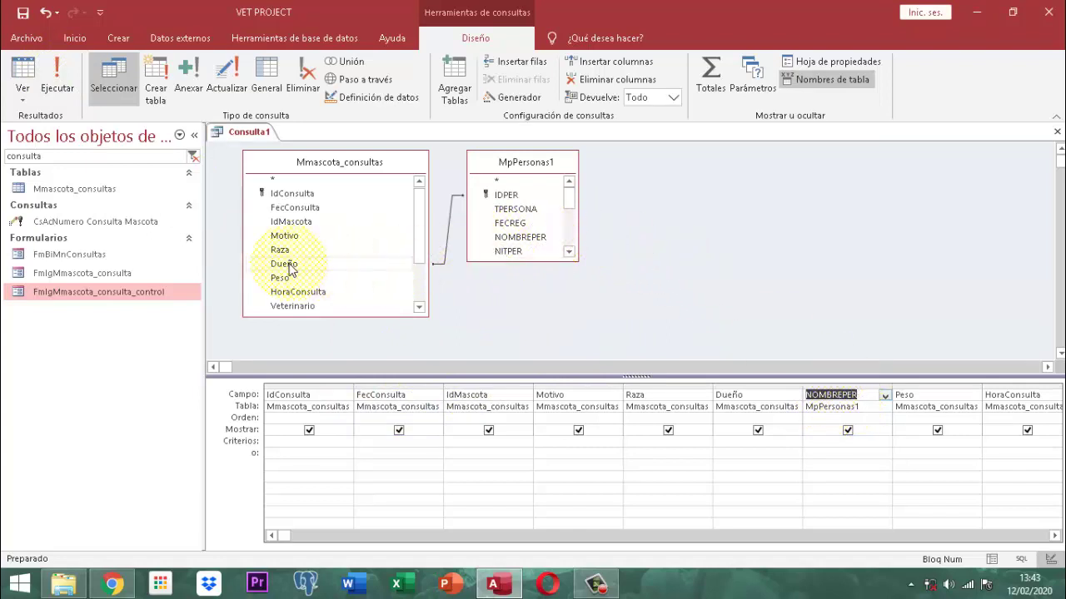
Delete the join between Mmascota_consultas and MpPersonas1
{"action": "left_click", "coordinate": [448, 233]}
{"action": "right_click", "coordinate": [448, 234]}
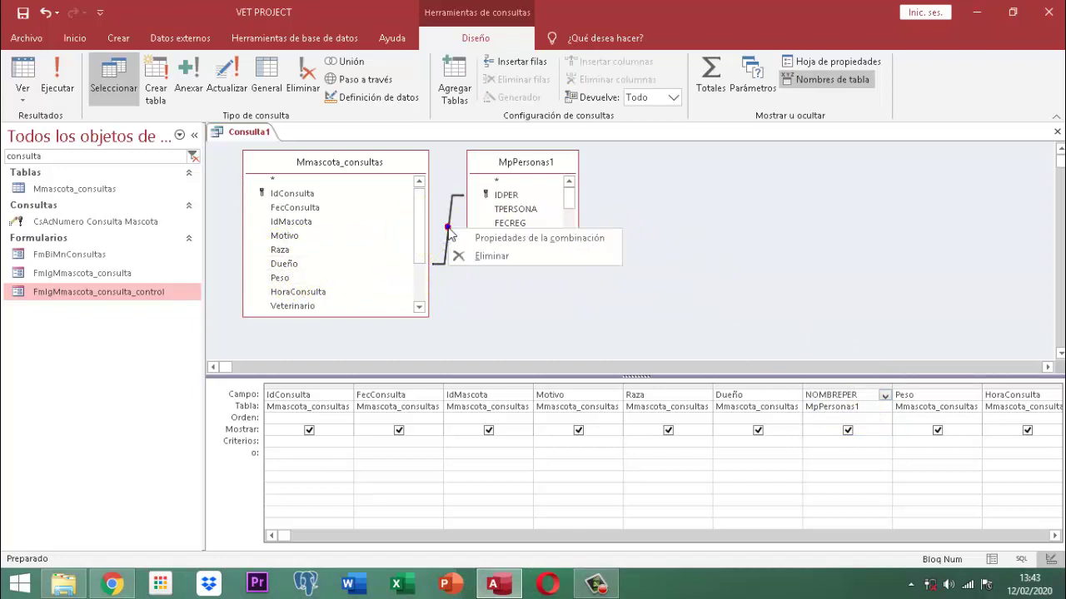
{"action": "left_click", "coordinate": [484, 257]}
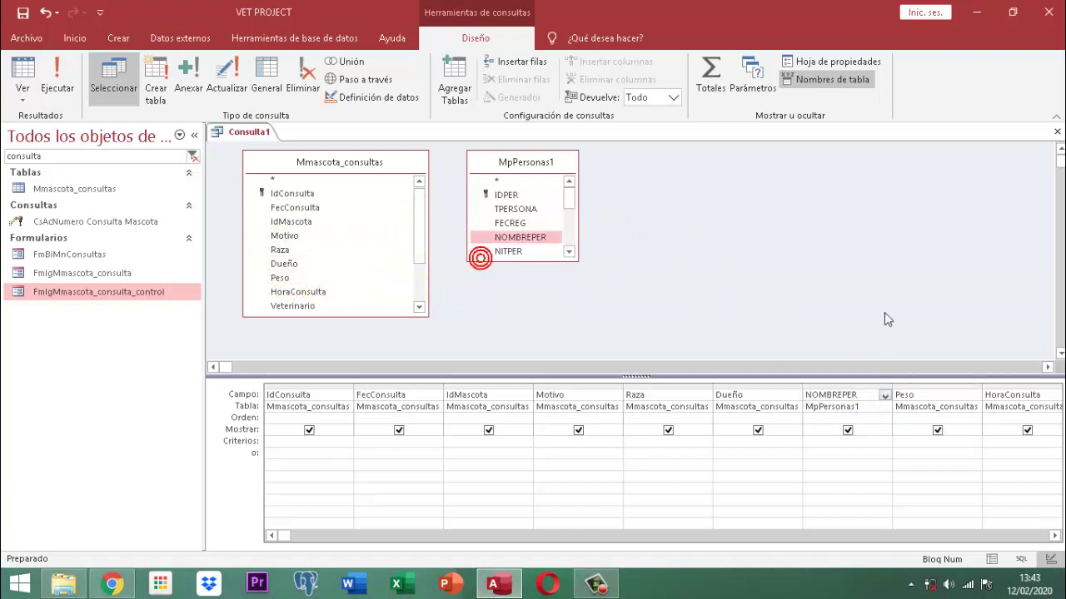
Remove the NOMBREPER column from the query design grid
{"action": "left_click", "coordinate": [850, 398]}
{"action": "right_click", "coordinate": [850, 398]}
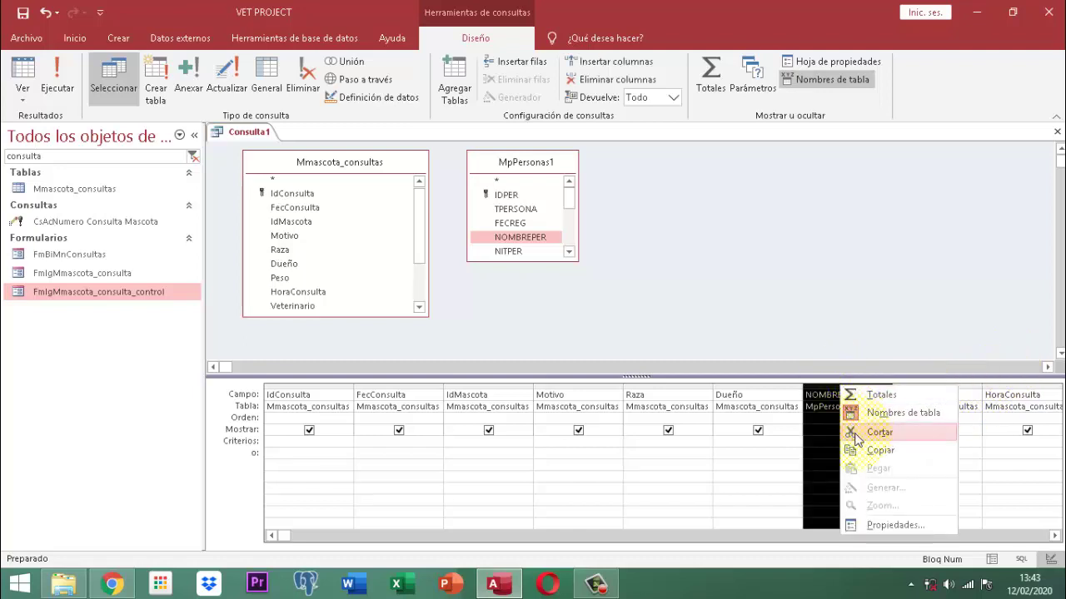
{"action": "left_click", "coordinate": [850, 341]}
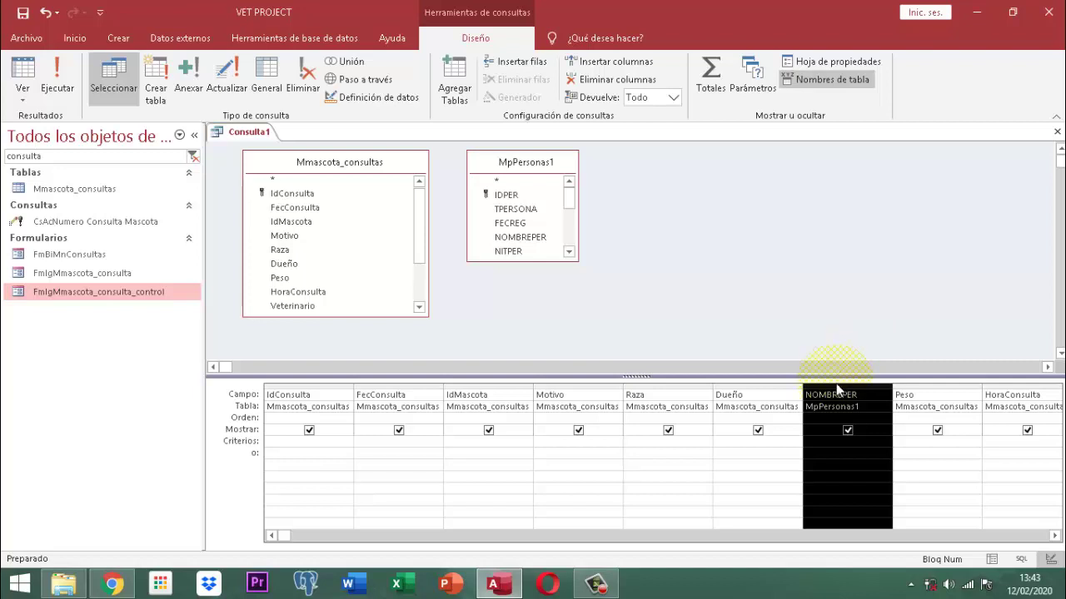
{"action": "left_click", "coordinate": [845, 343]}
{"action": "left_click", "coordinate": [843, 386]}
{"action": "key", "text": "Delete"}
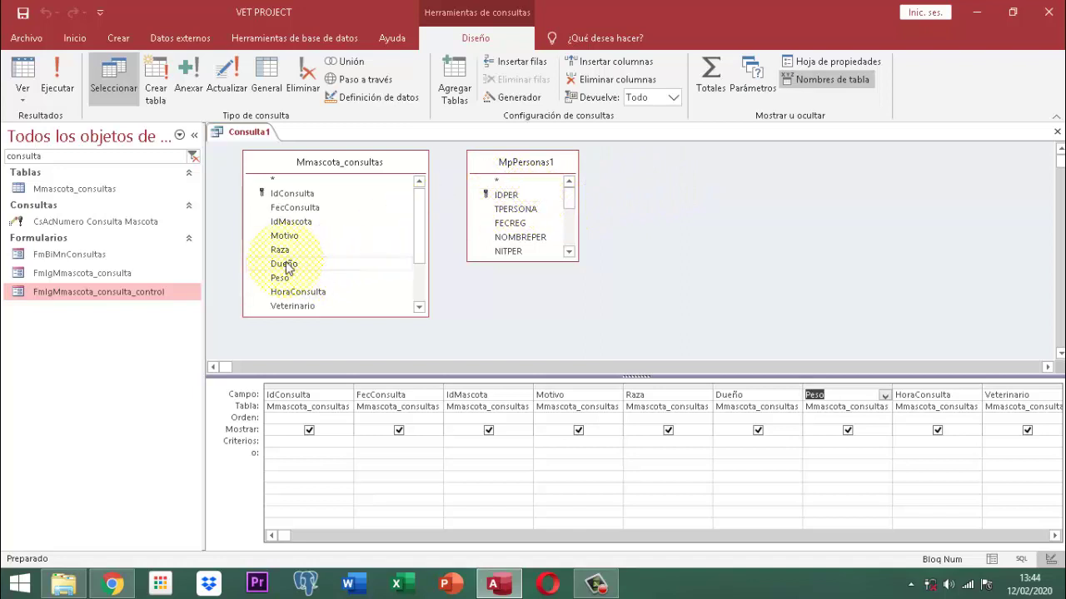
Join the IDPER field of MpPersonas1 to the Dueño field of Mmascota_consultas
{"action": "left_click_drag", "start_coordinate": [500, 195], "coordinate": [298, 266]}
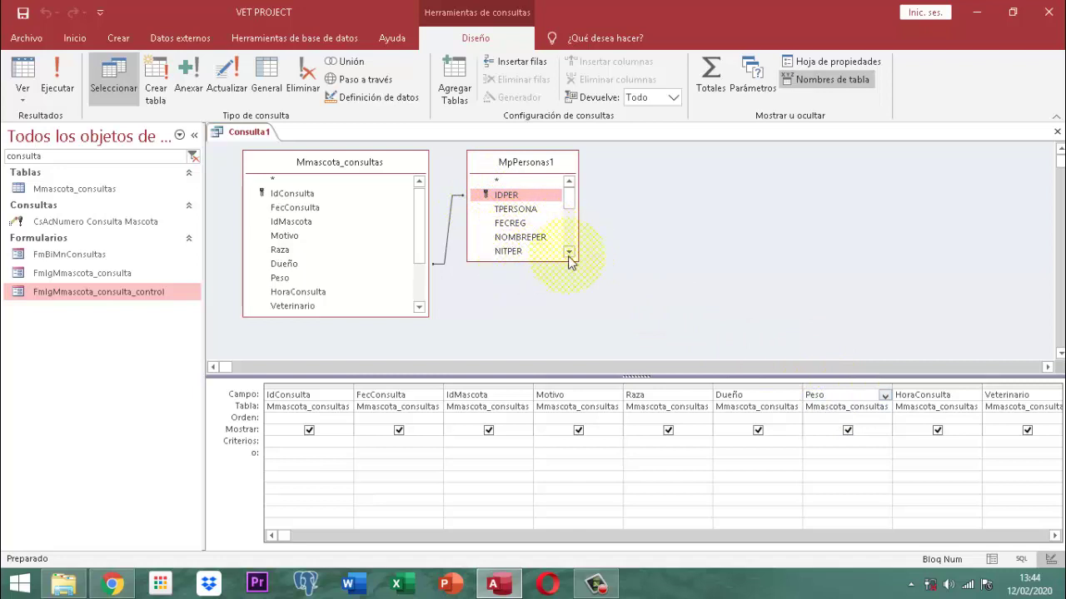
Insert the NOMBREPER field of MpPersonas1 right after the Dueño column and try to run the query
{"action": "left_click", "coordinate": [521, 239]}
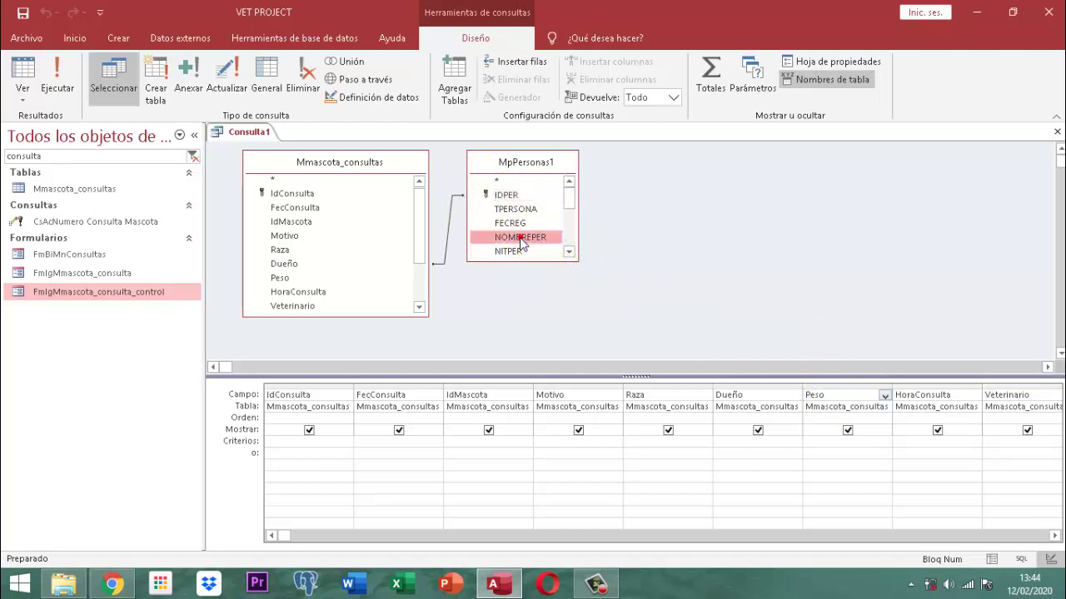
{"action": "left_click_drag", "start_coordinate": [521, 239], "coordinate": [817, 401]}
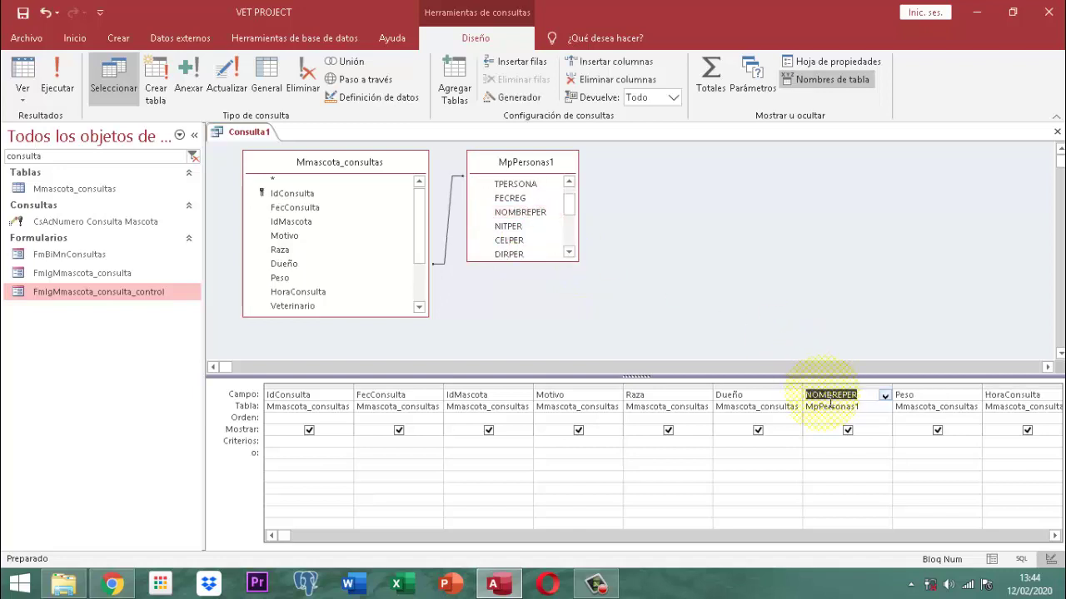
{"action": "left_click", "coordinate": [56, 77]}
{"action": "left_click", "coordinate": [499, 335]}
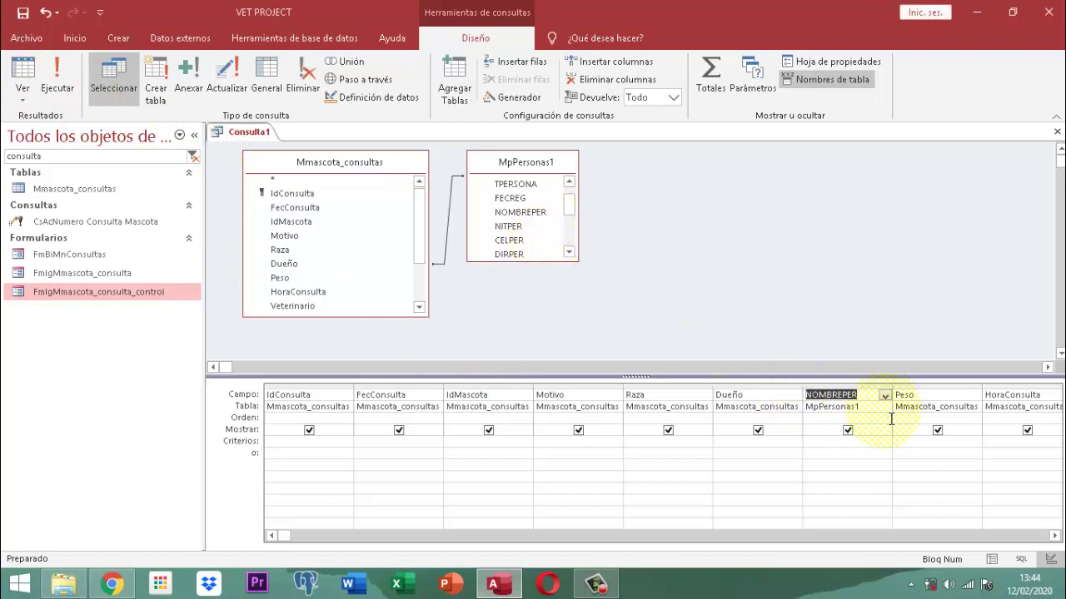
Remove the NOMBREPER column from the query design grid
{"action": "left_click", "coordinate": [833, 385]}
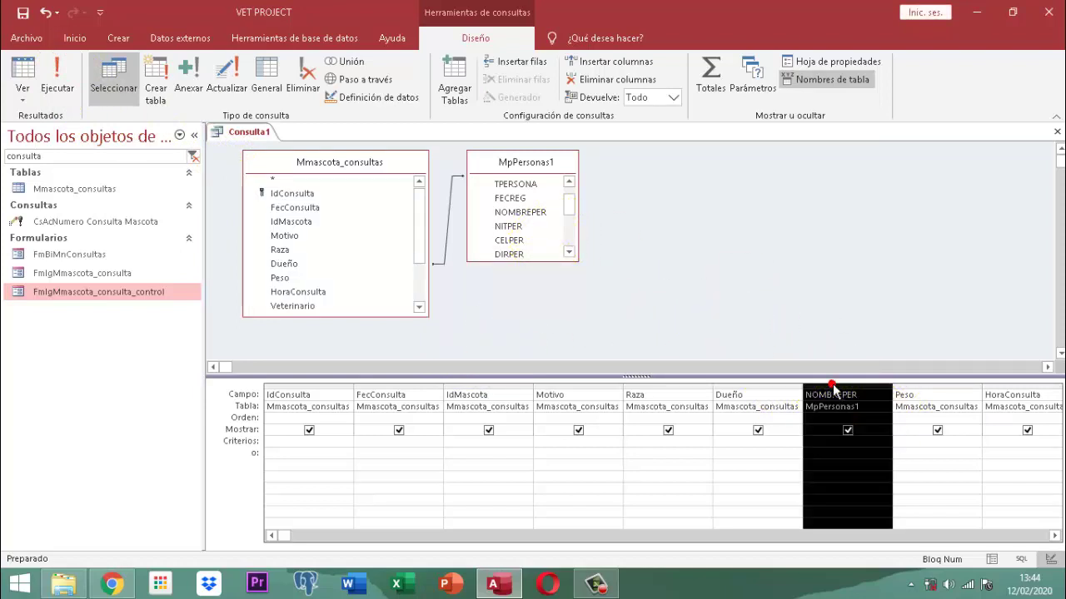
{"action": "key", "text": "Delete"}
{"action": "left_click", "coordinate": [832, 390]}
Add the MpPersonas3 table to the query design
{"action": "right_click", "coordinate": [676, 173]}
{"action": "left_click", "coordinate": [725, 219]}
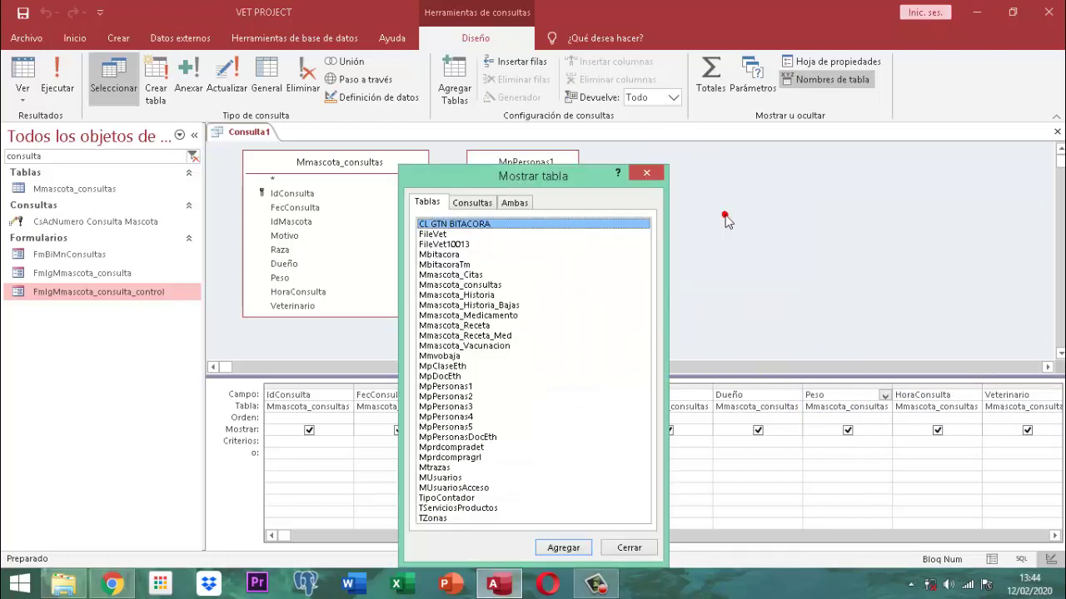
{"action": "left_click", "coordinate": [460, 406]}
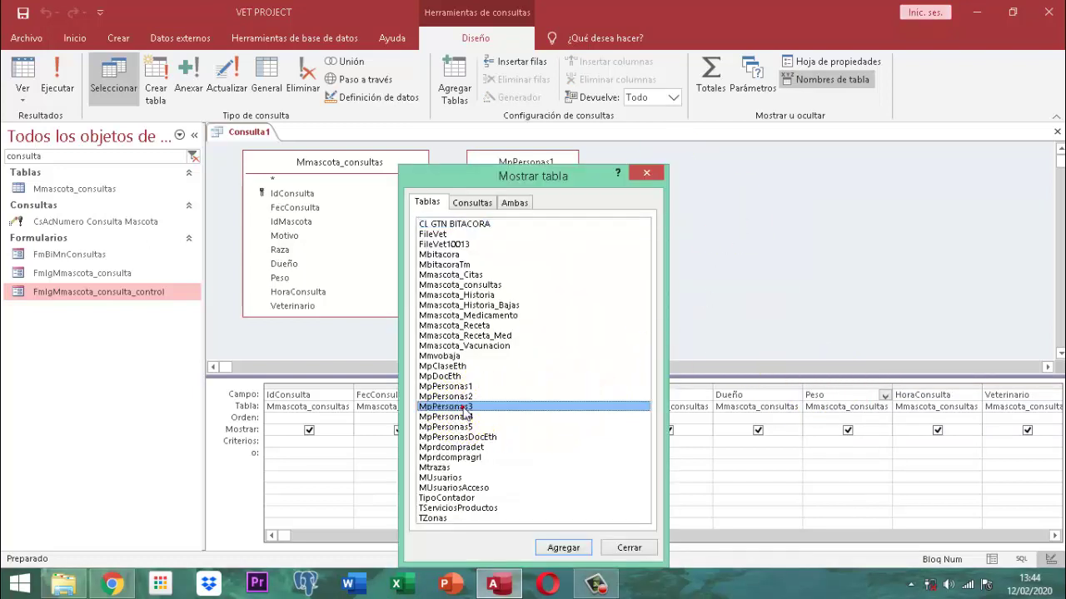
{"action": "left_click", "coordinate": [567, 551]}
{"action": "left_click", "coordinate": [630, 548]}
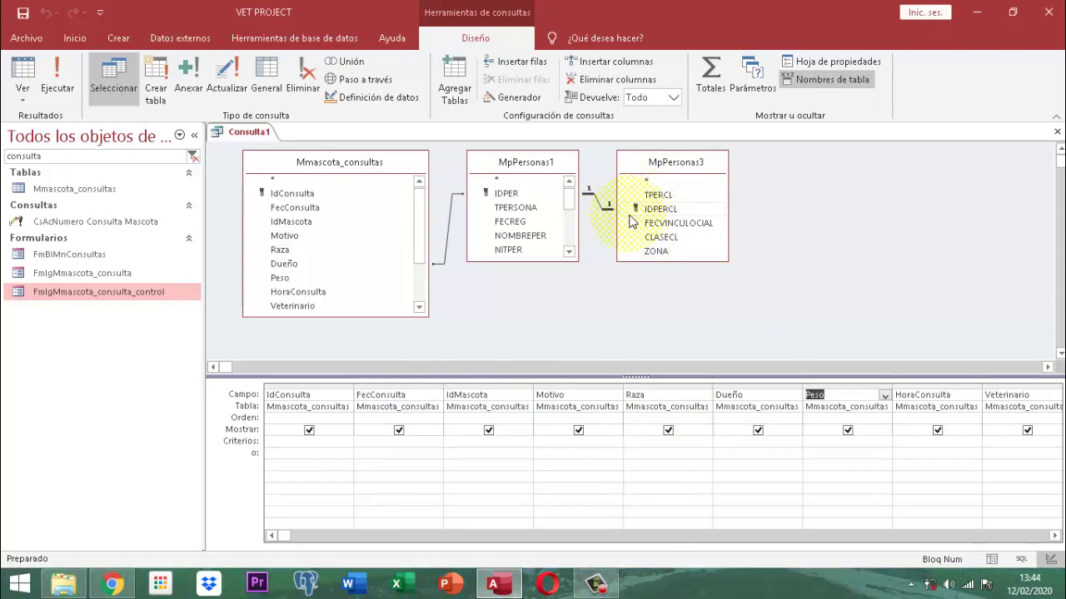
Replace the join between Mmascota_consultas and MpPersonas1 with one from IDPERCL in MpPersonas3 to Dueño in Mmascota_consultas
{"action": "left_click", "coordinate": [452, 202]}
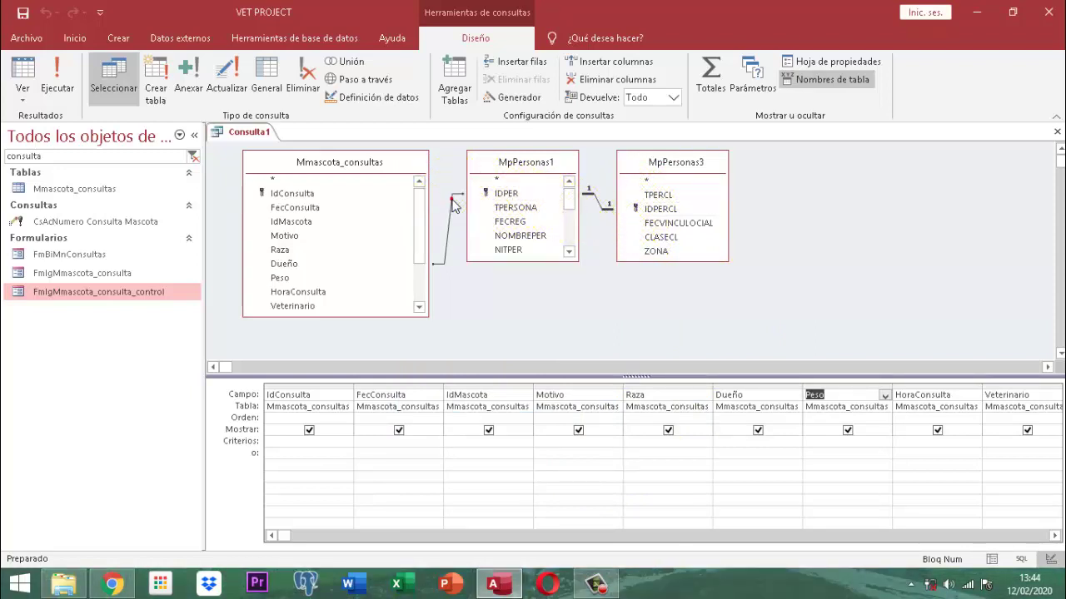
{"action": "right_click", "coordinate": [452, 200]}
{"action": "left_click", "coordinate": [478, 227]}
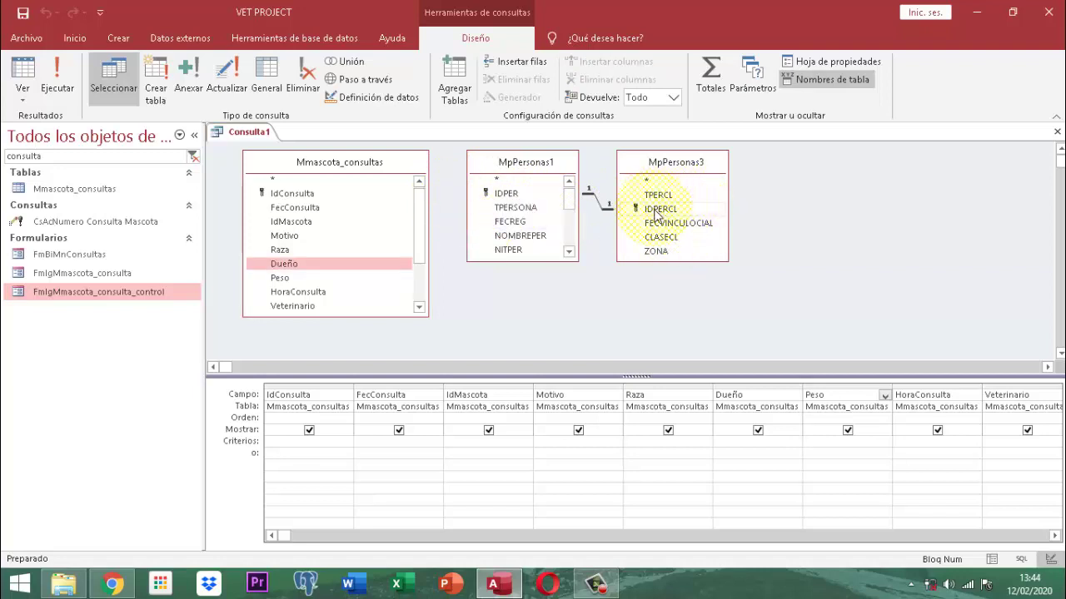
{"action": "left_click_drag", "start_coordinate": [655, 216], "coordinate": [295, 266]}
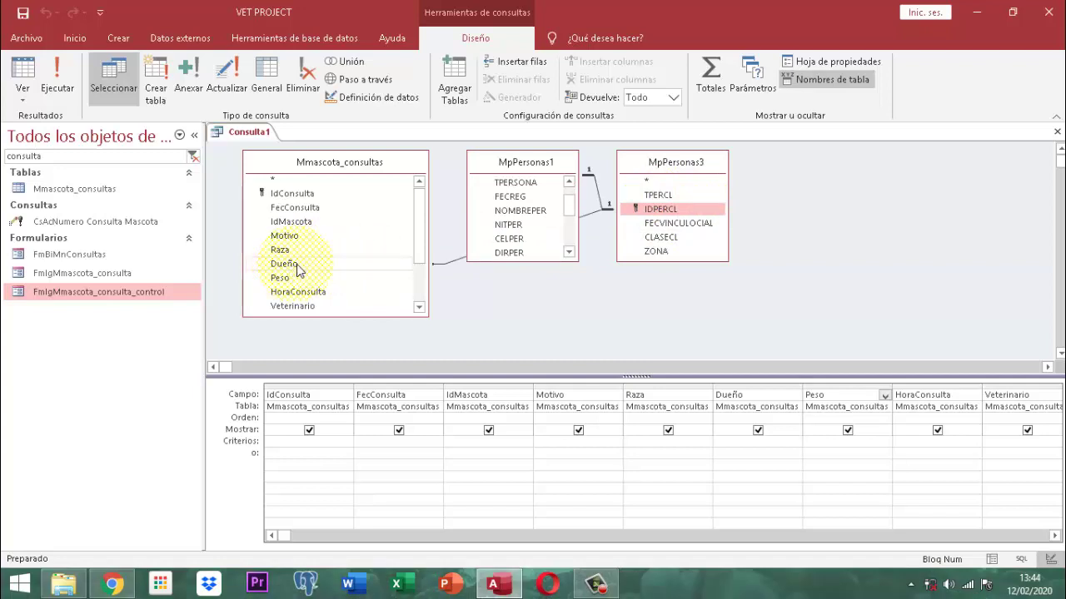
Insert NOMBREPER from MpPersonas1 between the Dueño and Peso columns and try to run the query with the MpPersonas3 join
{"action": "left_click", "coordinate": [539, 213]}
{"action": "left_click_drag", "start_coordinate": [539, 213], "coordinate": [849, 407]}
{"action": "left_click", "coordinate": [58, 83]}
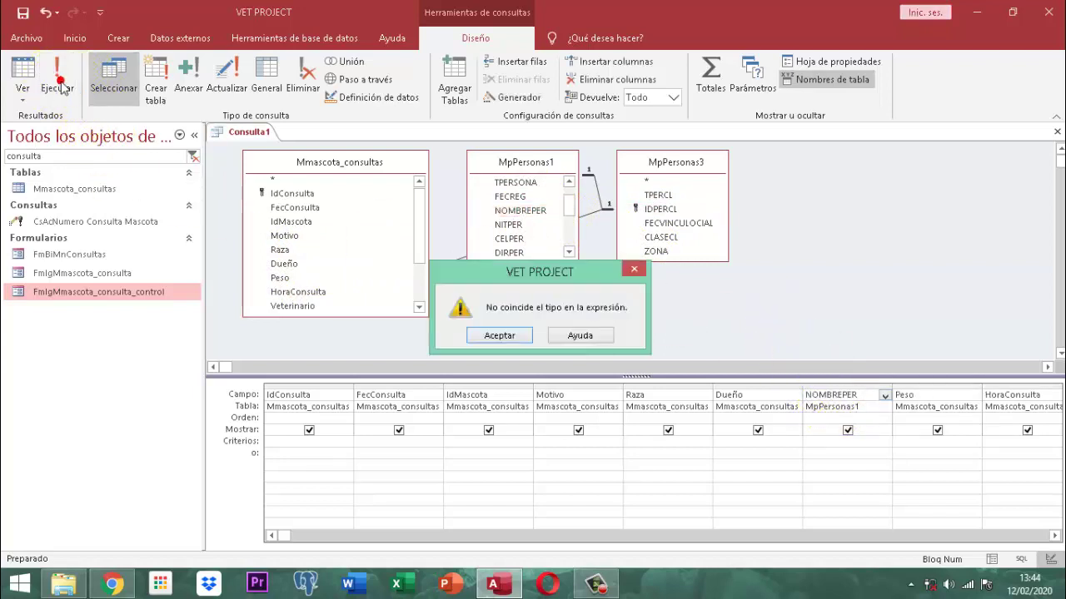
{"action": "left_click", "coordinate": [503, 333]}
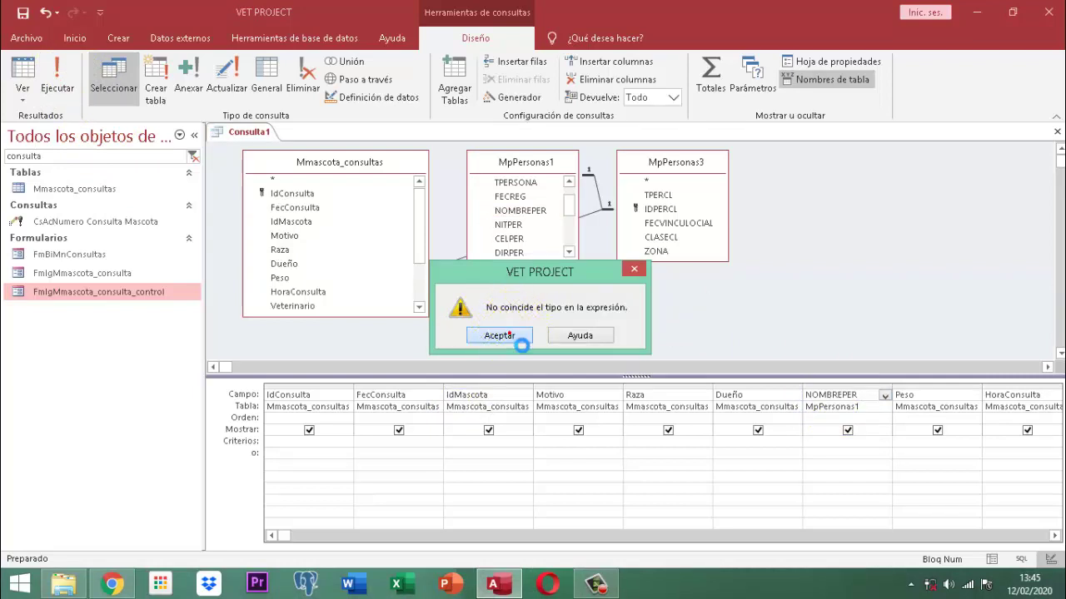
{"action": "left_click", "coordinate": [502, 335]}
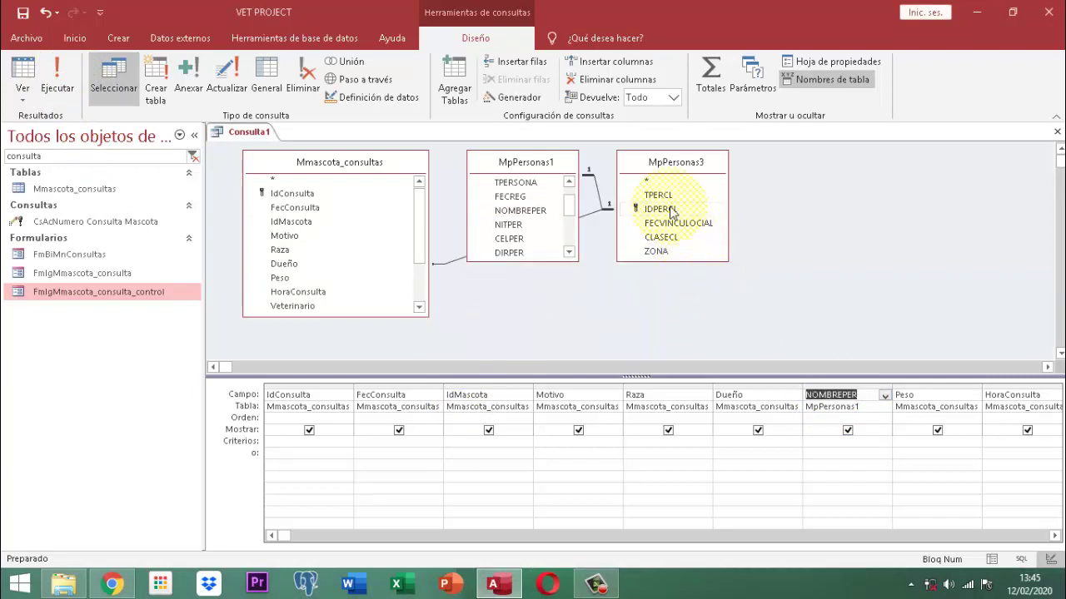
Delete the join between Mmascota_consultas and MpPersonas3
{"action": "left_click", "coordinate": [642, 210]}
{"action": "left_click_drag", "start_coordinate": [641, 210], "coordinate": [597, 217]}
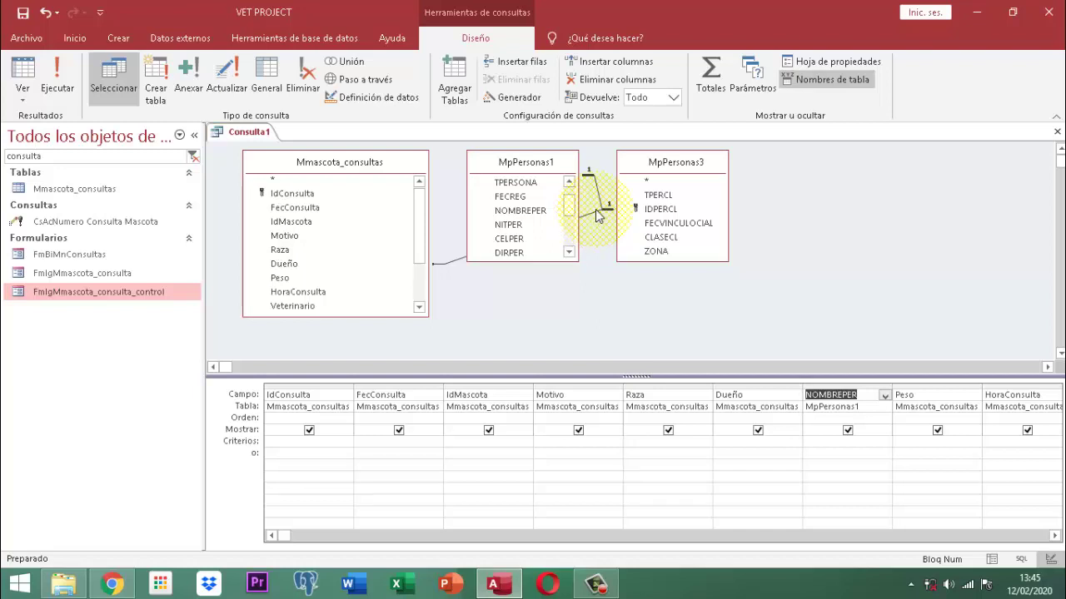
{"action": "left_click_drag", "start_coordinate": [594, 216], "coordinate": [583, 214]}
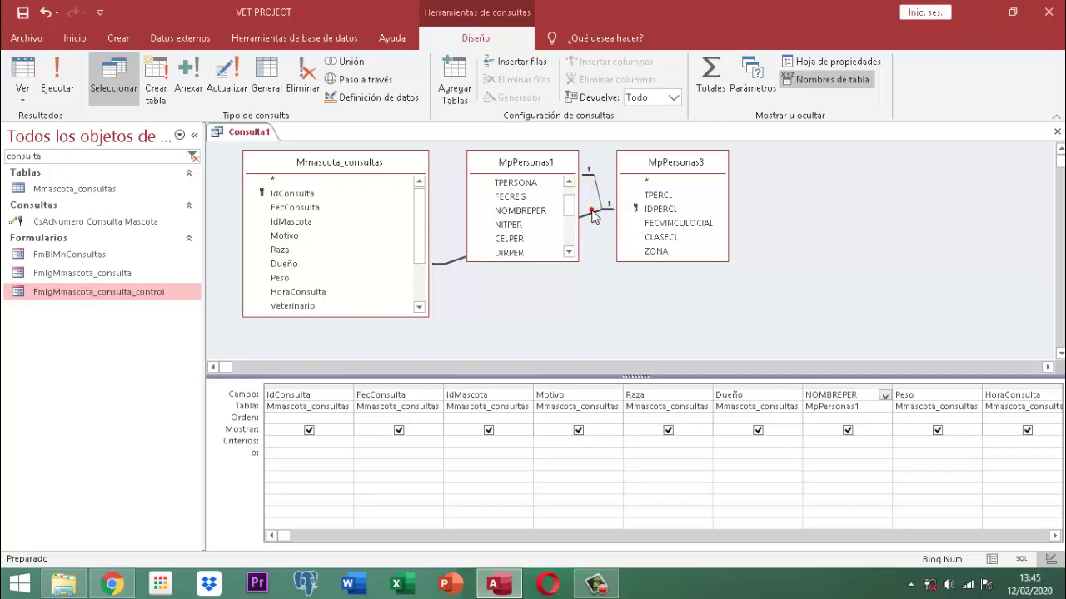
{"action": "left_click", "coordinate": [584, 204]}
{"action": "right_click", "coordinate": [449, 261]}
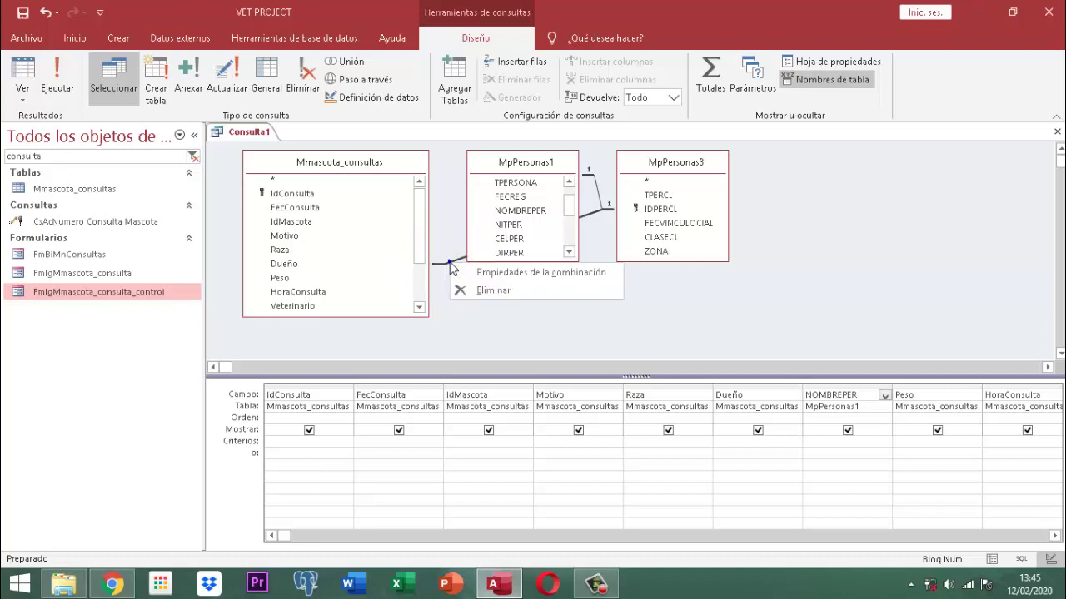
{"action": "left_click", "coordinate": [484, 289]}
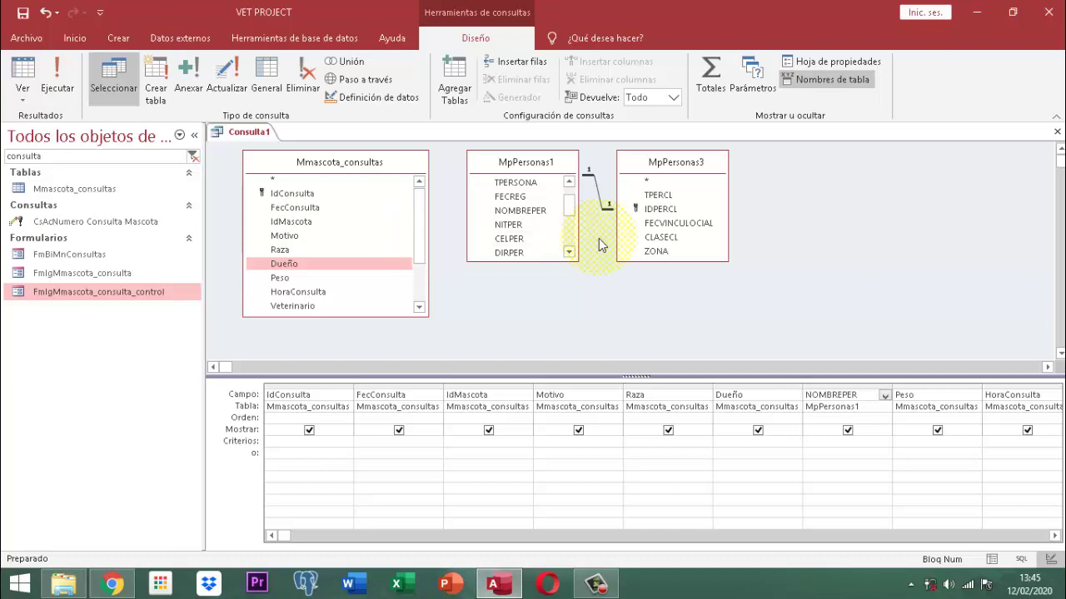
Check the remaining fields of MpPersonas1, review the query's records without a join to Mmascota_consultas, and return to the design
{"action": "left_click", "coordinate": [571, 253]}
{"action": "left_click", "coordinate": [570, 252]}
{"action": "left_click", "coordinate": [570, 252]}
{"action": "left_click", "coordinate": [570, 252]}
{"action": "left_click", "coordinate": [570, 252]}
{"action": "left_click", "coordinate": [570, 252]}
{"action": "left_click", "coordinate": [571, 252]}
{"action": "left_click", "coordinate": [570, 252]}
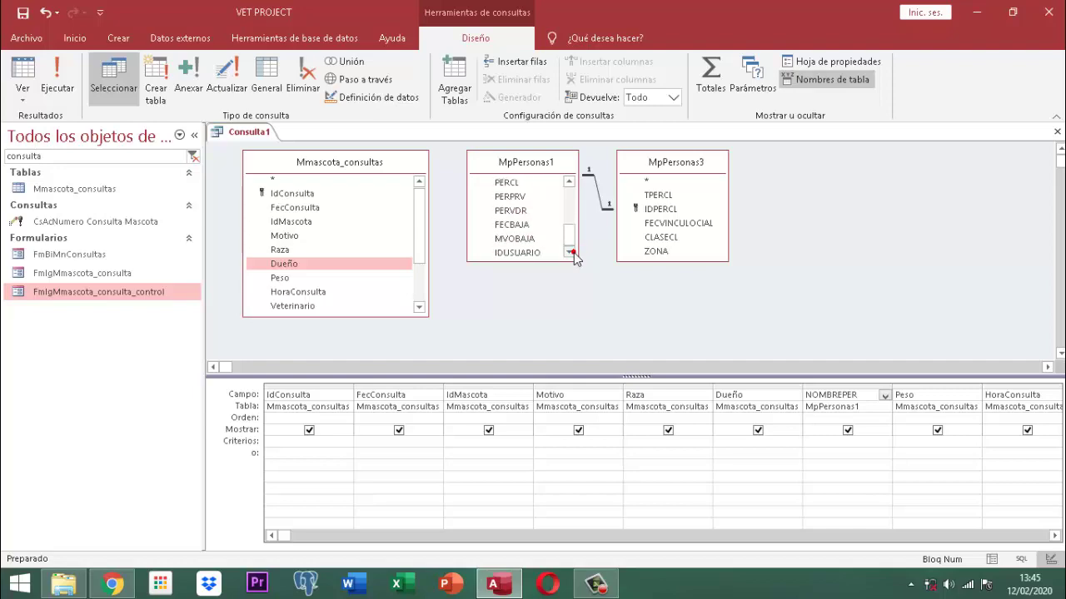
{"action": "left_click", "coordinate": [66, 89]}
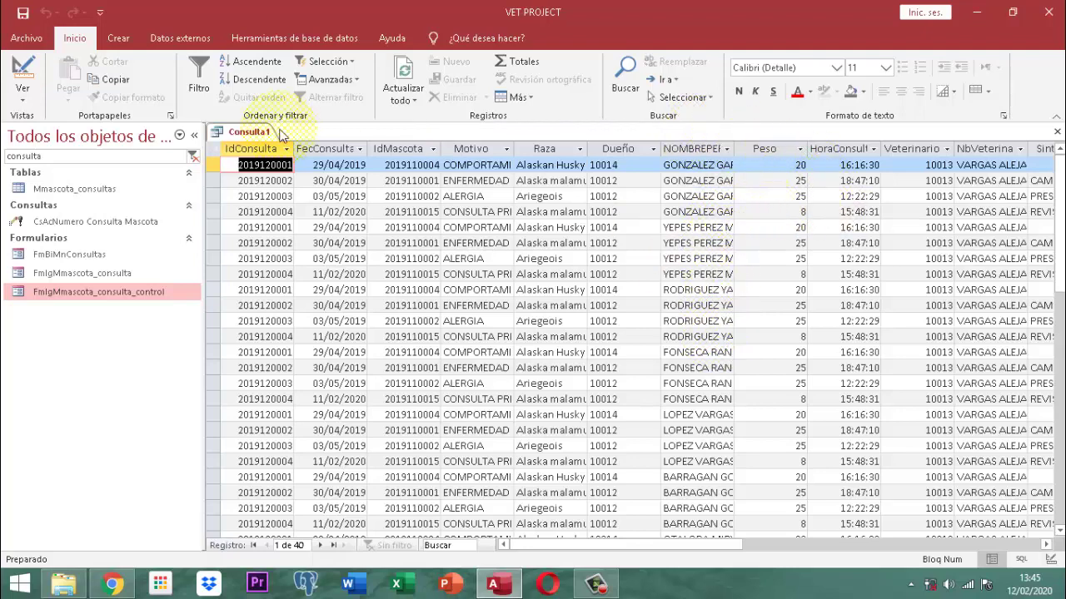
{"action": "left_click", "coordinate": [23, 73]}
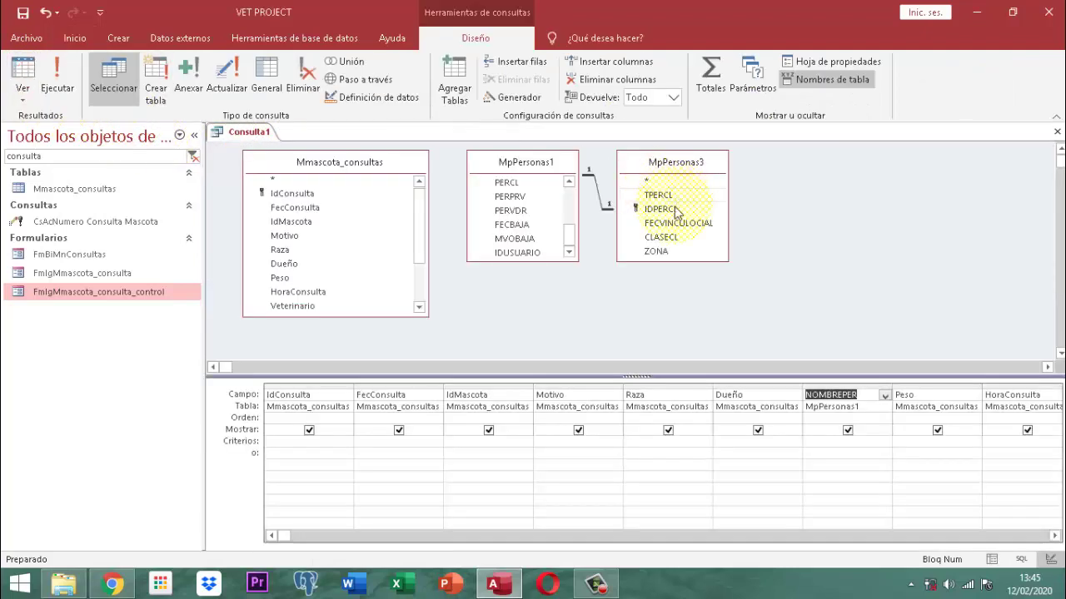
Join Dueño in Mmascota_consultas to IDPER in MpPersonas1 and try to run the query
{"action": "left_click", "coordinate": [283, 264]}
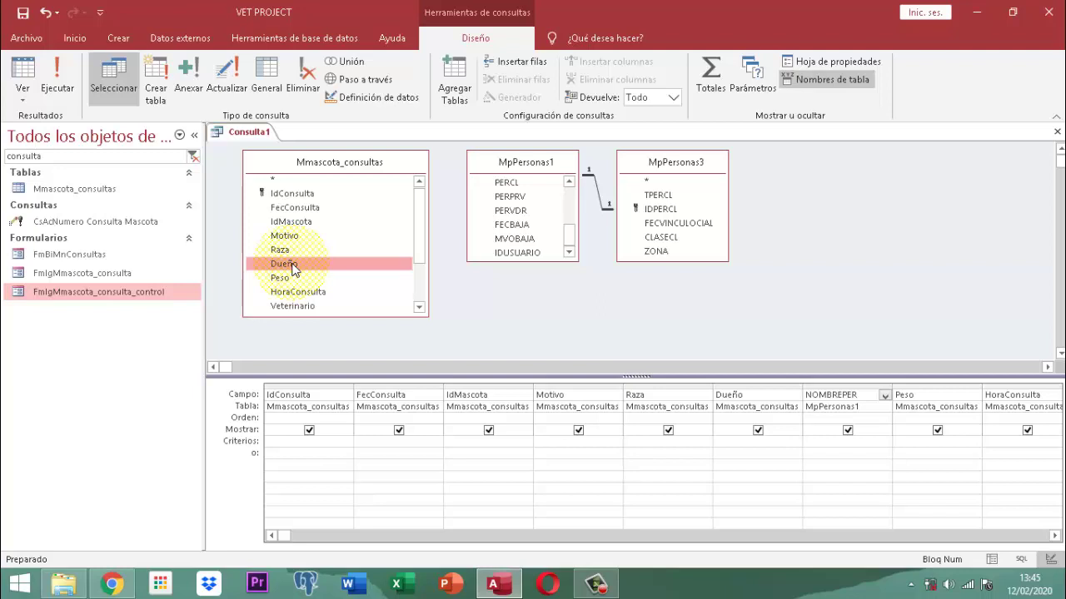
{"action": "left_click", "coordinate": [569, 182]}
{"action": "left_click", "coordinate": [568, 181]}
{"action": "left_click", "coordinate": [569, 181]}
{"action": "left_click", "coordinate": [568, 182]}
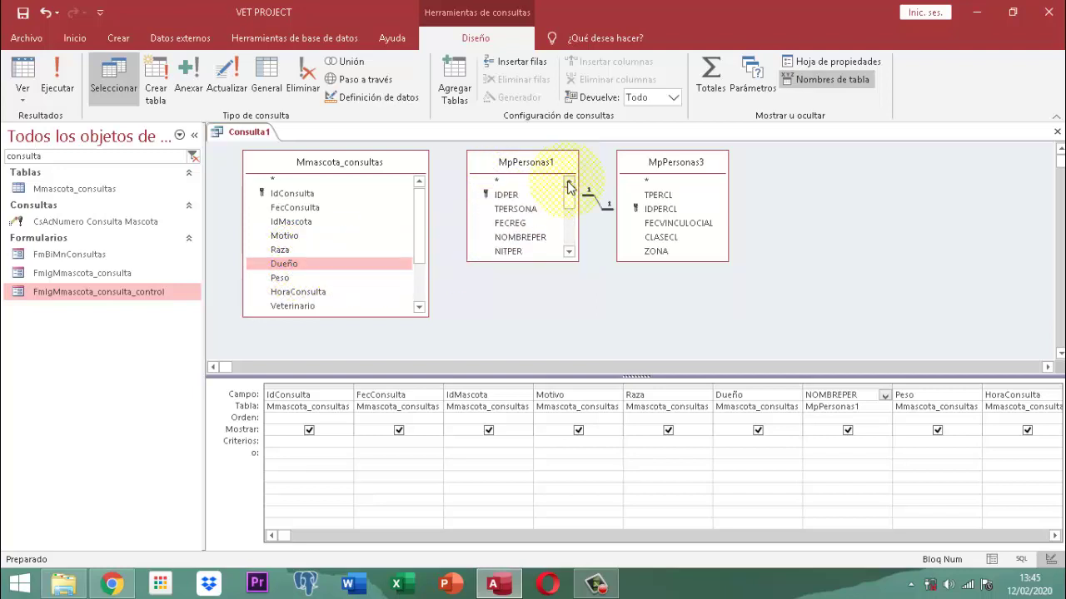
{"action": "left_click_drag", "start_coordinate": [294, 264], "coordinate": [513, 199]}
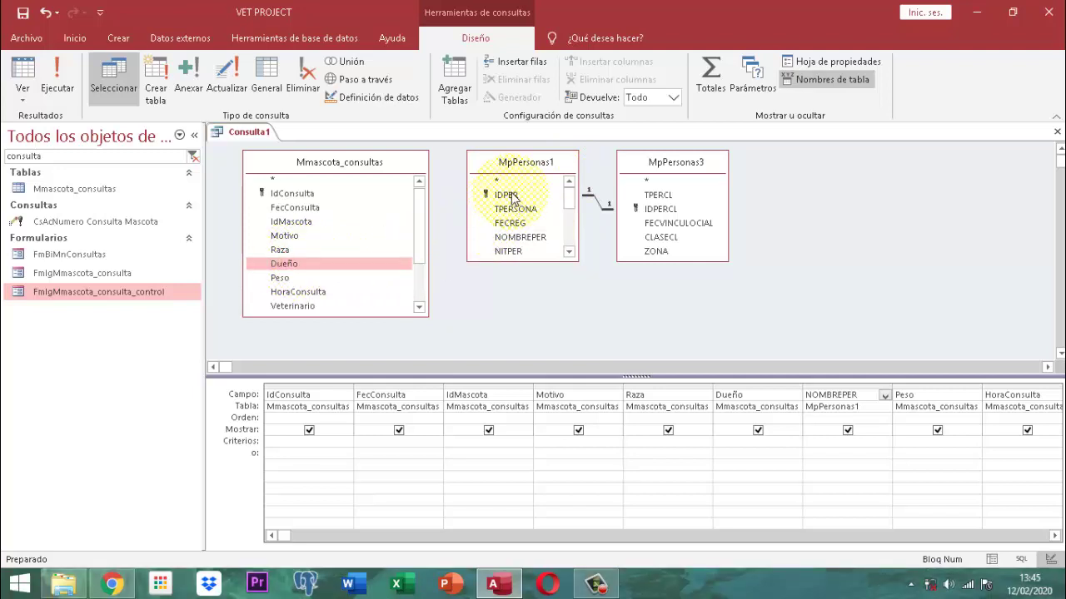
{"action": "left_click", "coordinate": [52, 80]}
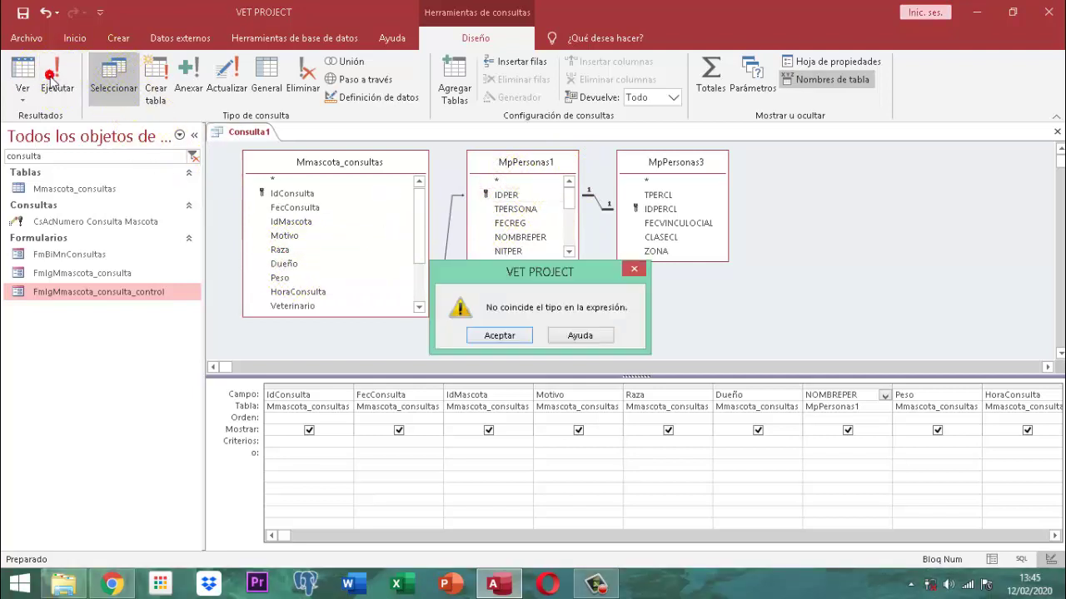
{"action": "left_click", "coordinate": [504, 403]}
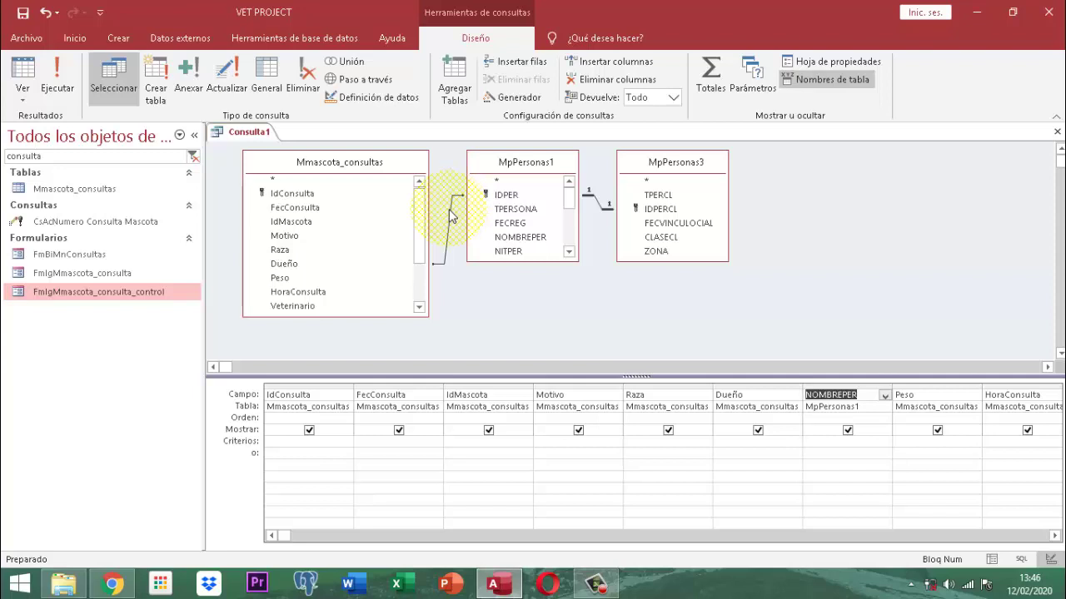
Delete the join between Mmascota_consultas and MpPersonas1
{"action": "left_click", "coordinate": [451, 217]}
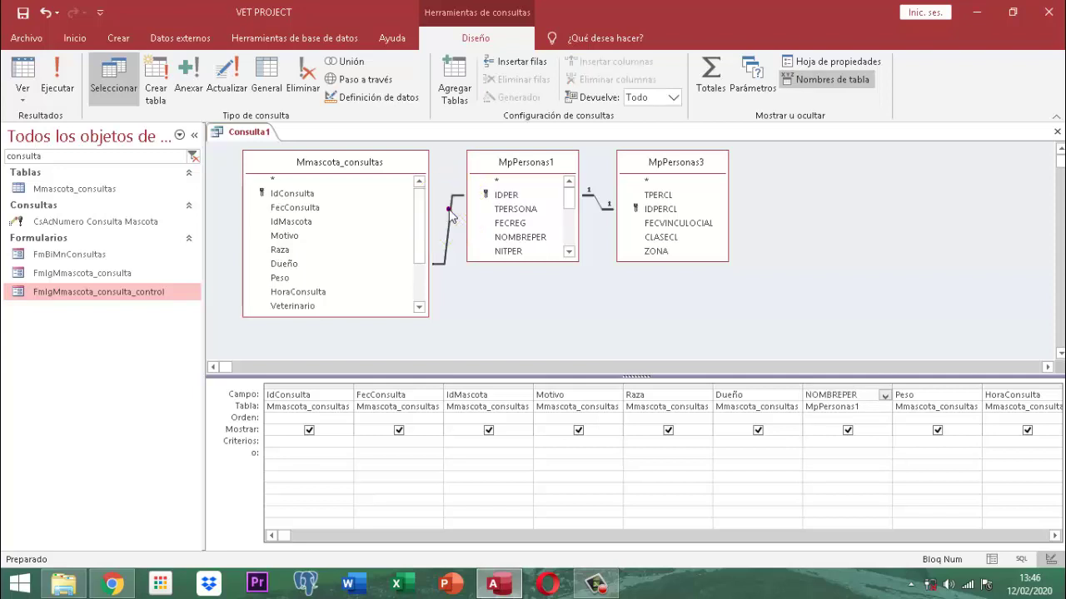
{"action": "right_click", "coordinate": [451, 215]}
{"action": "left_click", "coordinate": [495, 238]}
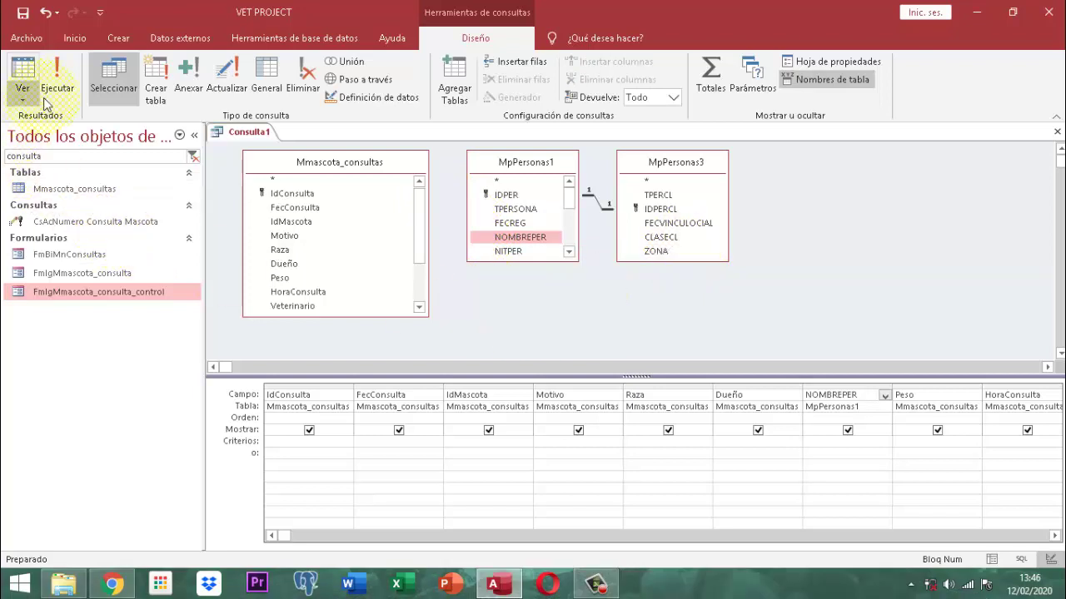
Remove the NOMBREPER column from the design grid, review the records the query returns, and go back to the design
{"action": "right_click", "coordinate": [841, 386]}
{"action": "left_click", "coordinate": [834, 347]}
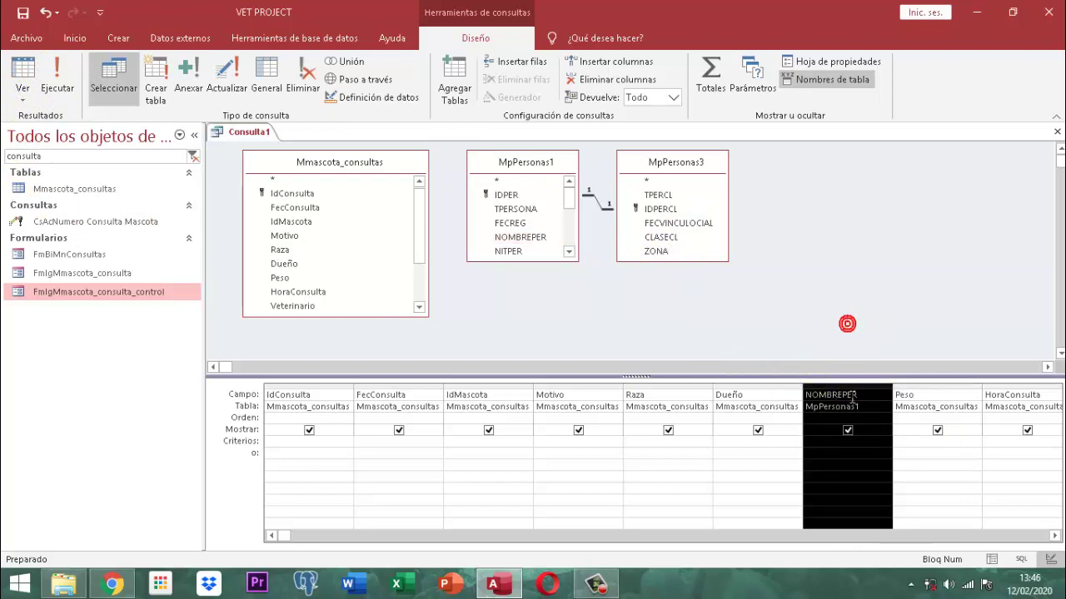
{"action": "key", "text": "Delete"}
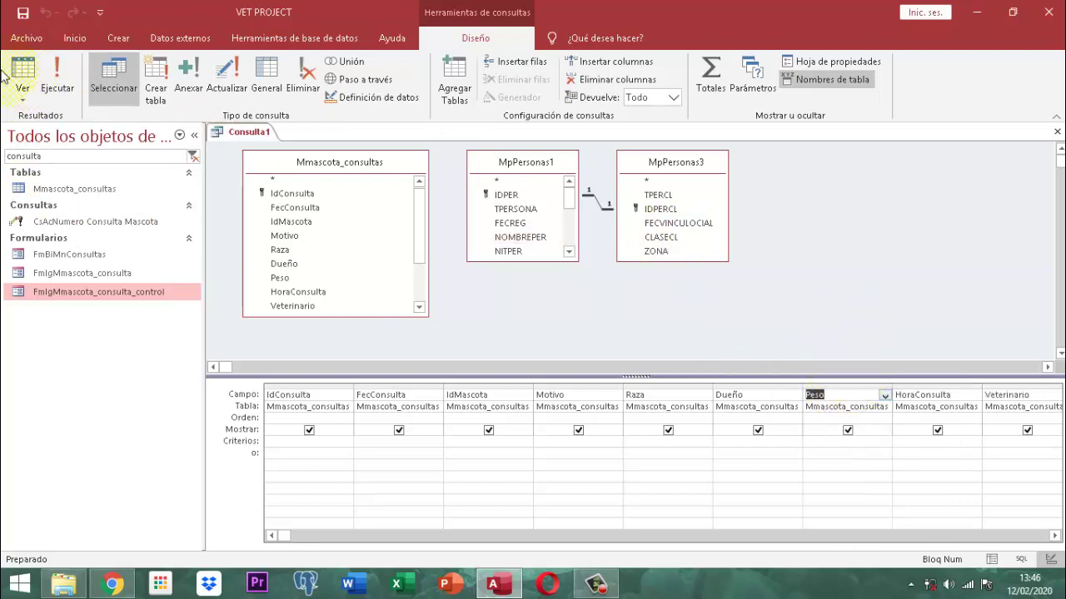
{"action": "left_click", "coordinate": [56, 79]}
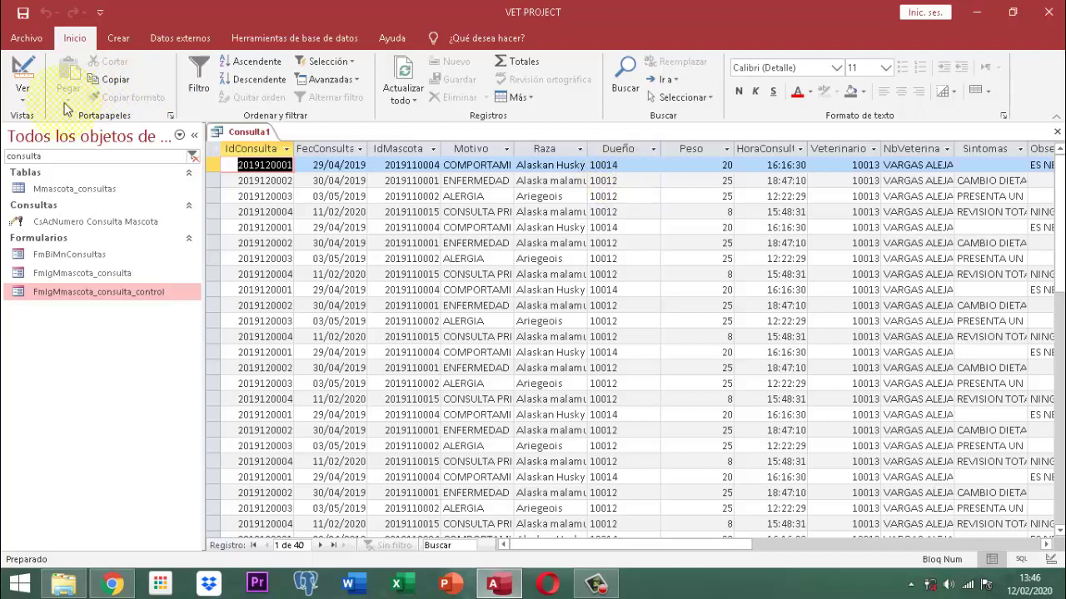
{"action": "left_click", "coordinate": [22, 74]}
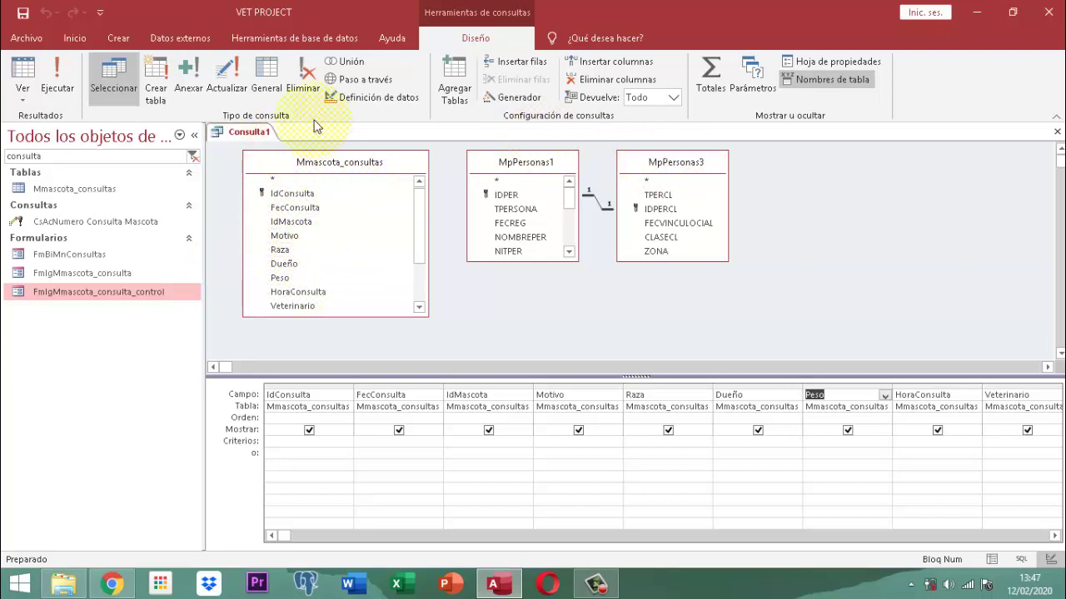
Close the Consulta1 query without saving its design changes
{"action": "right_click", "coordinate": [266, 132]}
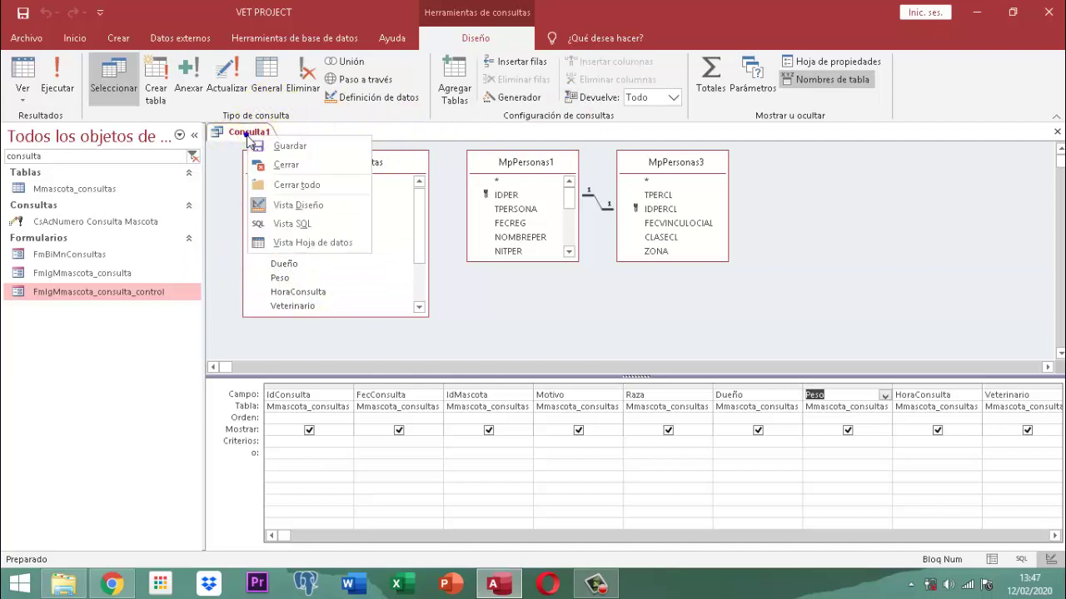
{"action": "left_click", "coordinate": [291, 168]}
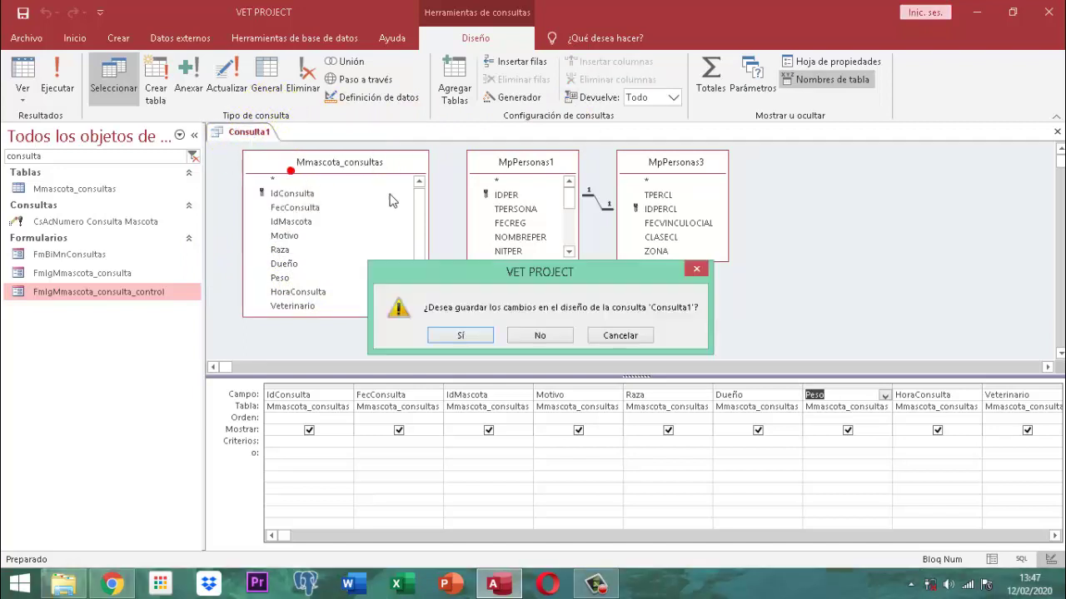
{"action": "left_click", "coordinate": [540, 335]}
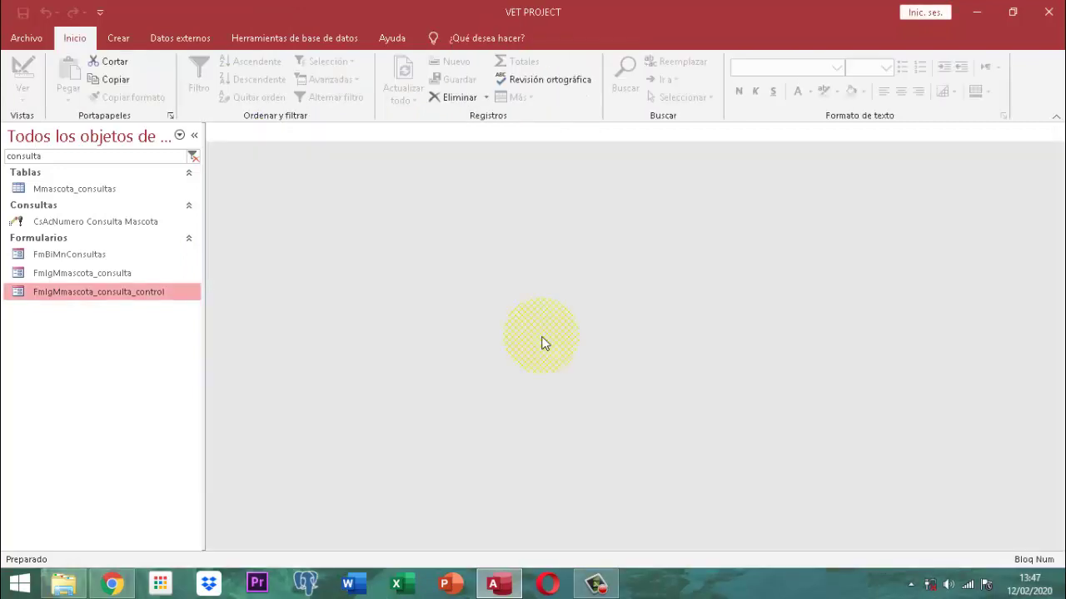
Check the field data types in the design of the Mmascota_consultas table, including Dueño, and close the table
{"action": "right_click", "coordinate": [80, 189]}
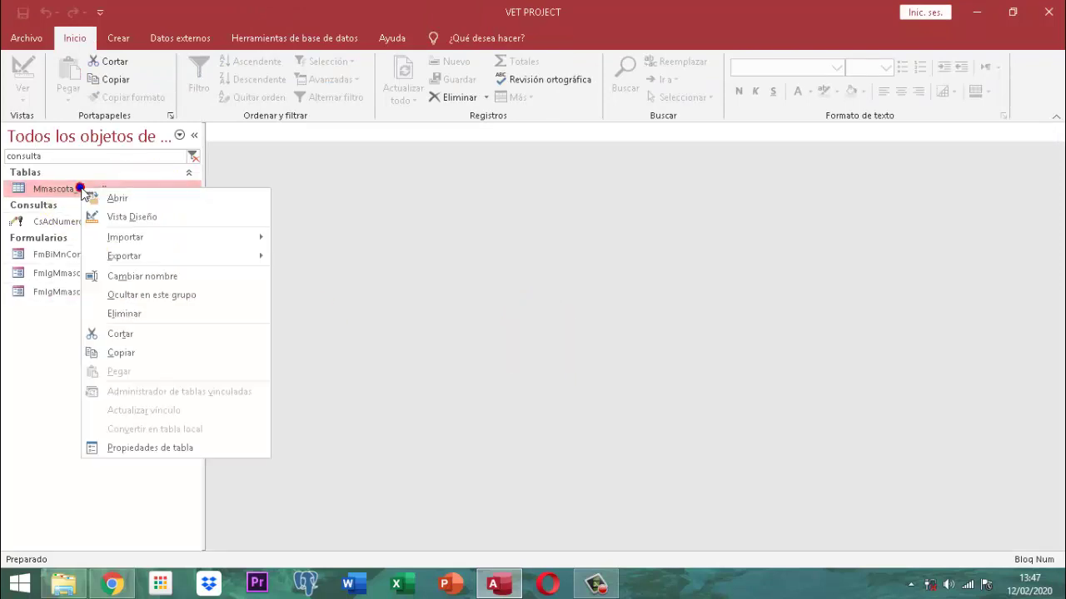
{"action": "left_click", "coordinate": [129, 218]}
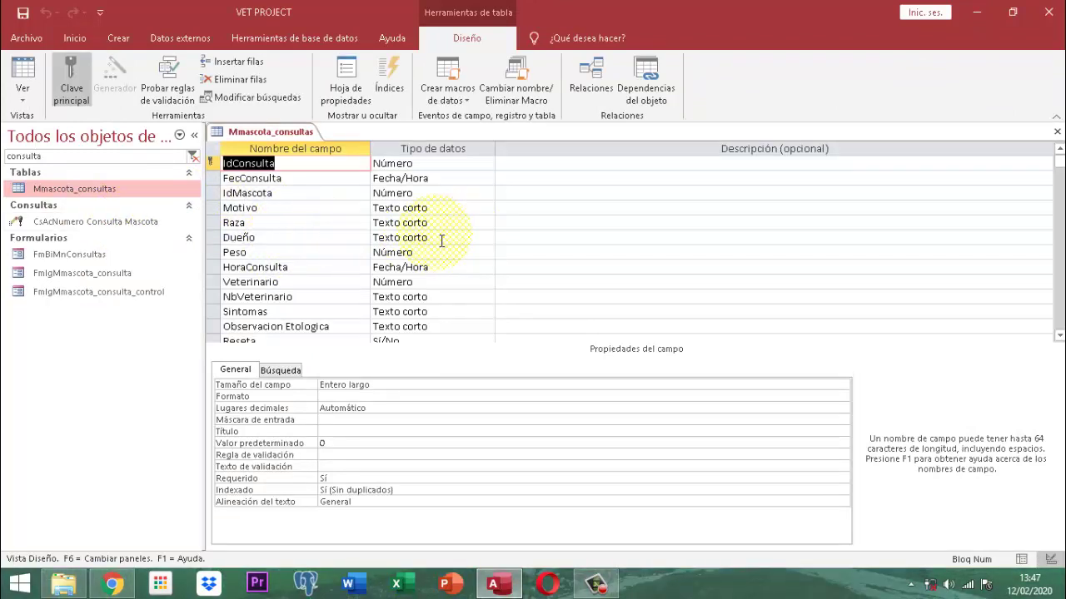
{"action": "right_click", "coordinate": [275, 134]}
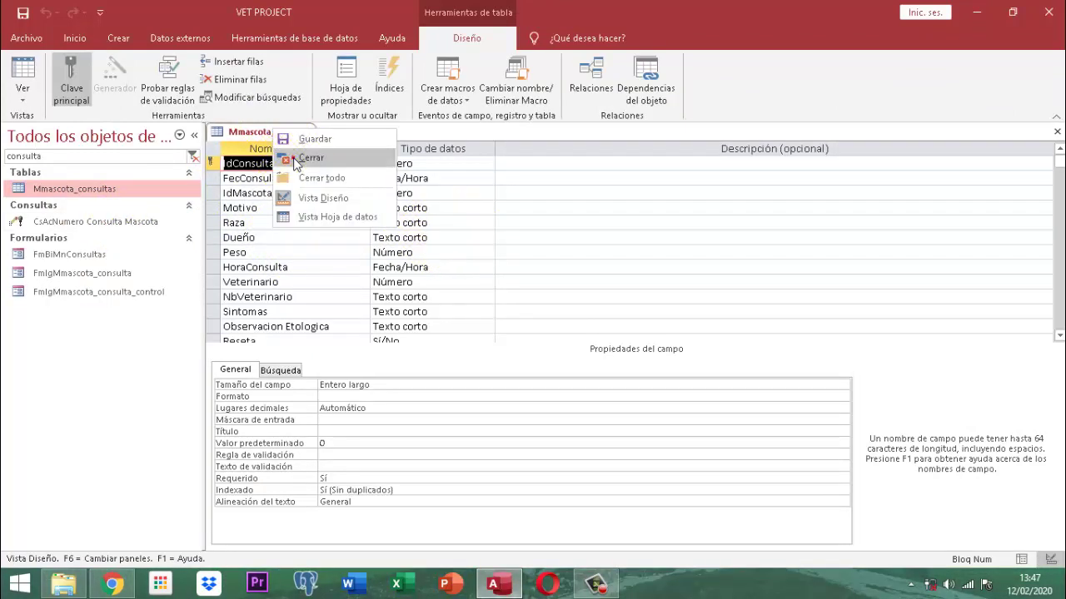
{"action": "left_click", "coordinate": [293, 158]}
Inspect the data and event properties of the Dueño text box in the FmIgMmascota_consulta_control form's design, then close the form
{"action": "left_click", "coordinate": [134, 297]}
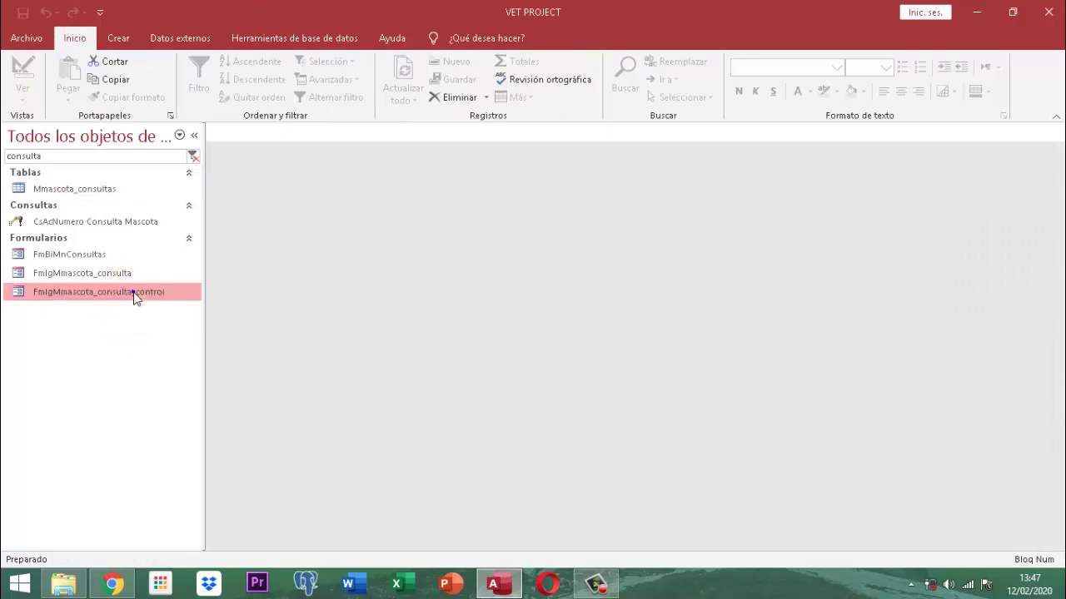
{"action": "right_click", "coordinate": [133, 293]}
{"action": "left_click", "coordinate": [180, 340]}
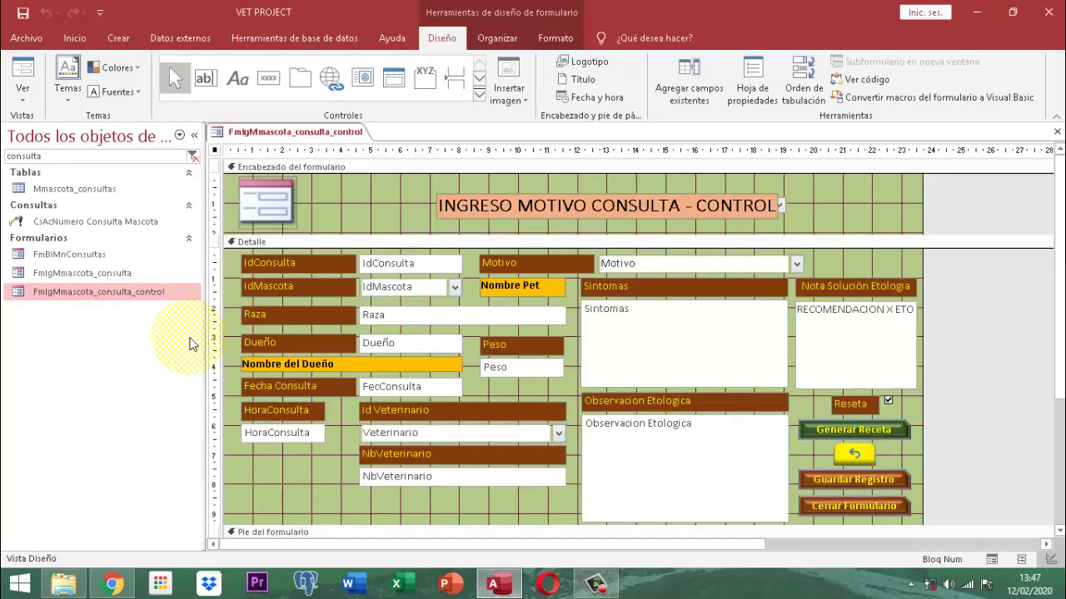
{"action": "left_click", "coordinate": [390, 346]}
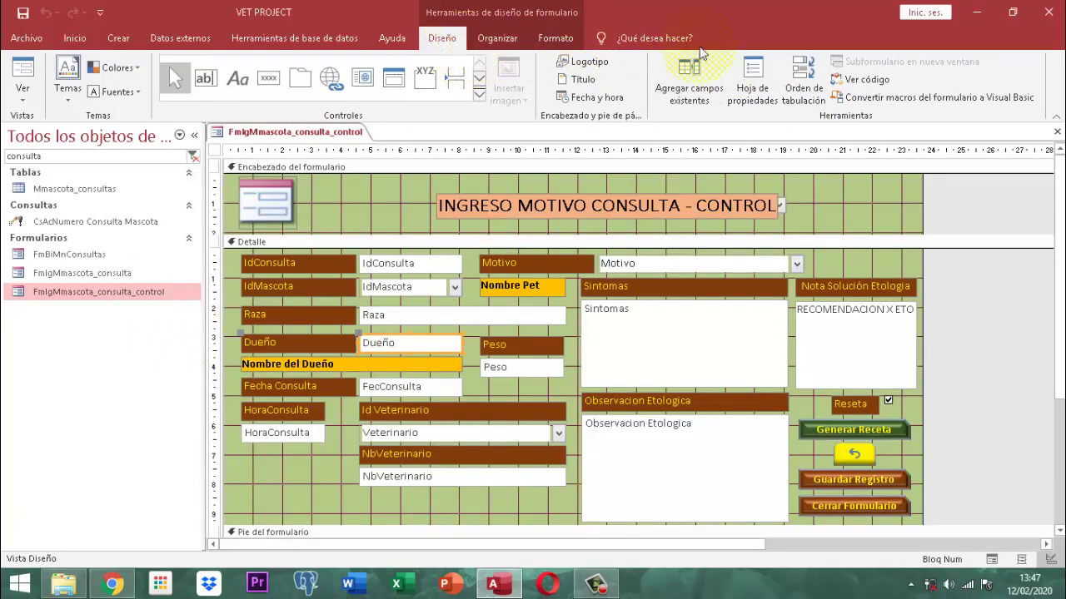
{"action": "left_click", "coordinate": [753, 73]}
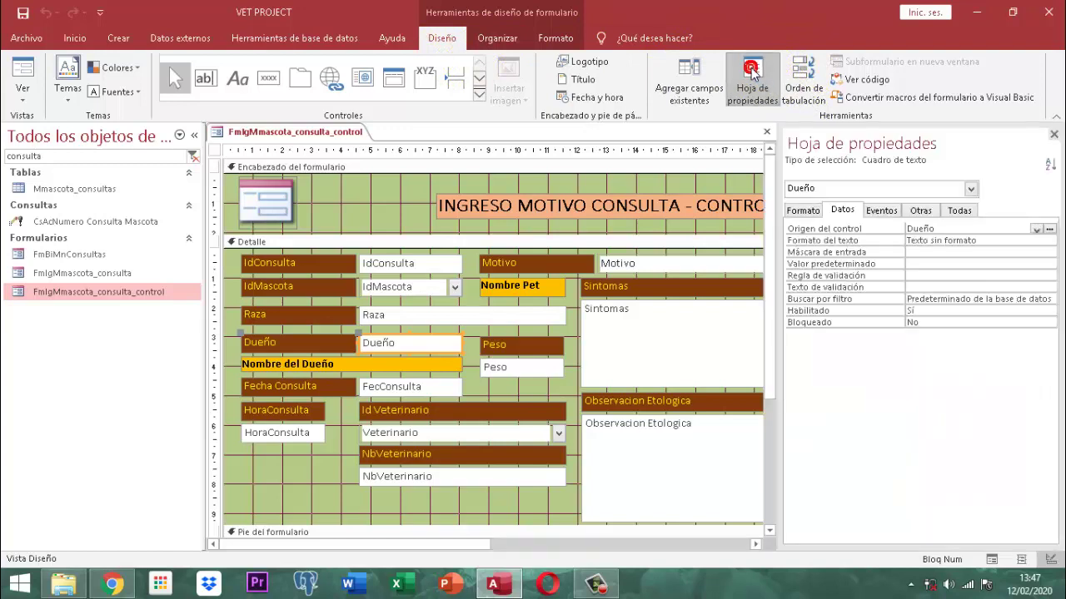
{"action": "left_click", "coordinate": [881, 209]}
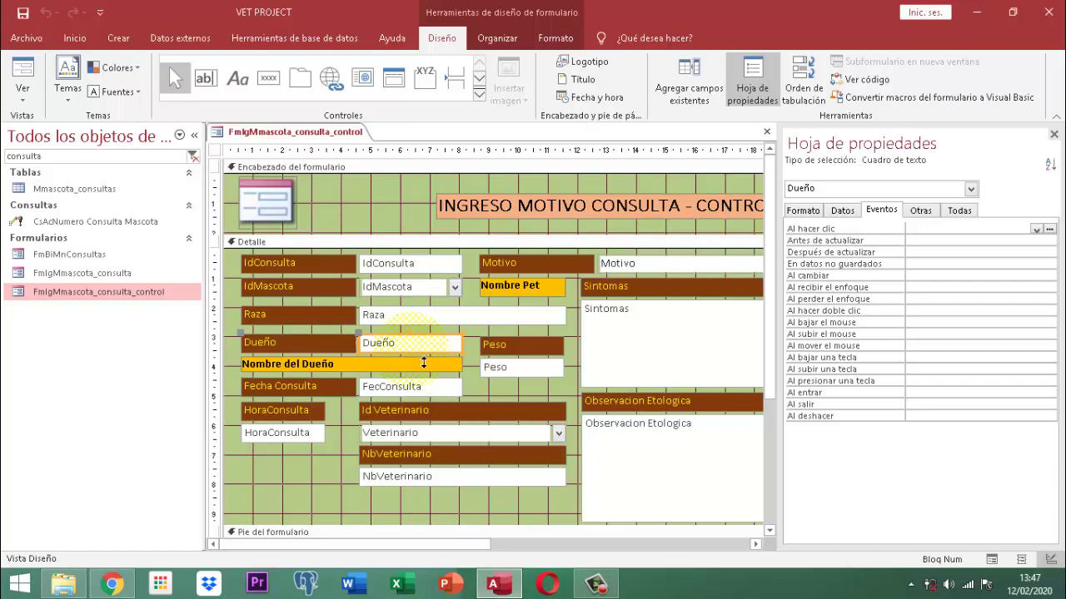
{"action": "left_click", "coordinate": [1054, 135]}
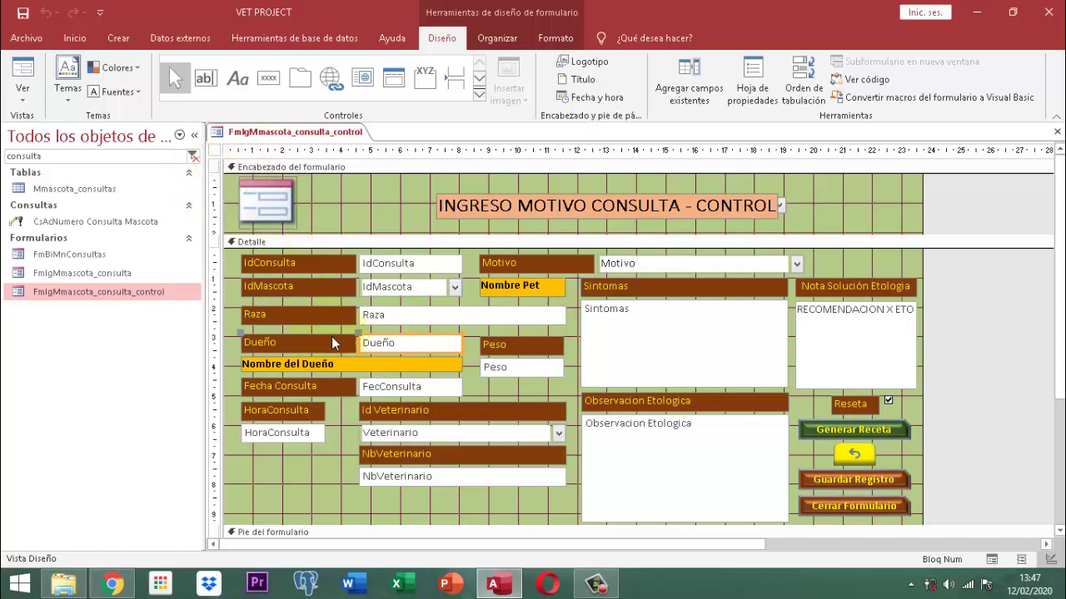
{"action": "left_click", "coordinate": [215, 150]}
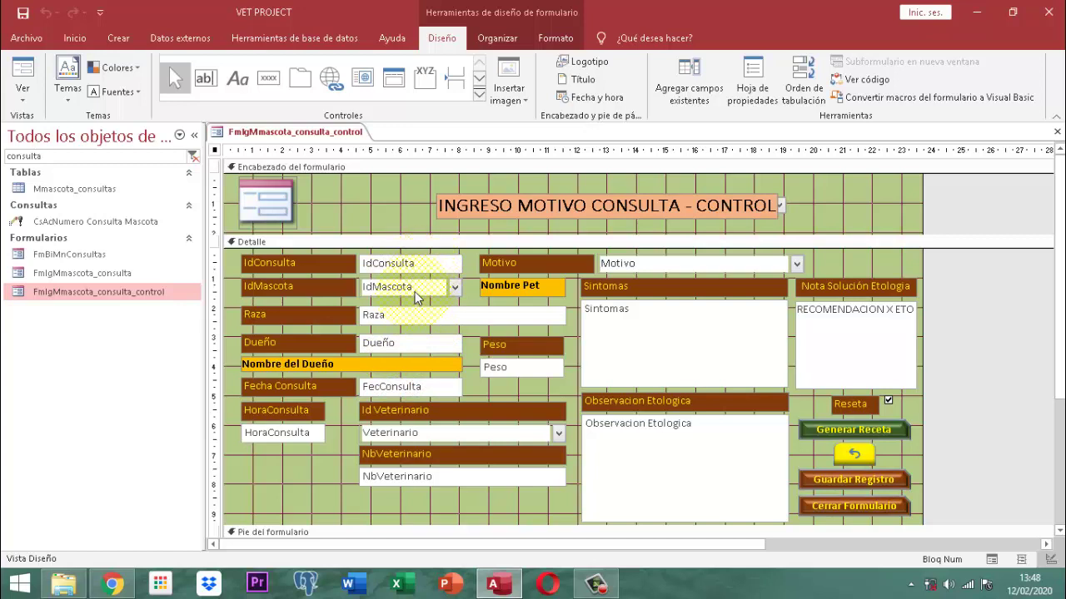
{"action": "right_click", "coordinate": [310, 138]}
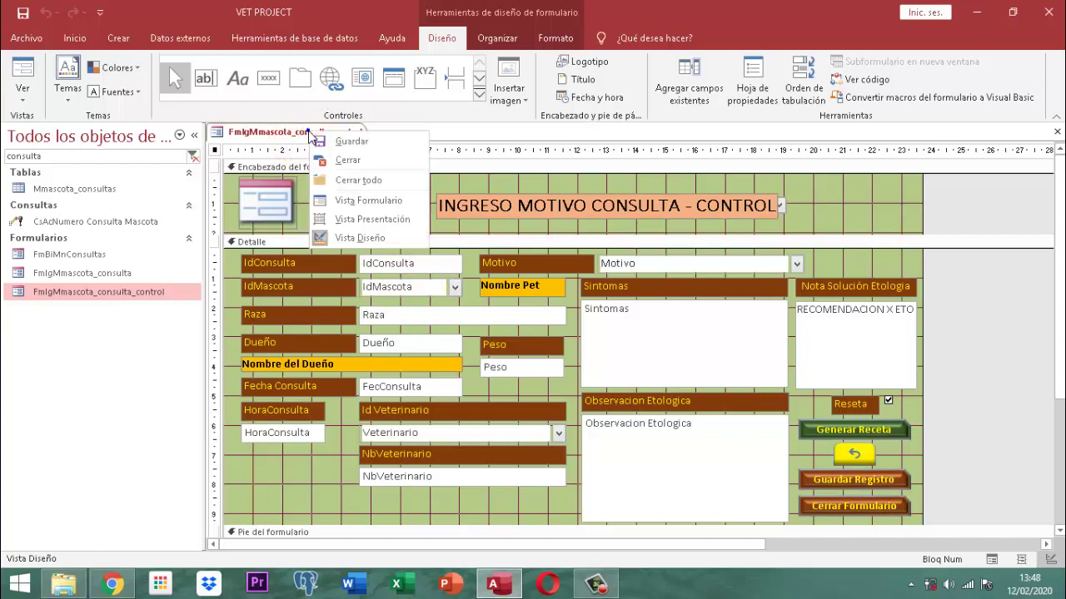
{"action": "left_click", "coordinate": [342, 161]}
Change the data type of Dueño in Mmascota_consultas to Número, save the table accepting possible data loss, and close it
{"action": "left_click", "coordinate": [74, 187]}
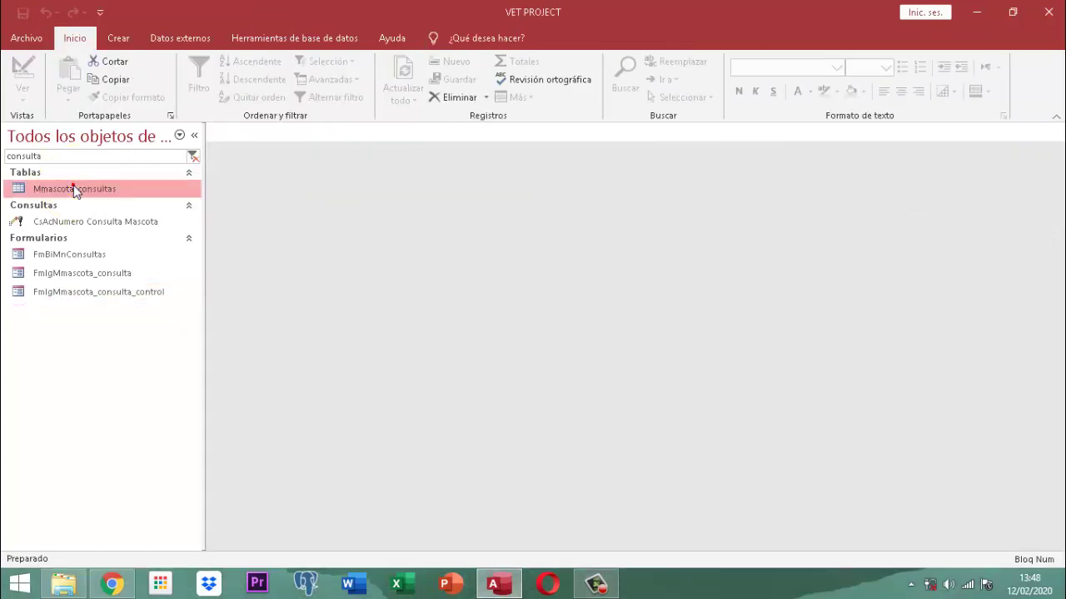
{"action": "right_click", "coordinate": [74, 187]}
{"action": "left_click", "coordinate": [125, 215]}
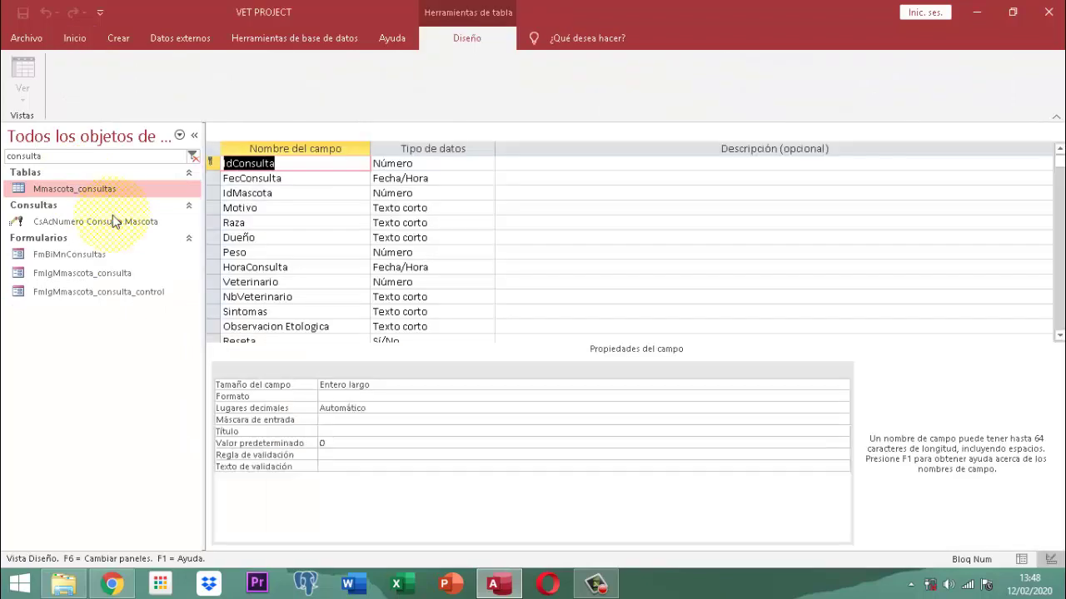
{"action": "left_click", "coordinate": [260, 238]}
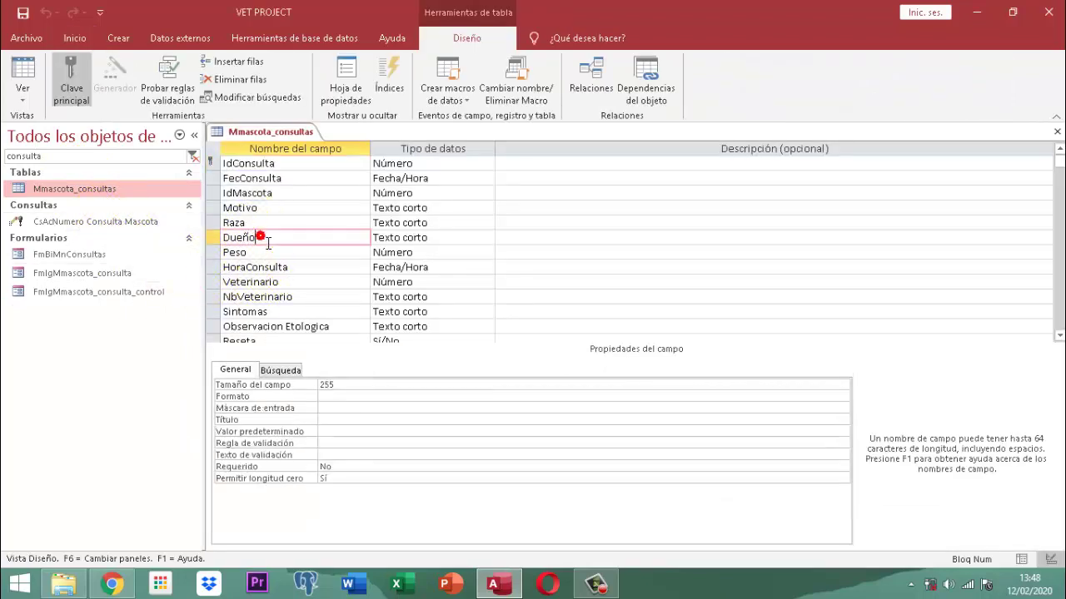
{"action": "left_click", "coordinate": [457, 238]}
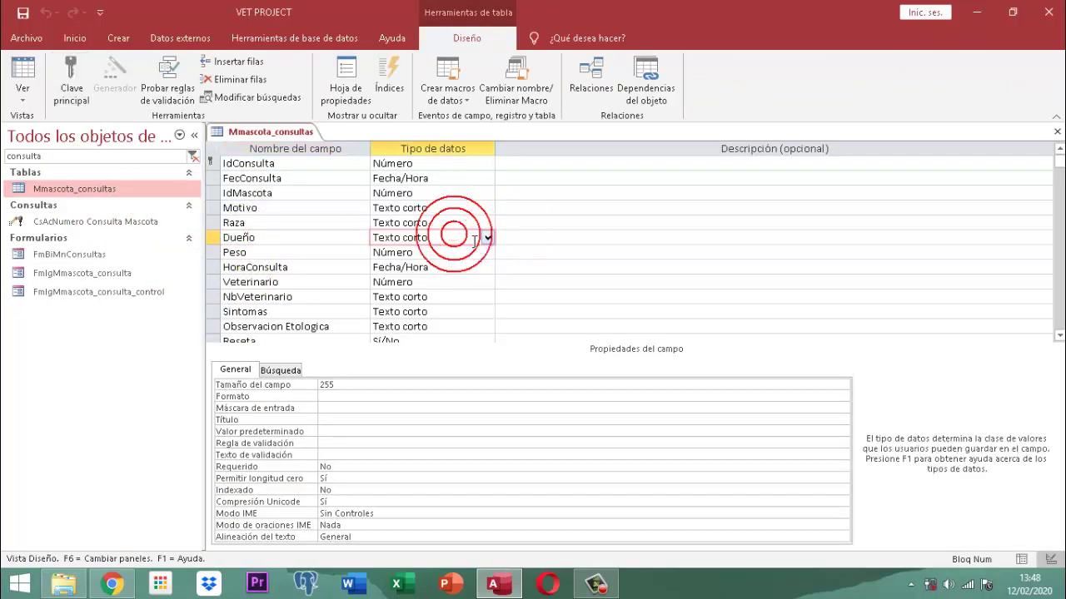
{"action": "left_click", "coordinate": [489, 238]}
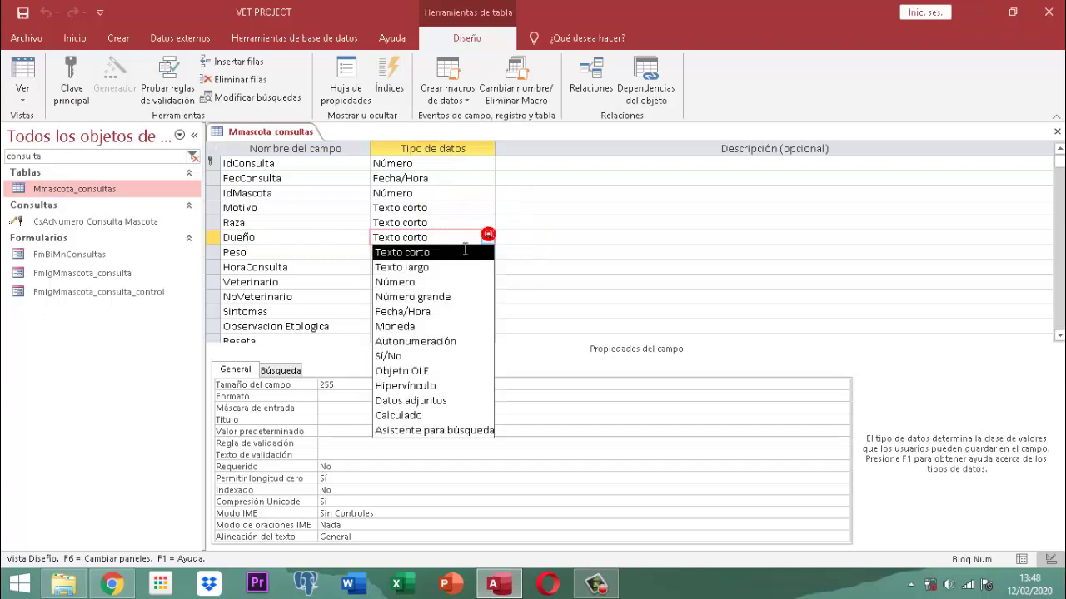
{"action": "left_click", "coordinate": [395, 281]}
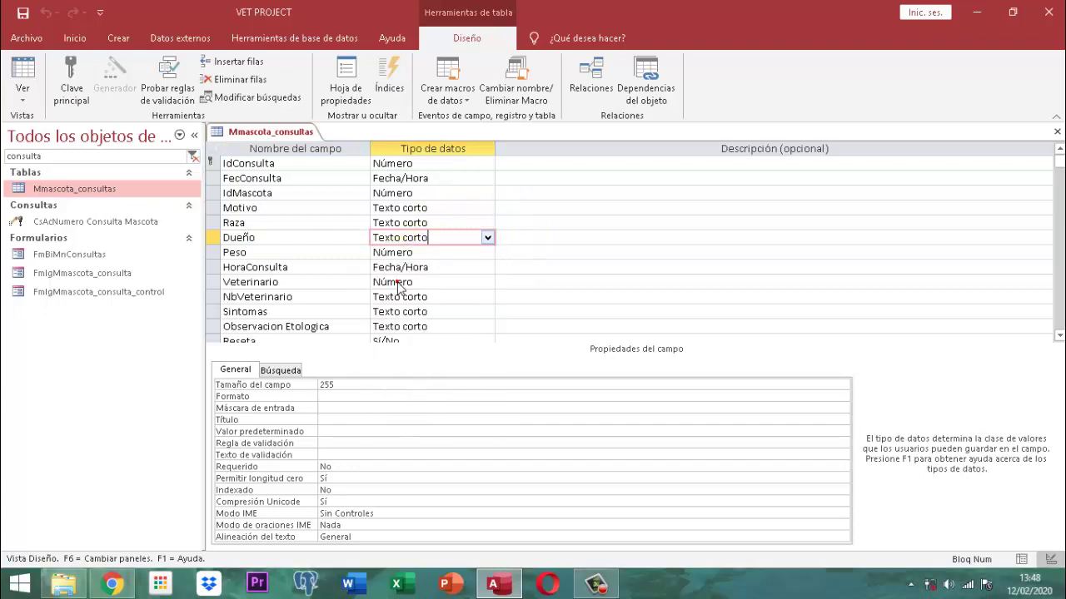
{"action": "right_click", "coordinate": [269, 134]}
{"action": "left_click", "coordinate": [300, 139]}
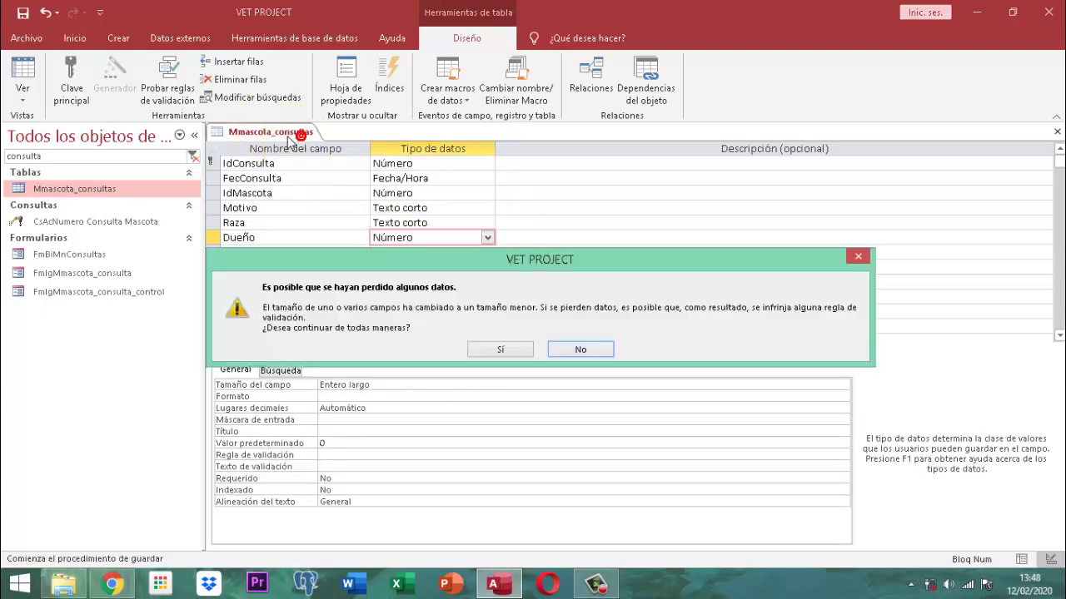
{"action": "left_click", "coordinate": [492, 351]}
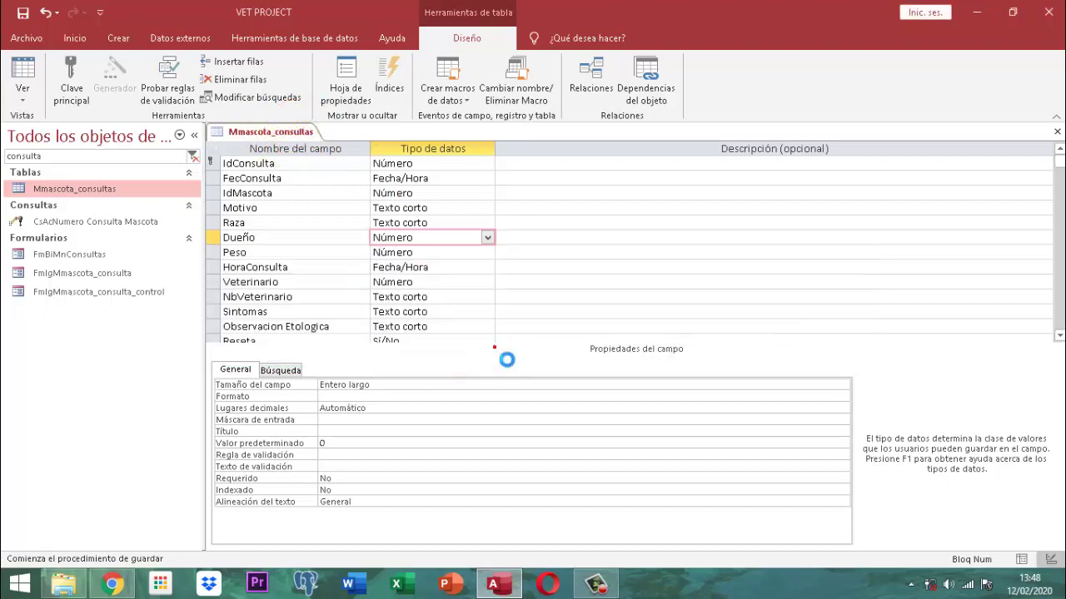
{"action": "right_click", "coordinate": [270, 136]}
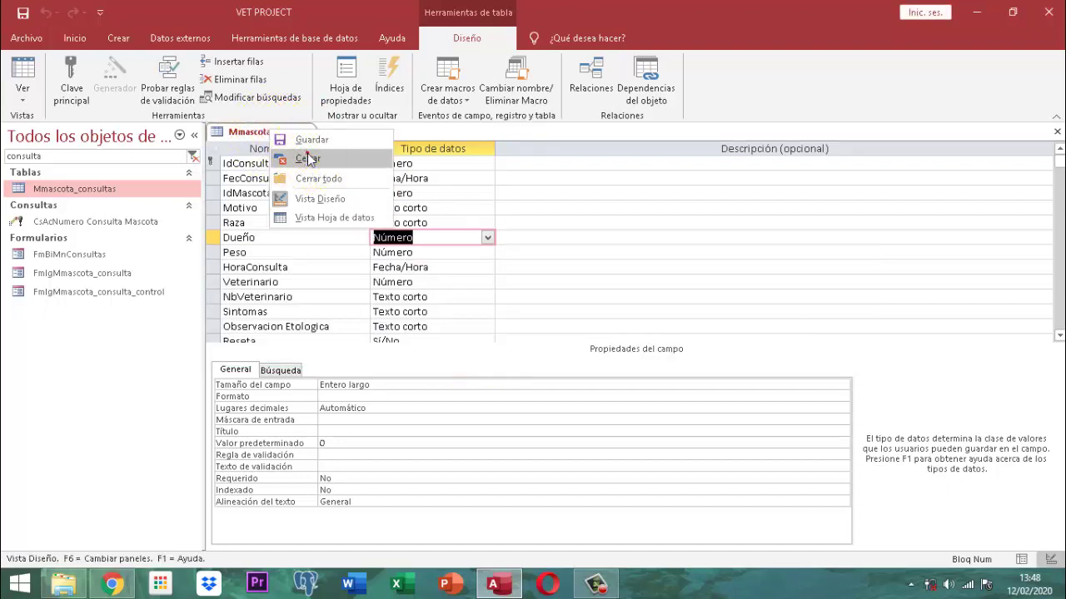
{"action": "left_click", "coordinate": [283, 154]}
Review the Dueño values in the Mmascota_consultas records and close the table
{"action": "double_click", "coordinate": [84, 188]}
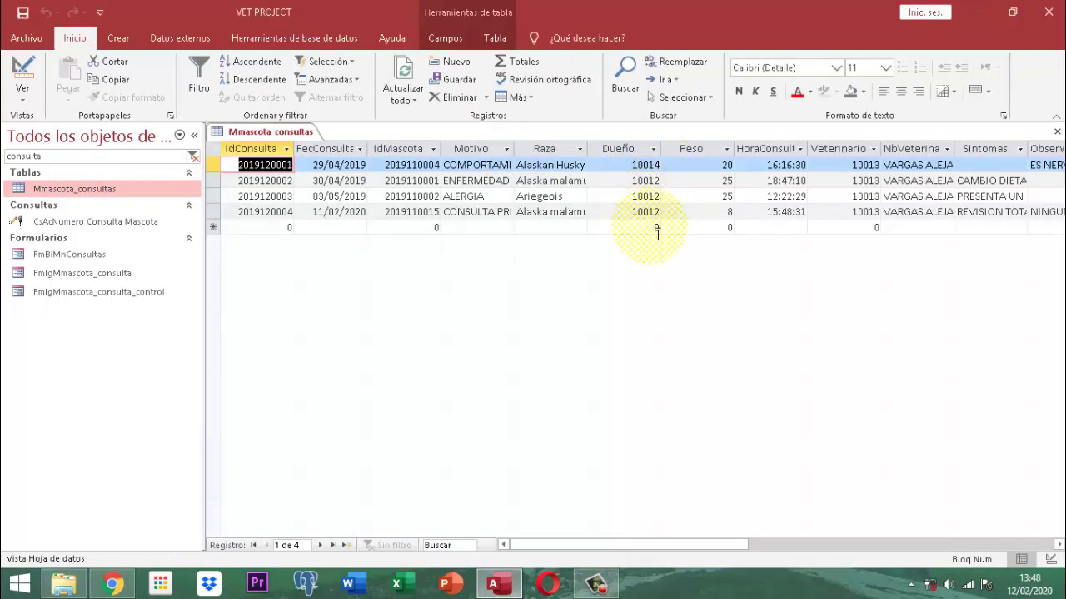
{"action": "right_click", "coordinate": [255, 136]}
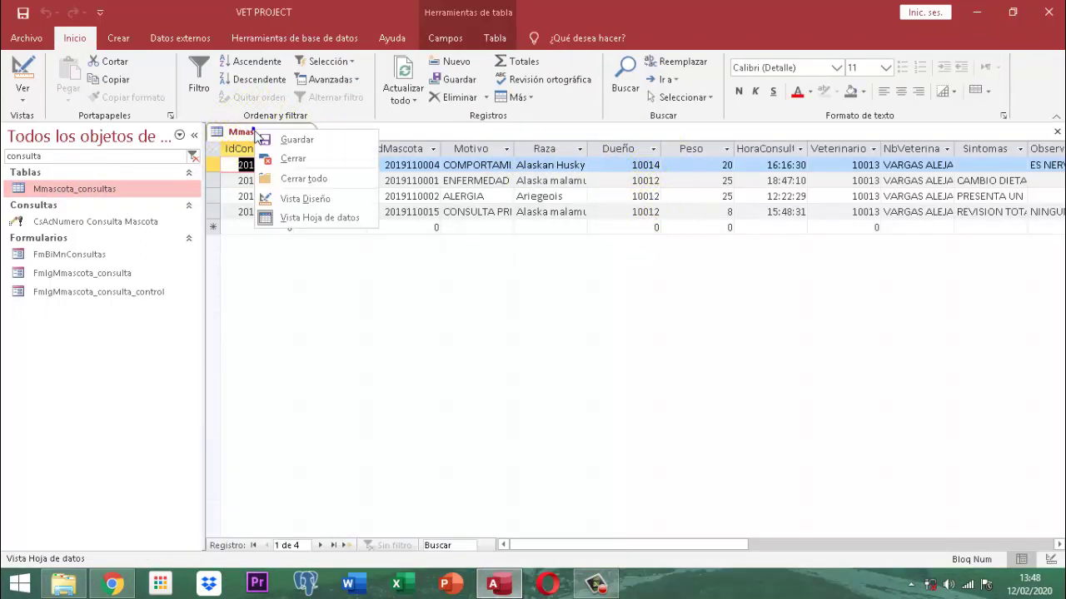
{"action": "left_click", "coordinate": [291, 166]}
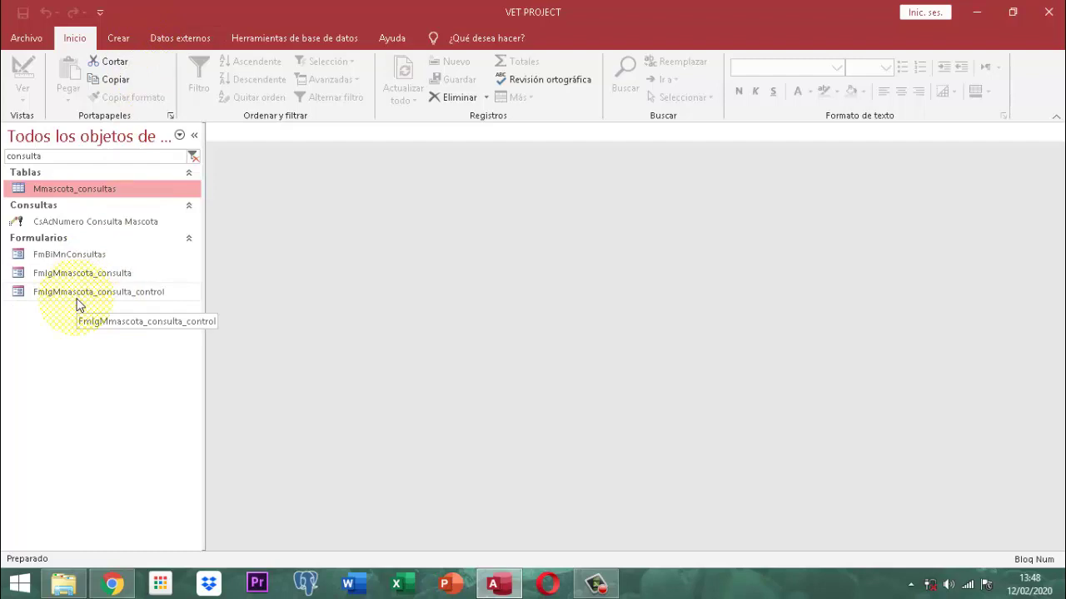
Create a new query in design view with the tables Mmascota_consultas and MpPersonas1
{"action": "left_click", "coordinate": [119, 40]}
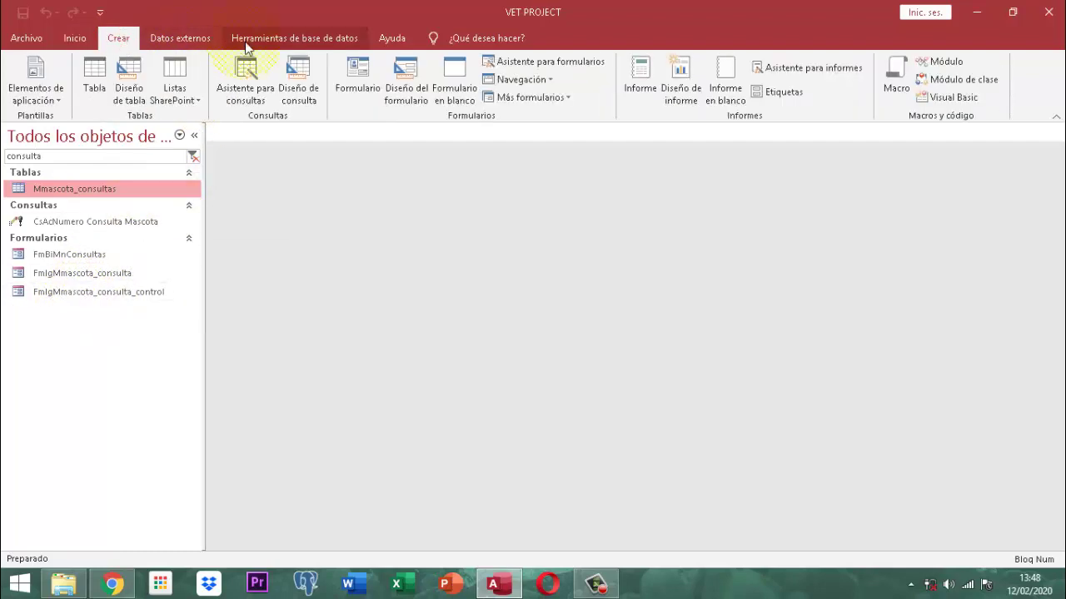
{"action": "left_click", "coordinate": [315, 93]}
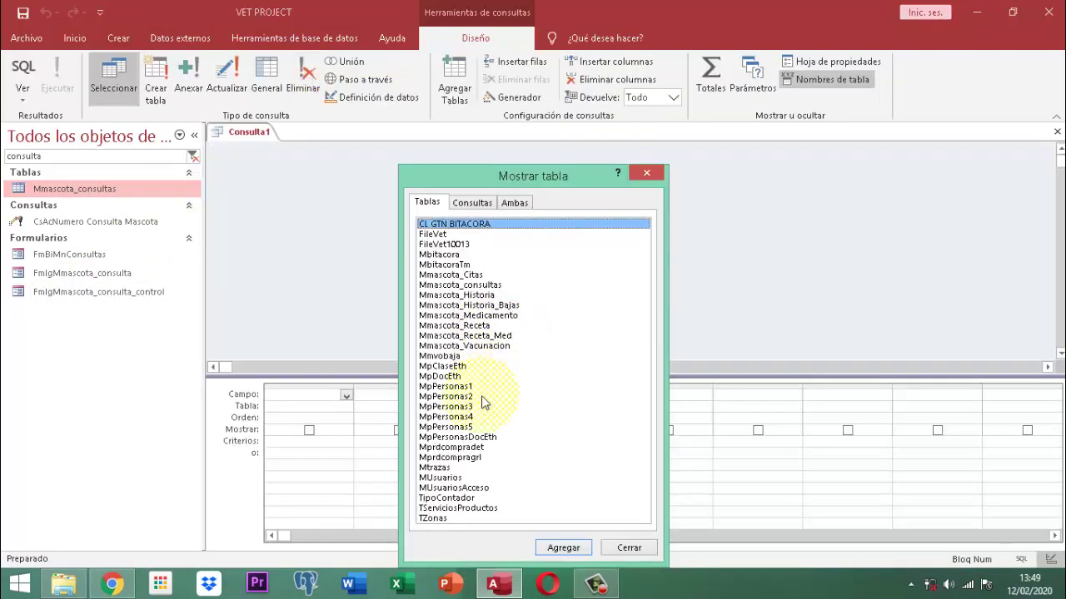
{"action": "left_click", "coordinate": [483, 284]}
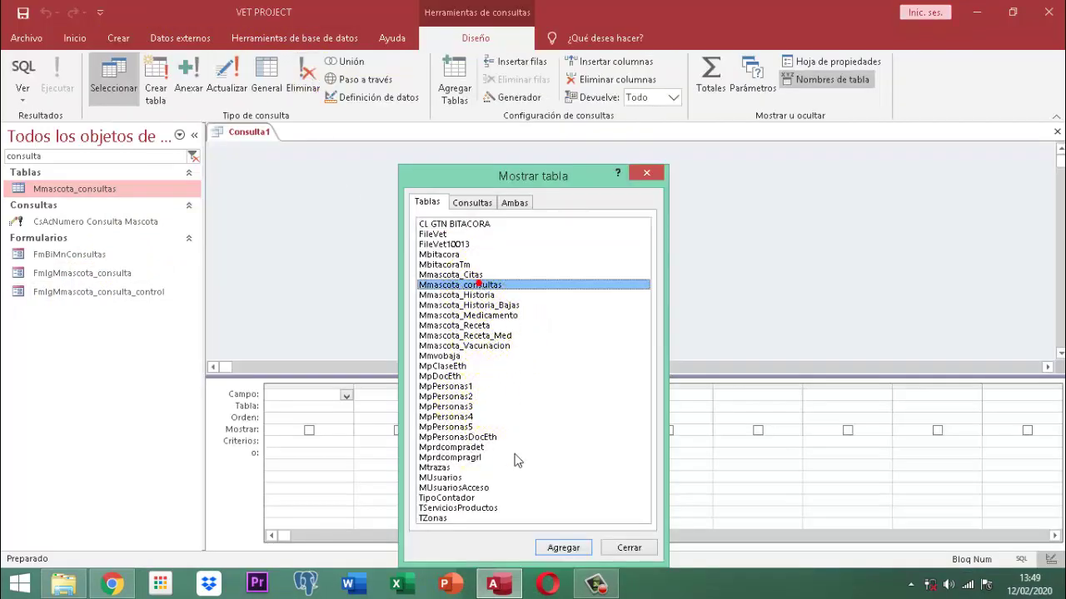
{"action": "left_click", "coordinate": [563, 547]}
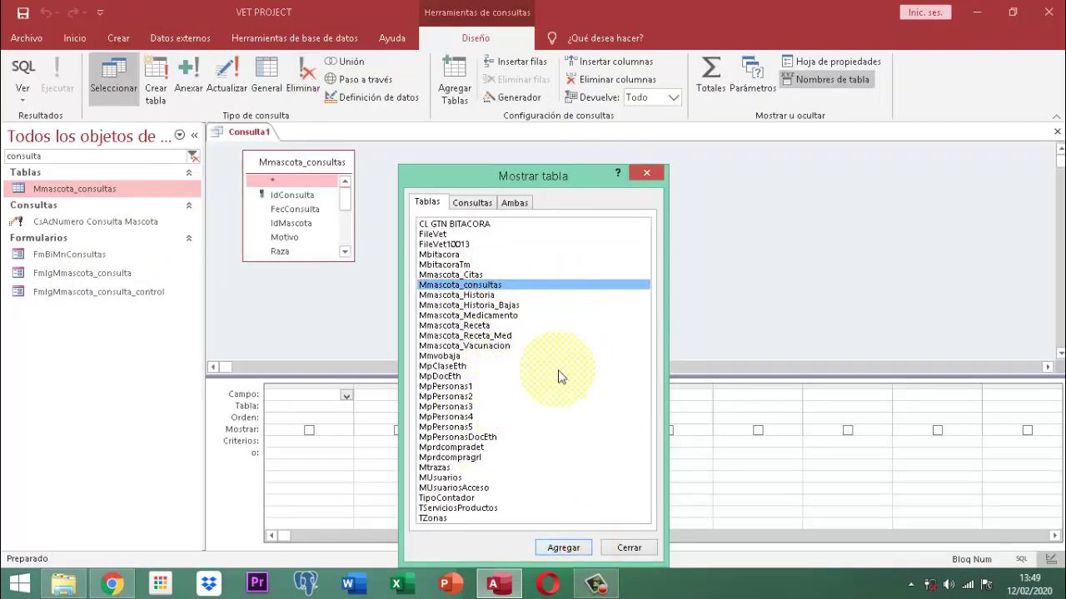
{"action": "left_click", "coordinate": [469, 387]}
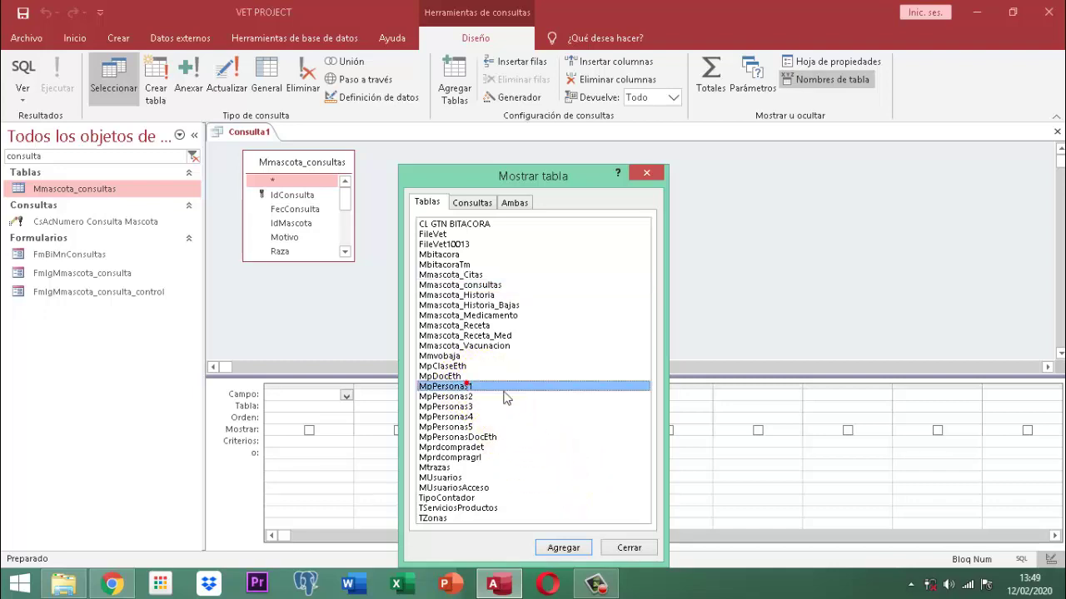
{"action": "left_click", "coordinate": [563, 548]}
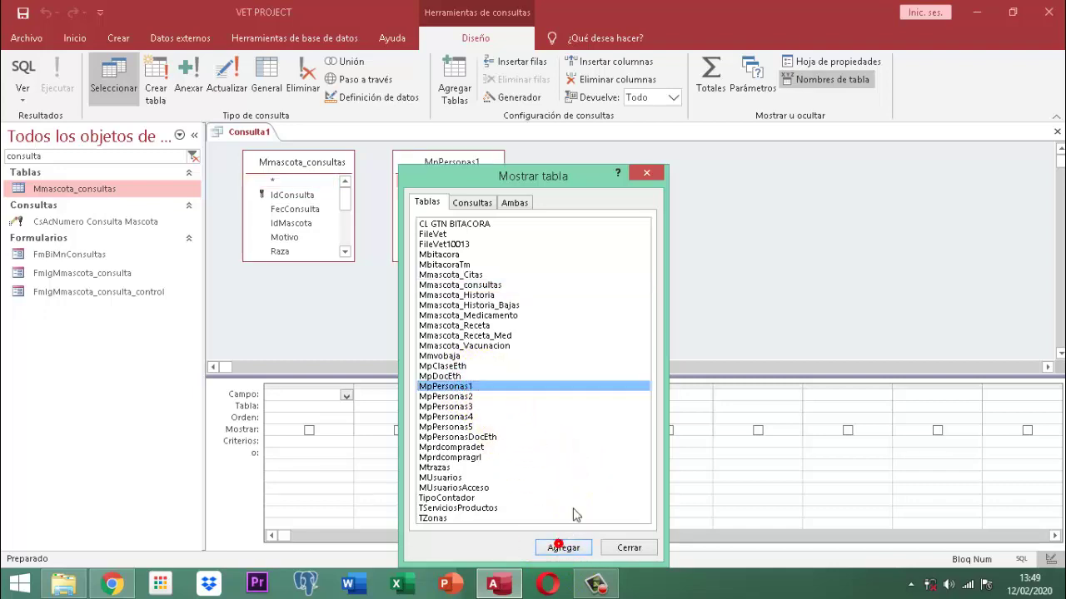
{"action": "left_click", "coordinate": [629, 547]}
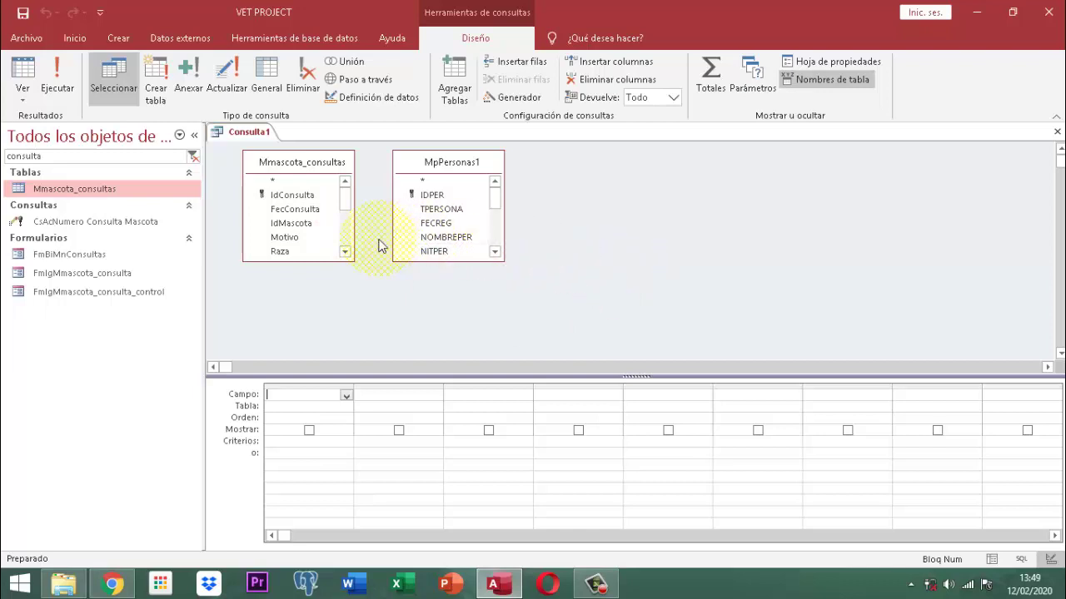
Join Dueño in Mmascota_consultas to IDPER in MpPersonas1 in the new query
{"action": "left_click_drag", "start_coordinate": [348, 204], "coordinate": [347, 238]}
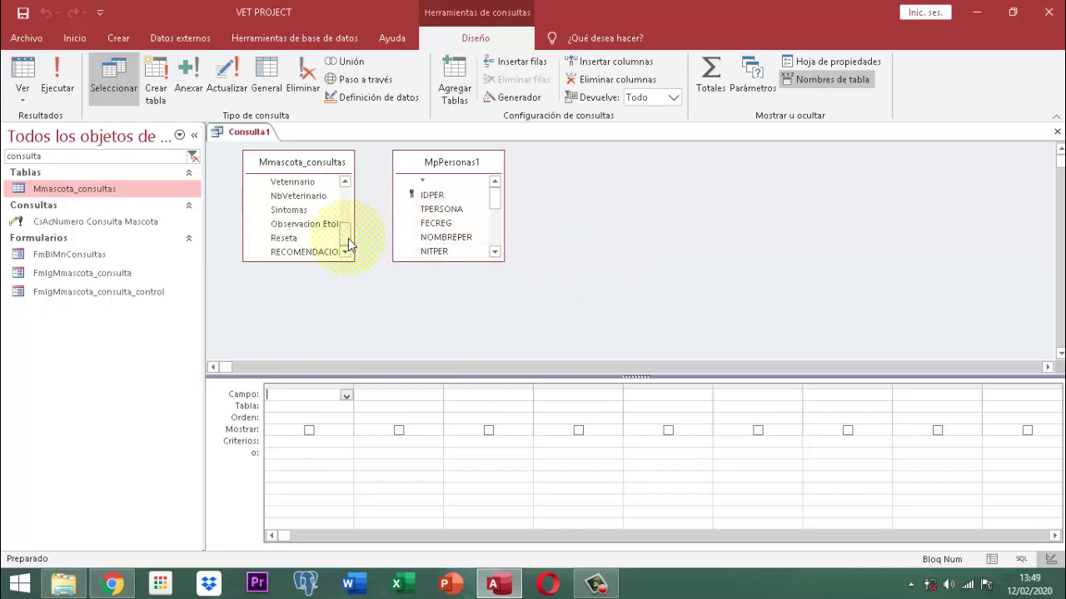
{"action": "left_click", "coordinate": [344, 182]}
{"action": "left_click", "coordinate": [344, 181]}
{"action": "left_click", "coordinate": [344, 181]}
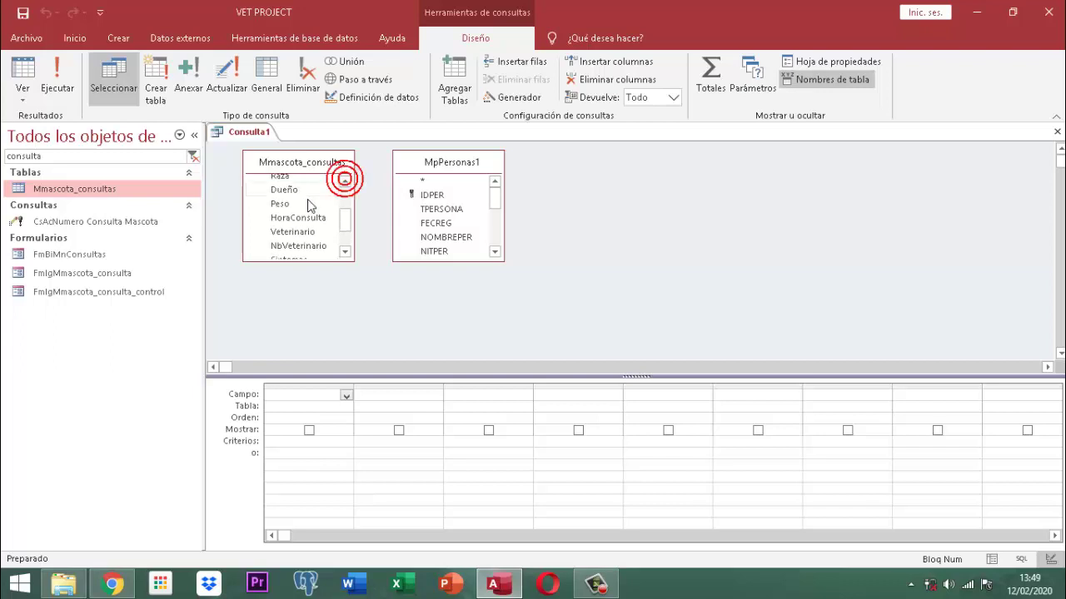
{"action": "left_click_drag", "start_coordinate": [284, 200], "coordinate": [422, 198]}
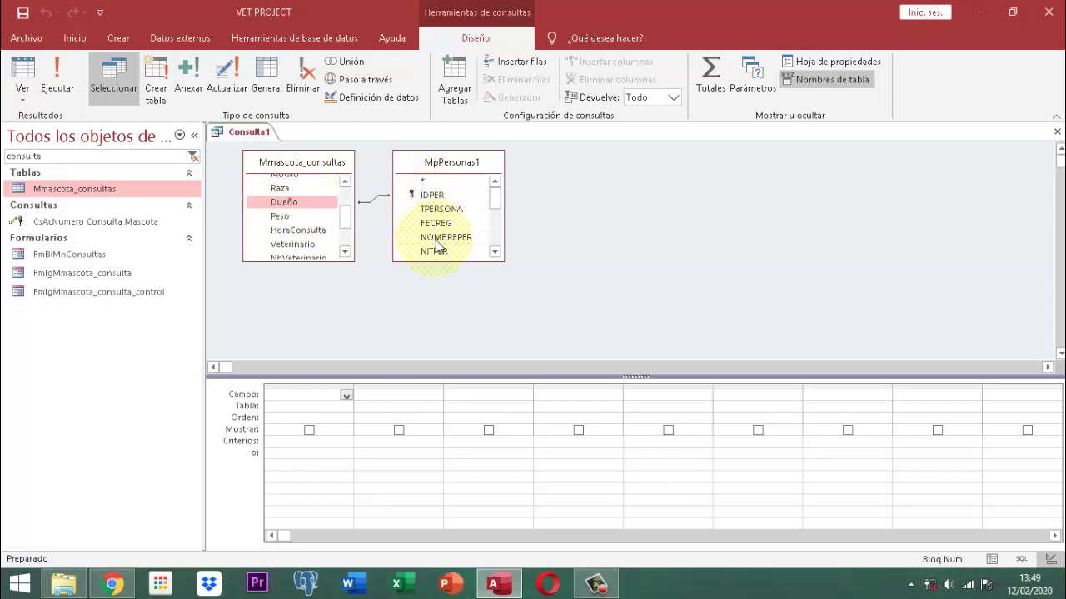
Add all fields of Mmascota_consultas to the query grid and insert NOMBREPER from MpPersonas1 directly after Dueño
{"action": "left_click", "coordinate": [315, 205]}
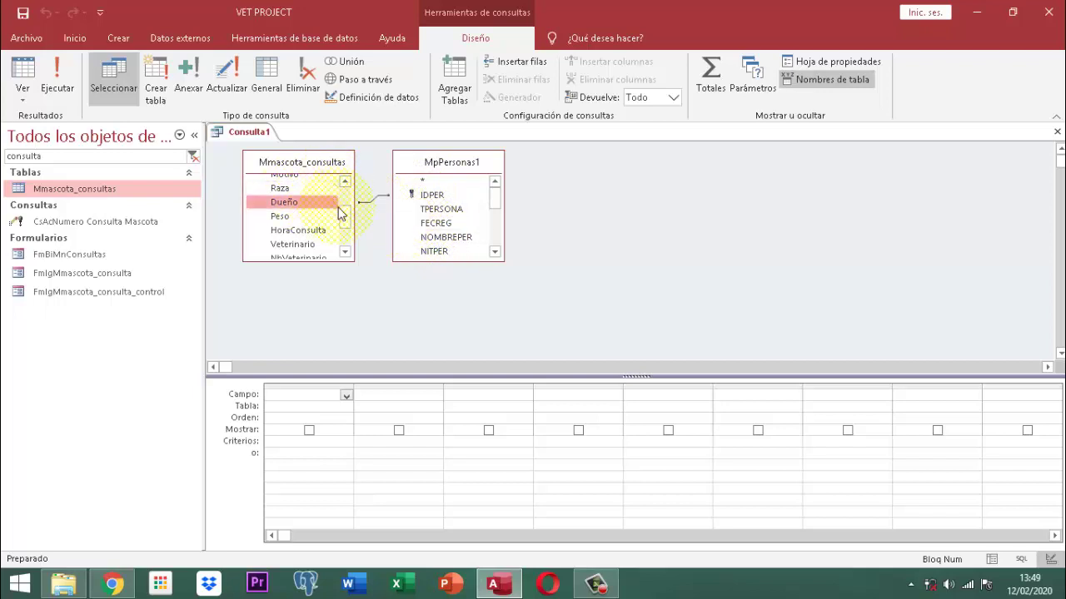
{"action": "left_click_drag", "start_coordinate": [344, 214], "coordinate": [348, 184]}
{"action": "left_click", "coordinate": [301, 197]}
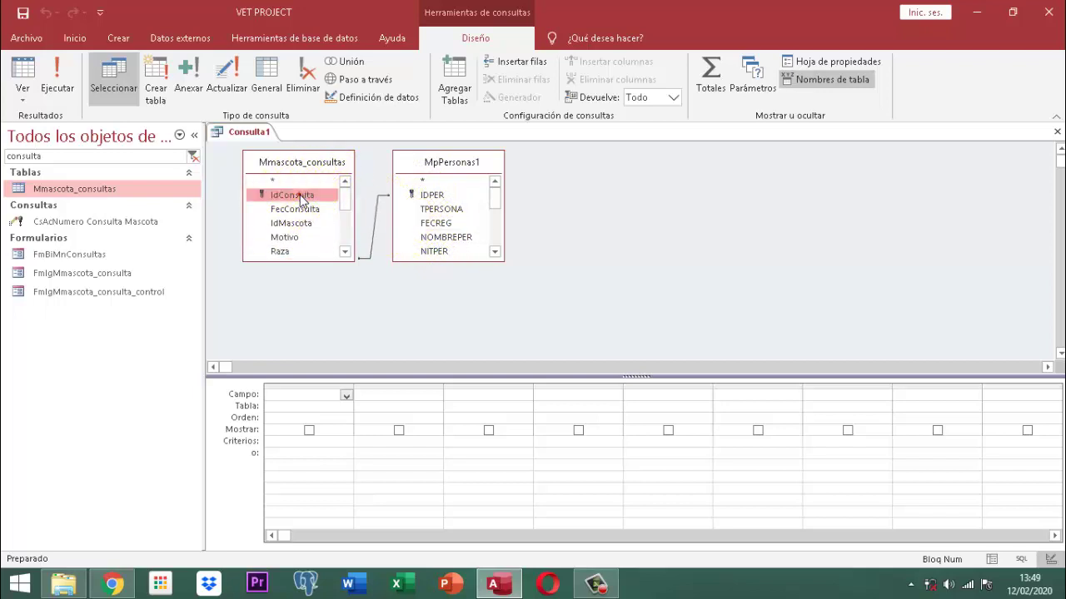
{"action": "key", "text": "shift+Down"}
{"action": "key", "text": "shift+Down"}
{"action": "key", "text": "shift+Down"}
{"action": "key", "text": "shift+Down"}
{"action": "key", "text": "shift+Down"}
{"action": "key", "text": "shift+Down"}
{"action": "key", "text": "shift+Down"}
{"action": "key", "text": "shift+Down"}
{"action": "key", "text": "shift+Down"}
{"action": "key", "text": "shift+Down"}
{"action": "key", "text": "shift+Down"}
{"action": "key", "text": "shift+Down"}
{"action": "key", "text": "shift+Down"}
{"action": "key", "text": "shift+Down"}
{"action": "key", "text": "shift+Down"}
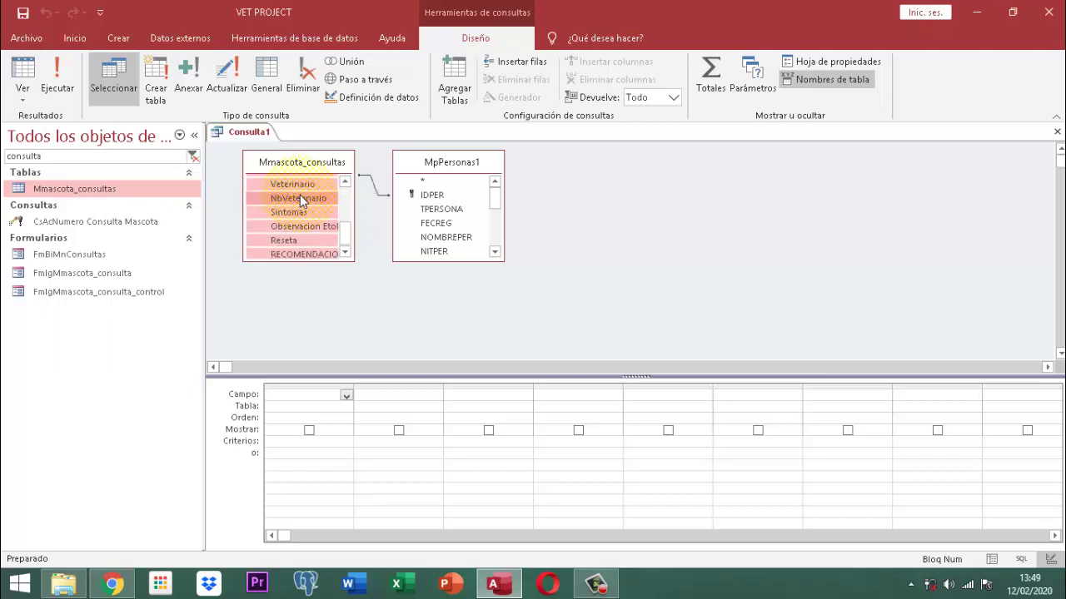
{"action": "left_click_drag", "start_coordinate": [300, 195], "coordinate": [331, 404]}
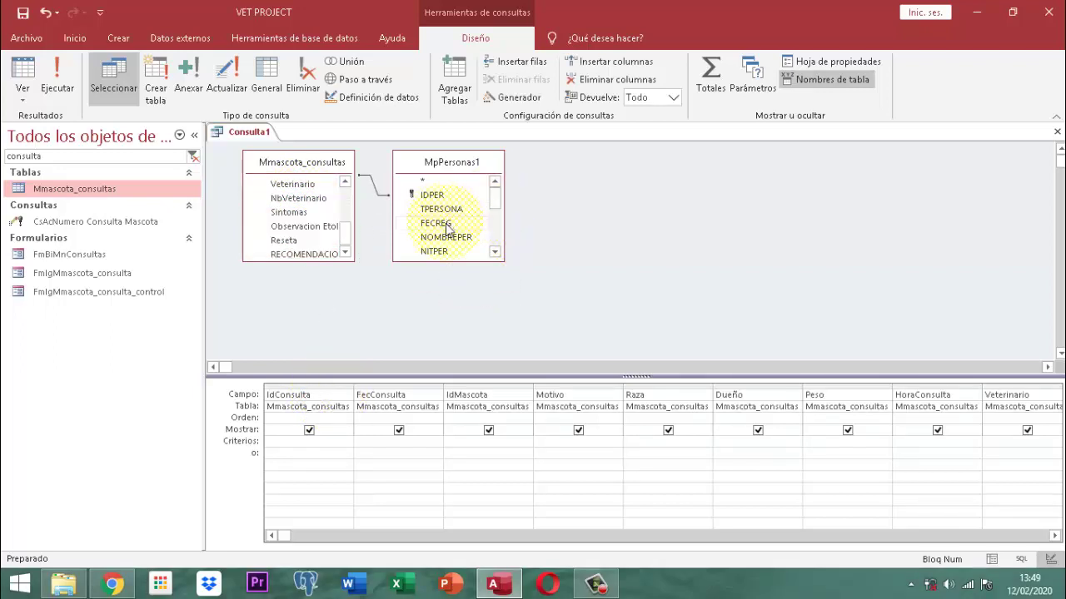
{"action": "left_click_drag", "start_coordinate": [450, 241], "coordinate": [852, 401]}
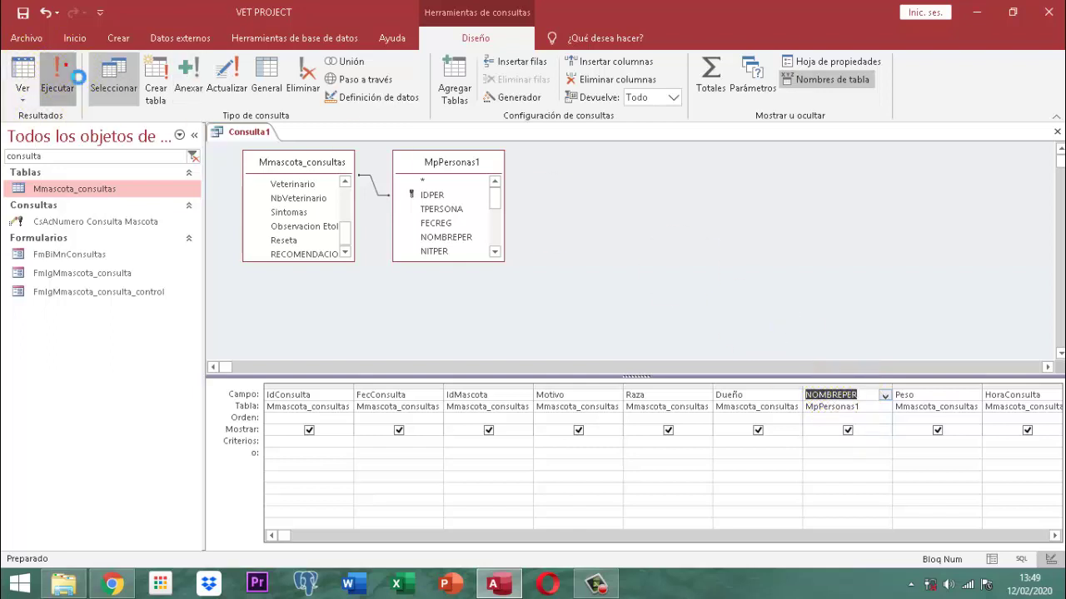
Run the query and fit the NOMBREPER column width to show the full owner names
{"action": "left_click", "coordinate": [58, 77]}
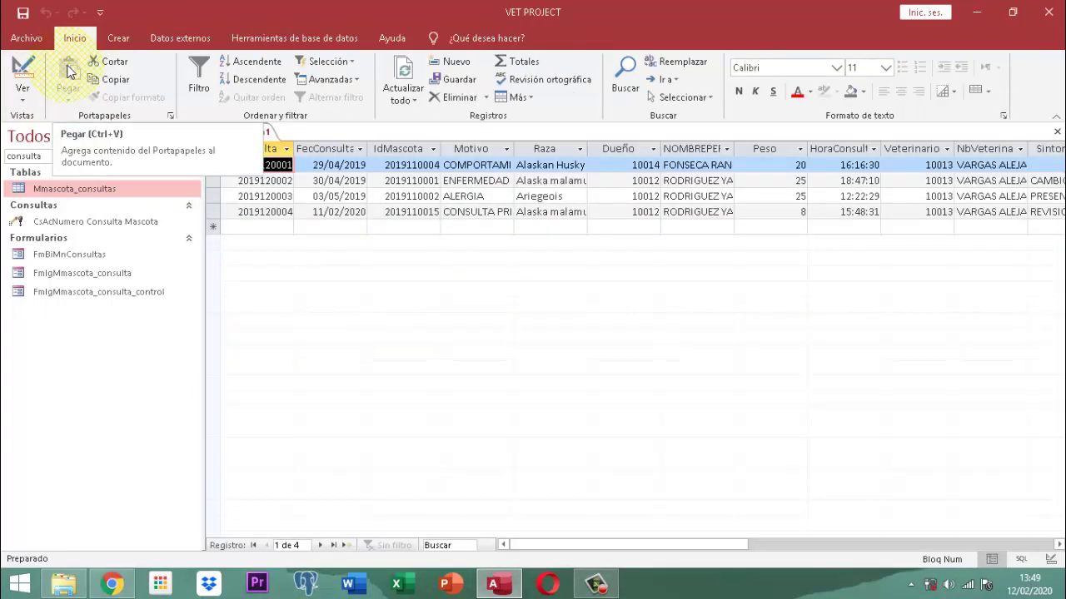
{"action": "left_click", "coordinate": [743, 150]}
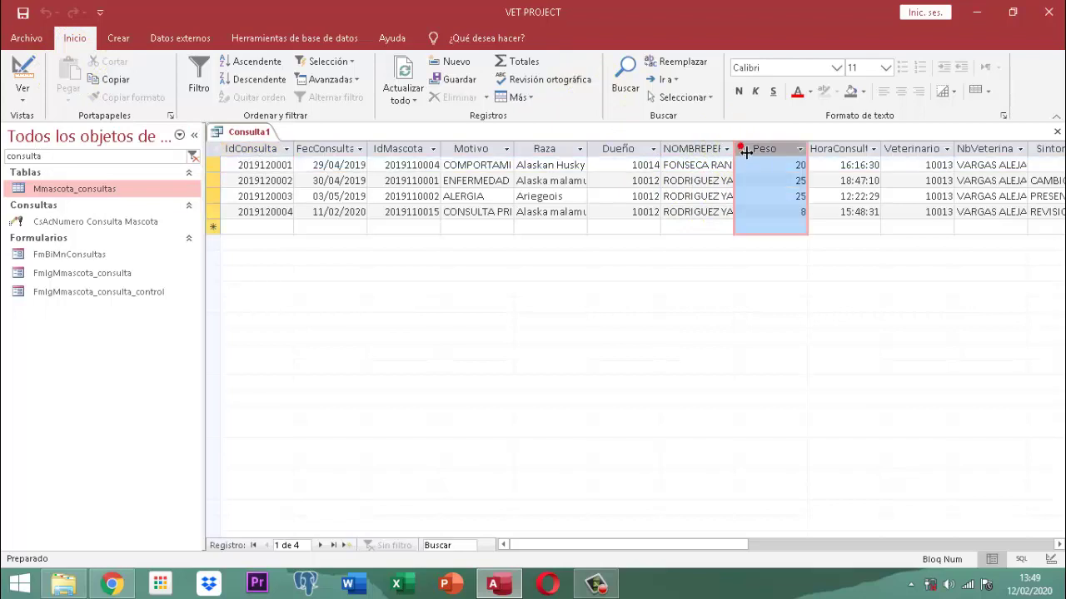
{"action": "left_click", "coordinate": [743, 149]}
{"action": "double_click", "coordinate": [734, 148]}
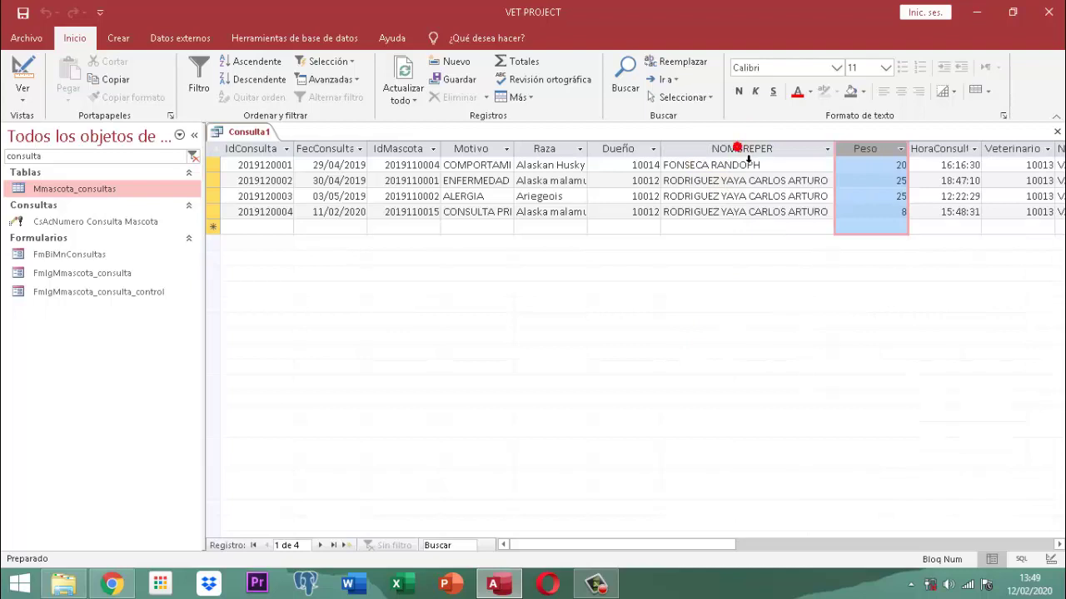
{"action": "left_click", "coordinate": [737, 148]}
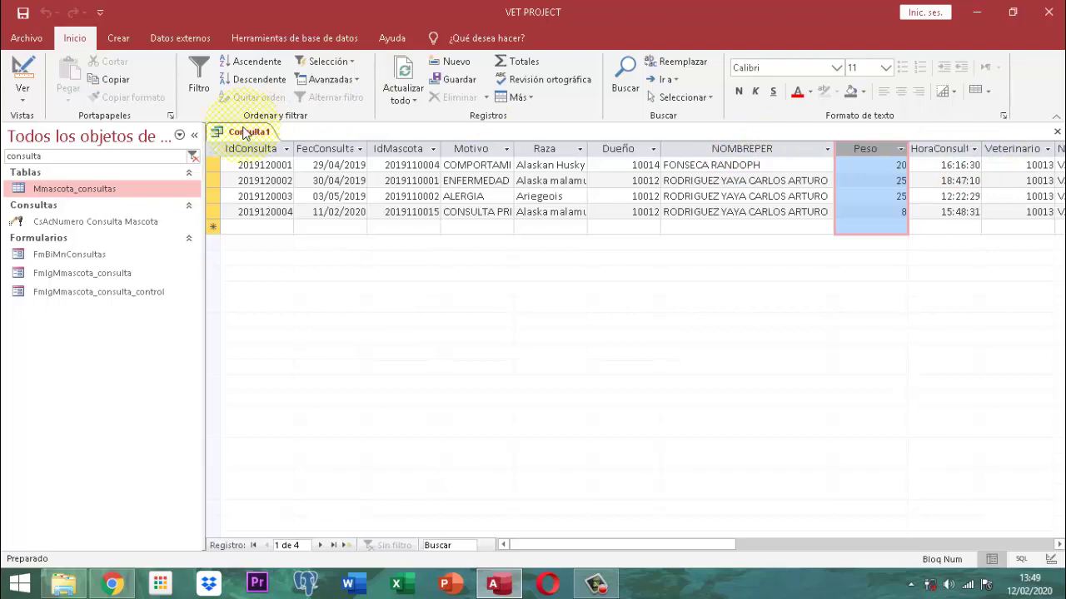
Return to the query's design view and save the query as Qry_Cs_Consultas_mascota
{"action": "left_click", "coordinate": [33, 67]}
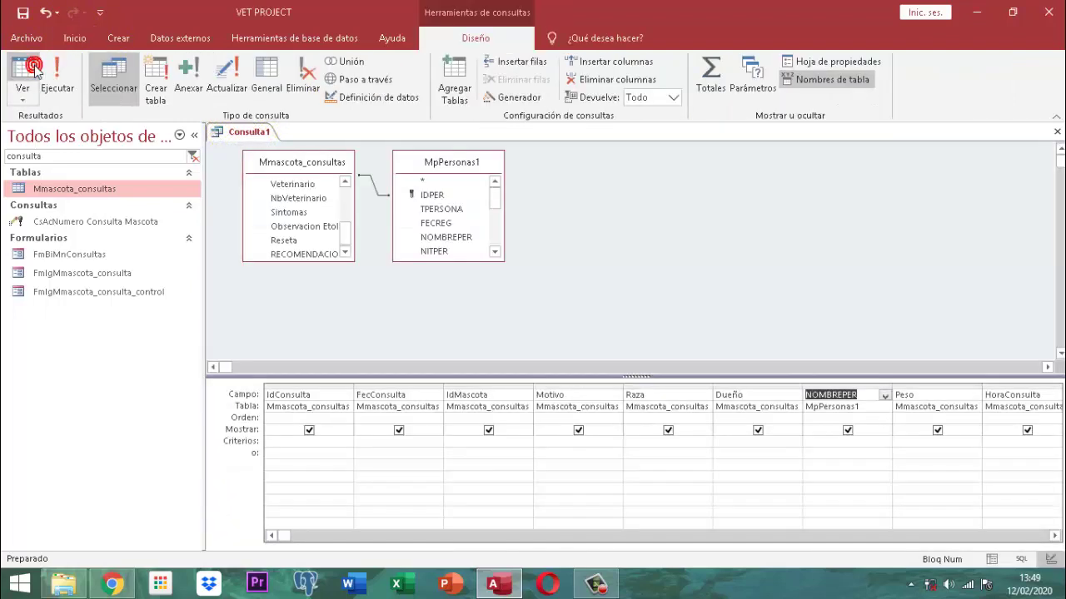
{"action": "right_click", "coordinate": [253, 129]}
{"action": "left_click", "coordinate": [296, 140]}
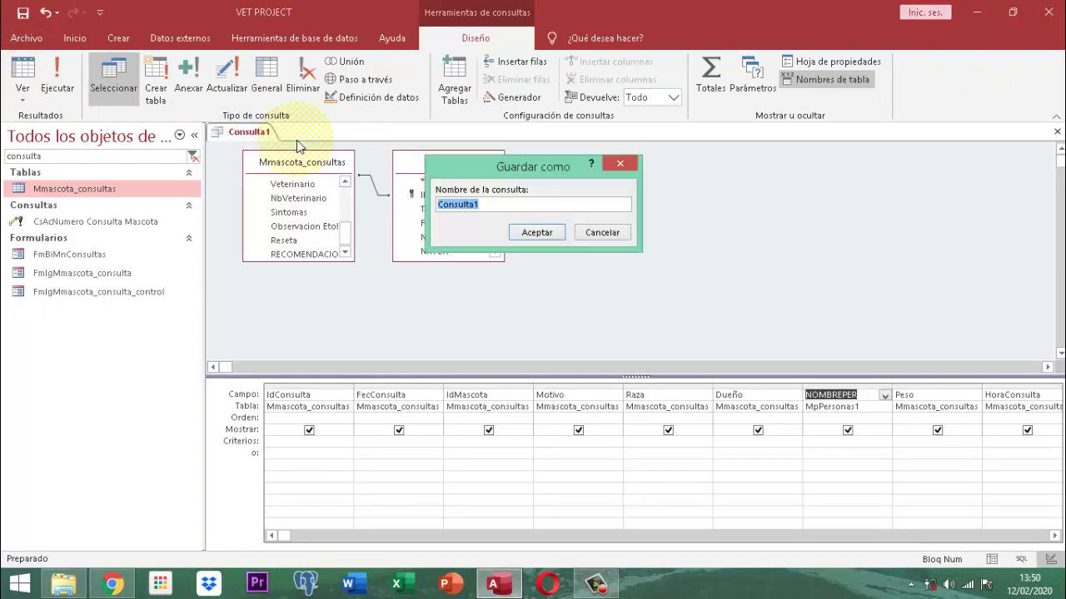
{"action": "type", "text": "A"}
{"action": "key", "text": "BackSpace"}
{"action": "type", "text": "C"}
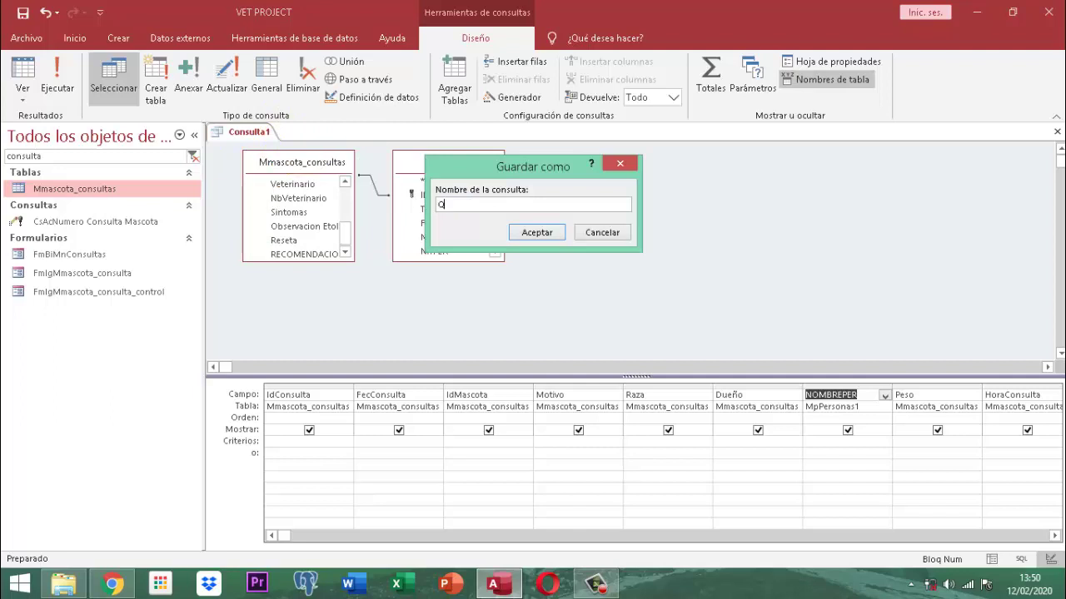
{"action": "type", "text": "ry_Cs"}
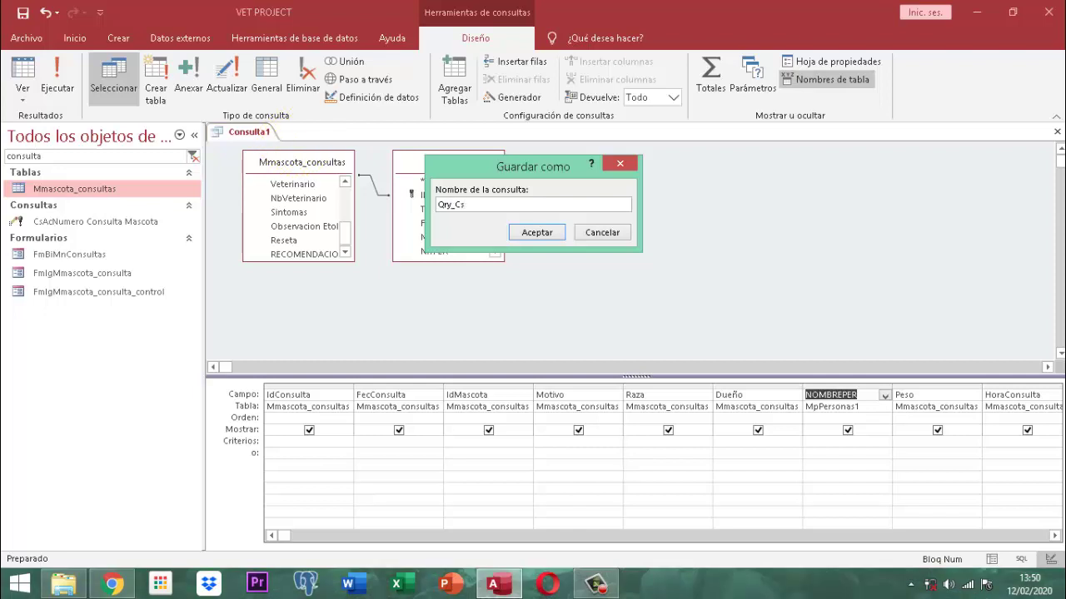
{"action": "type", "text": "_Consultas_mascota"}
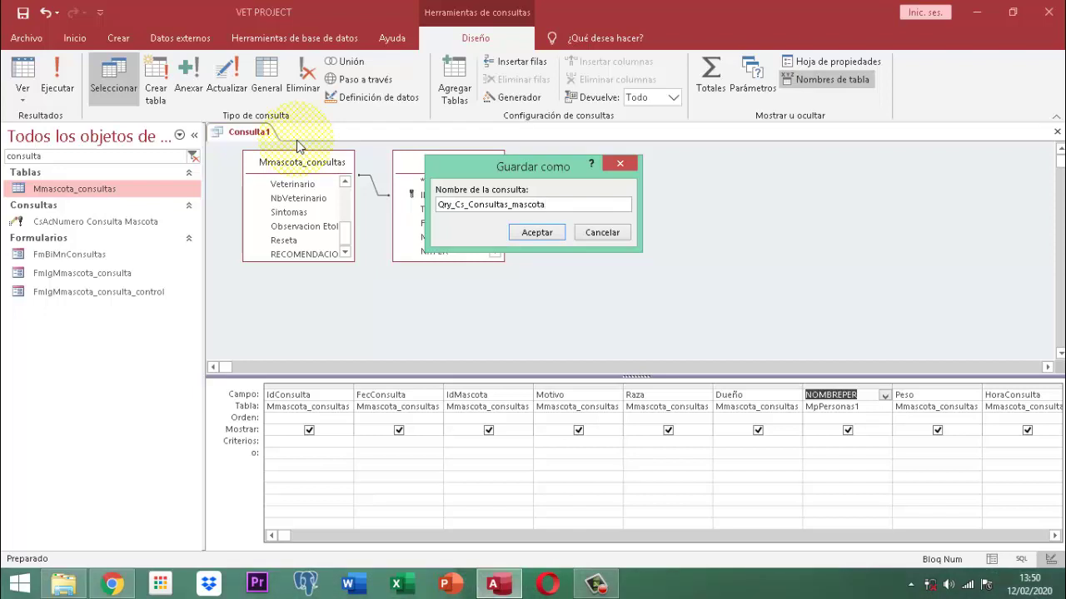
{"action": "left_click", "coordinate": [537, 233]}
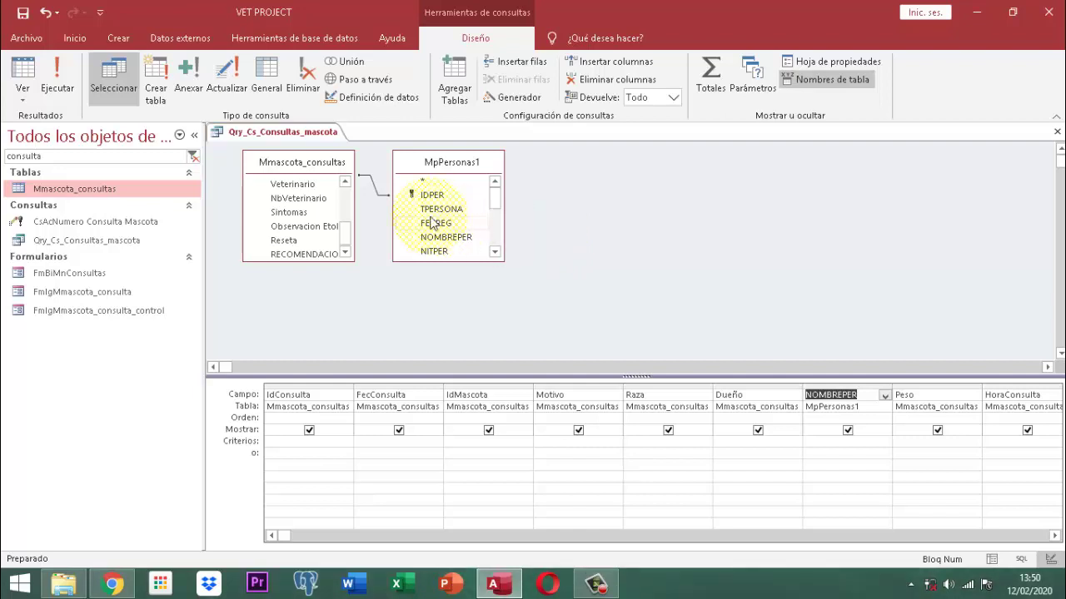
Save the design of Qry_Cs_Consultas_mascota once more and close the query
{"action": "right_click", "coordinate": [283, 133]}
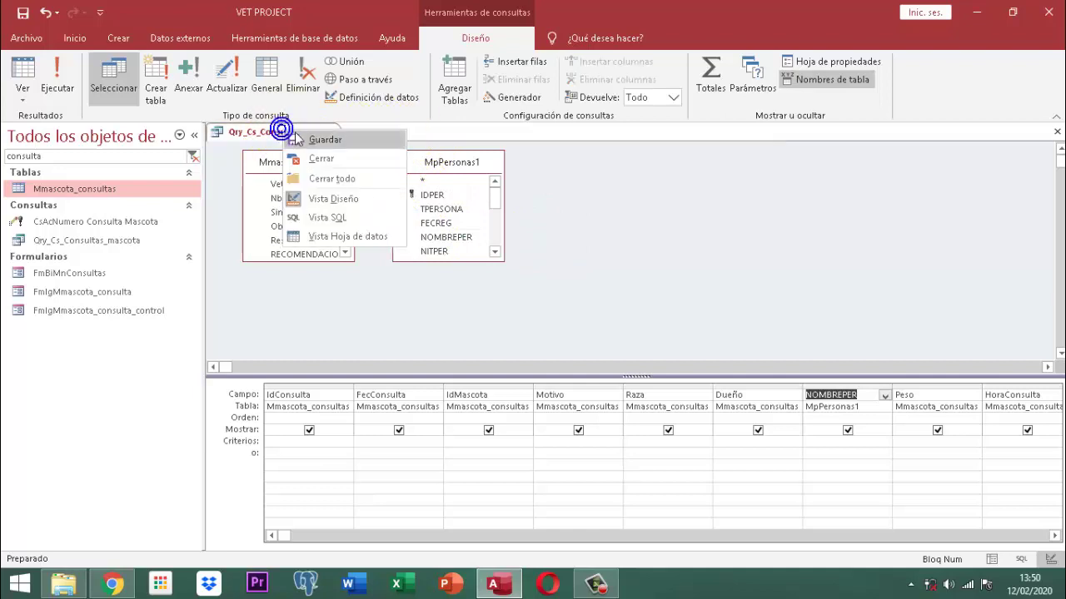
{"action": "left_click", "coordinate": [325, 138]}
{"action": "right_click", "coordinate": [327, 134]}
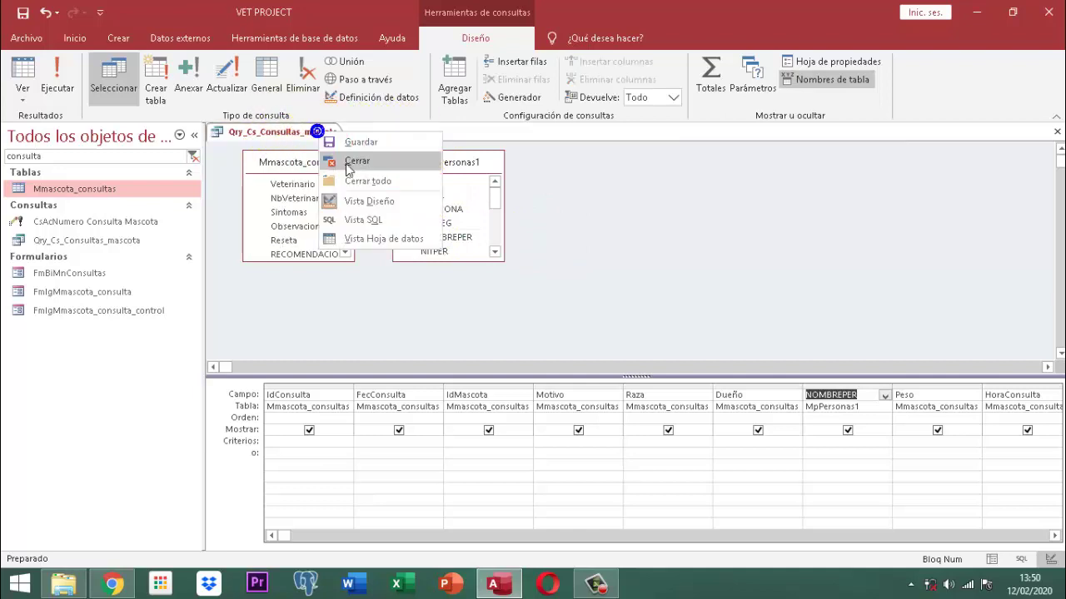
{"action": "left_click", "coordinate": [356, 158]}
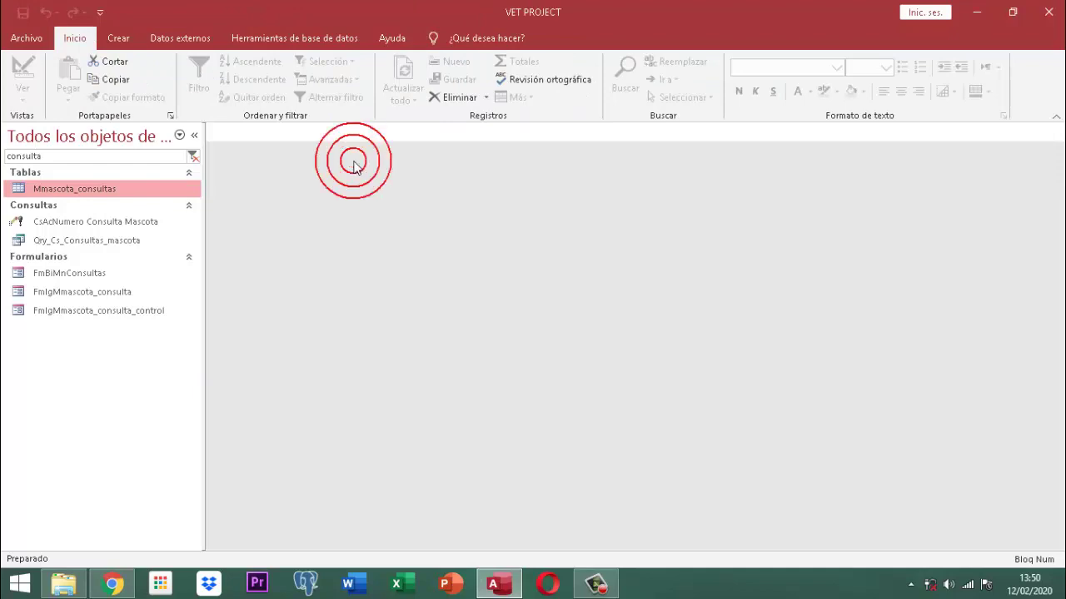
Review the records and design of Qry_Cs_Consultas_mascota and close the query
{"action": "double_click", "coordinate": [83, 246]}
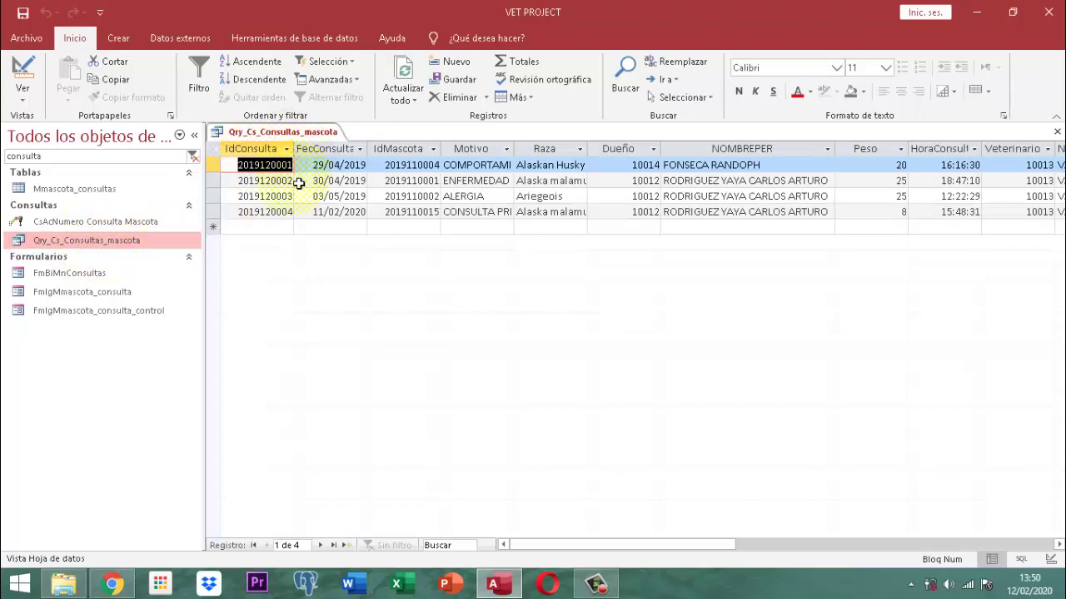
{"action": "left_click", "coordinate": [22, 71]}
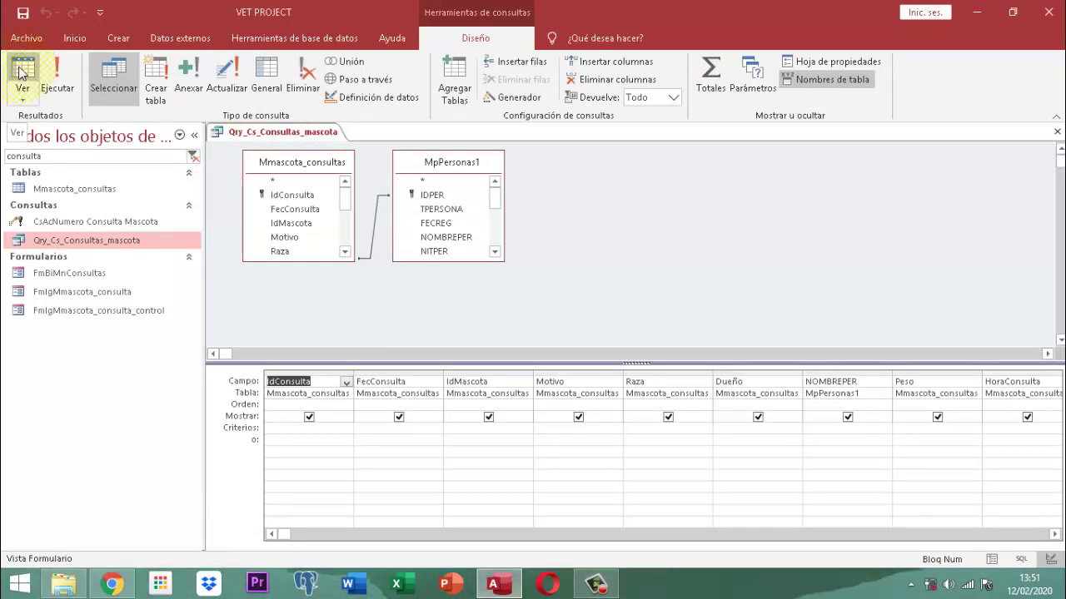
{"action": "right_click", "coordinate": [280, 136]}
{"action": "left_click", "coordinate": [317, 161]}
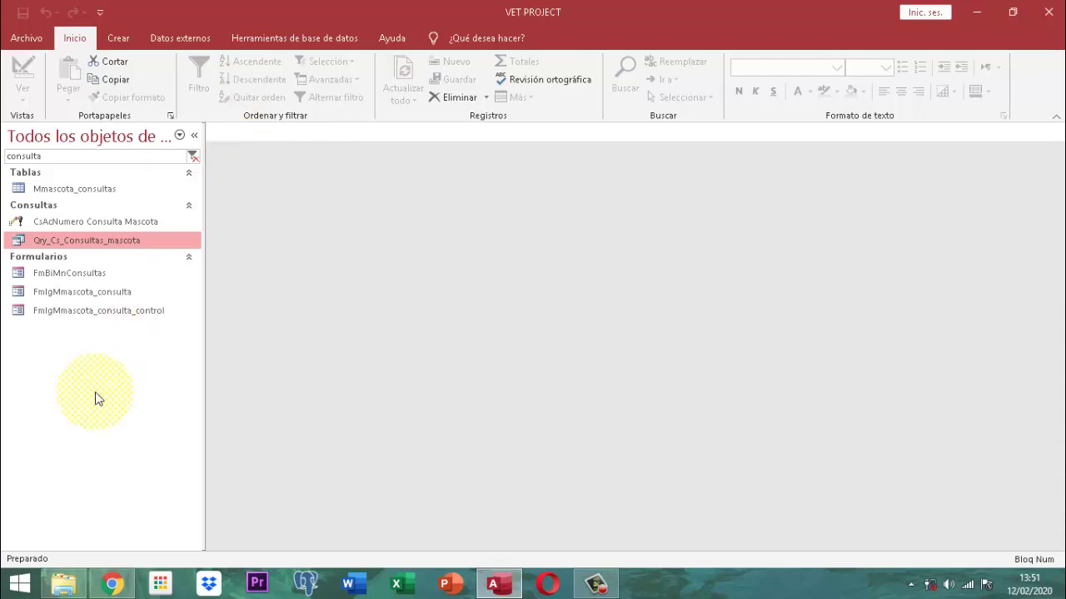
Copy the form FmIgMmascota_consulta_control and paste it as a new form
{"action": "left_click", "coordinate": [98, 312]}
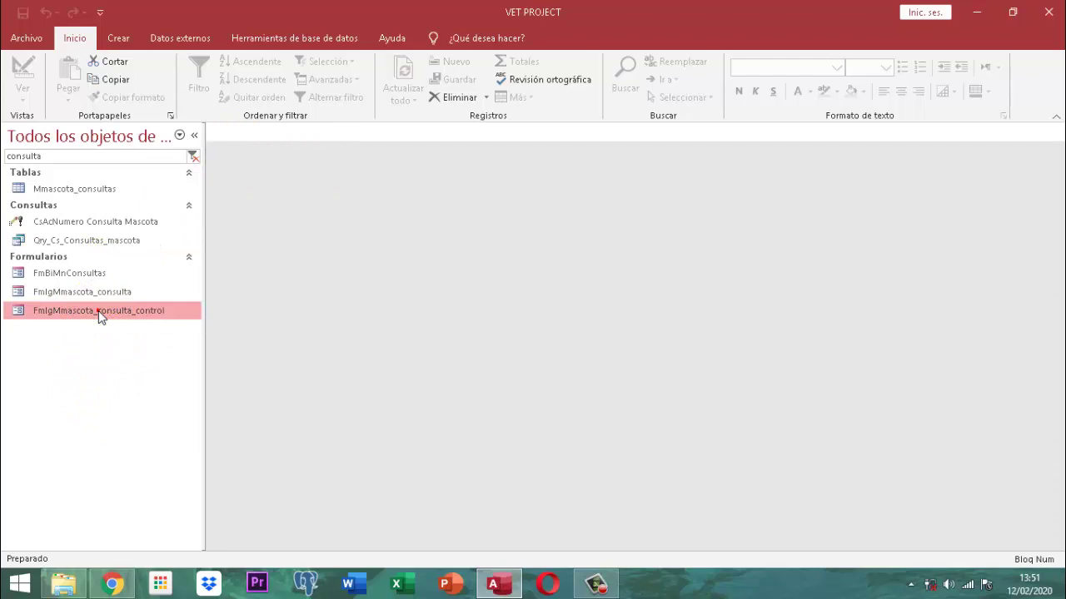
{"action": "right_click", "coordinate": [99, 311]}
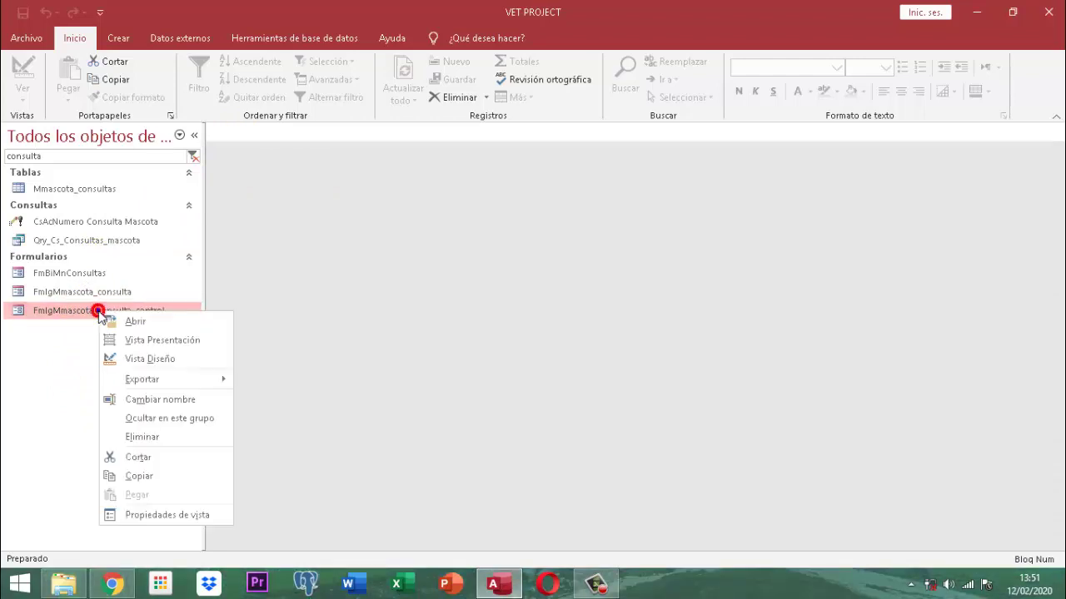
{"action": "left_click", "coordinate": [135, 360]}
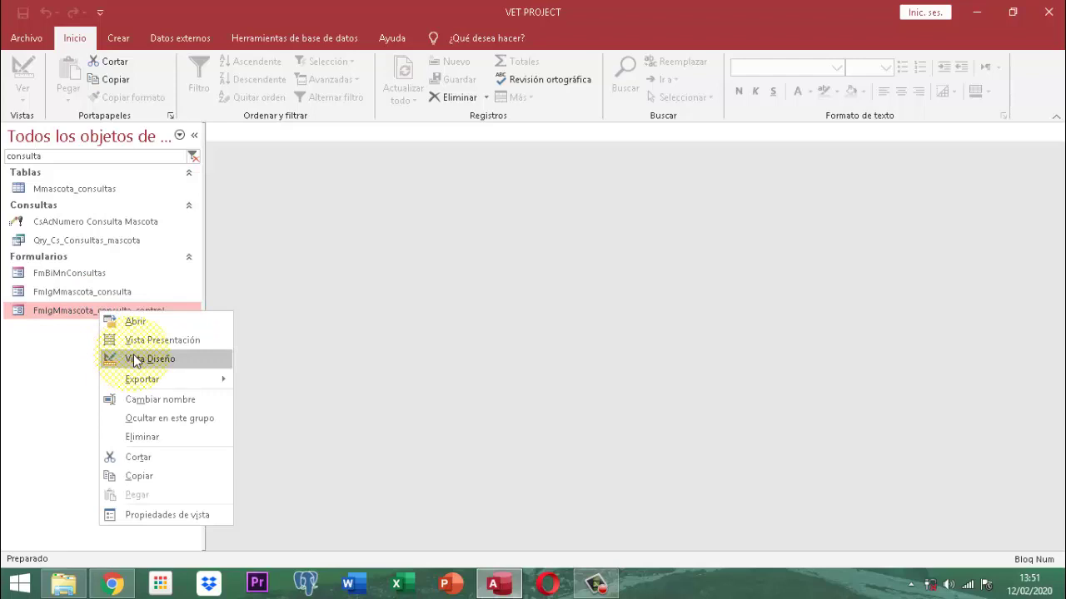
{"action": "left_click", "coordinate": [147, 479]}
{"action": "right_click", "coordinate": [142, 311]}
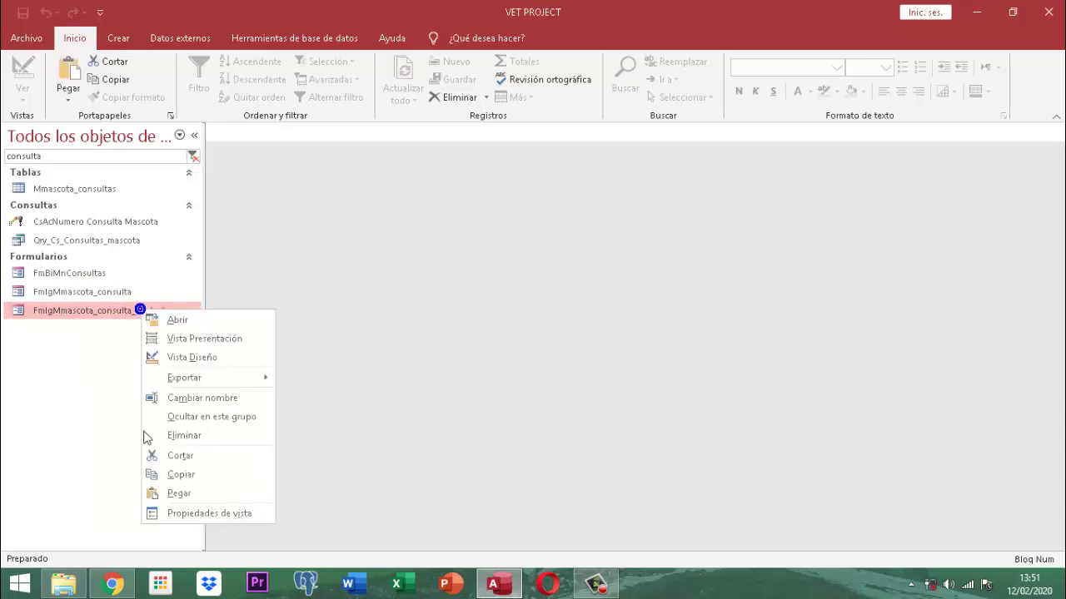
{"action": "left_click", "coordinate": [152, 496]}
{"action": "left_click", "coordinate": [171, 494]}
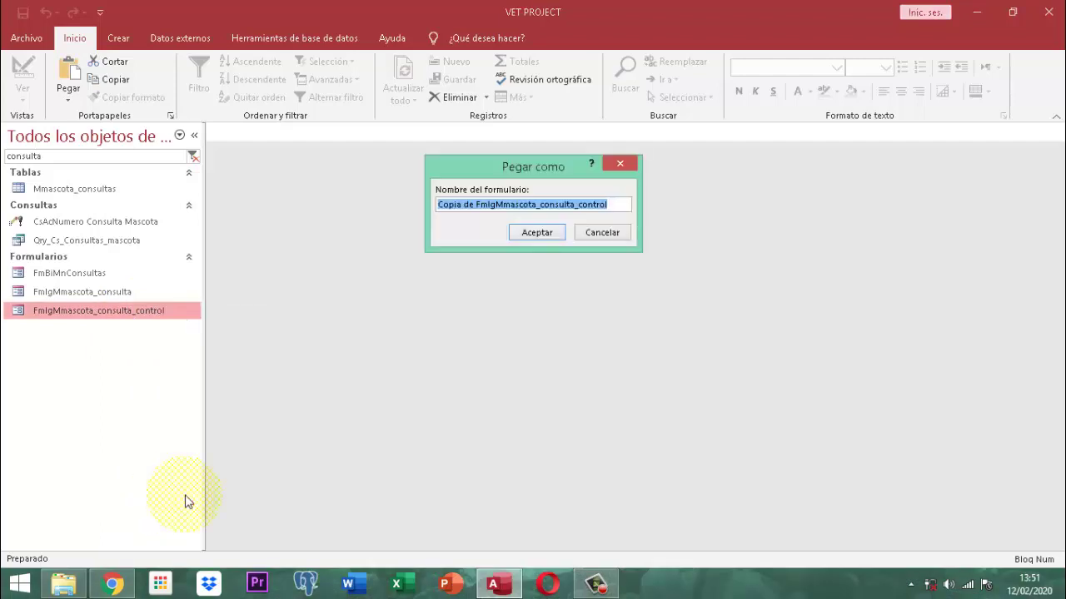
Name the pasted form copy FmAcMmascota_consulta_control and confirm
{"action": "key", "text": "Home"}
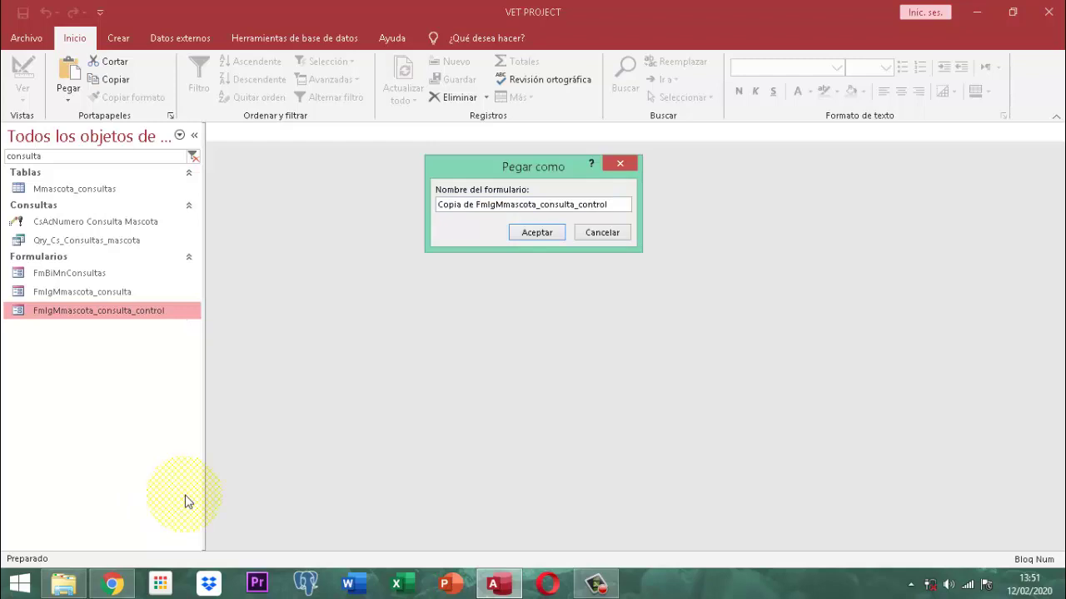
{"action": "key", "text": "Delete"}
{"action": "key", "text": "Delete"}
{"action": "key", "text": "Delete"}
{"action": "key", "text": "Delete"}
{"action": "key", "text": "Delete"}
{"action": "key", "text": "Delete"}
{"action": "key", "text": "Delete"}
{"action": "key", "text": "Delete"}
{"action": "key", "text": "Delete"}
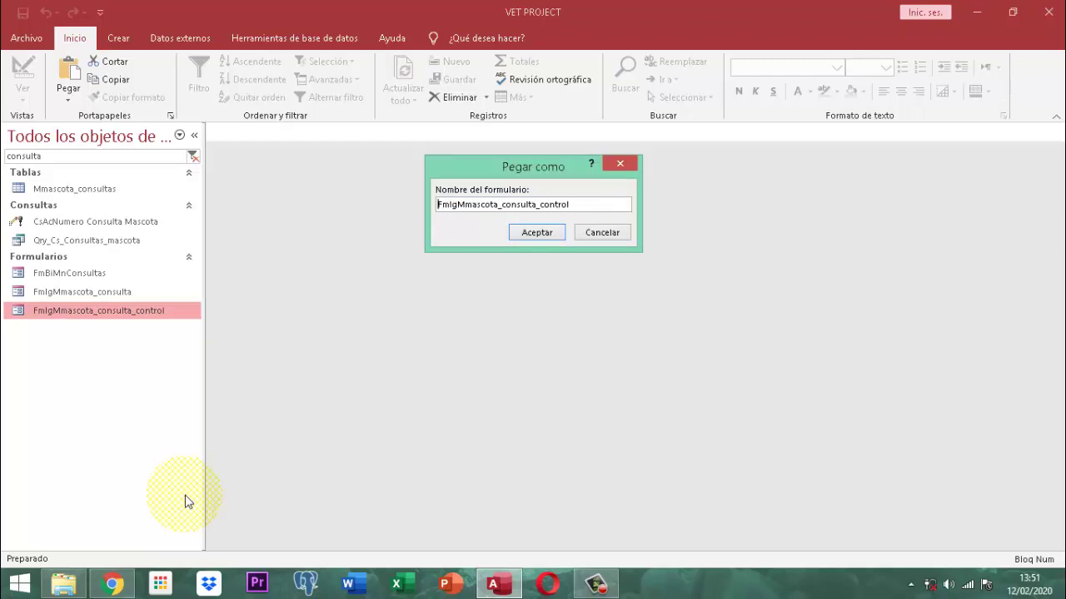
{"action": "key", "text": "Right"}
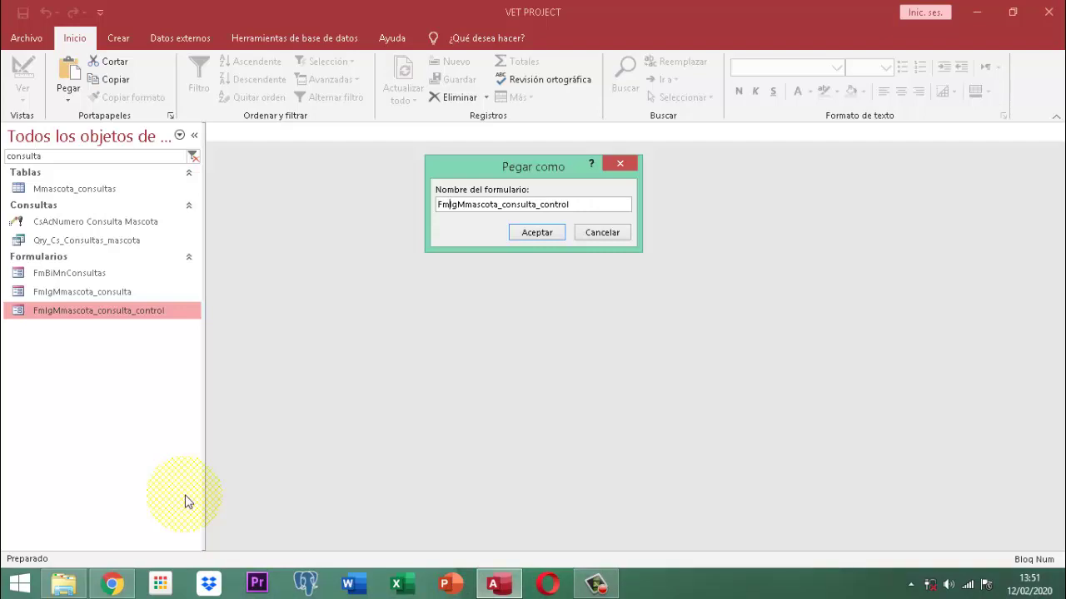
{"action": "type", "text": "Ac"}
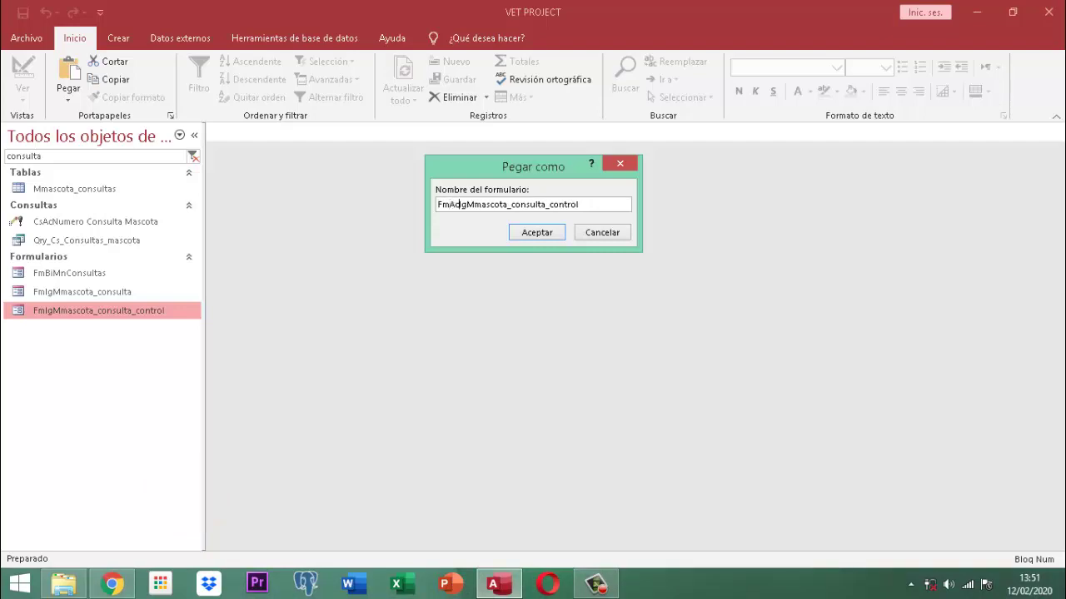
{"action": "key", "text": "Delete"}
{"action": "key", "text": "Delete"}
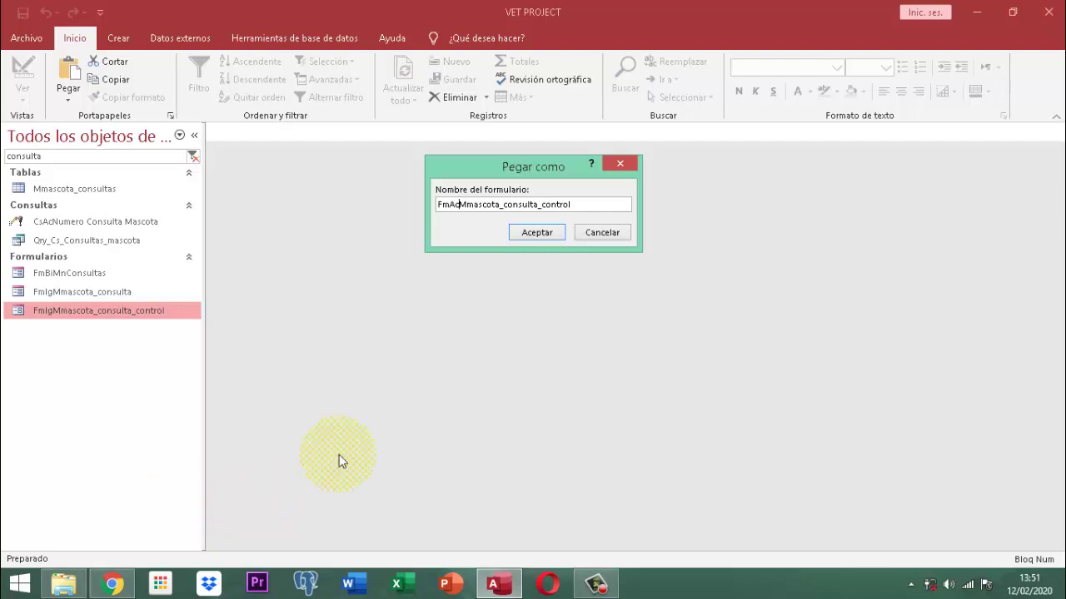
{"action": "left_click", "coordinate": [552, 233]}
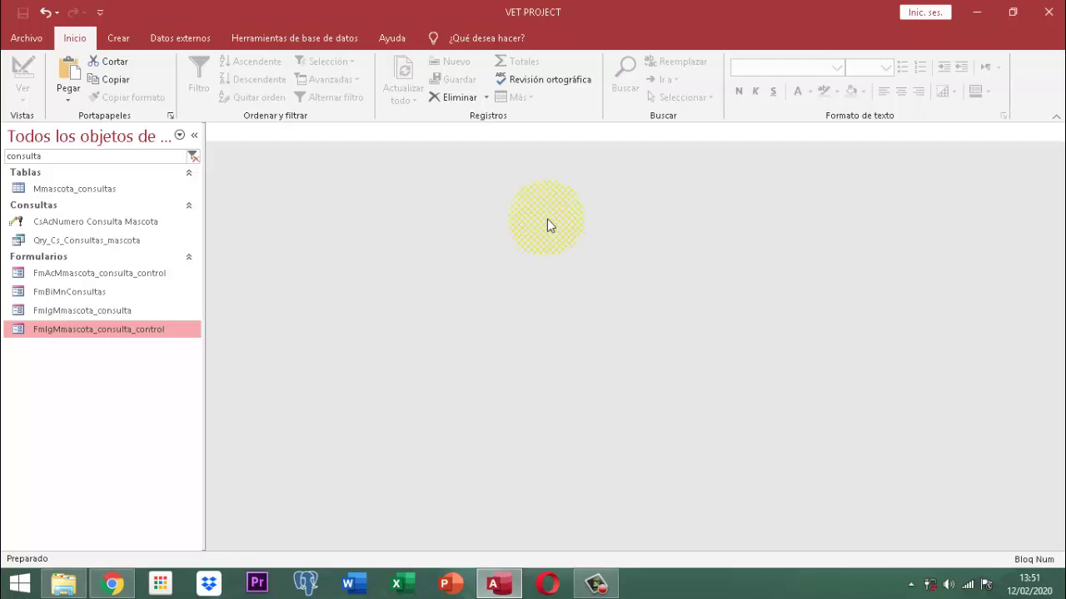
Open the form FmAcMmascota_consulta_control in design view and select the logo in its header
{"action": "left_click", "coordinate": [93, 275]}
{"action": "right_click", "coordinate": [93, 275]}
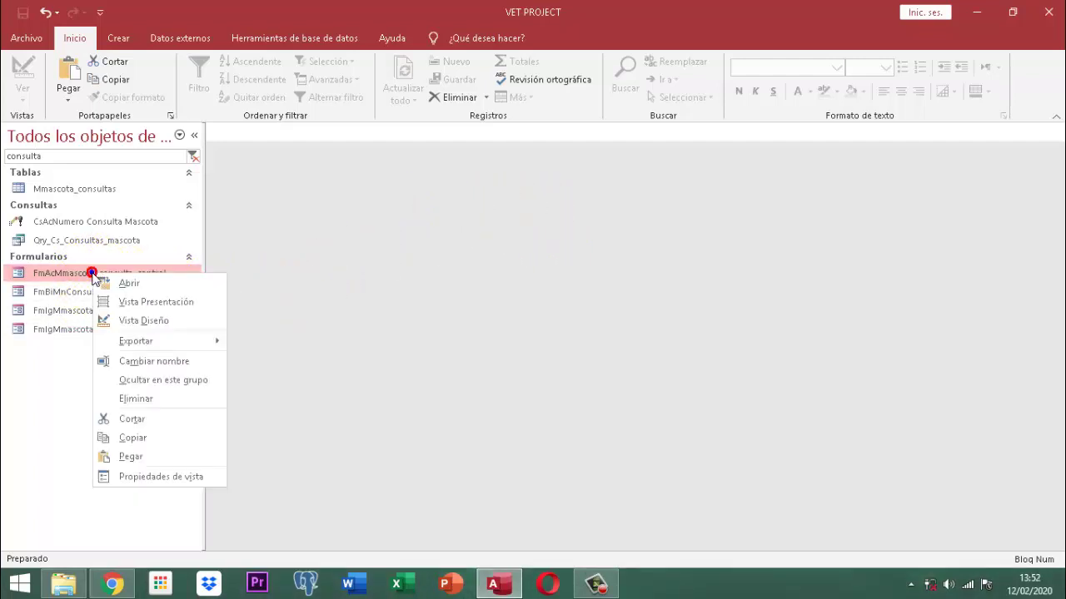
{"action": "left_click", "coordinate": [142, 320]}
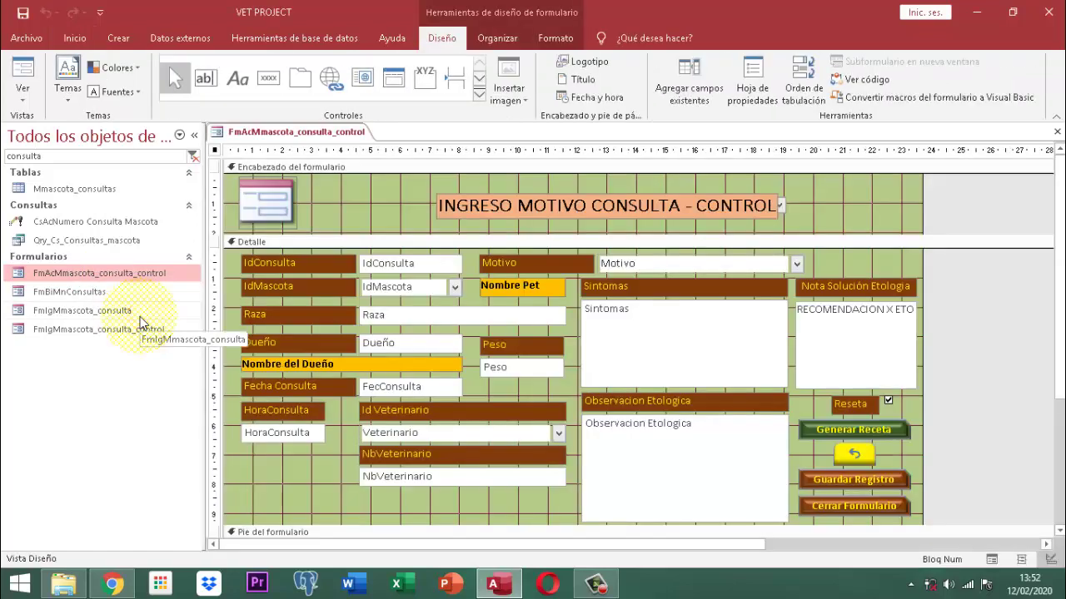
{"action": "left_click", "coordinate": [261, 206]}
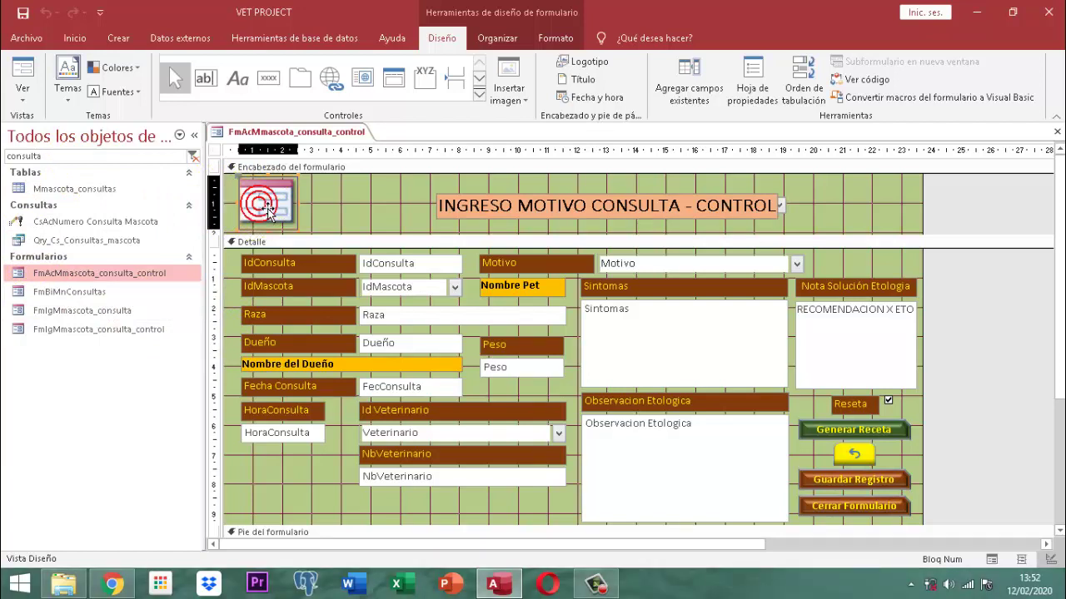
Check the control name and formatting options of the logo selected in the form header
{"action": "left_click", "coordinate": [554, 37]}
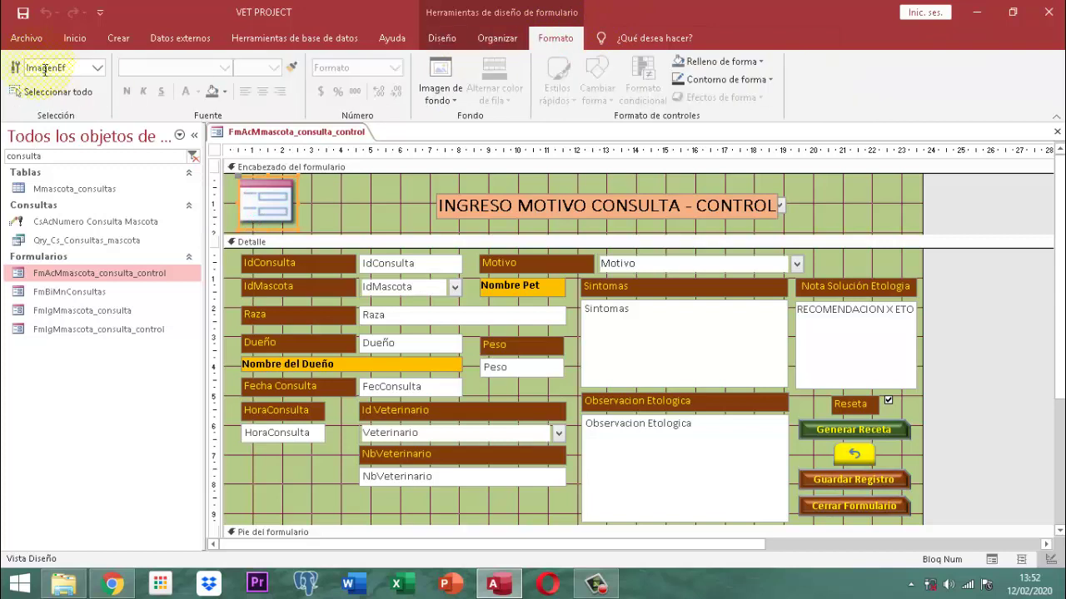
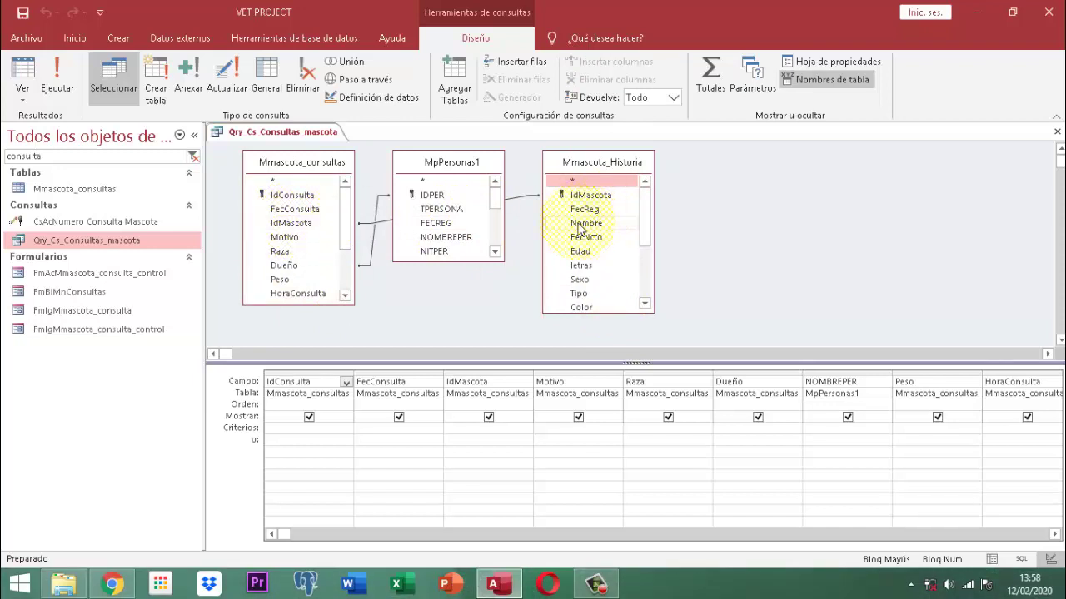
Insert the Nombre field from Mmascota_Historia between IdMascota and Motivo in the query, and run it to check the records
{"action": "left_click_drag", "start_coordinate": [579, 225], "coordinate": [582, 385]}
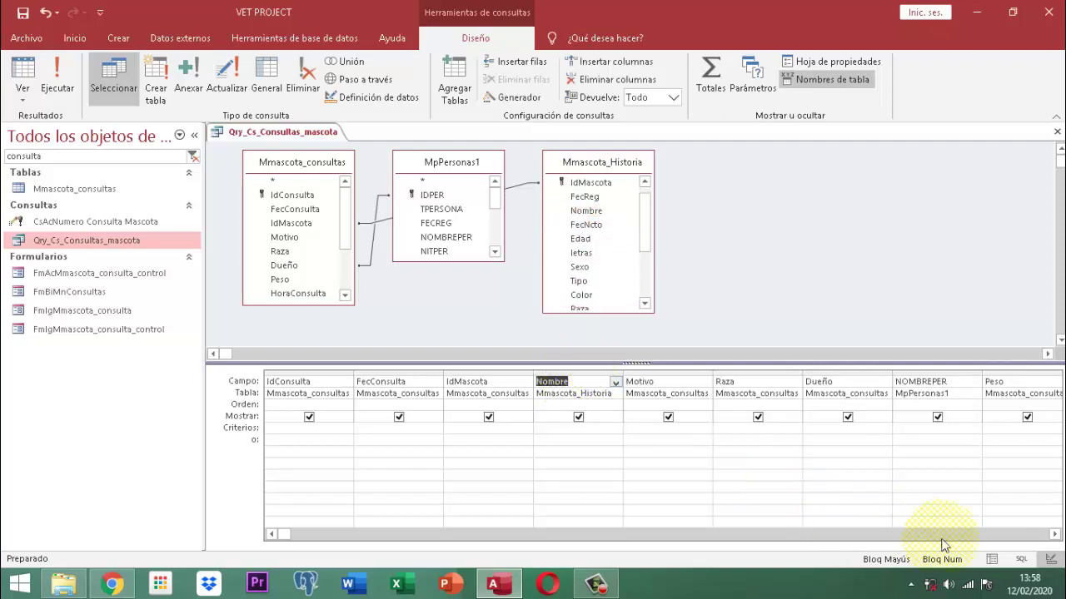
{"action": "double_click", "coordinate": [1055, 535]}
{"action": "triple_click", "coordinate": [1055, 534]}
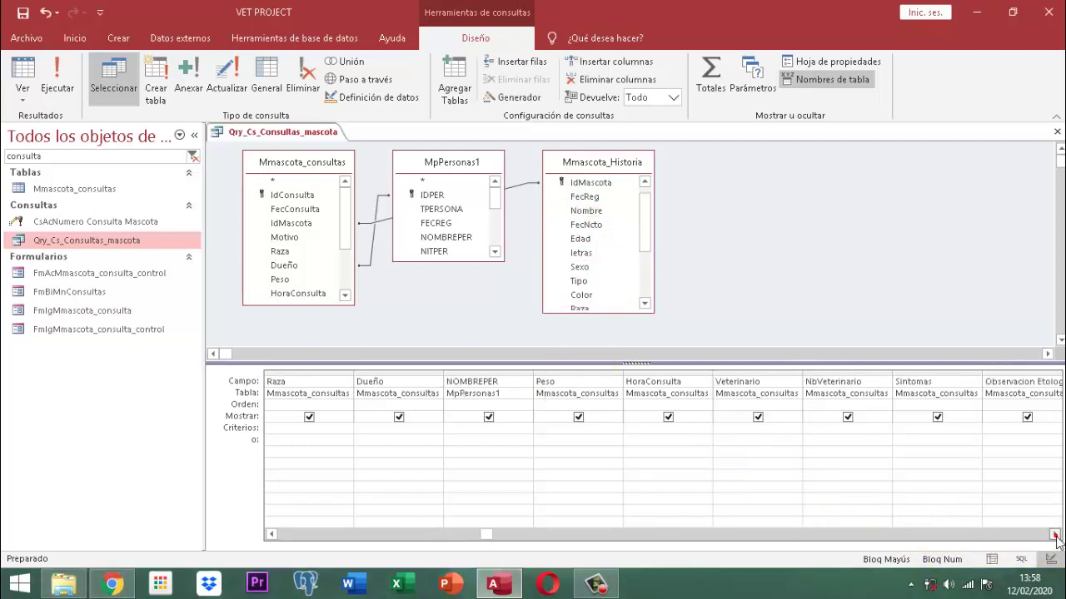
{"action": "triple_click", "coordinate": [1055, 534]}
{"action": "left_click", "coordinate": [1055, 535]}
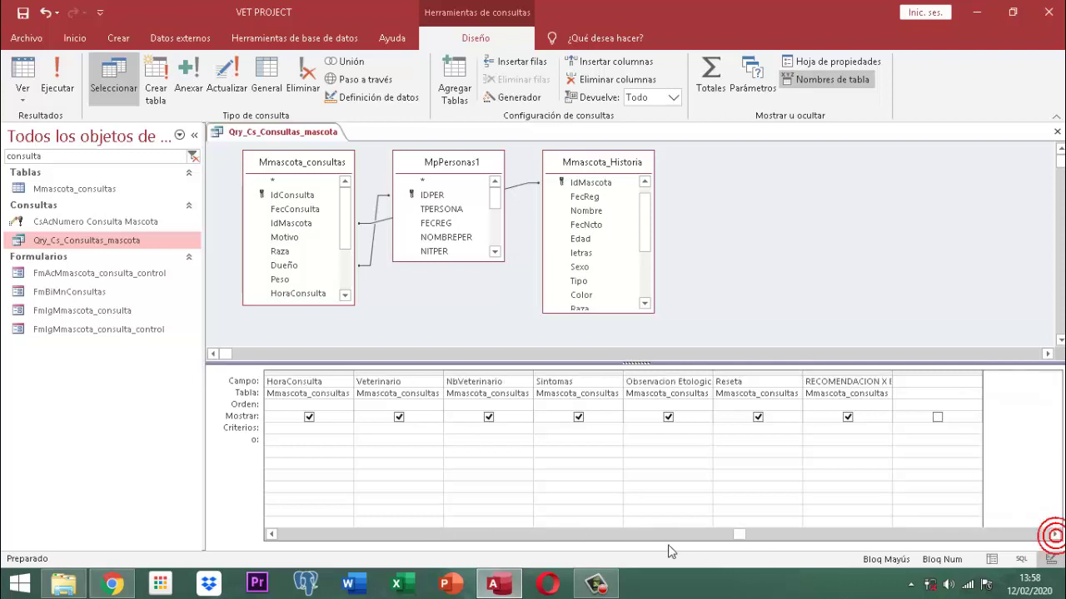
{"action": "left_click", "coordinate": [66, 67]}
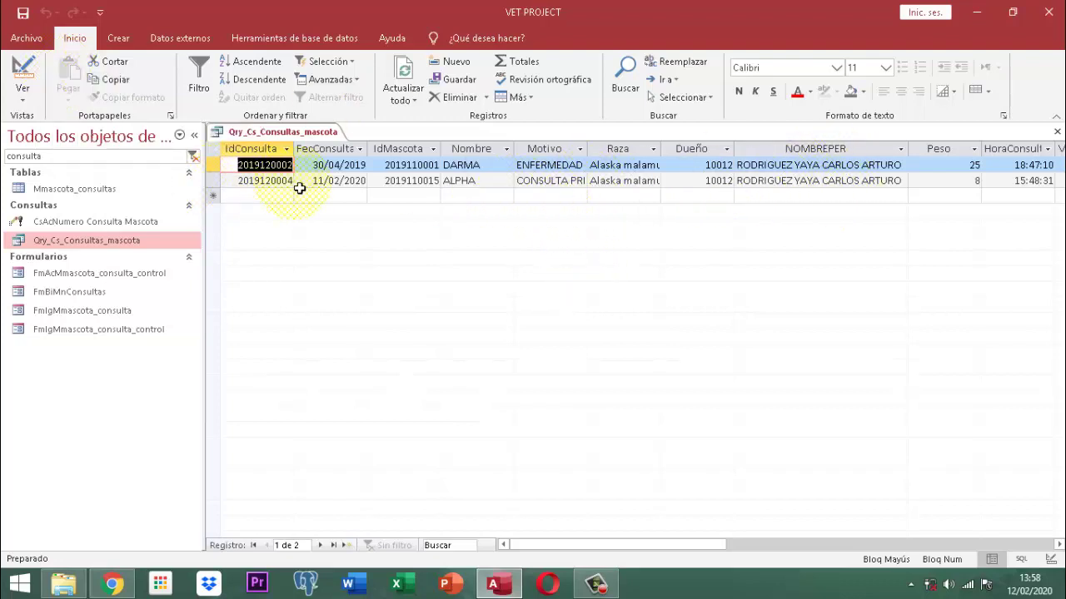
Remove the Mmascota_Historia table from the query design and run it, fitting the Raza column to its contents
{"action": "left_click", "coordinate": [23, 73]}
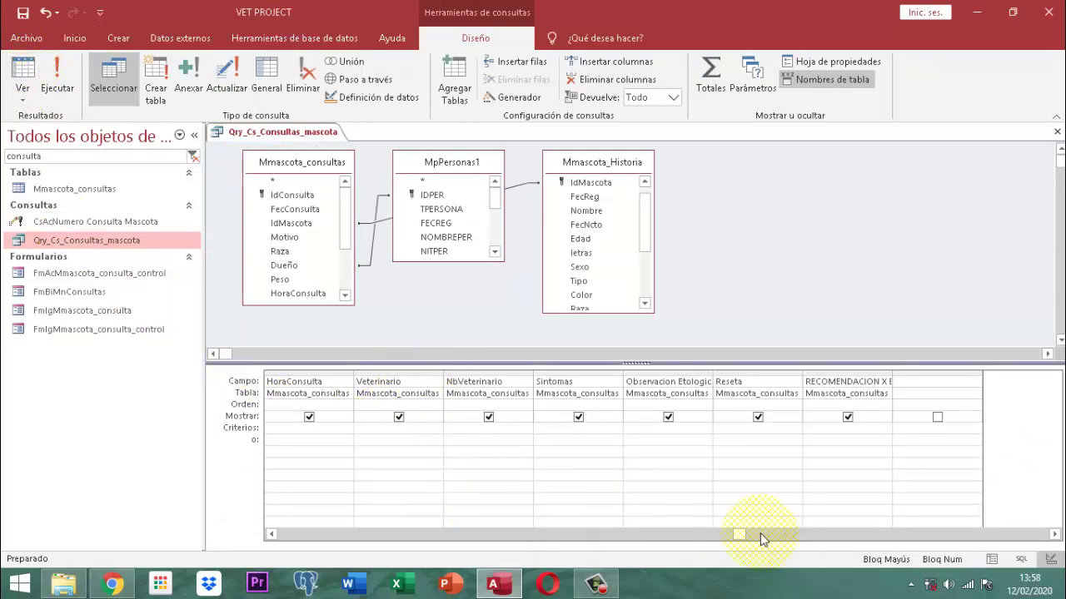
{"action": "left_click_drag", "start_coordinate": [747, 533], "coordinate": [283, 540]}
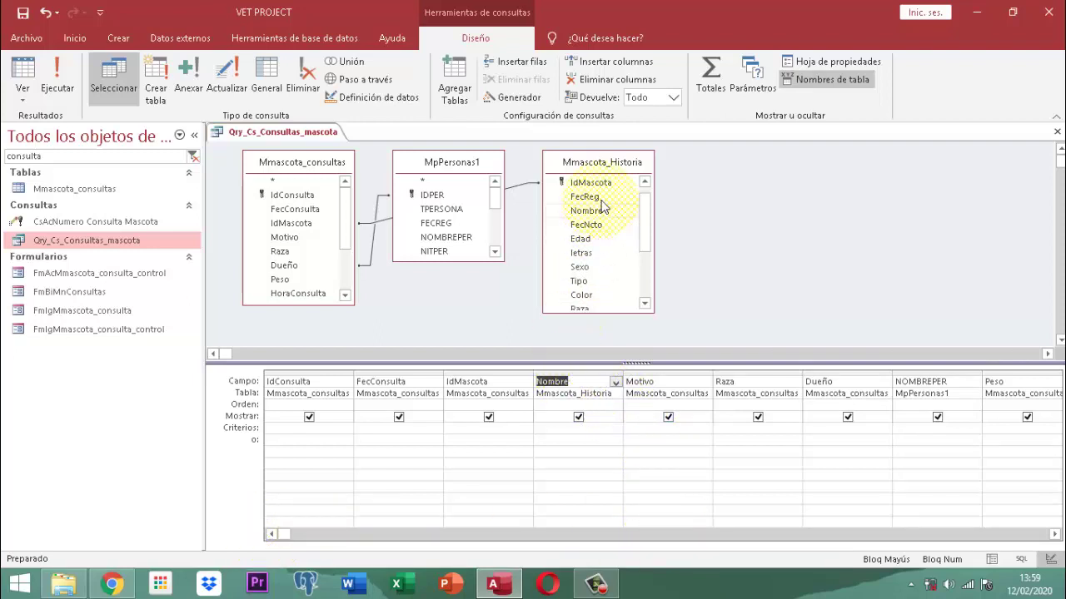
{"action": "right_click", "coordinate": [592, 169]}
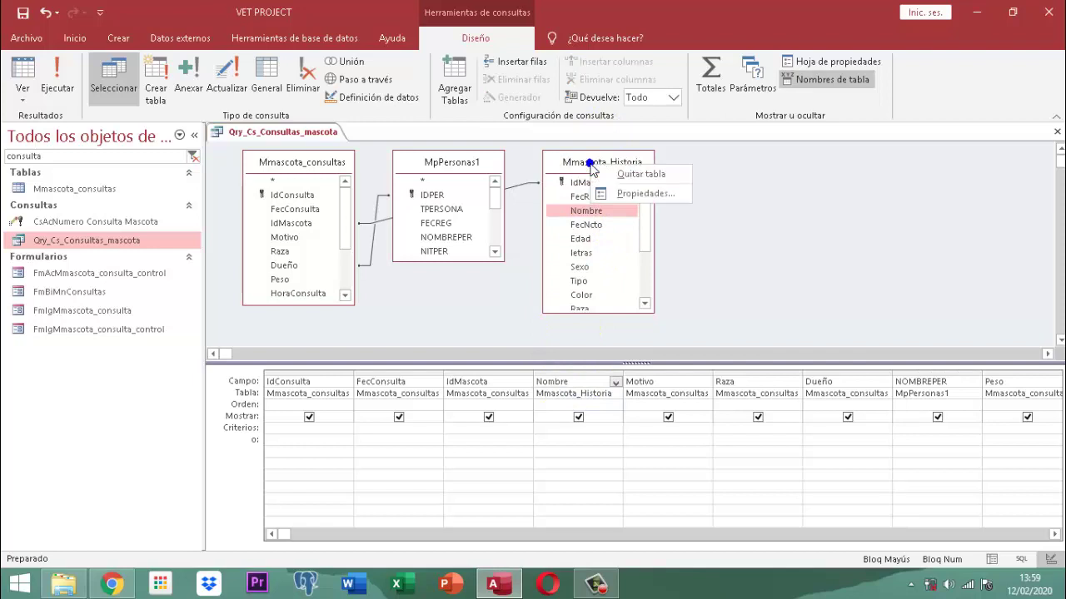
{"action": "left_click", "coordinate": [637, 175]}
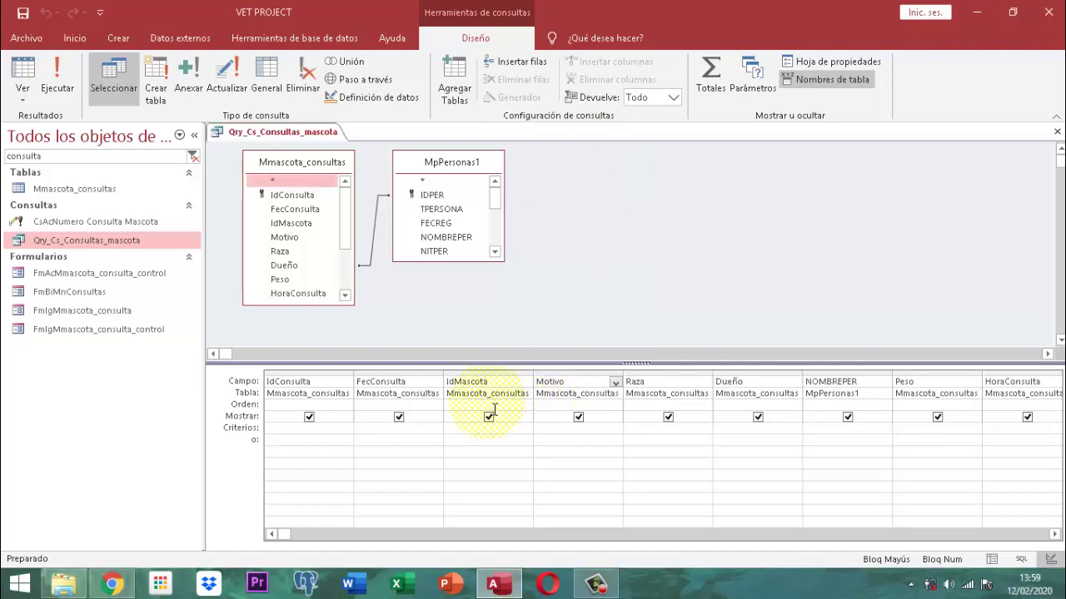
{"action": "left_click", "coordinate": [56, 83]}
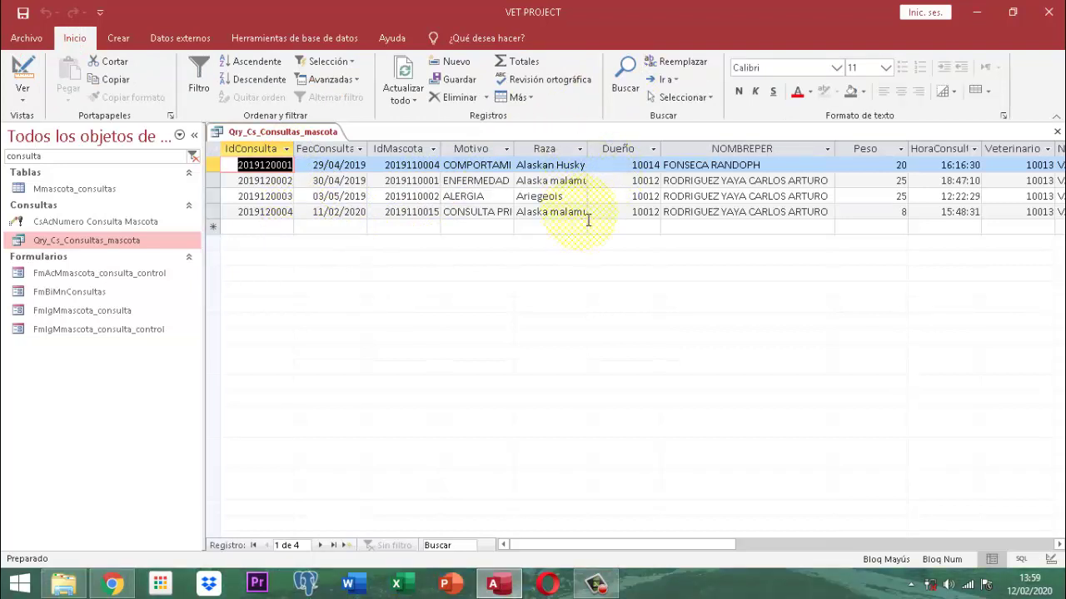
{"action": "double_click", "coordinate": [593, 152]}
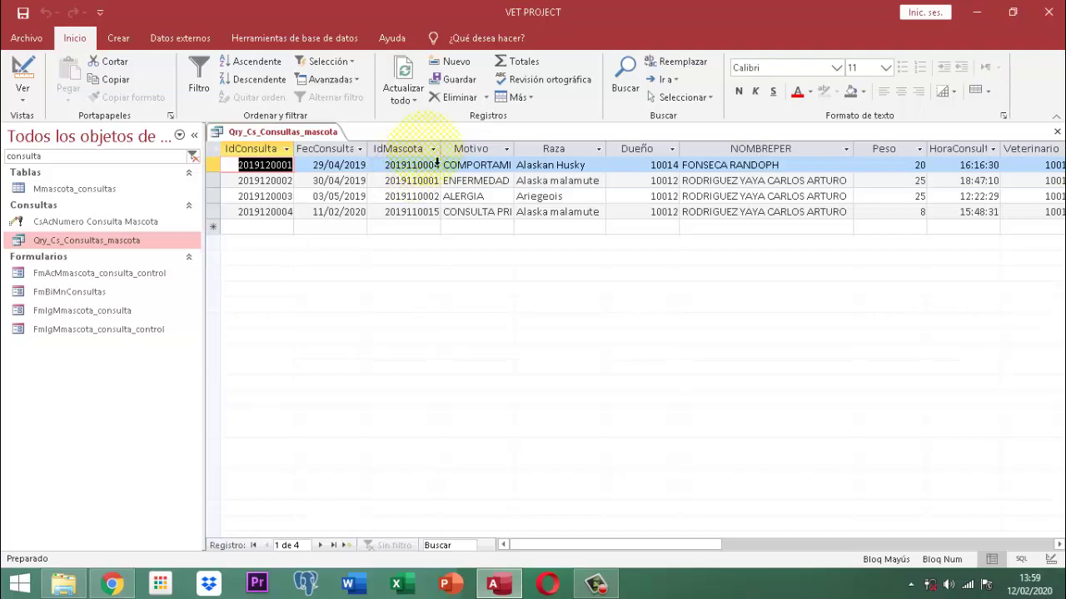
Replace the MpPersonas1 table in the query design with the Mmascota_Historia table
{"action": "left_click", "coordinate": [23, 75]}
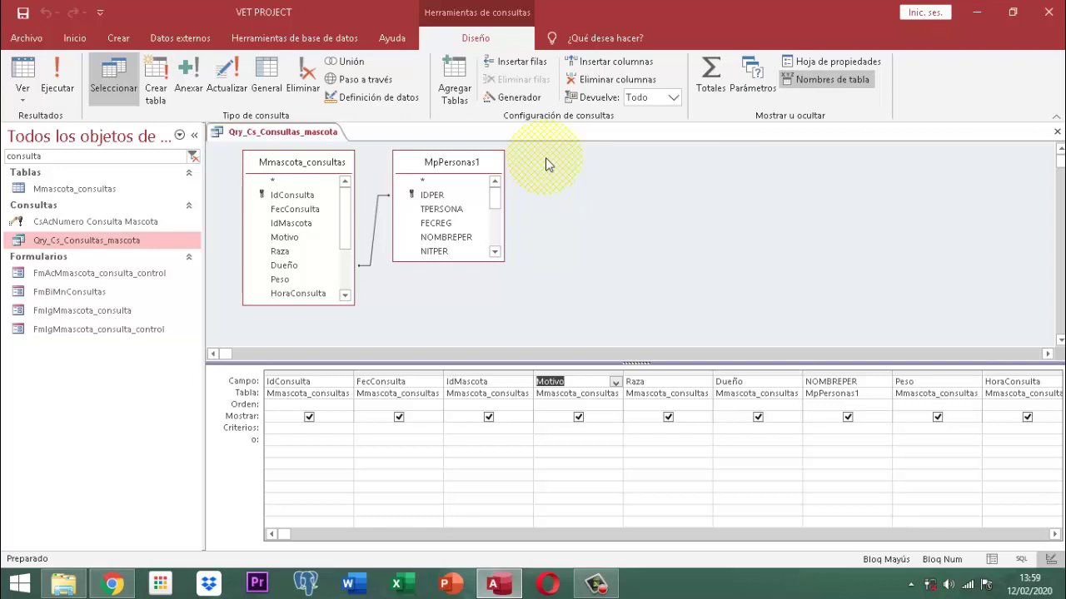
{"action": "right_click", "coordinate": [482, 158]}
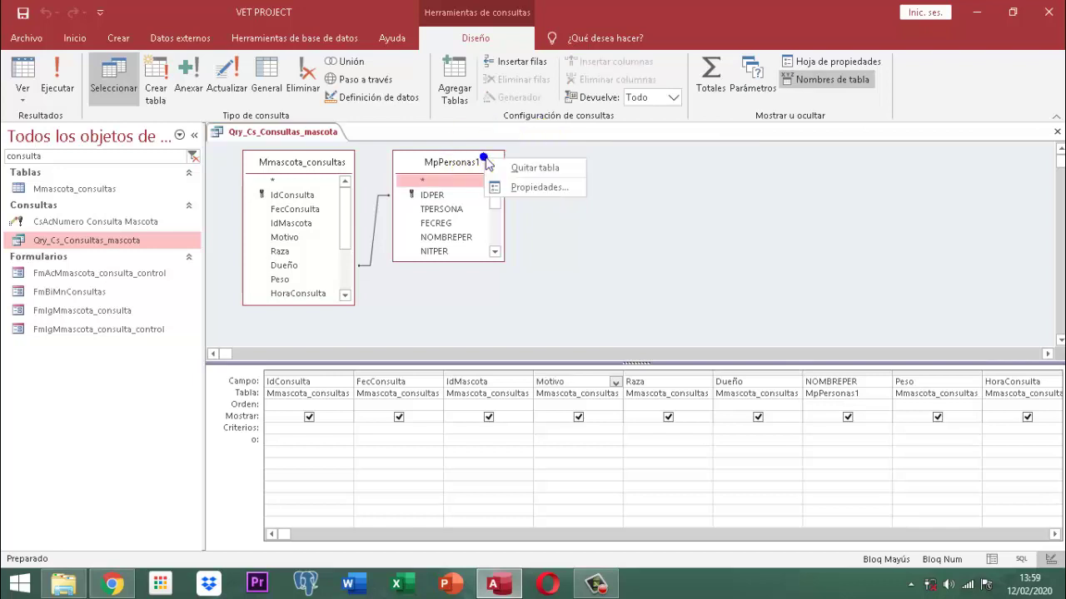
{"action": "left_click", "coordinate": [534, 168]}
{"action": "right_click", "coordinate": [468, 166]}
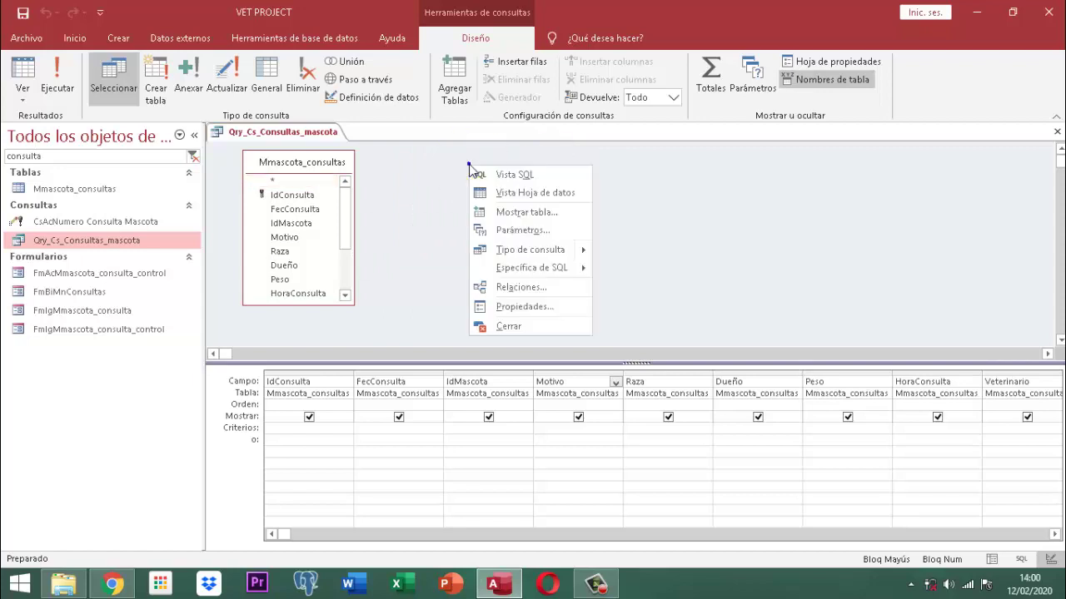
{"action": "left_click", "coordinate": [517, 211]}
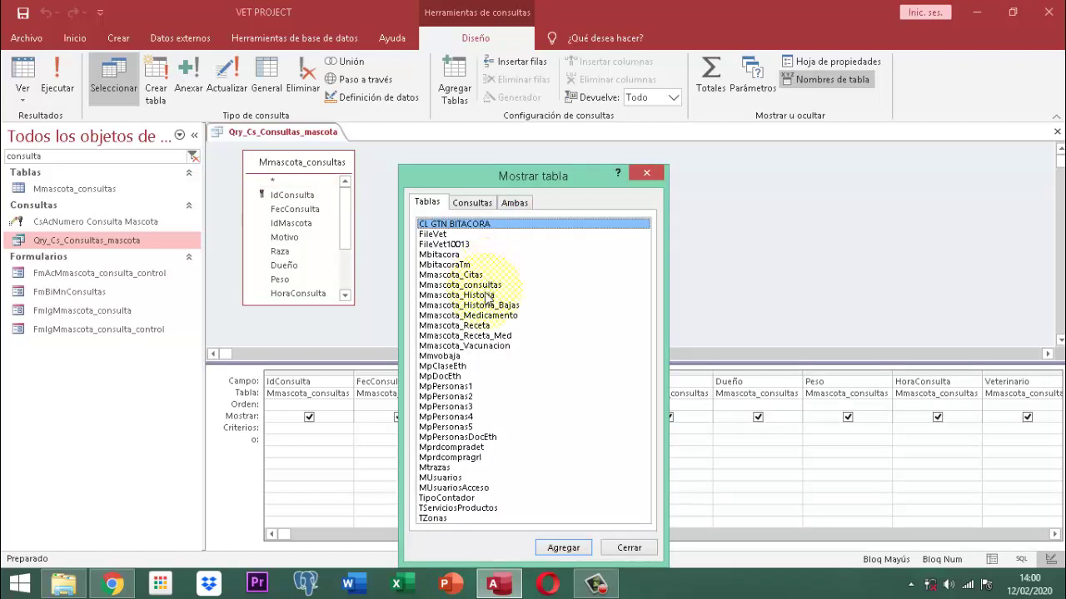
{"action": "left_click", "coordinate": [485, 297]}
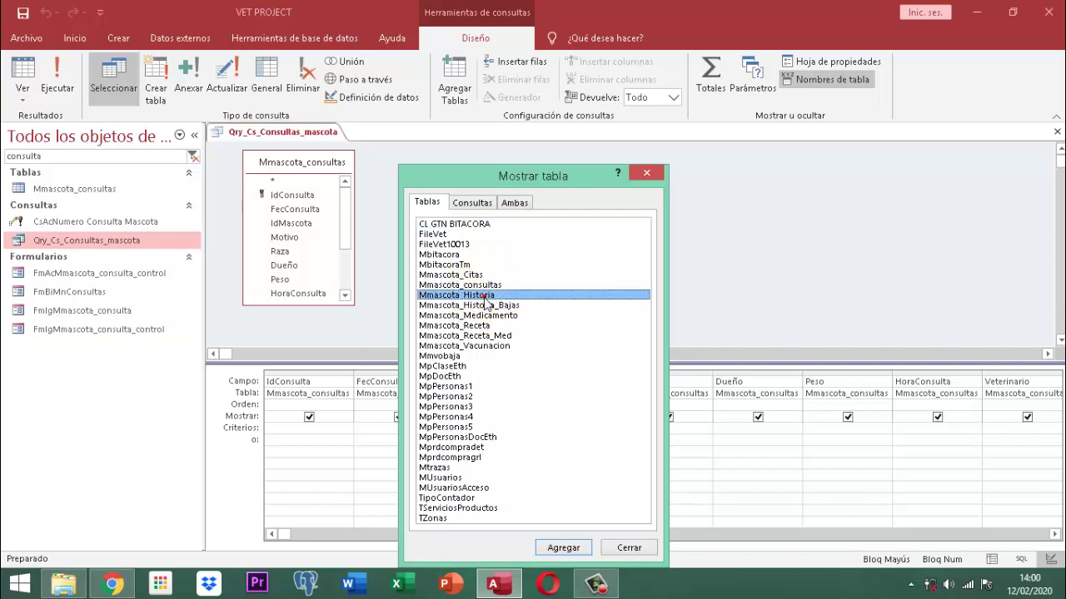
{"action": "left_click", "coordinate": [572, 548]}
{"action": "left_click", "coordinate": [631, 547]}
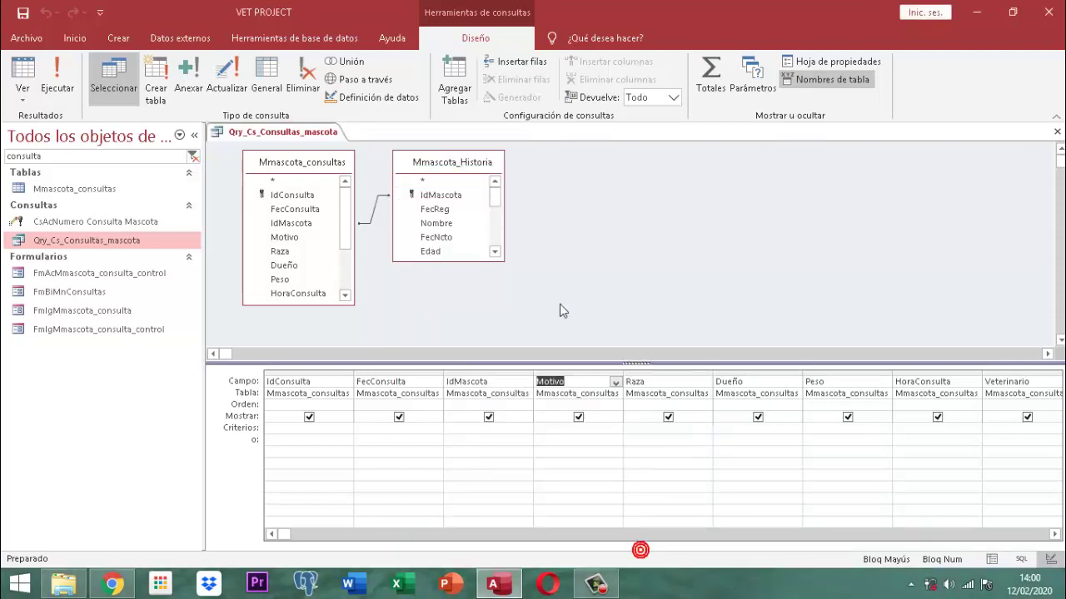
Enlarge the Mmascota_Historia field list and locate its Dueño field
{"action": "left_click_drag", "start_coordinate": [461, 260], "coordinate": [467, 304]}
{"action": "left_click", "coordinate": [495, 289]}
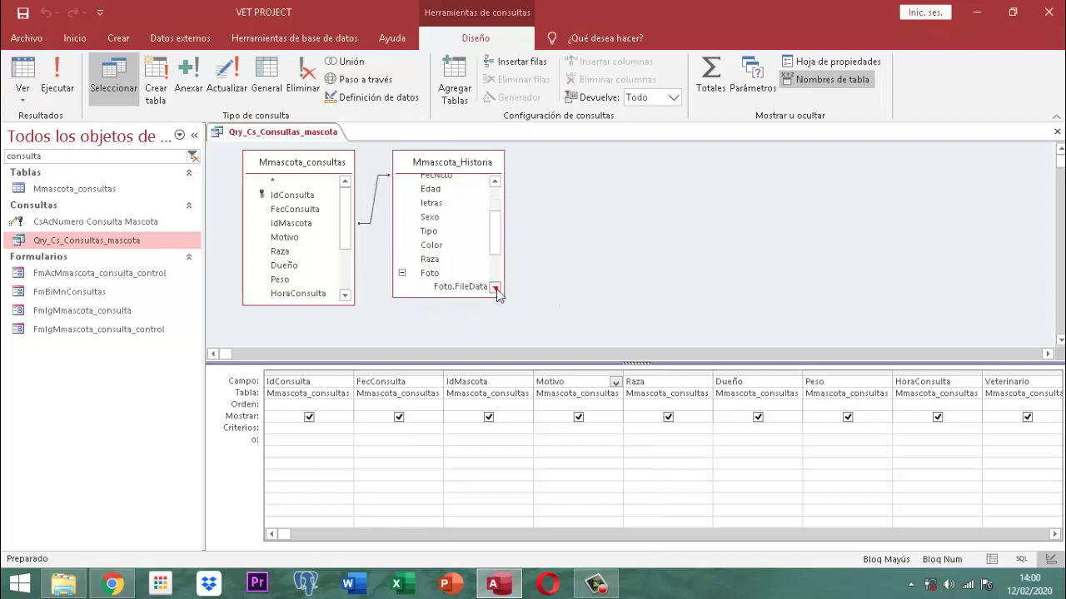
{"action": "left_click", "coordinate": [495, 289]}
{"action": "left_click", "coordinate": [495, 289]}
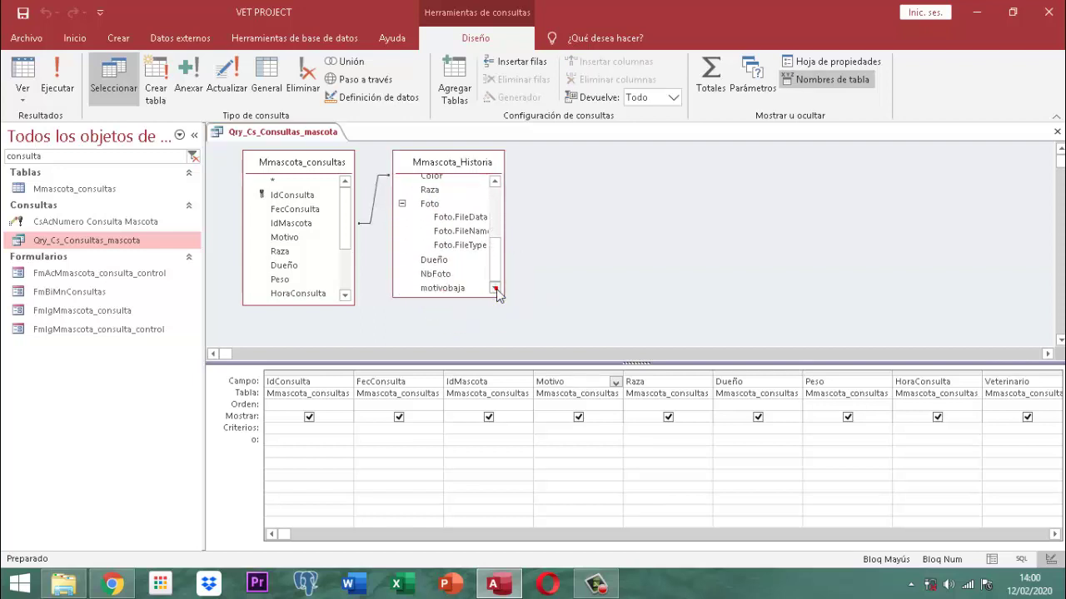
{"action": "left_click", "coordinate": [443, 260]}
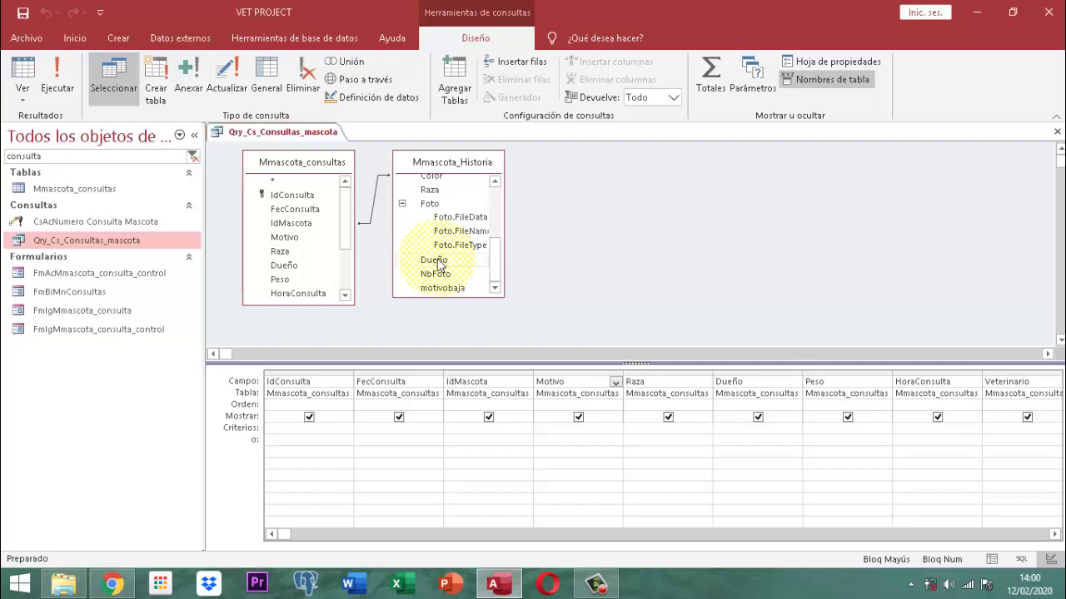
{"action": "left_click", "coordinate": [766, 396]}
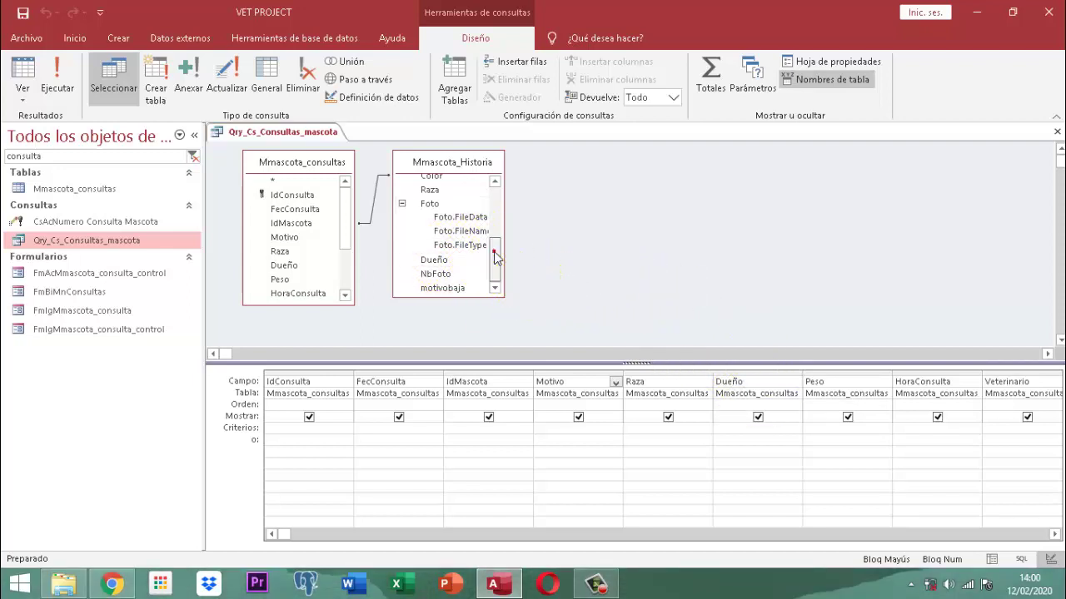
Add Nombre from Mmascota_Historia before Motivo and run the query with only the consultation and history tables
{"action": "left_click_drag", "start_coordinate": [494, 252], "coordinate": [496, 194]}
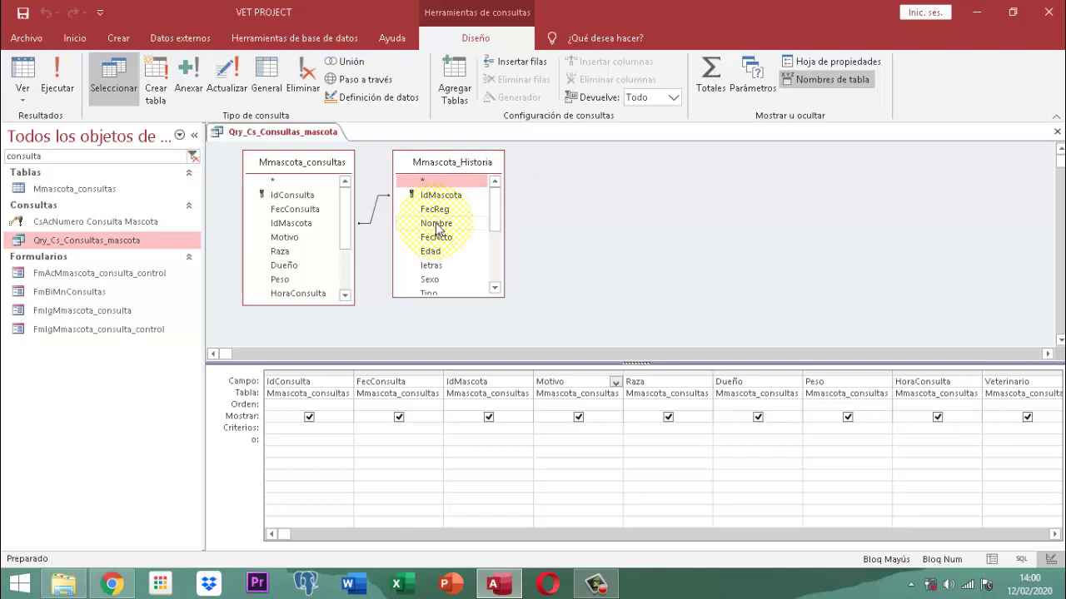
{"action": "left_click_drag", "start_coordinate": [437, 227], "coordinate": [578, 386]}
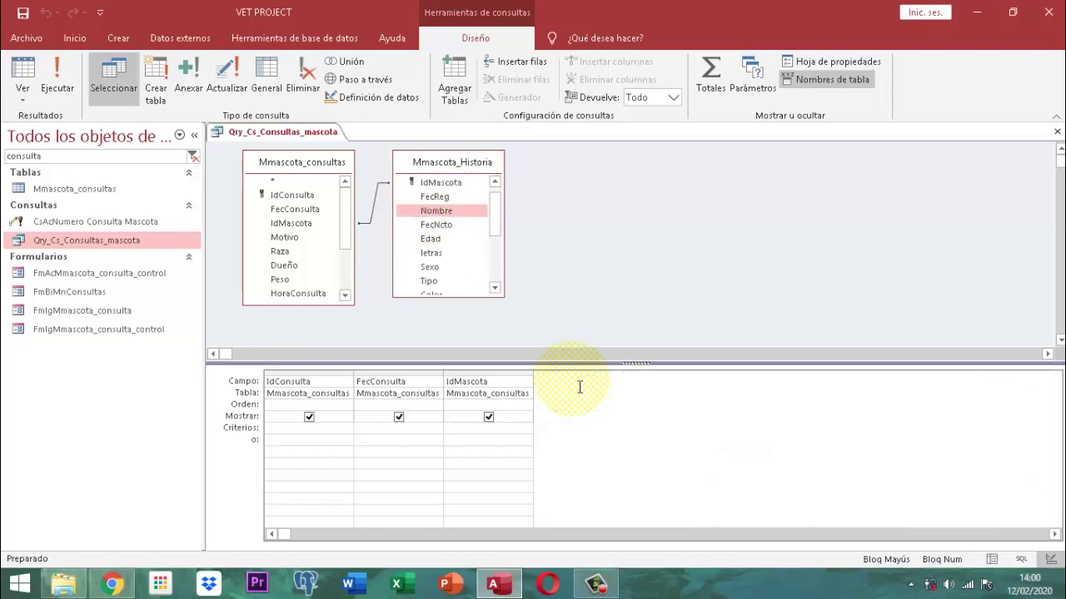
{"action": "left_click", "coordinate": [58, 83]}
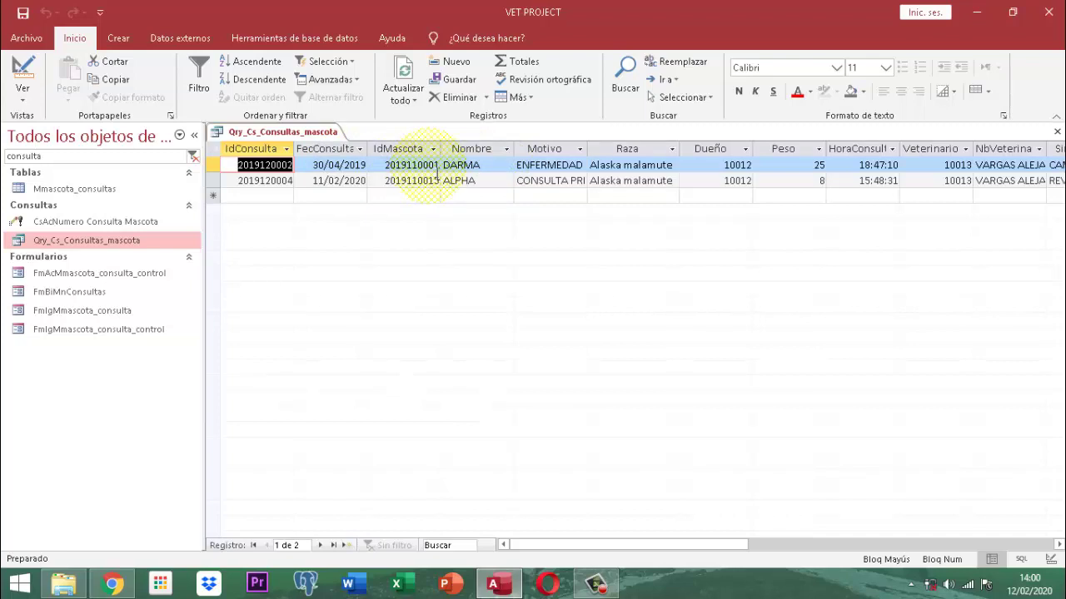
Remove Mmascota_Historia so that only Mmascota_consultas remains in the query, and run it
{"action": "left_click", "coordinate": [16, 74]}
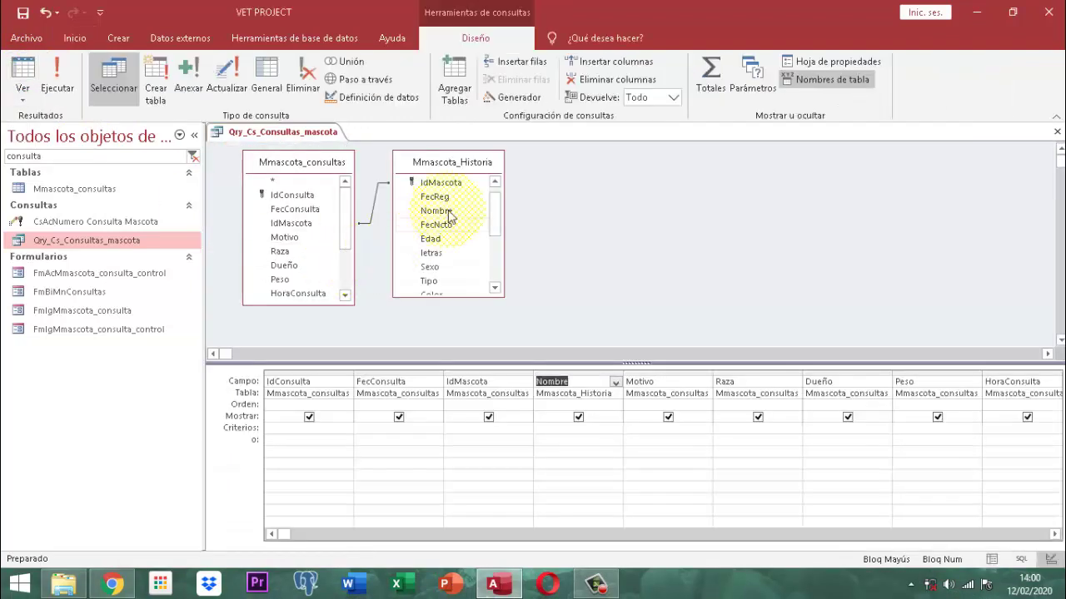
{"action": "right_click", "coordinate": [467, 165]}
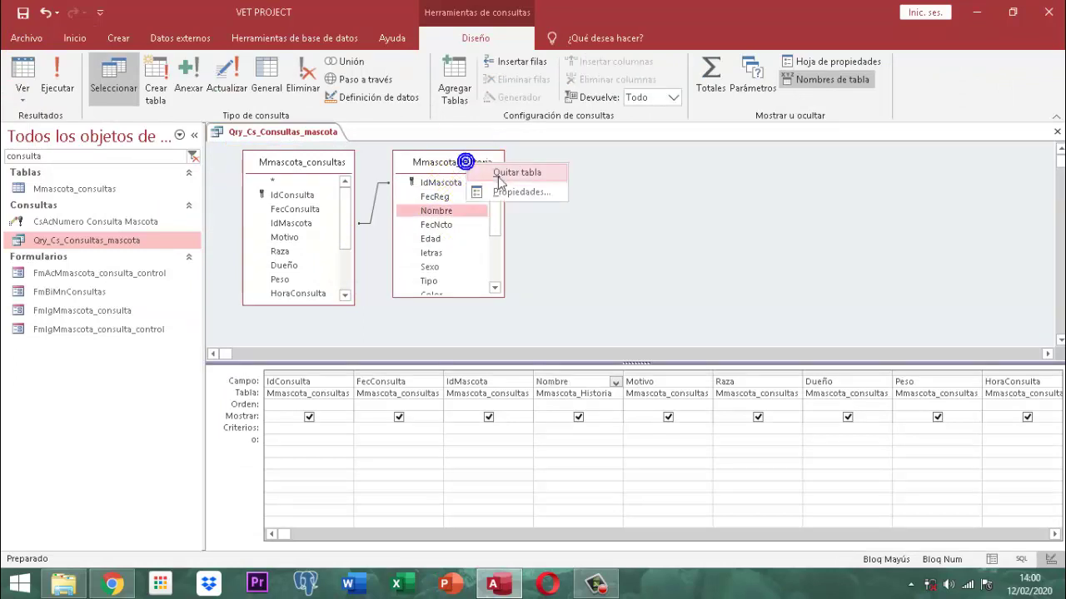
{"action": "left_click", "coordinate": [500, 174]}
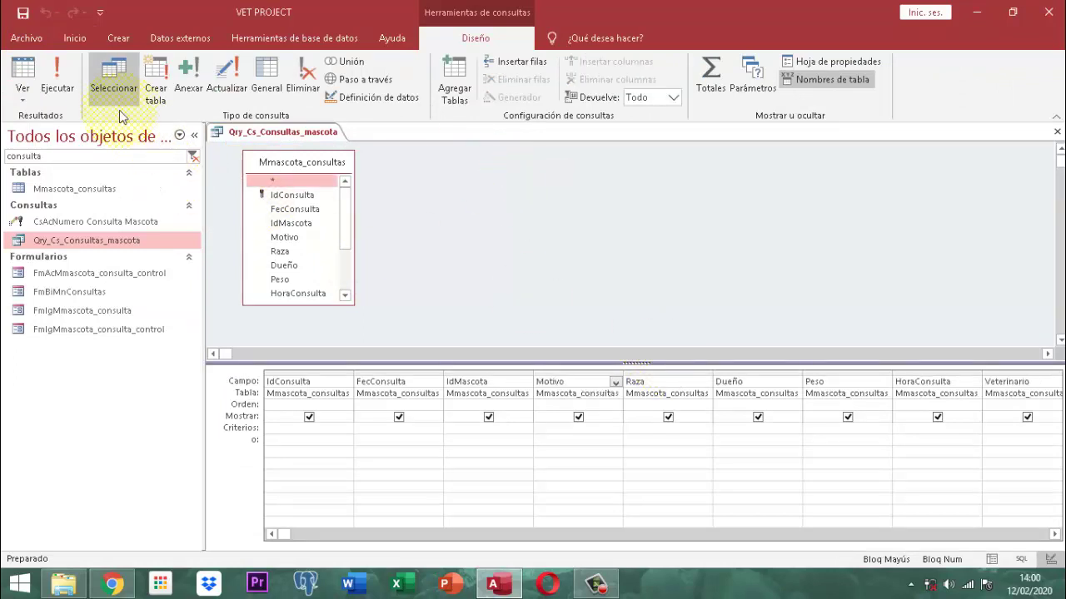
{"action": "left_click", "coordinate": [59, 76]}
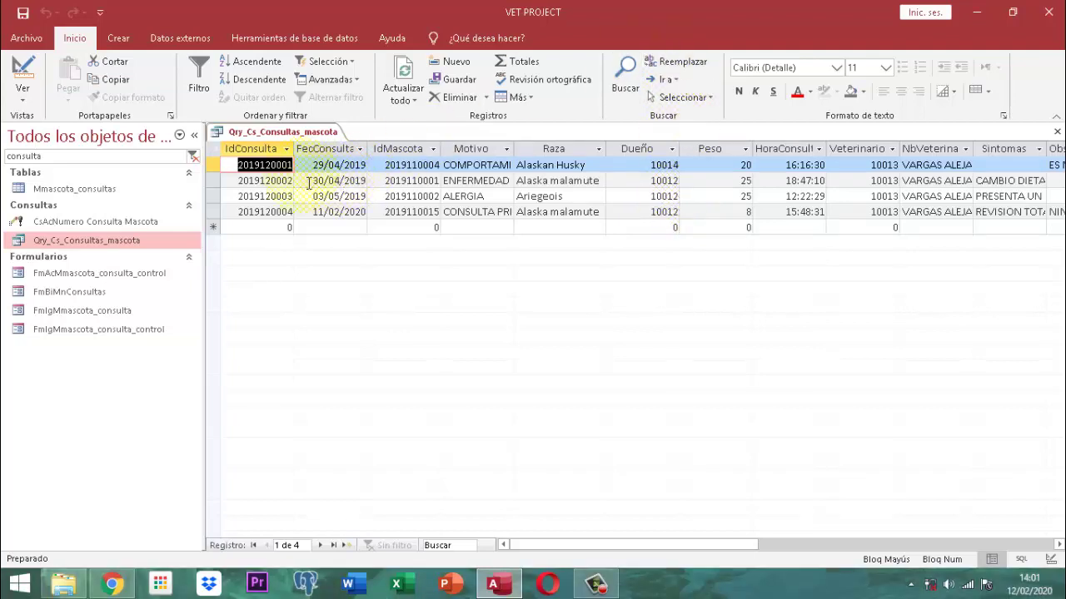
Close Qry_Cs_Consultas_mascota without saving the design changes
{"action": "right_click", "coordinate": [269, 137]}
{"action": "left_click", "coordinate": [295, 163]}
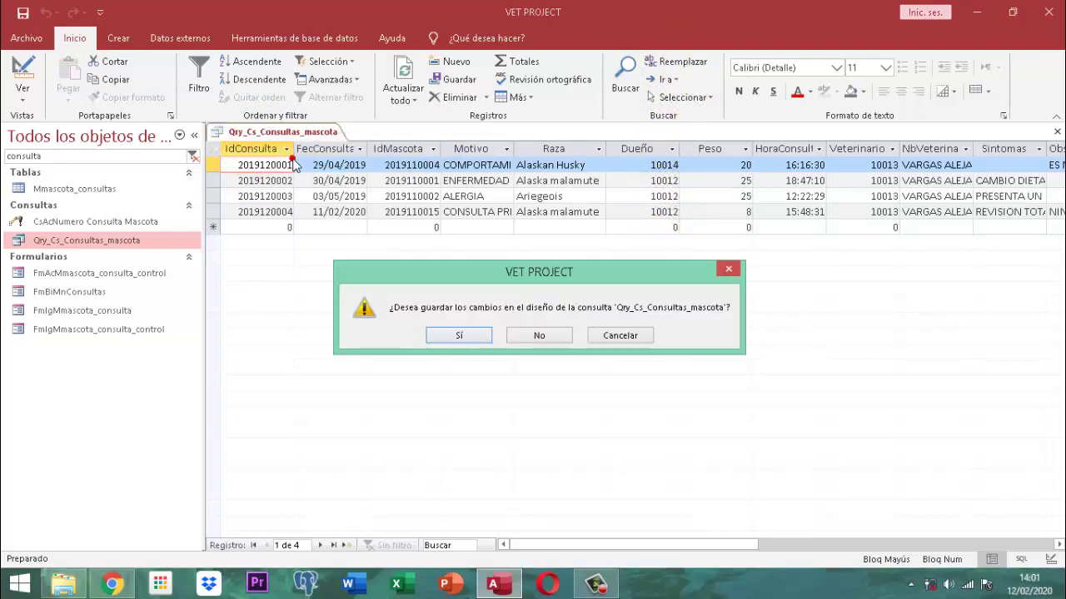
{"action": "left_click", "coordinate": [528, 337]}
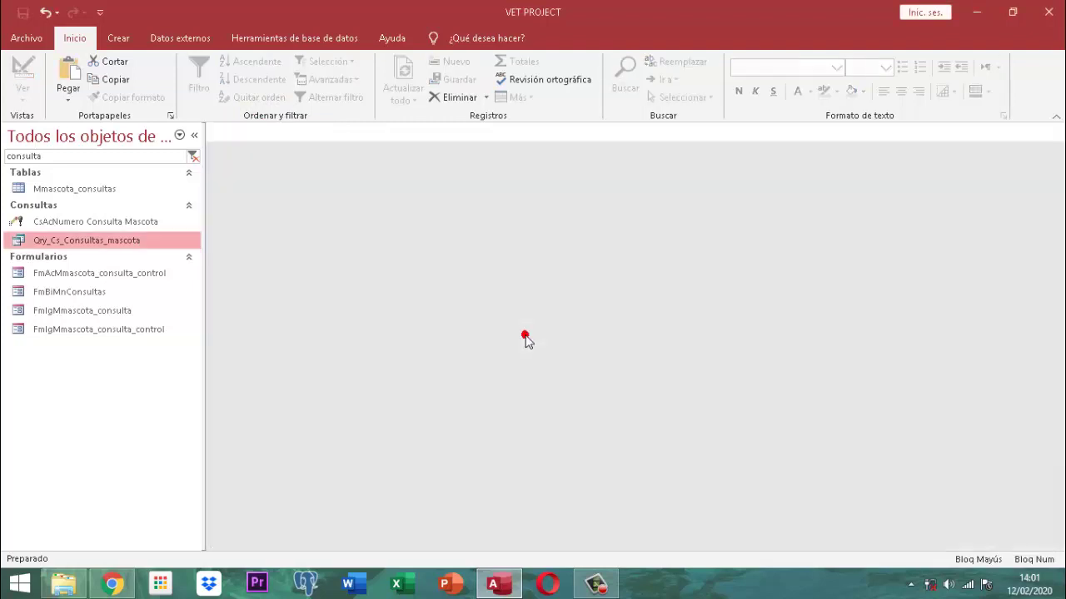
Reopen Qry_Cs_Consultas_mascota to review its records with the owner names, and close it
{"action": "double_click", "coordinate": [83, 241]}
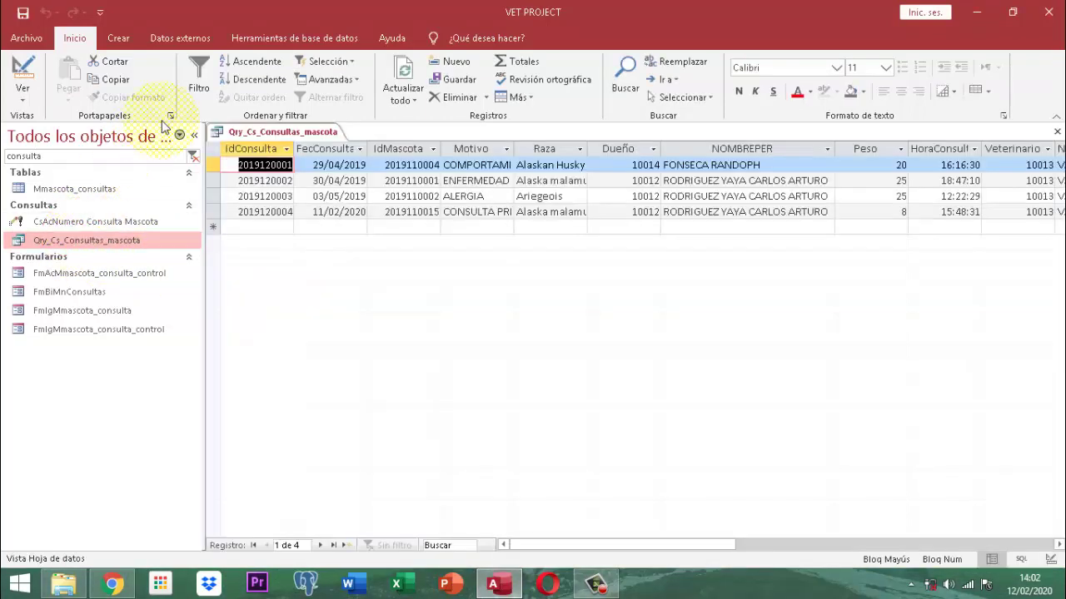
{"action": "right_click", "coordinate": [271, 130]}
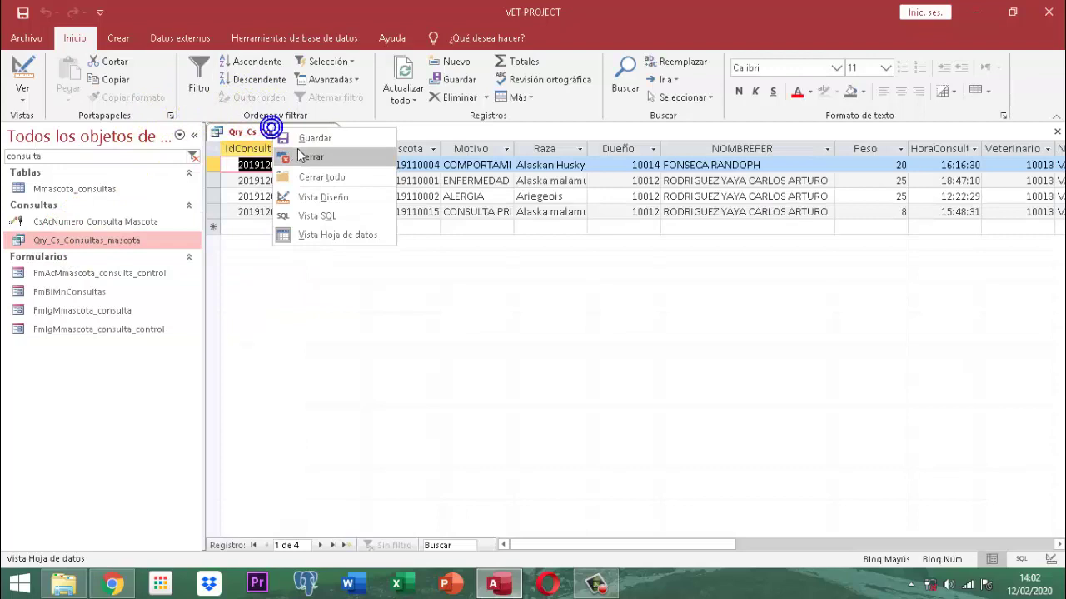
{"action": "left_click", "coordinate": [303, 156]}
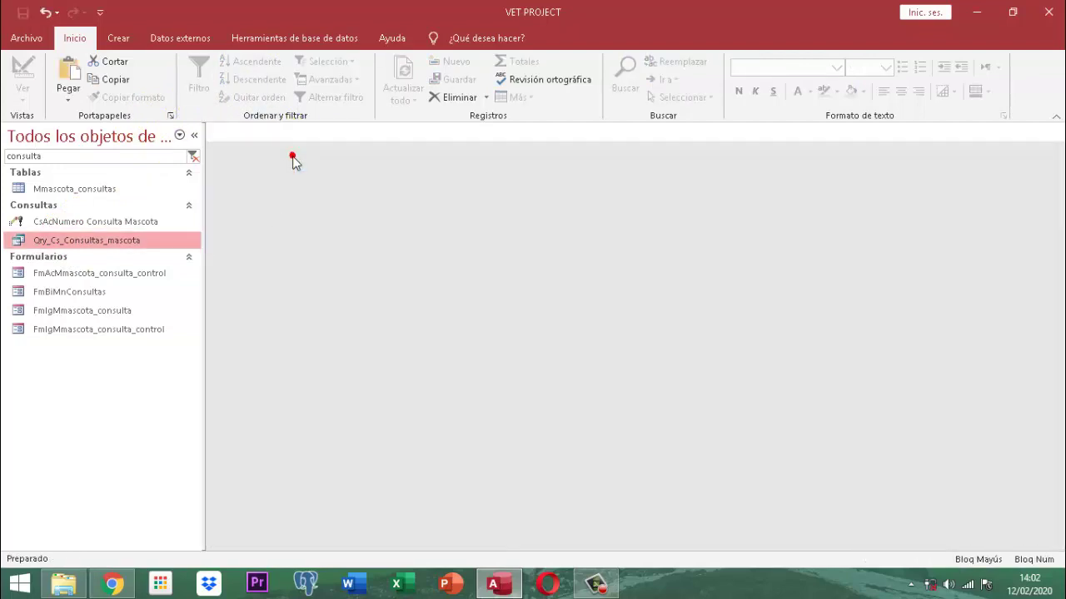
Filter the database objects by MAS and open the Mmascota_Historia table to review its pet IDs
{"action": "double_click", "coordinate": [83, 158]}
{"action": "type", "text": "HISOTI"}
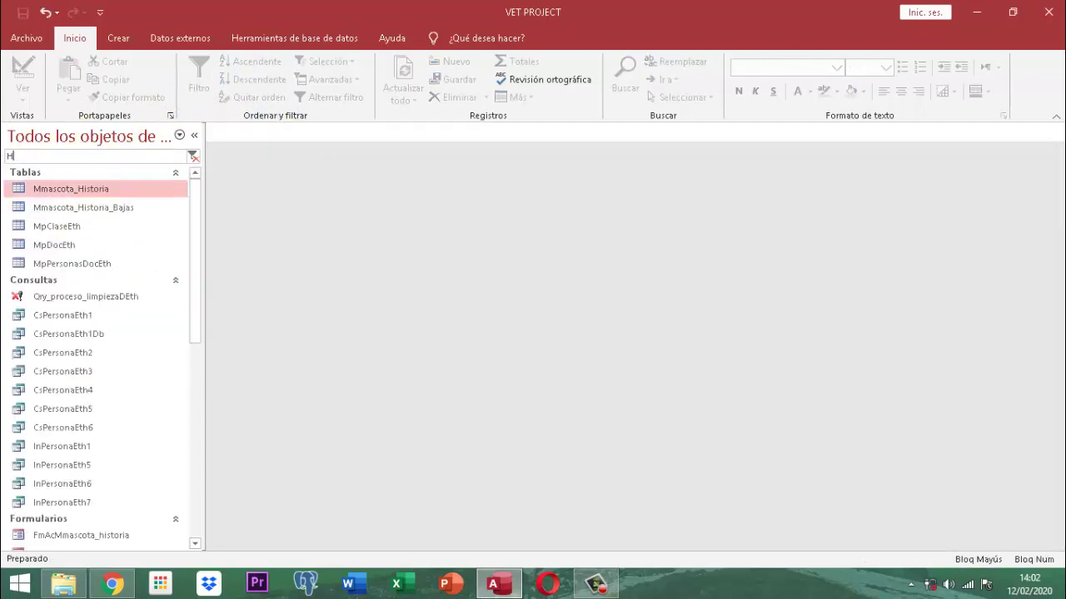
{"action": "key", "text": "BackSpace"}
{"action": "key", "text": "BackSpace"}
{"action": "key", "text": "BackSpace"}
{"action": "key", "text": "BackSpace"}
{"action": "key", "text": "BackSpace"}
{"action": "key", "text": "BackSpace"}
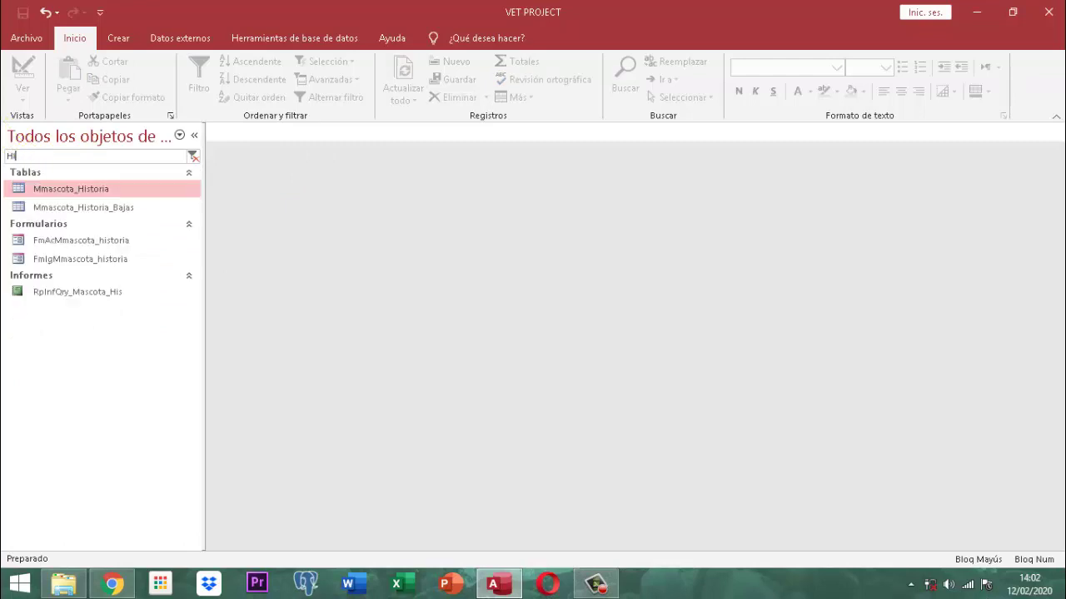
{"action": "type", "text": "MAS"}
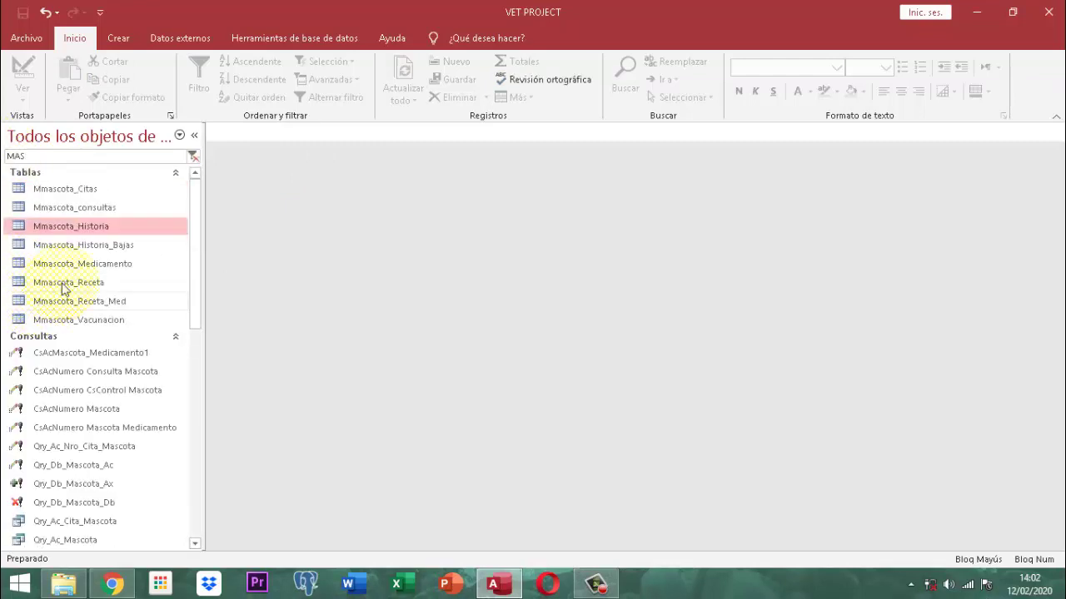
{"action": "double_click", "coordinate": [82, 225]}
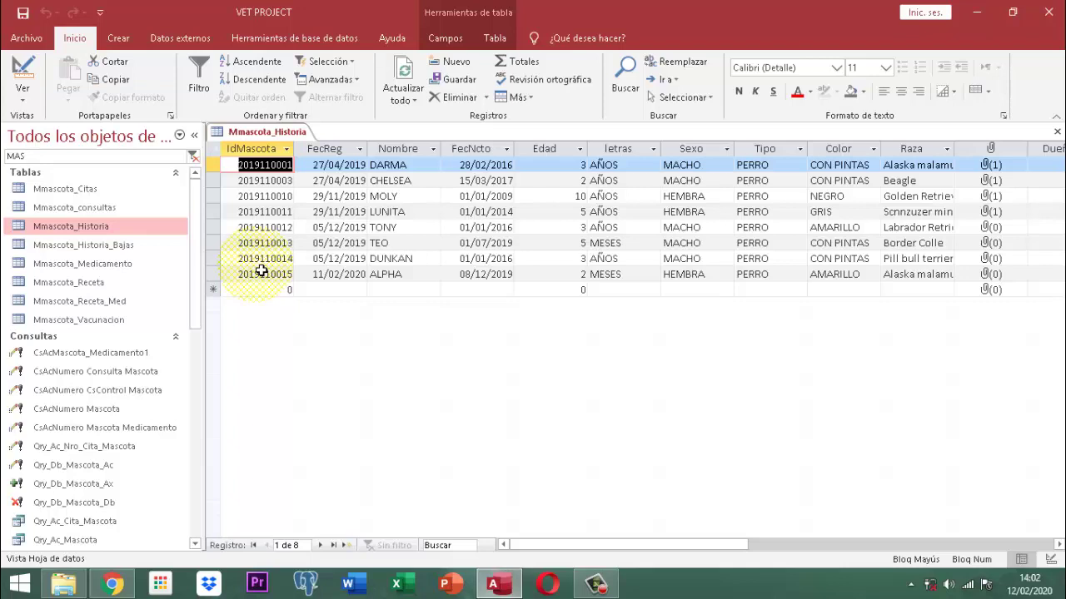
Compare the IdMascota values in Mmascota_consultas with those in Mmascota_Historia, and close both tables
{"action": "left_click", "coordinate": [92, 210]}
{"action": "double_click", "coordinate": [92, 210]}
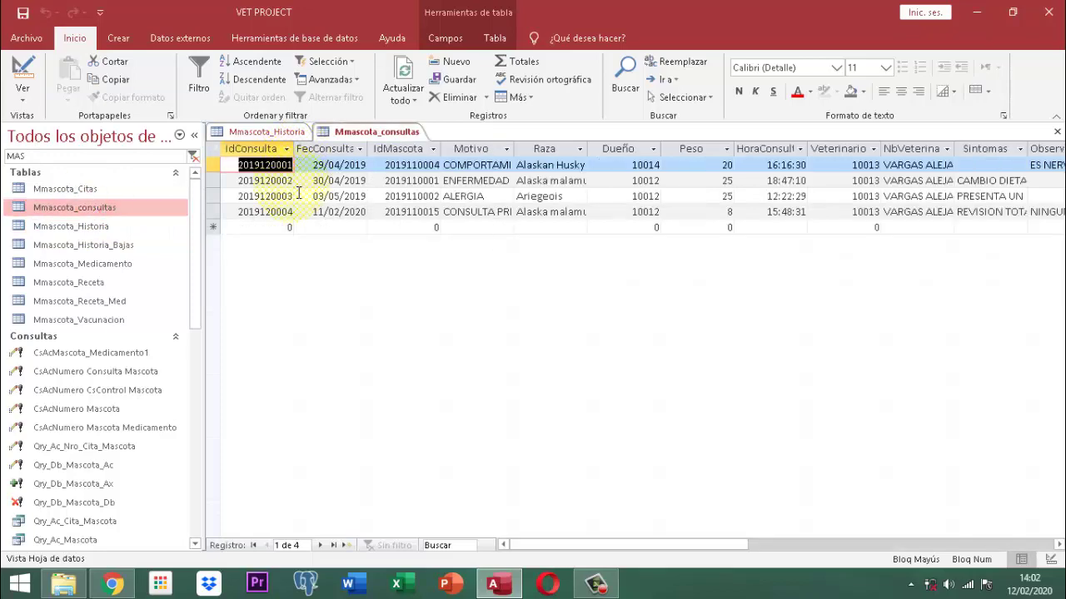
{"action": "left_click", "coordinate": [273, 134]}
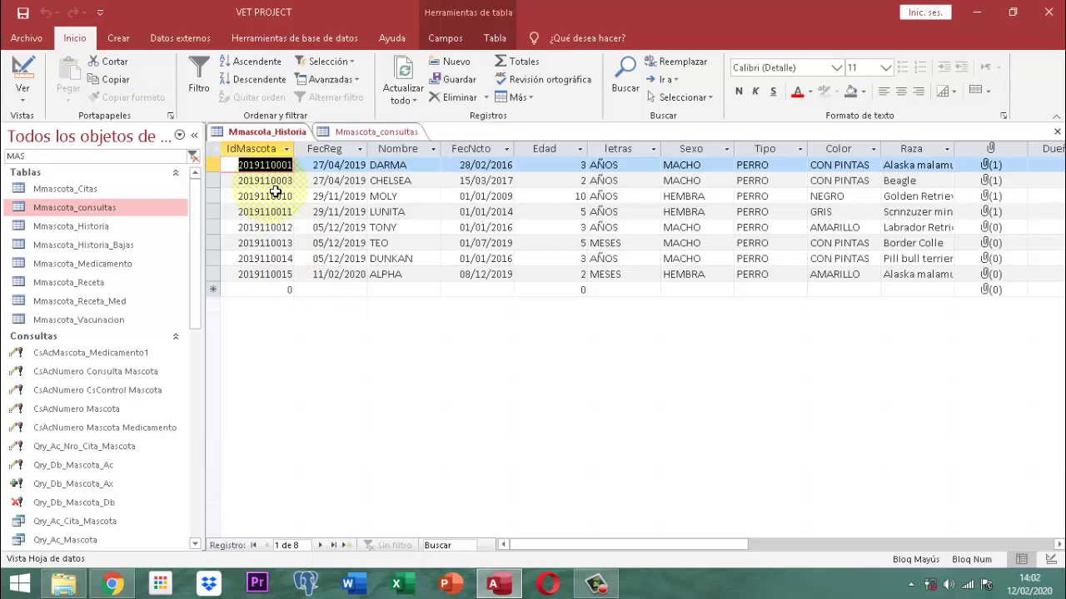
{"action": "left_click", "coordinate": [377, 133]}
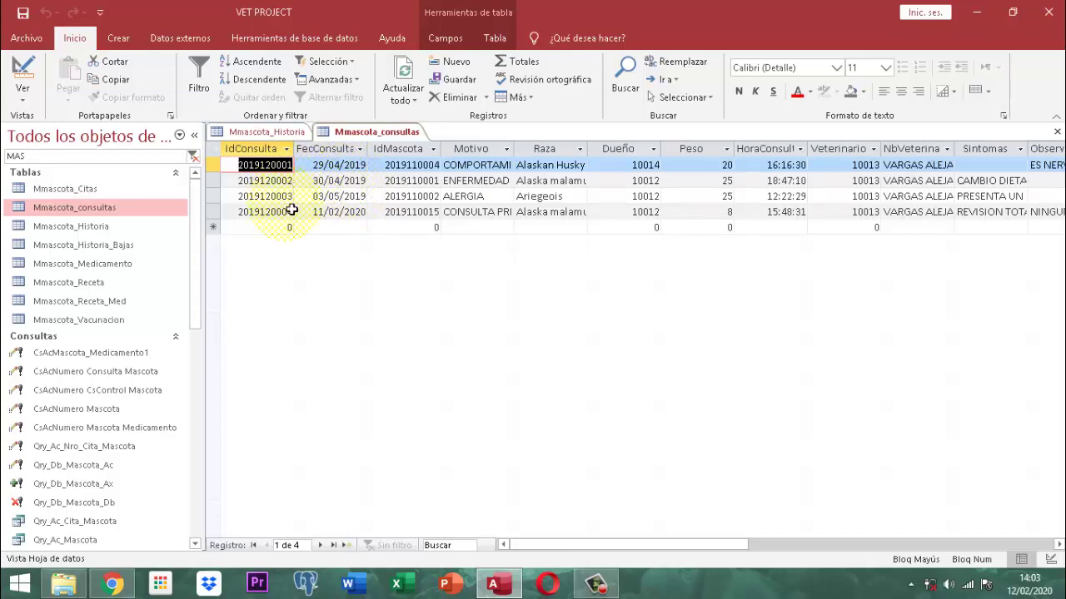
{"action": "right_click", "coordinate": [386, 134]}
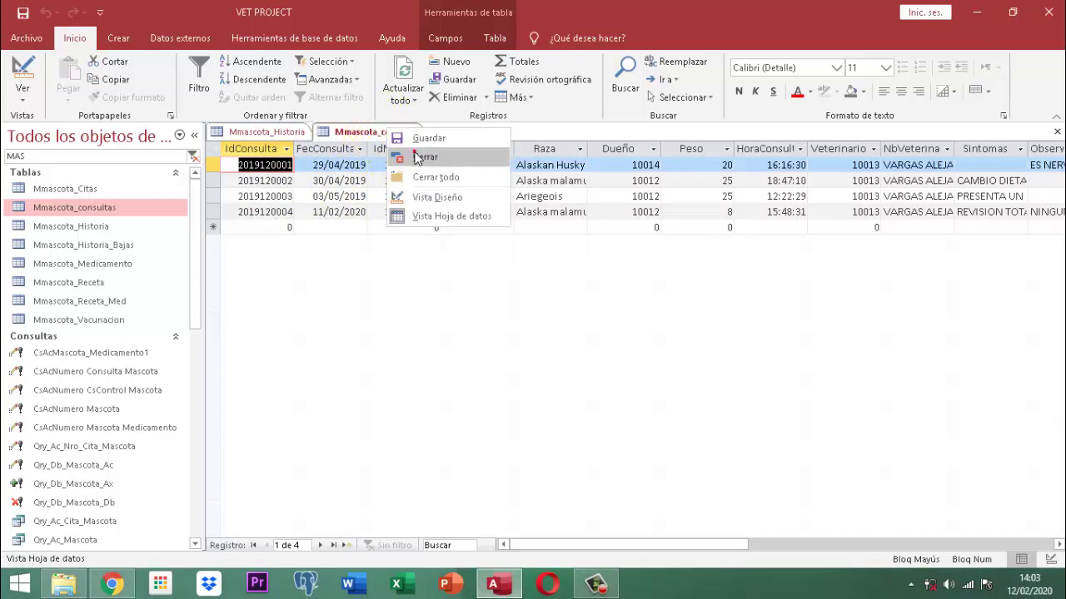
{"action": "left_click", "coordinate": [416, 155]}
{"action": "right_click", "coordinate": [257, 136]}
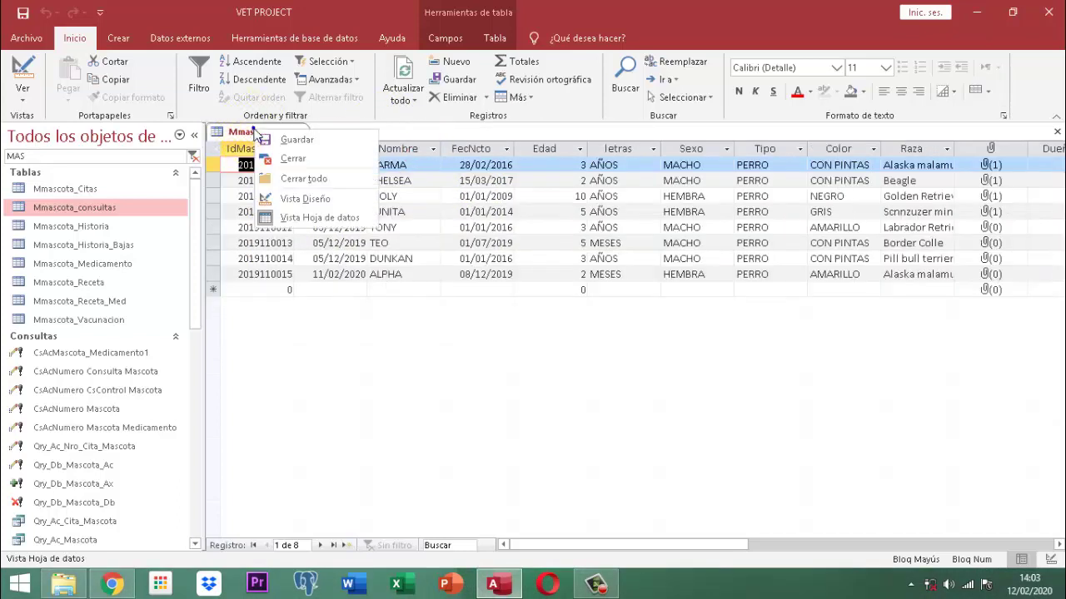
{"action": "left_click", "coordinate": [287, 162]}
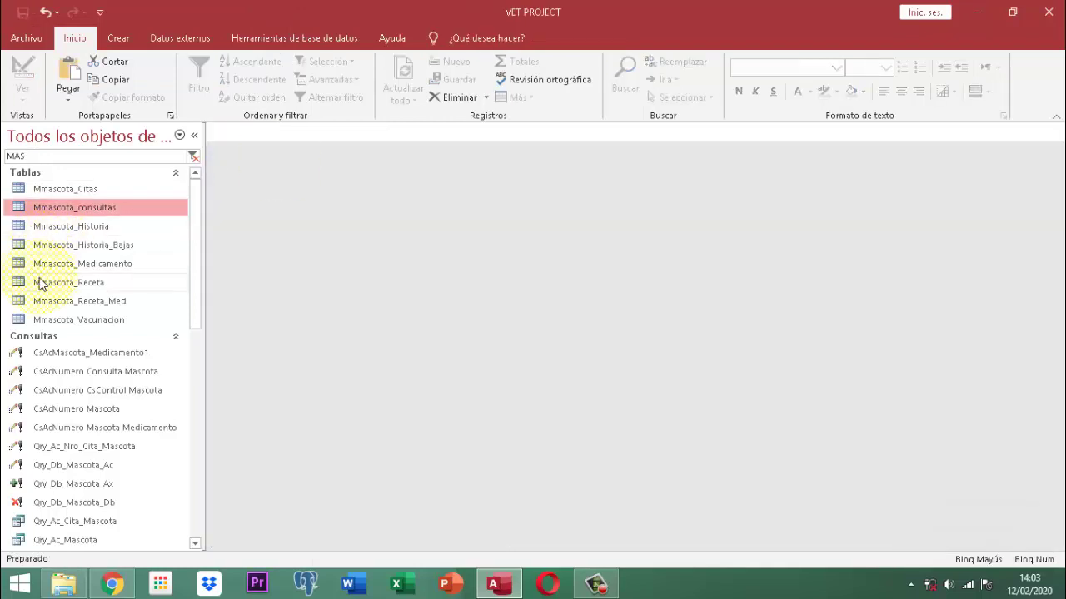
Filter the database objects by CONSULT, and open Qry_Cs_Consultas_mascota in design view to run it
{"action": "left_click", "coordinate": [66, 161]}
{"action": "double_click", "coordinate": [51, 156]}
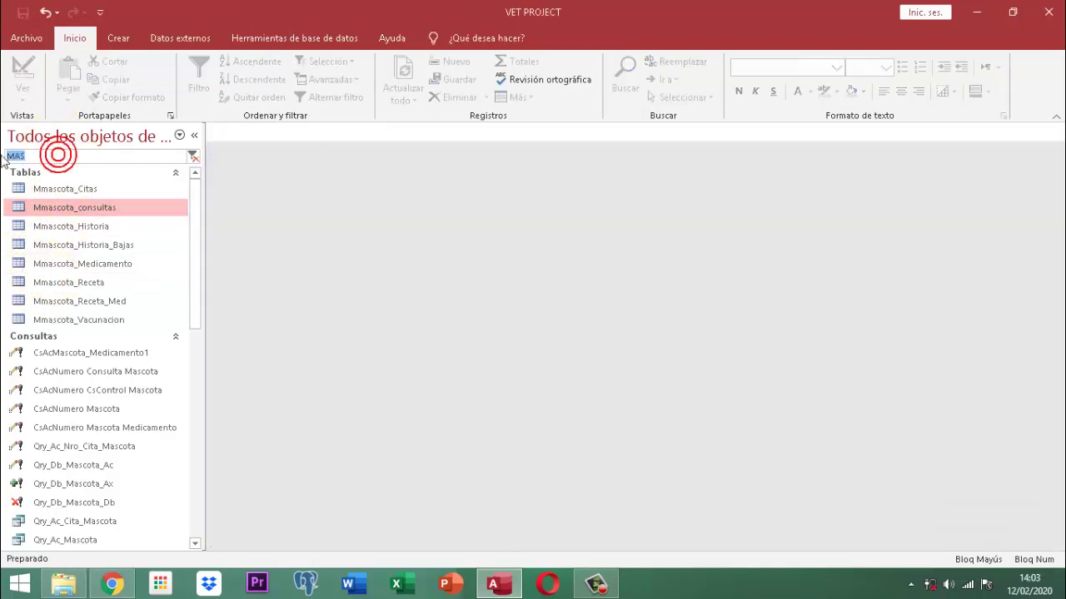
{"action": "type", "text": "CONSULT"}
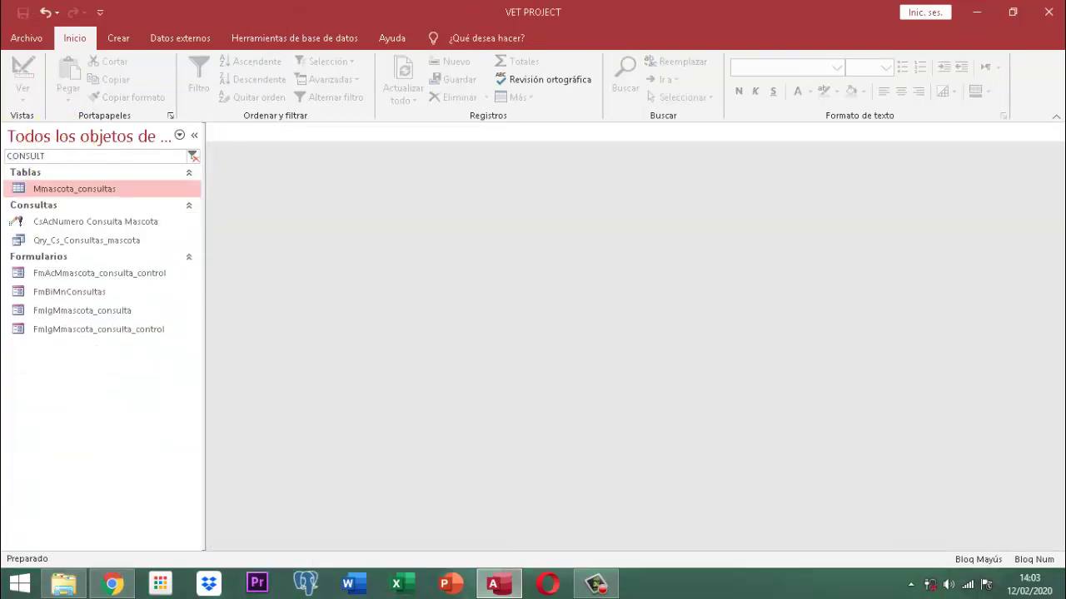
{"action": "left_click", "coordinate": [101, 240]}
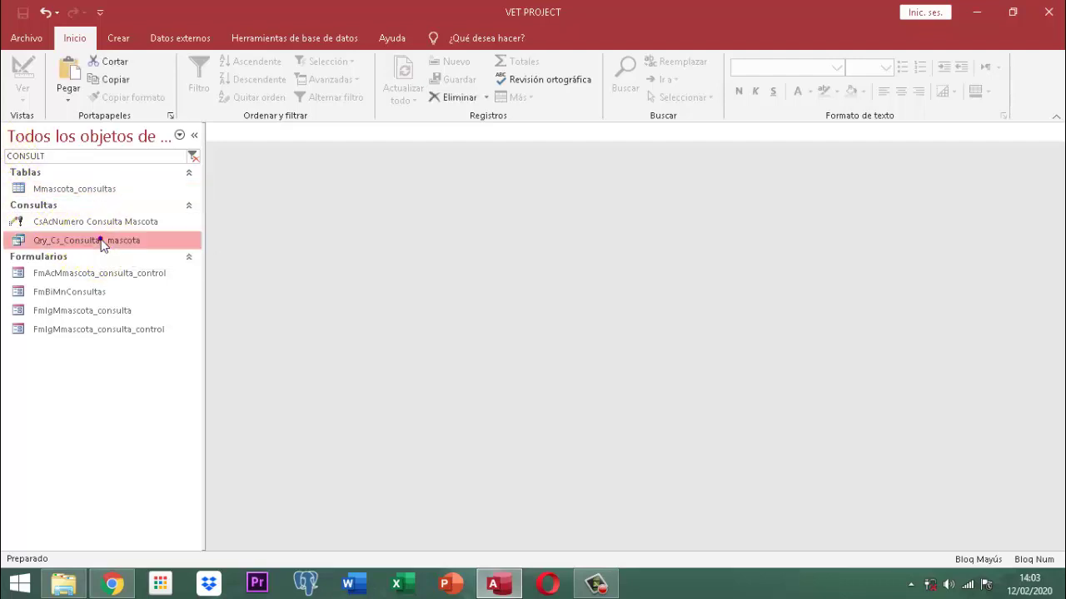
{"action": "right_click", "coordinate": [101, 240]}
{"action": "left_click", "coordinate": [163, 269]}
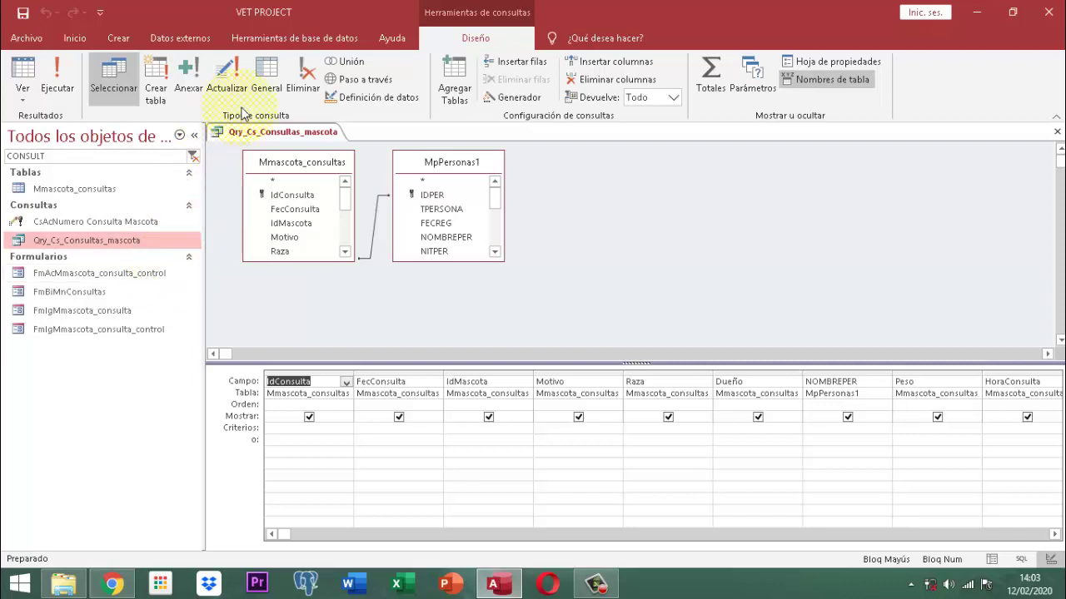
{"action": "left_click", "coordinate": [60, 77]}
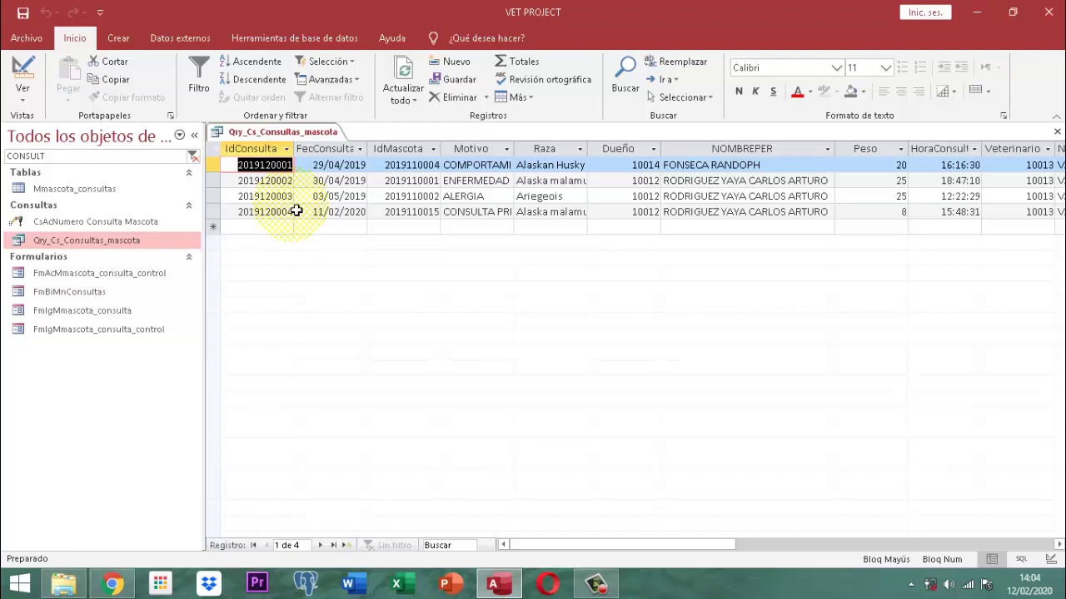
Add the Mmascota_Historia table to the query design, insert its Nombre field before Motivo, and run the query
{"action": "left_click", "coordinate": [29, 67]}
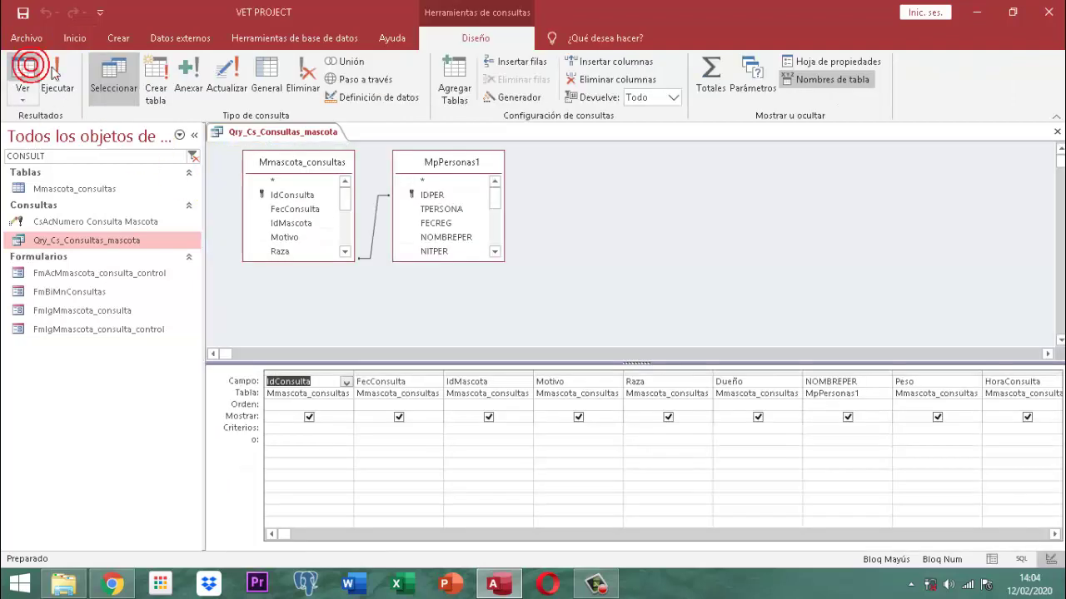
{"action": "right_click", "coordinate": [620, 160]}
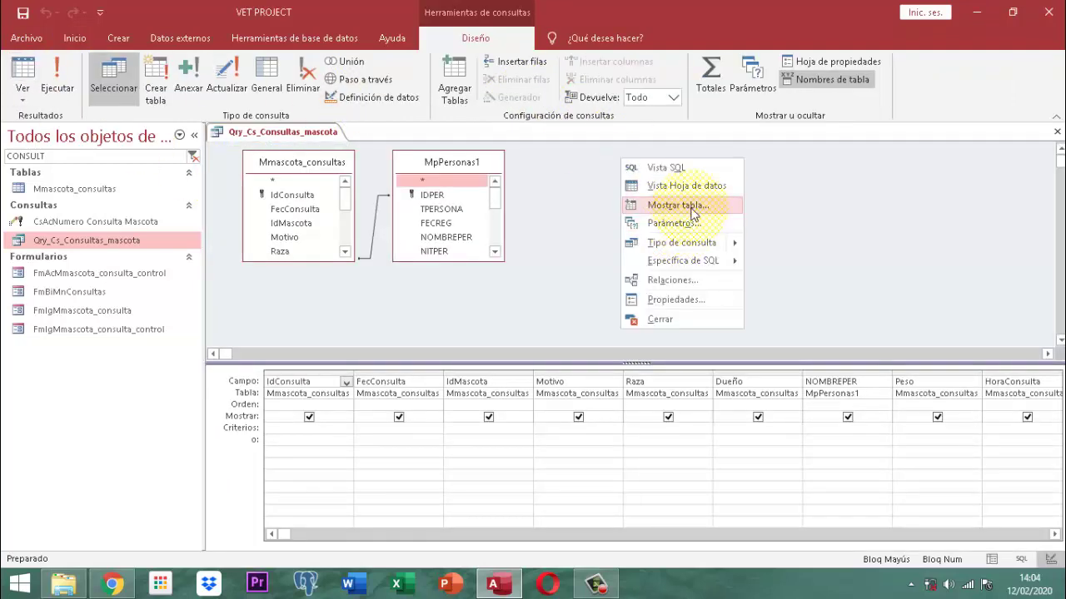
{"action": "left_click", "coordinate": [692, 215]}
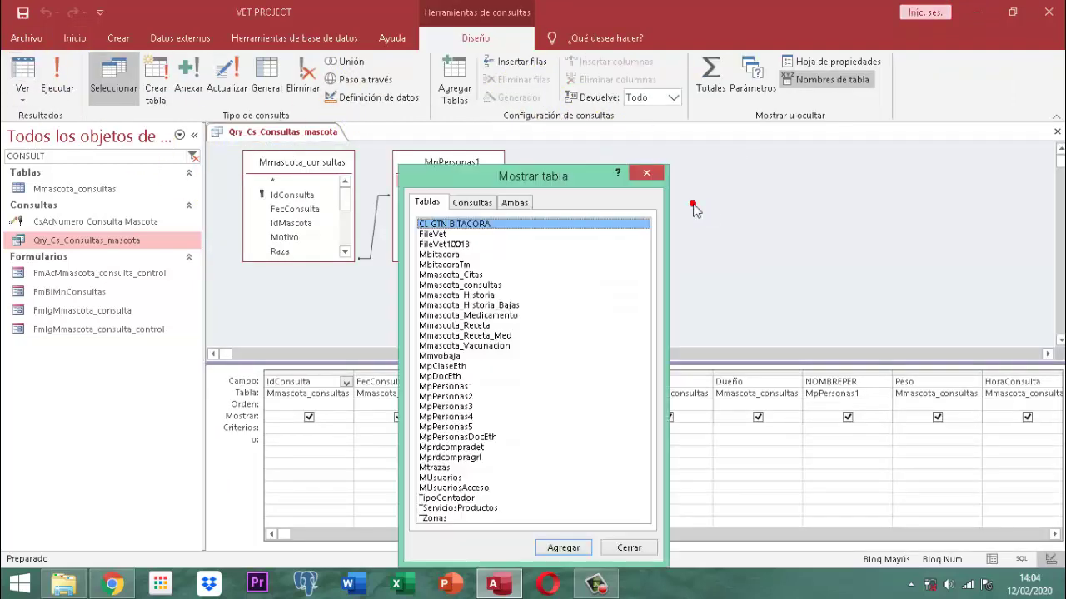
{"action": "left_click", "coordinate": [481, 295]}
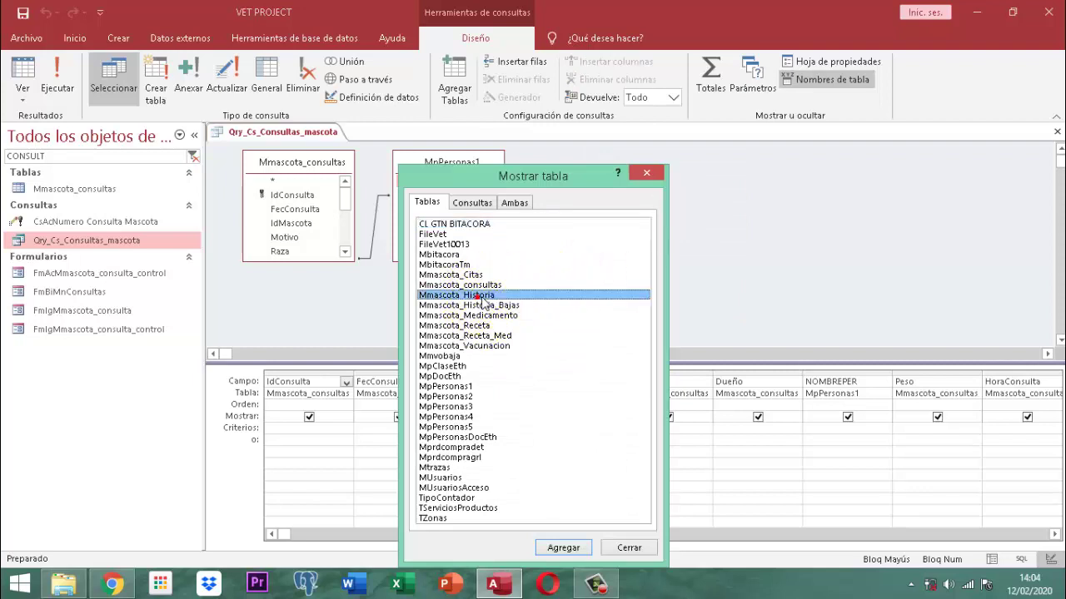
{"action": "left_click", "coordinate": [547, 546]}
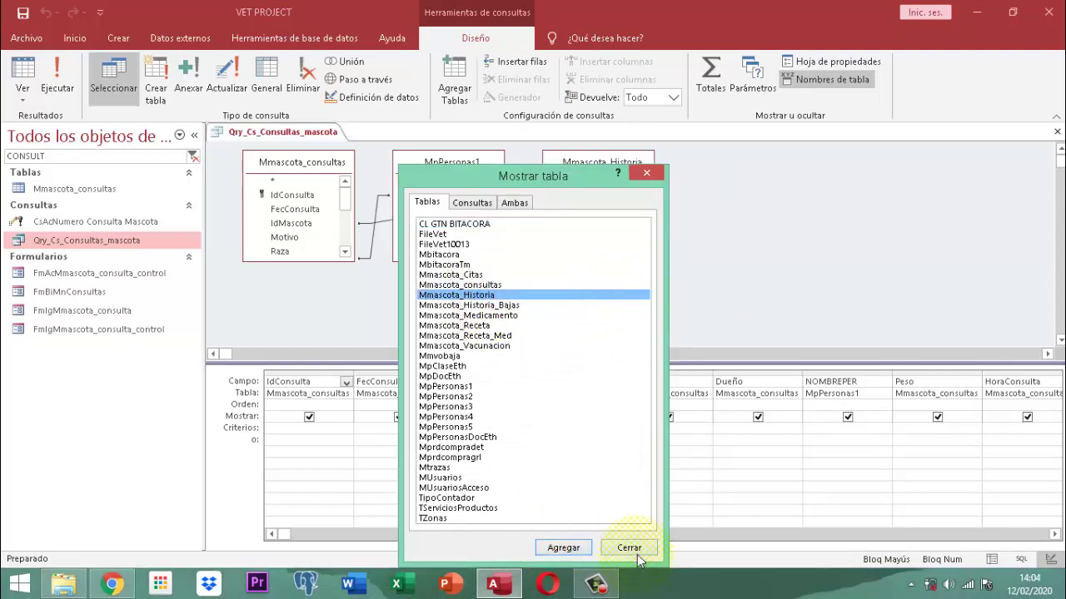
{"action": "left_click", "coordinate": [629, 549]}
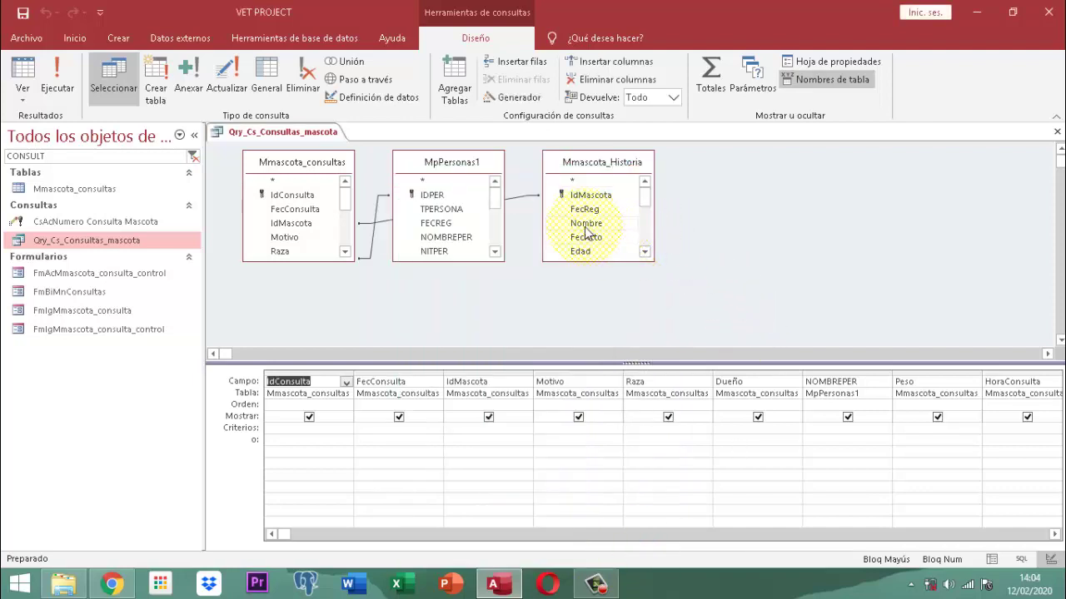
{"action": "left_click_drag", "start_coordinate": [586, 225], "coordinate": [551, 392]}
{"action": "left_click", "coordinate": [55, 76]}
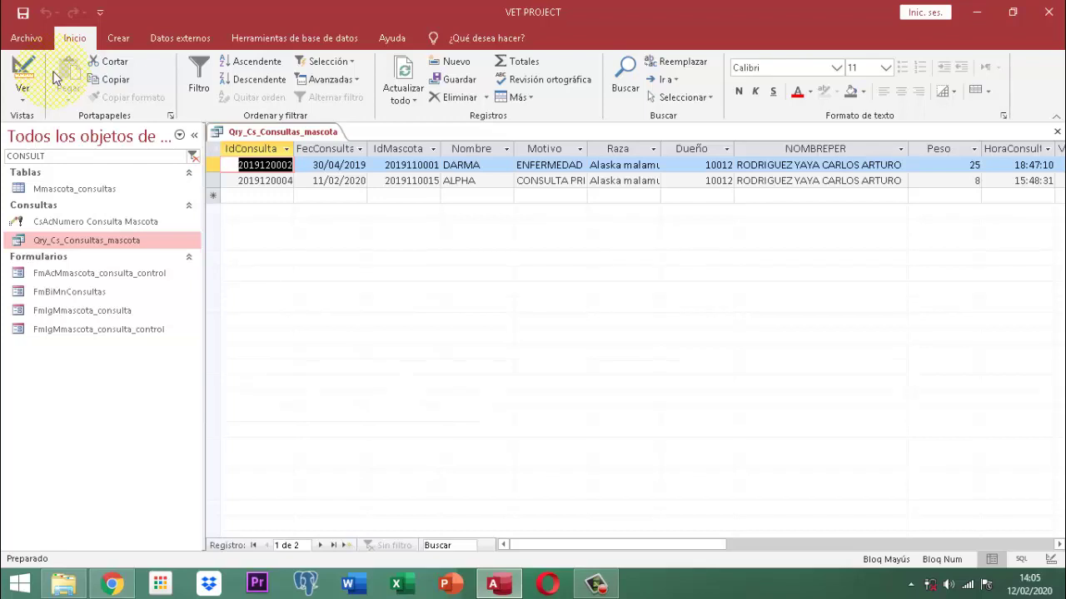
Close Qry_Cs_Consultas_mascota and save its design changes
{"action": "right_click", "coordinate": [280, 133]}
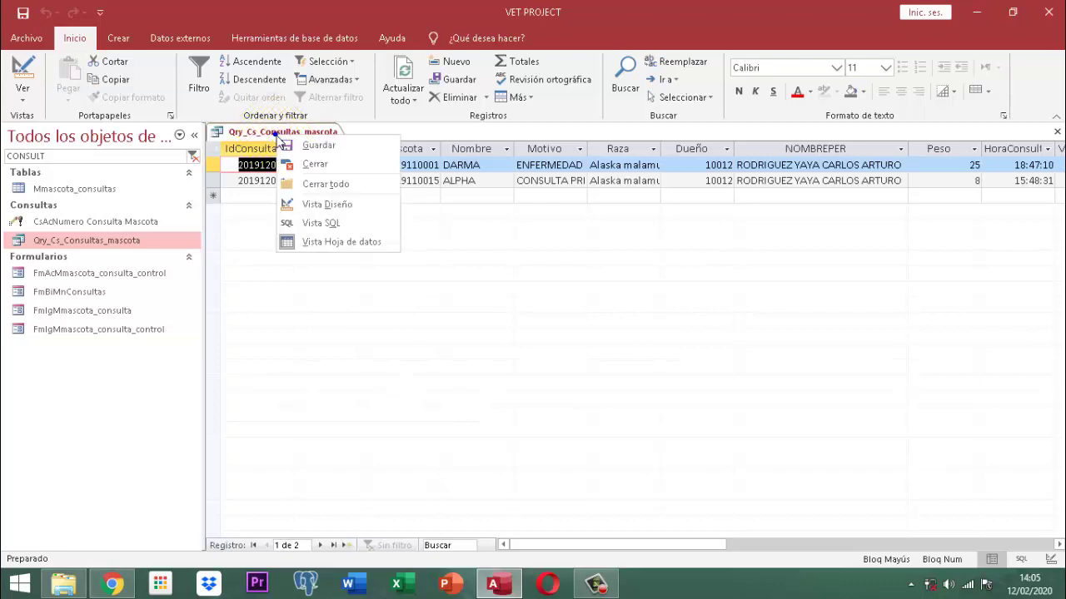
{"action": "left_click", "coordinate": [322, 164]}
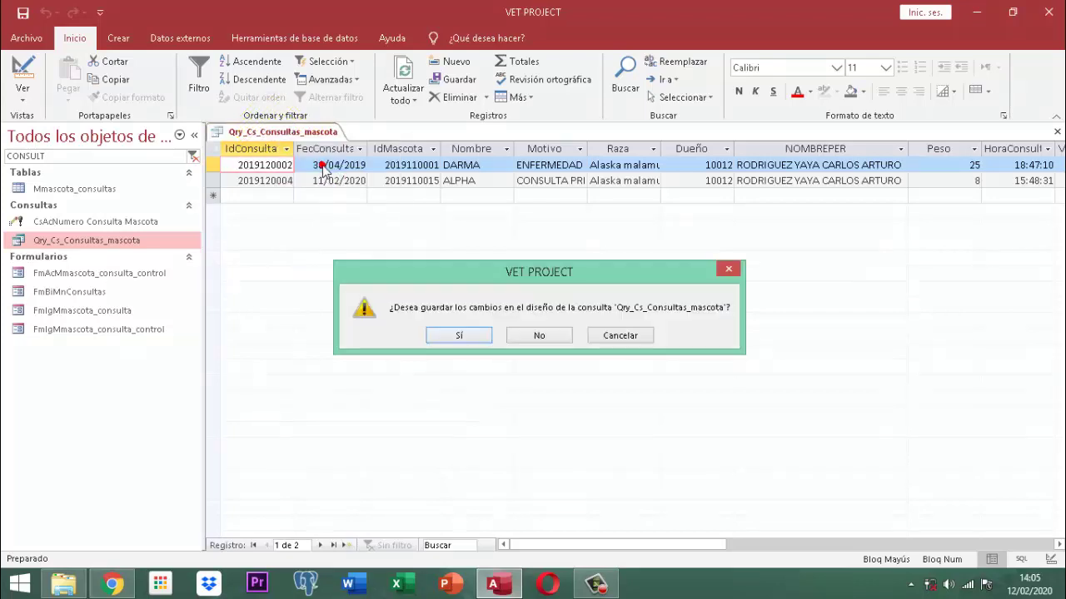
{"action": "left_click", "coordinate": [457, 336]}
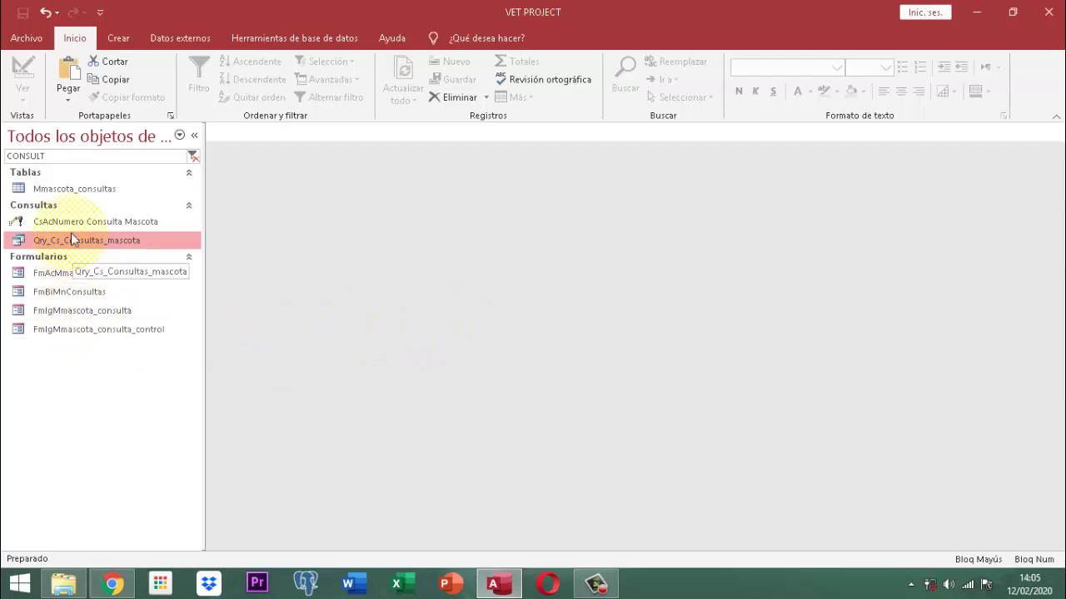
Delete the consultation records dated 30/04/2019 and 03/05/2019 from Mmascota_consultas, and close the table
{"action": "left_click", "coordinate": [66, 192]}
{"action": "double_click", "coordinate": [67, 191]}
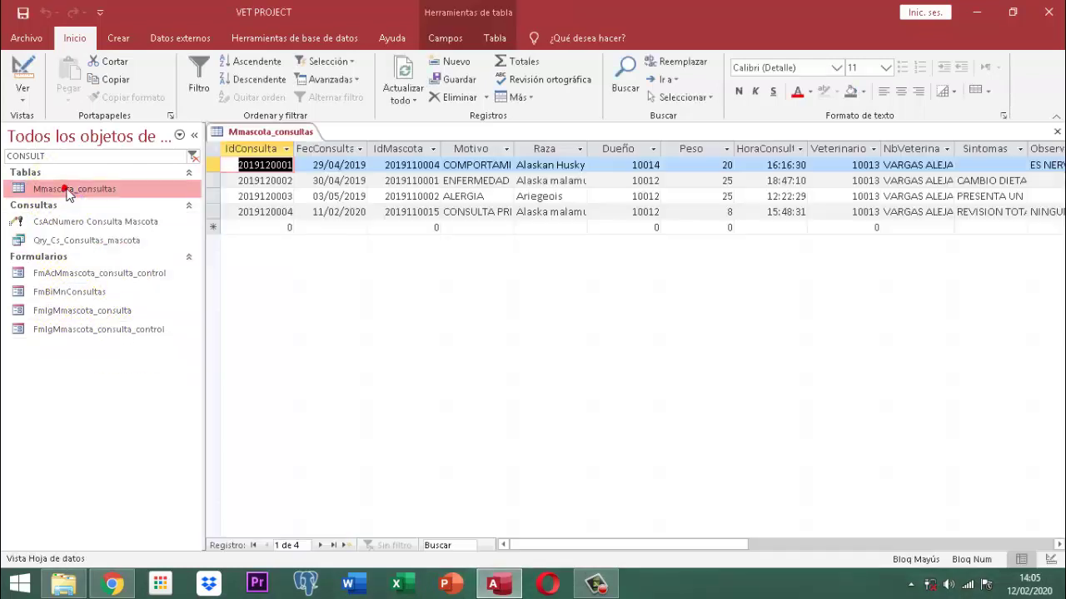
{"action": "left_click", "coordinate": [215, 180]}
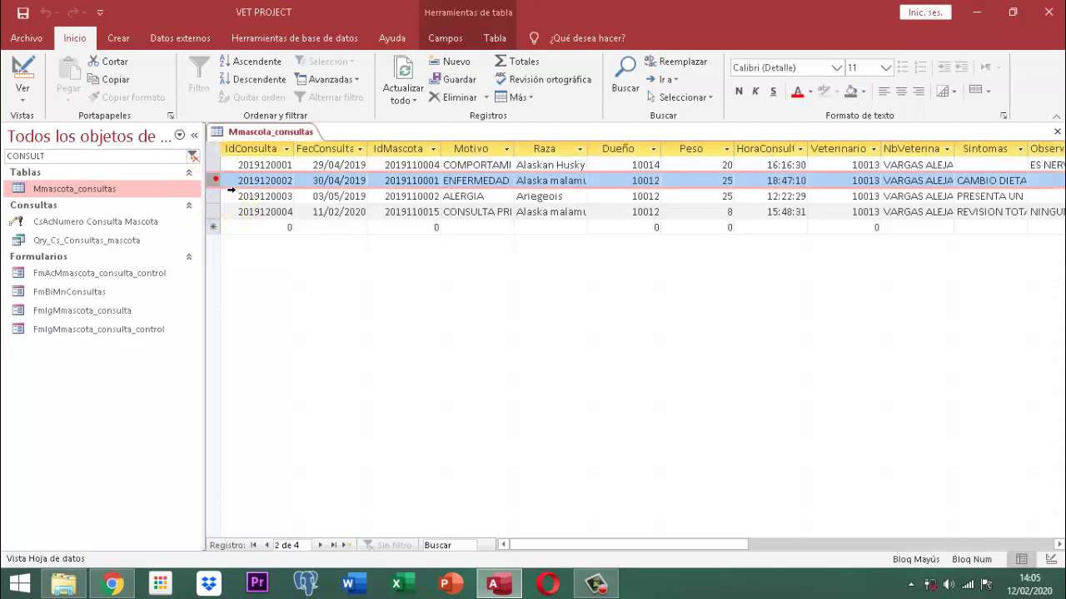
{"action": "left_click_drag", "start_coordinate": [232, 191], "coordinate": [232, 192]}
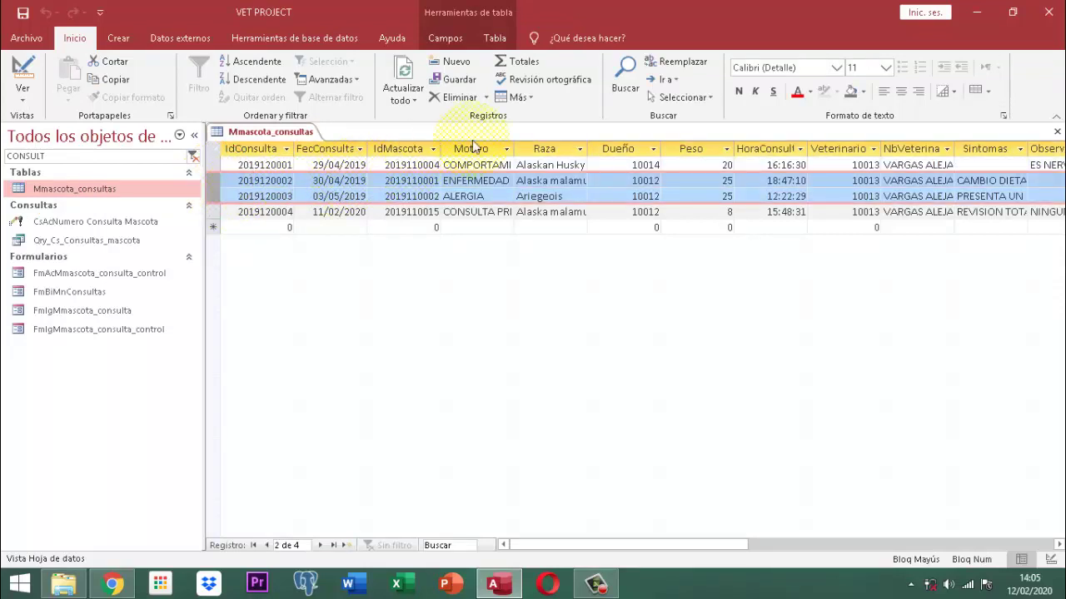
{"action": "left_click", "coordinate": [459, 97]}
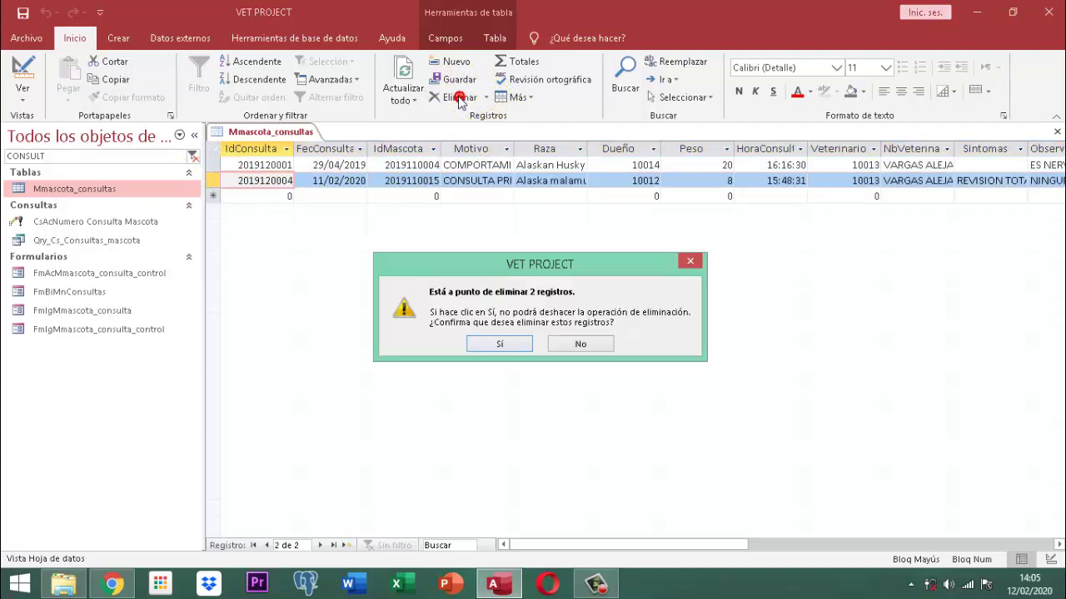
{"action": "left_click", "coordinate": [500, 348]}
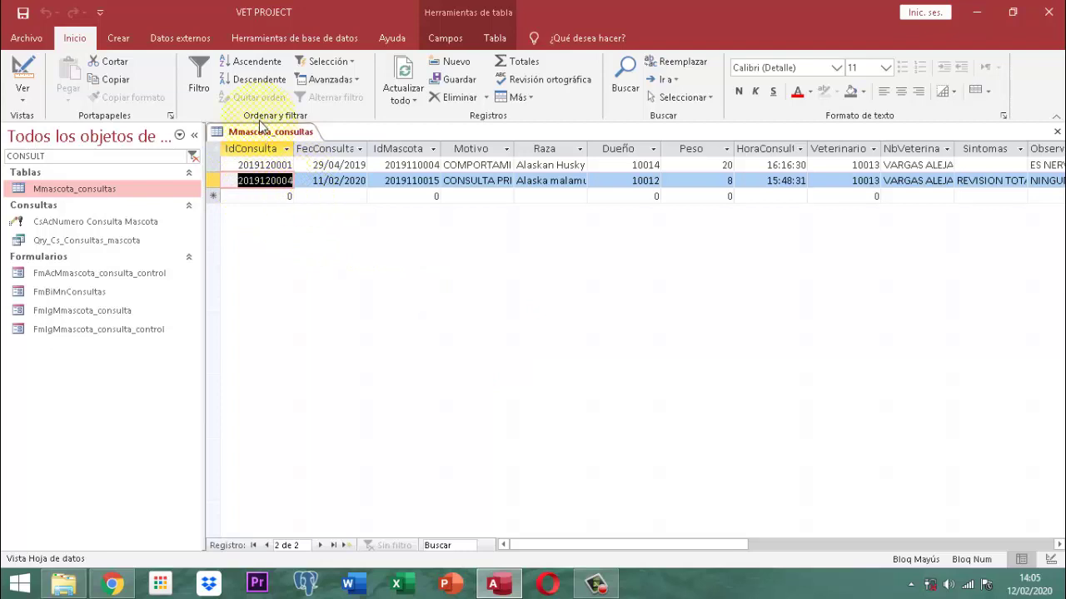
{"action": "right_click", "coordinate": [265, 132]}
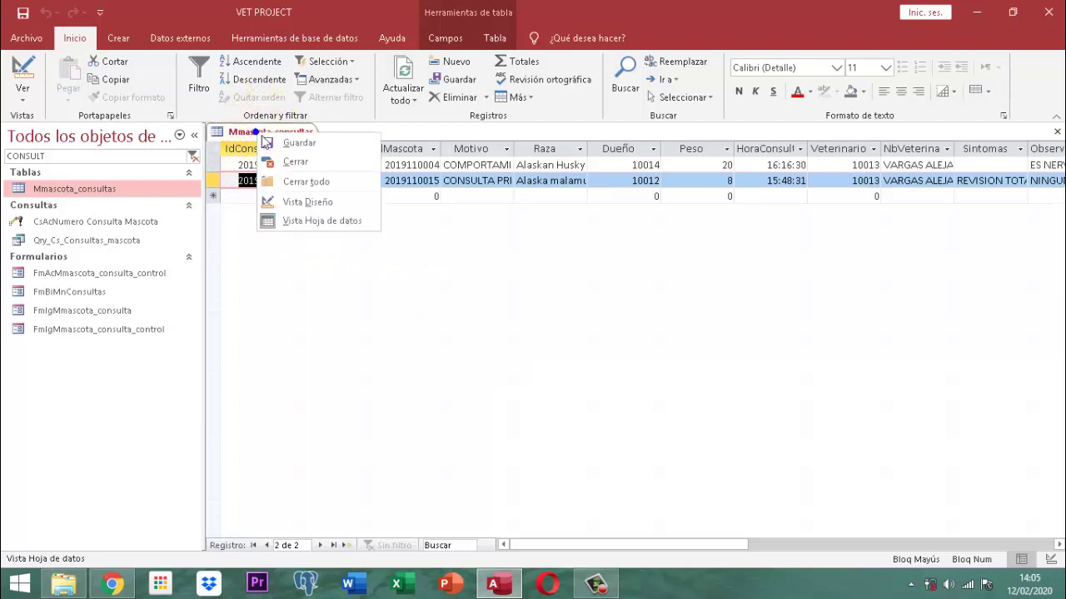
{"action": "left_click", "coordinate": [249, 138]}
{"action": "right_click", "coordinate": [267, 137]}
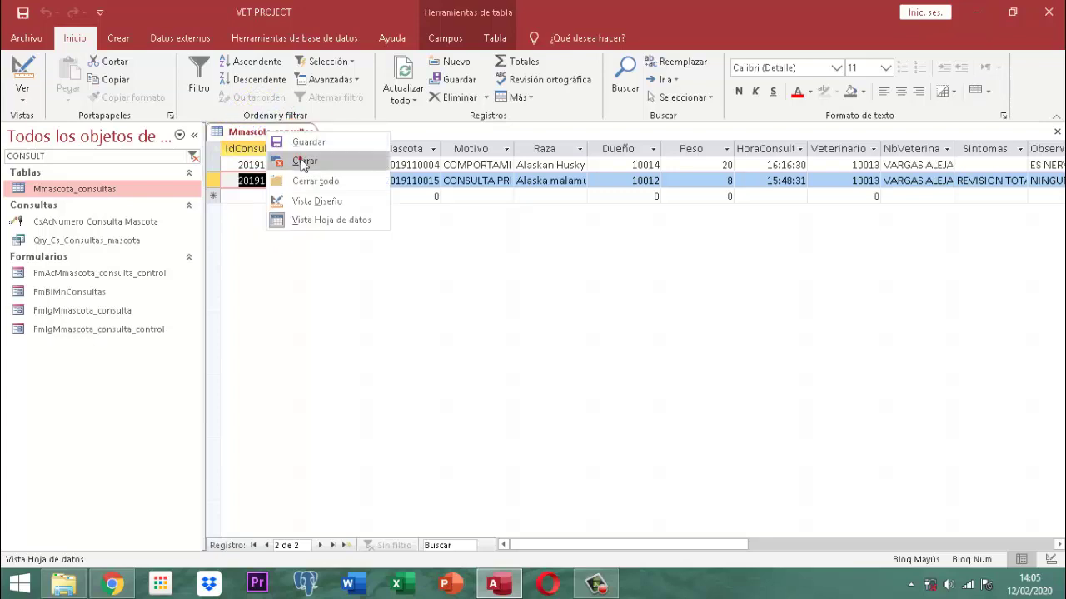
{"action": "left_click", "coordinate": [305, 160]}
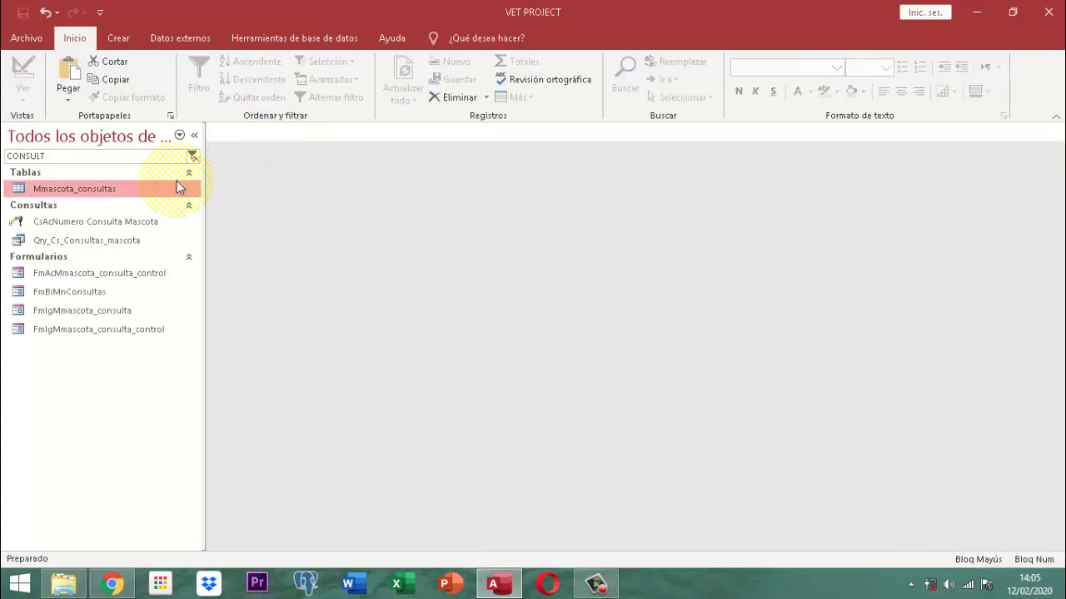
Run Qry_Cs_Consultas_mascota to review its records, close it, and undo the last form paste
{"action": "double_click", "coordinate": [84, 240]}
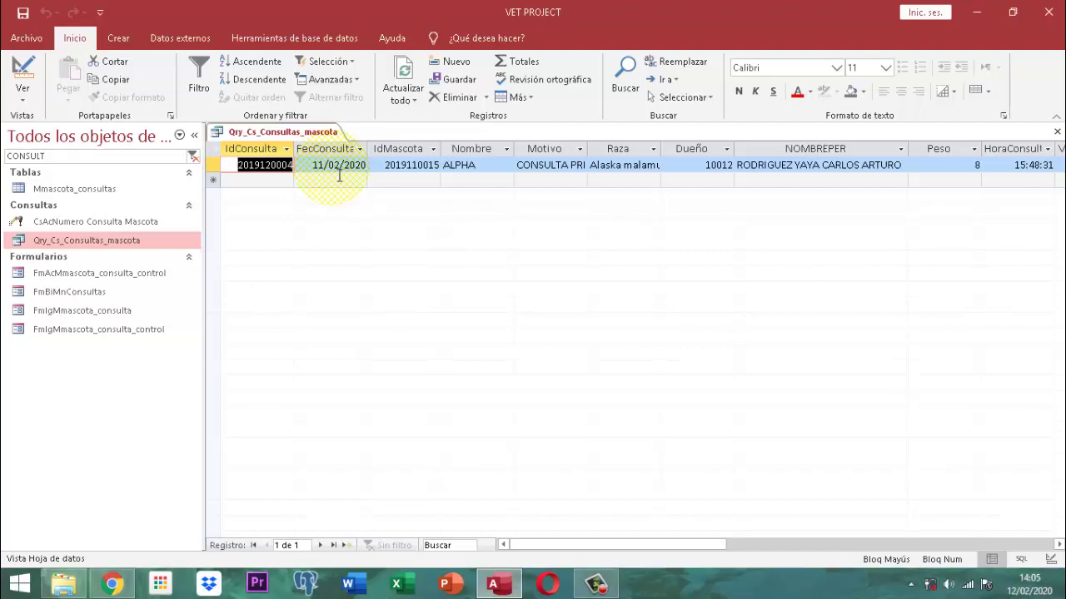
{"action": "right_click", "coordinate": [286, 135]}
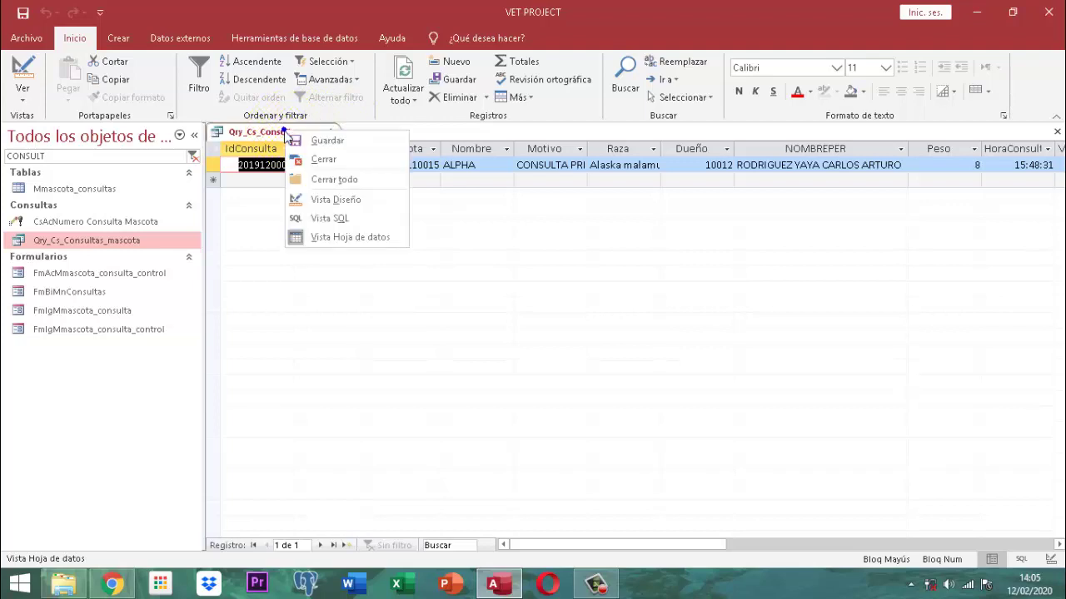
{"action": "left_click", "coordinate": [320, 159]}
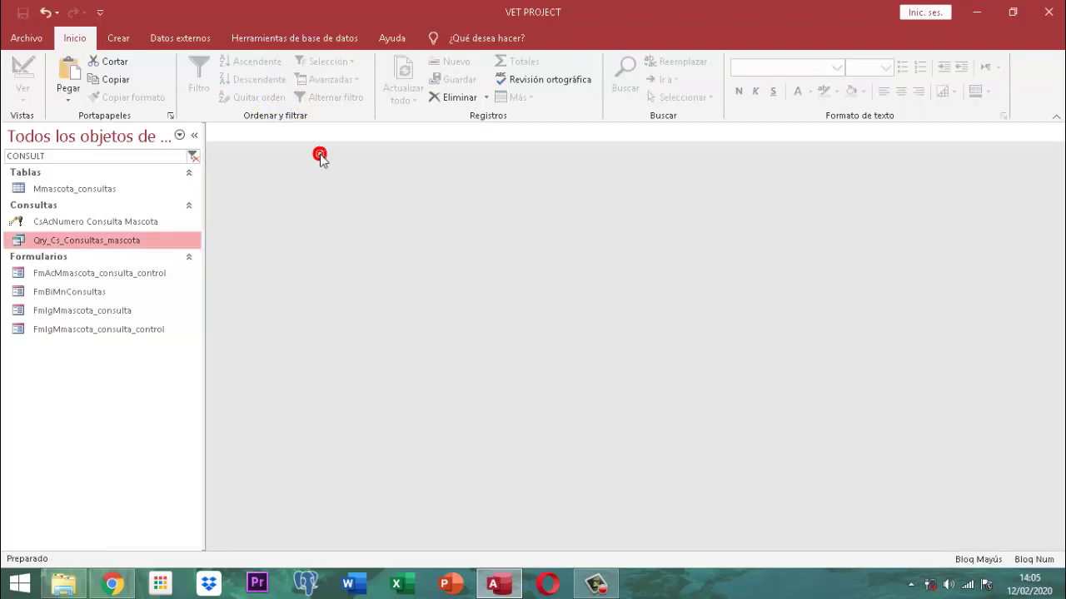
{"action": "key", "text": "ctrl+z"}
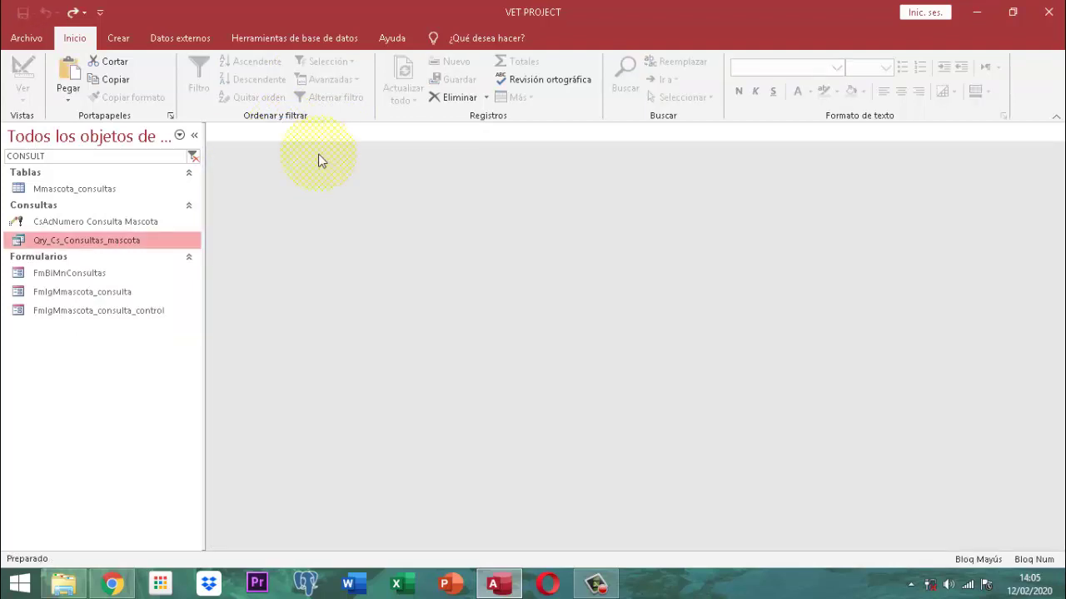
Compare the records of Qry_Cs_Consultas_mascota with those of the Mmascota_consultas table, and close the query
{"action": "double_click", "coordinate": [102, 242]}
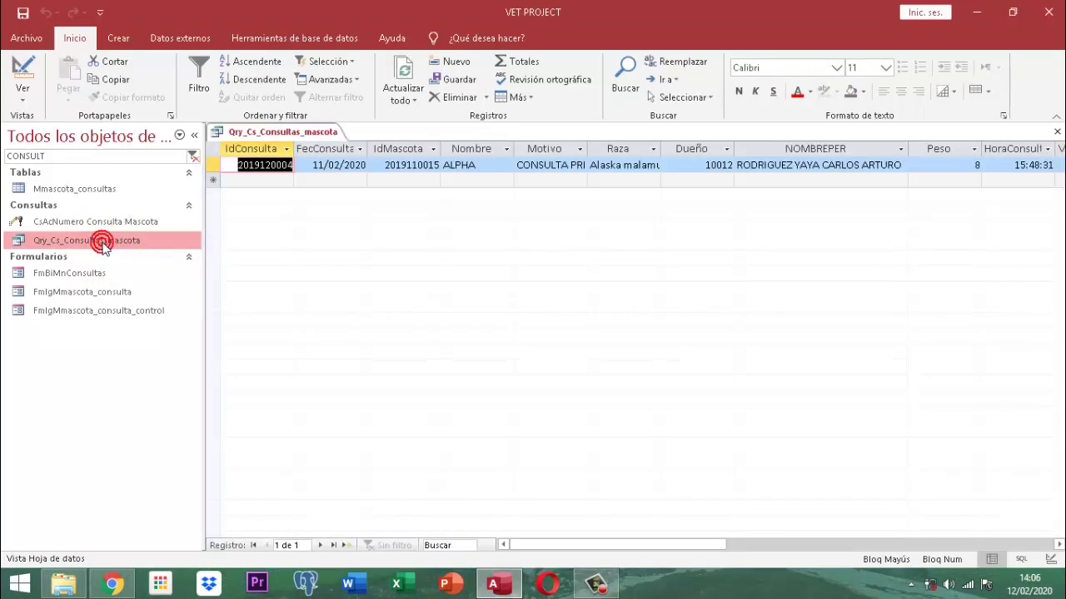
{"action": "left_click", "coordinate": [90, 191]}
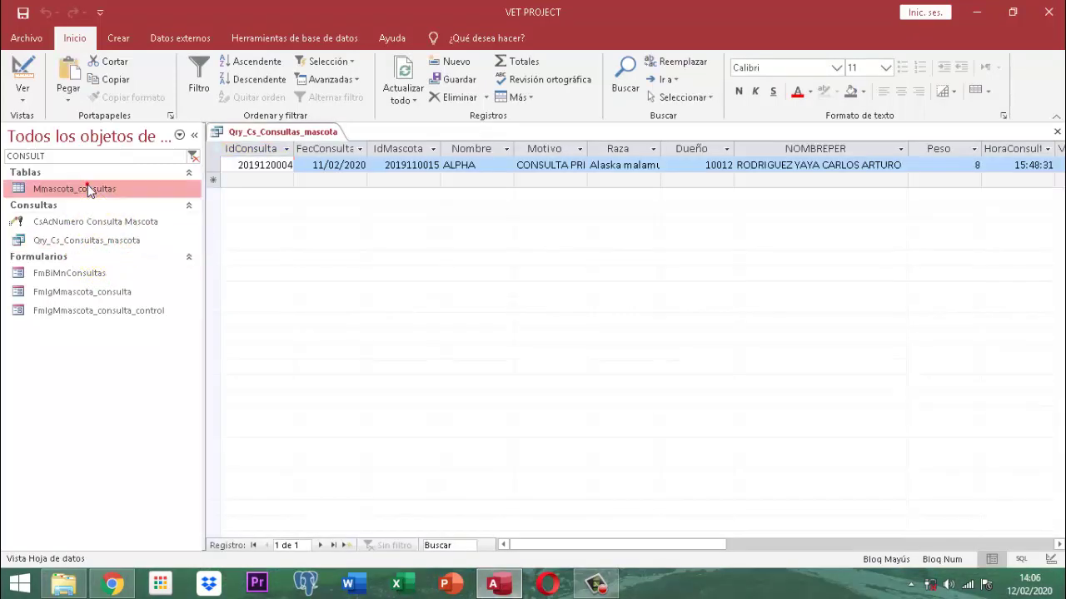
{"action": "double_click", "coordinate": [90, 190]}
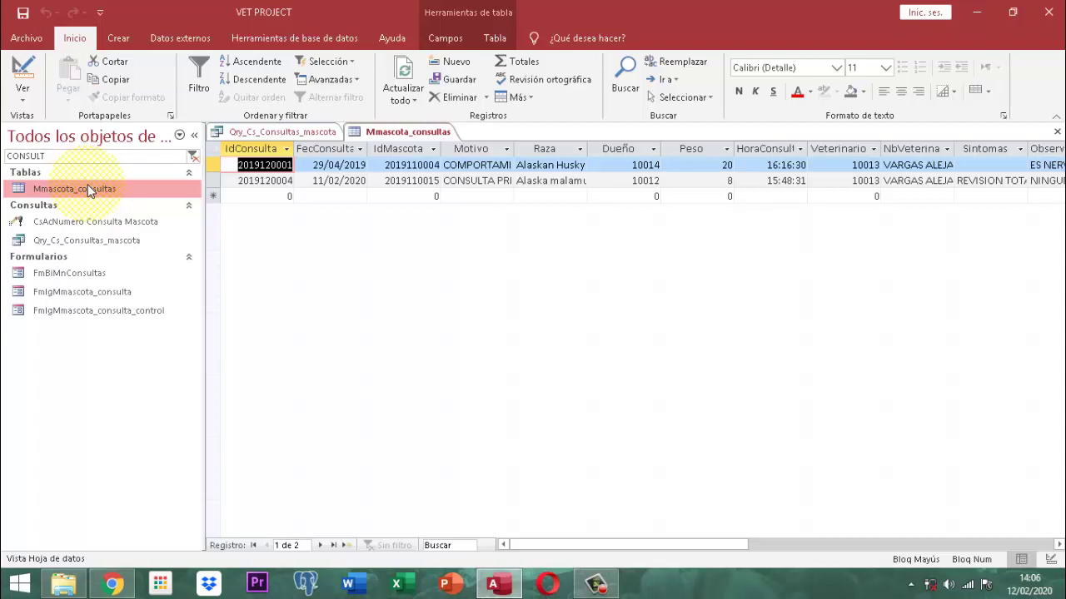
{"action": "left_click", "coordinate": [260, 133]}
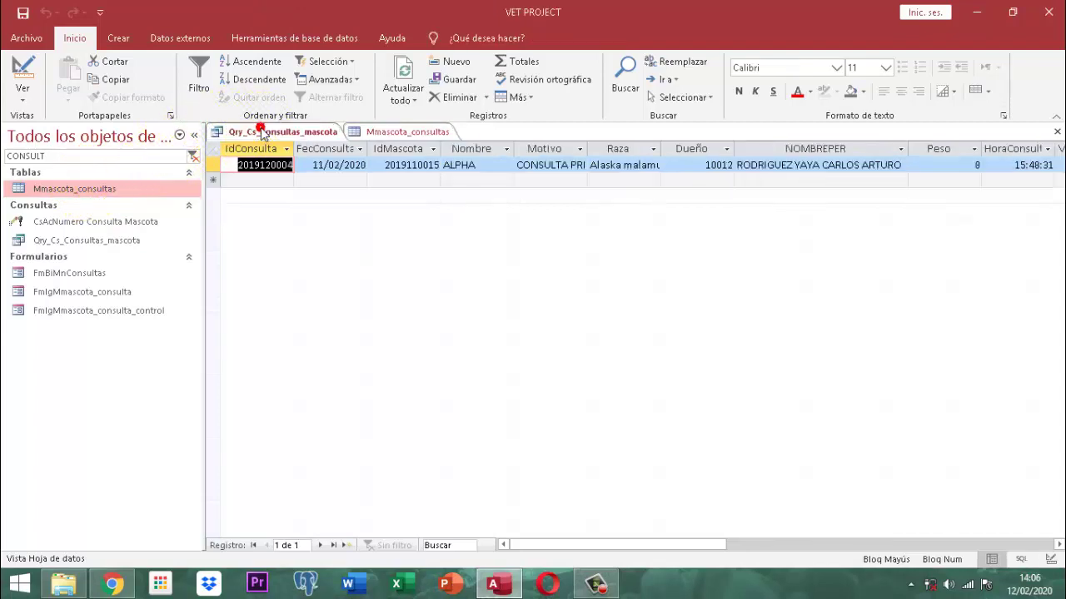
{"action": "left_click", "coordinate": [439, 133]}
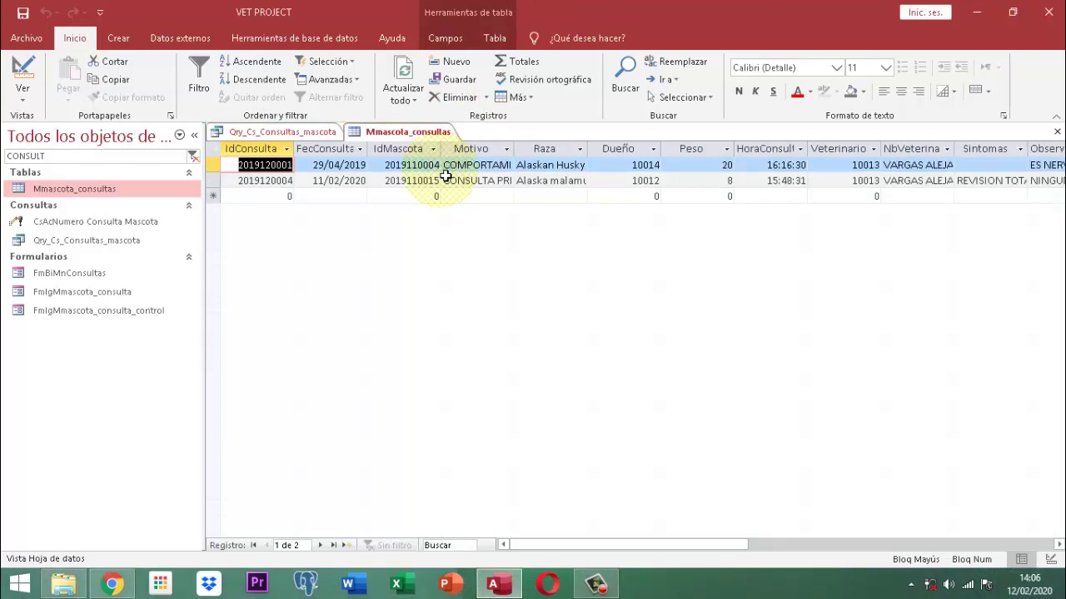
{"action": "right_click", "coordinate": [378, 133]}
{"action": "left_click", "coordinate": [308, 137]}
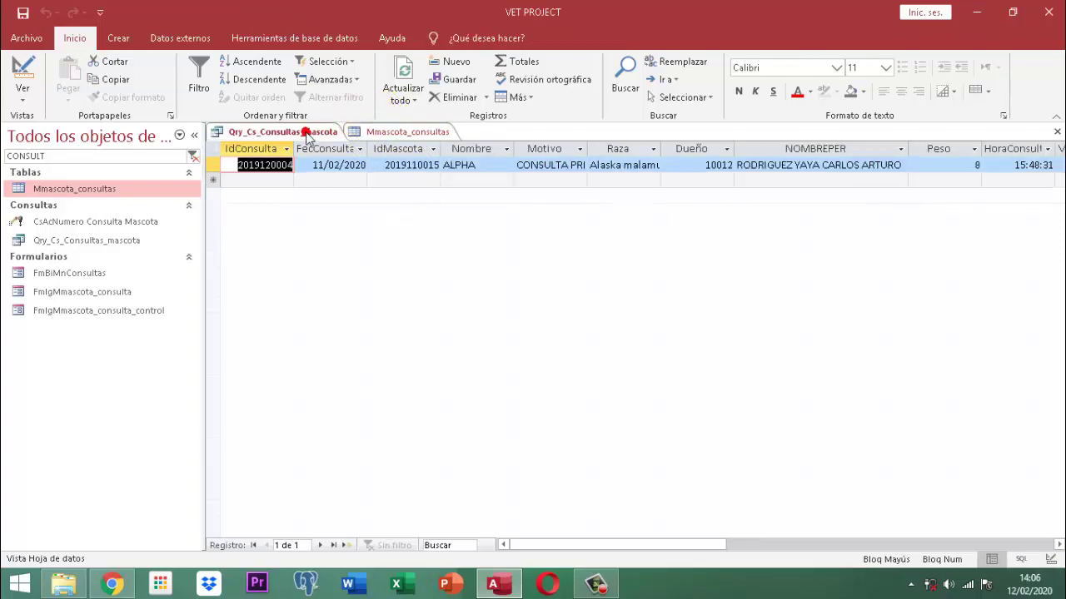
{"action": "left_click", "coordinate": [386, 132]}
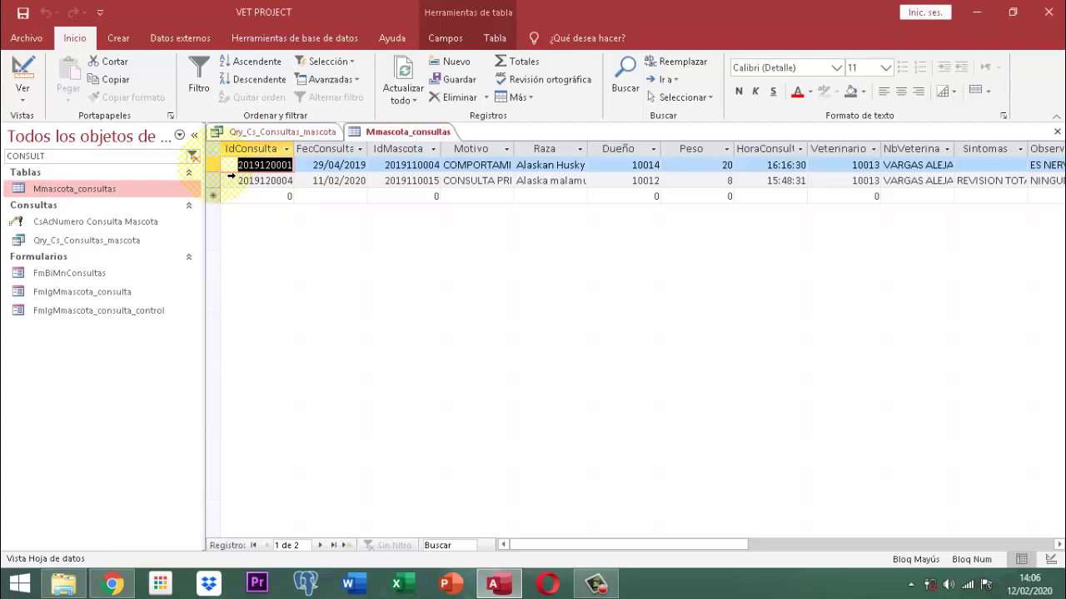
{"action": "right_click", "coordinate": [263, 131]}
{"action": "left_click", "coordinate": [293, 161]}
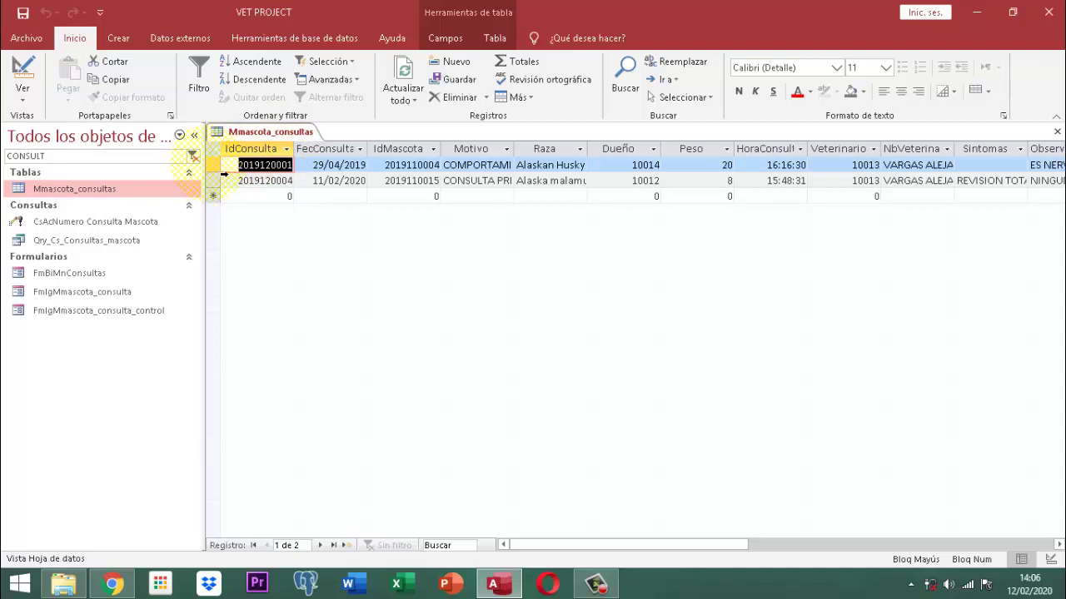
Delete the consultation record dated 29/04/2019 from Mmascota_consultas, then save and close the table
{"action": "right_click", "coordinate": [214, 165]}
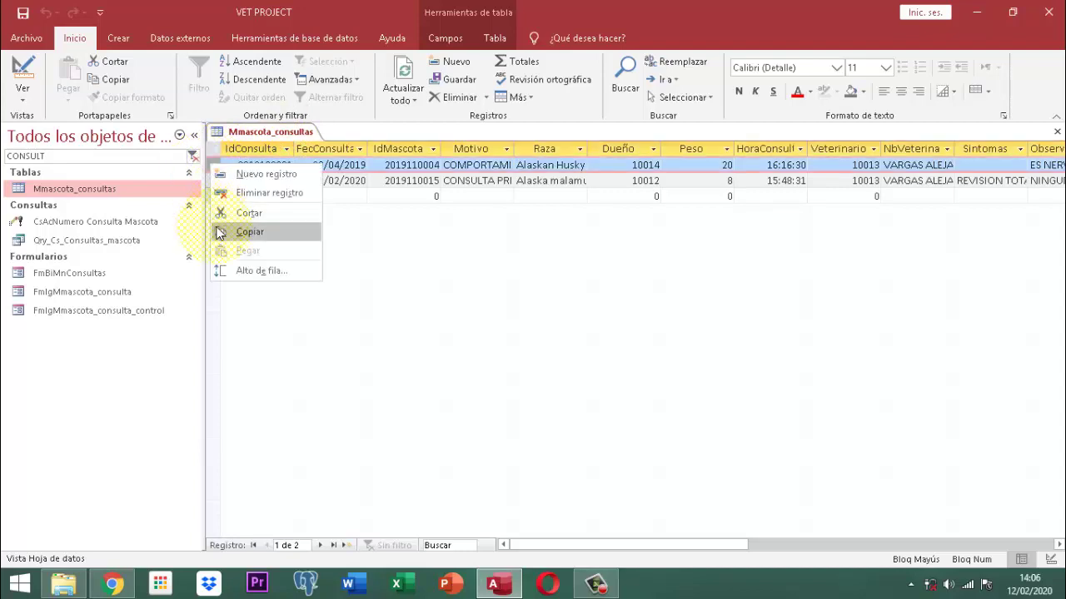
{"action": "left_click", "coordinate": [252, 194]}
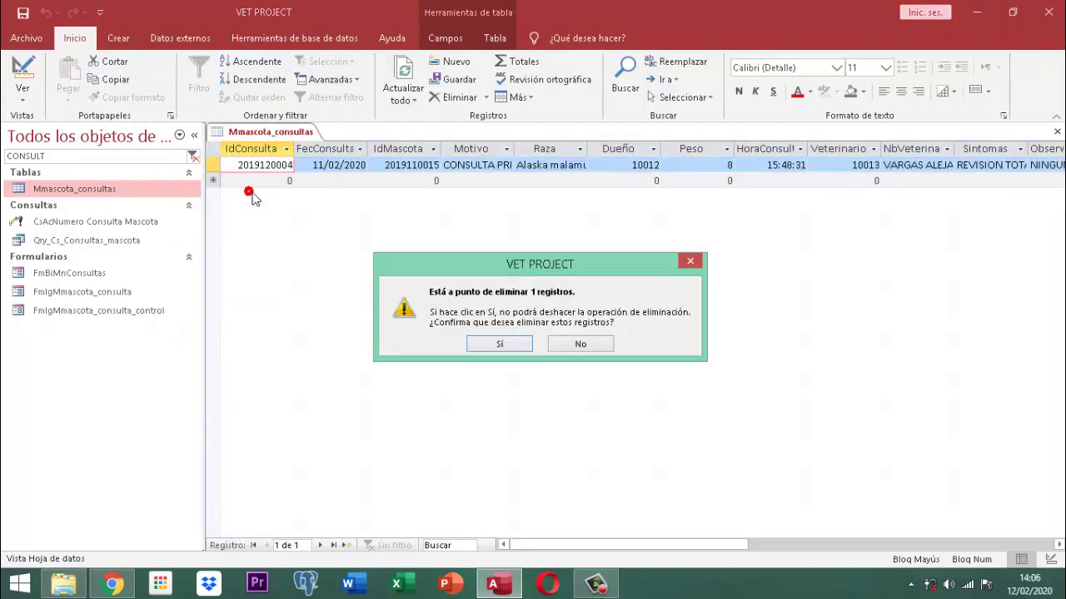
{"action": "left_click", "coordinate": [496, 344]}
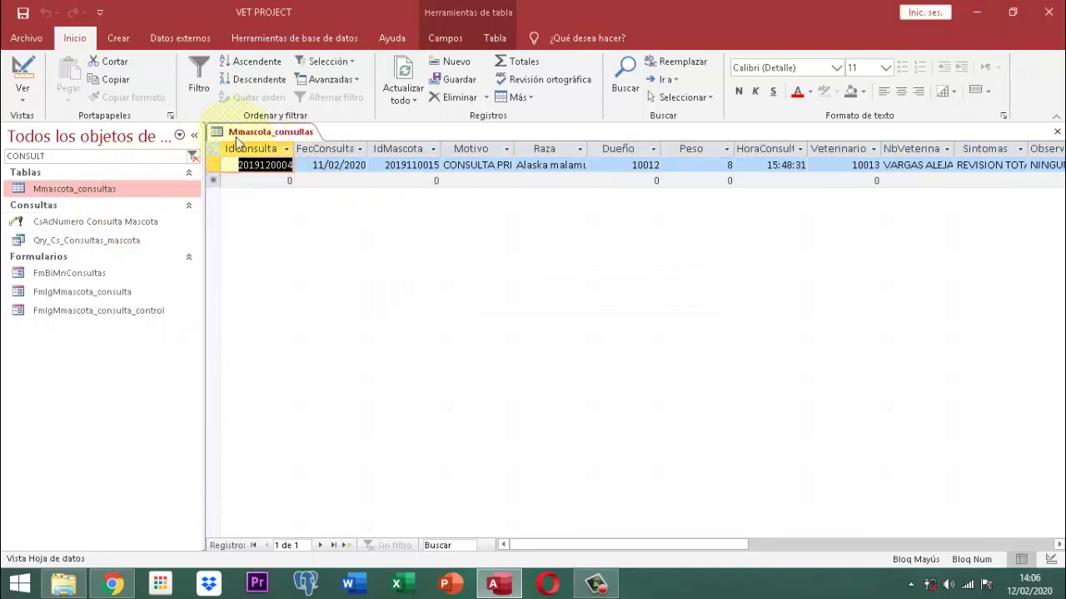
{"action": "right_click", "coordinate": [283, 135]}
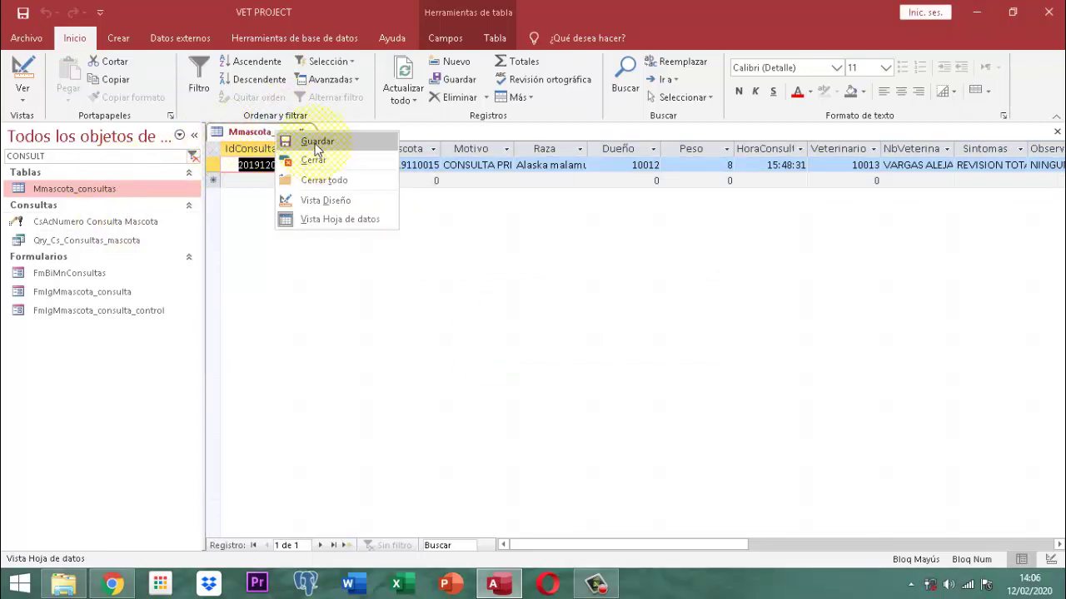
{"action": "left_click", "coordinate": [315, 140]}
{"action": "right_click", "coordinate": [283, 135]}
{"action": "left_click", "coordinate": [315, 158]}
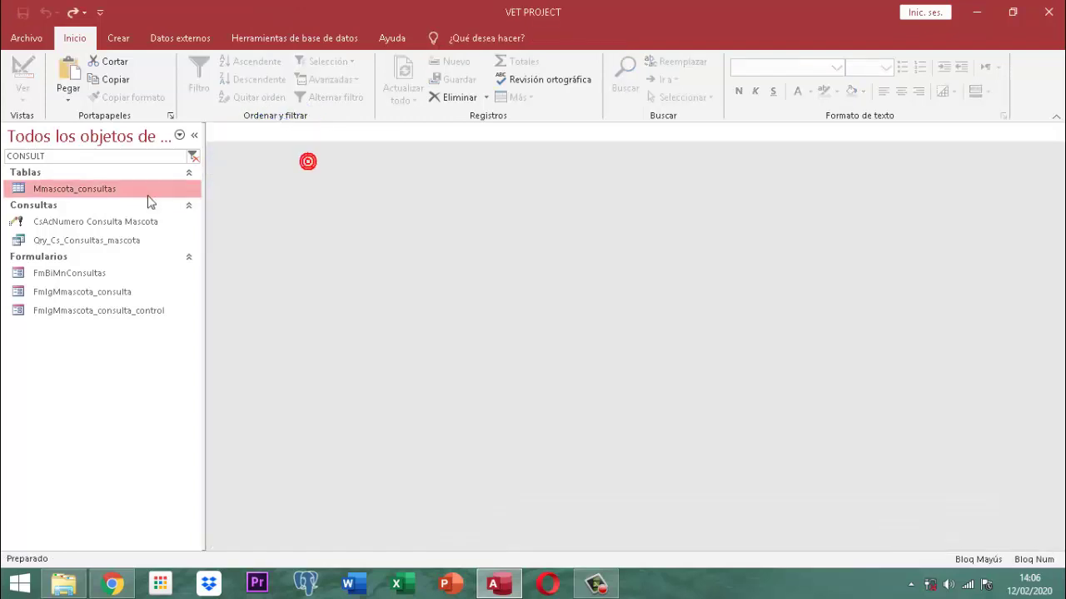
Examine the records of Qry_Cs_Consultas_mascota and of Mmascota_consultas again, closing each one after viewing it
{"action": "double_click", "coordinate": [81, 241]}
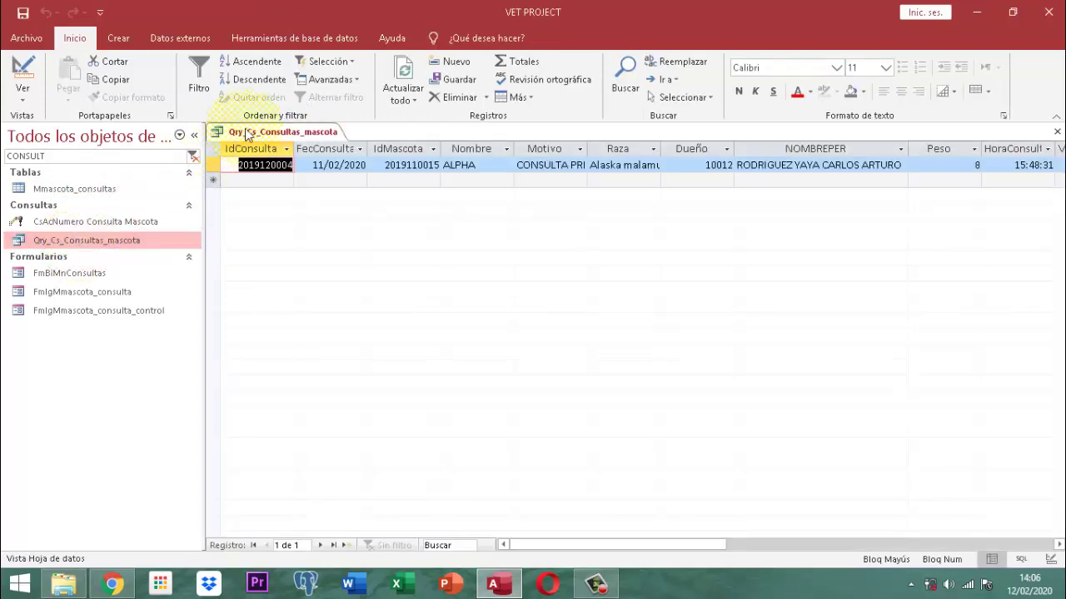
{"action": "right_click", "coordinate": [276, 133]}
{"action": "left_click", "coordinate": [291, 155]}
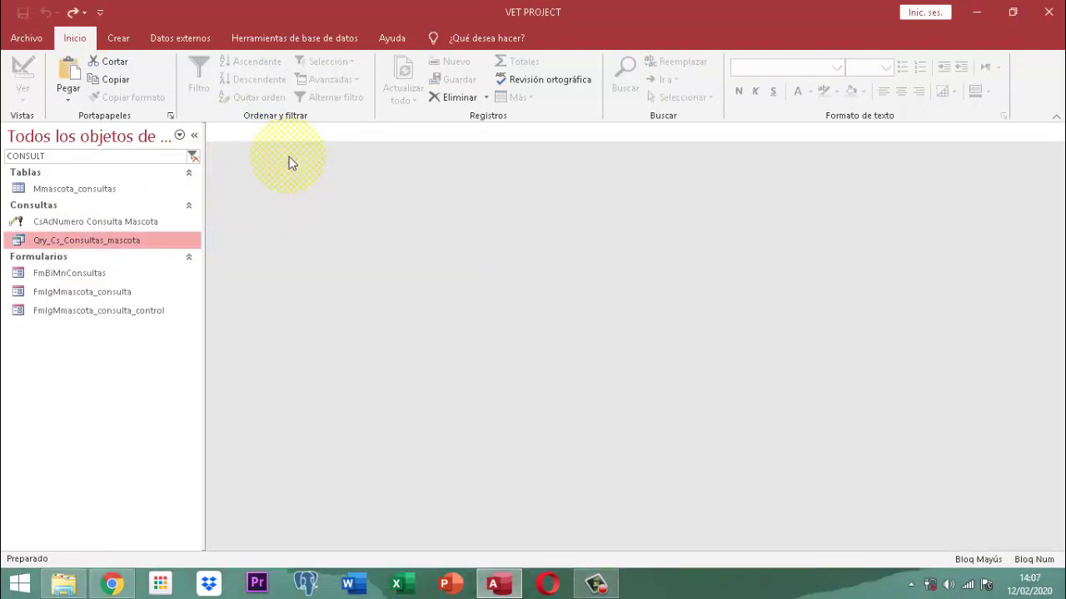
{"action": "double_click", "coordinate": [118, 241]}
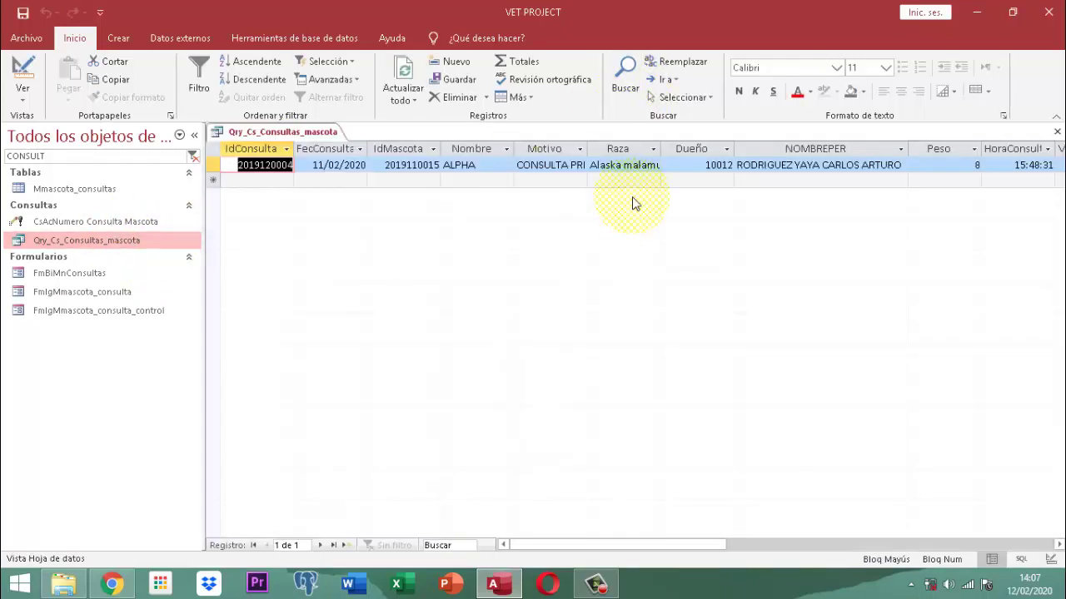
{"action": "right_click", "coordinate": [315, 138]}
{"action": "left_click", "coordinate": [345, 160]}
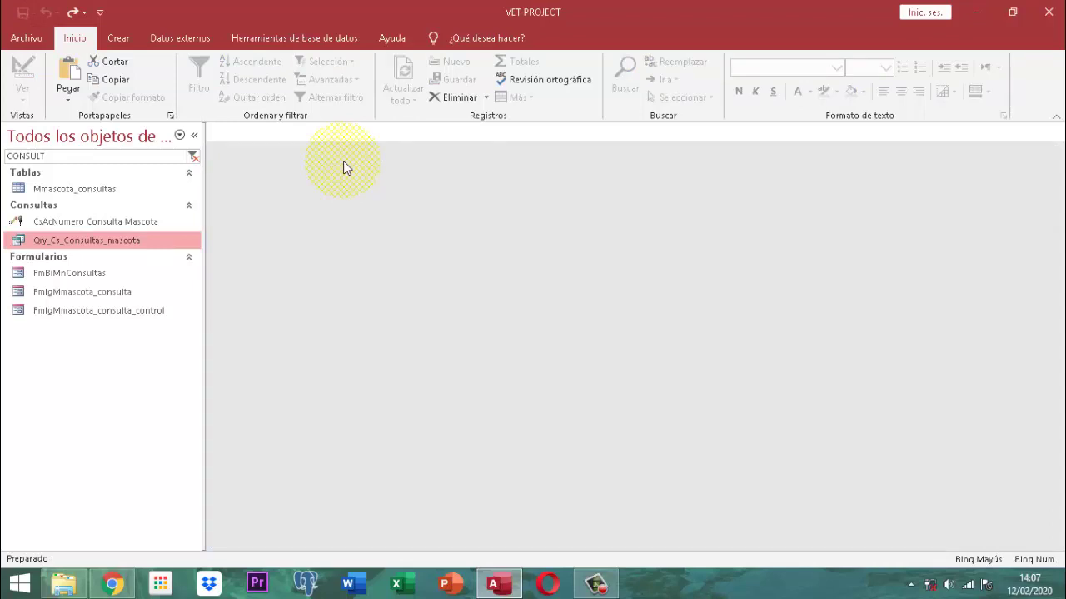
{"action": "double_click", "coordinate": [116, 241]}
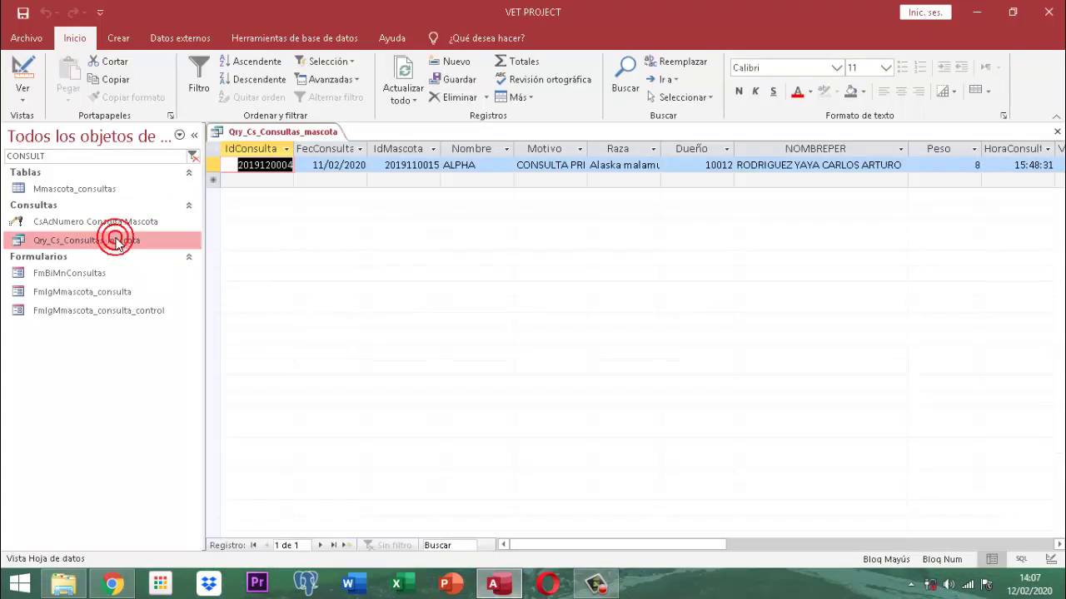
{"action": "right_click", "coordinate": [307, 133]}
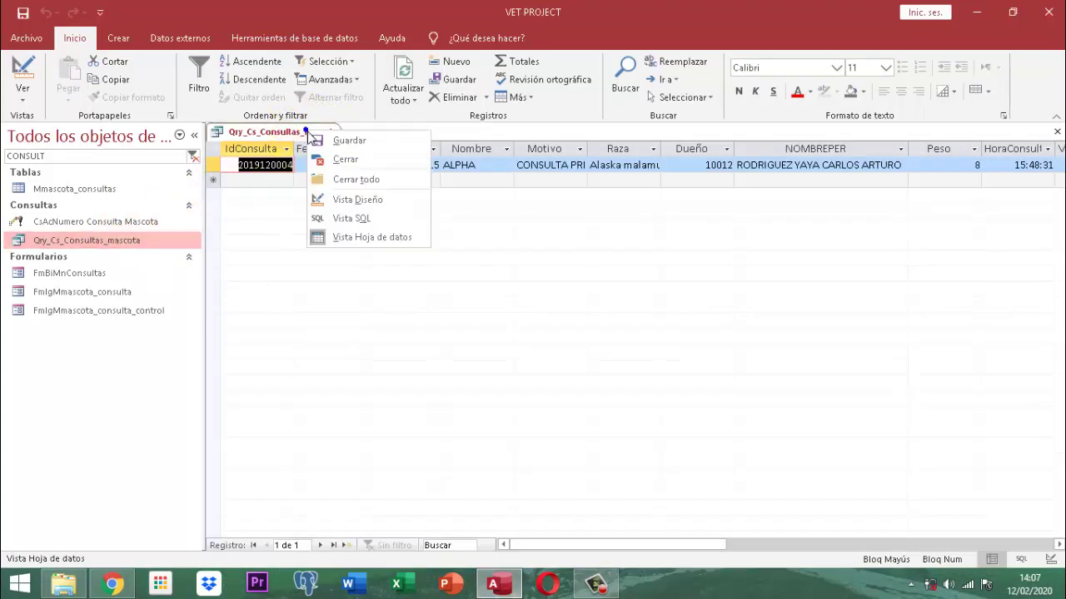
{"action": "left_click", "coordinate": [353, 158]}
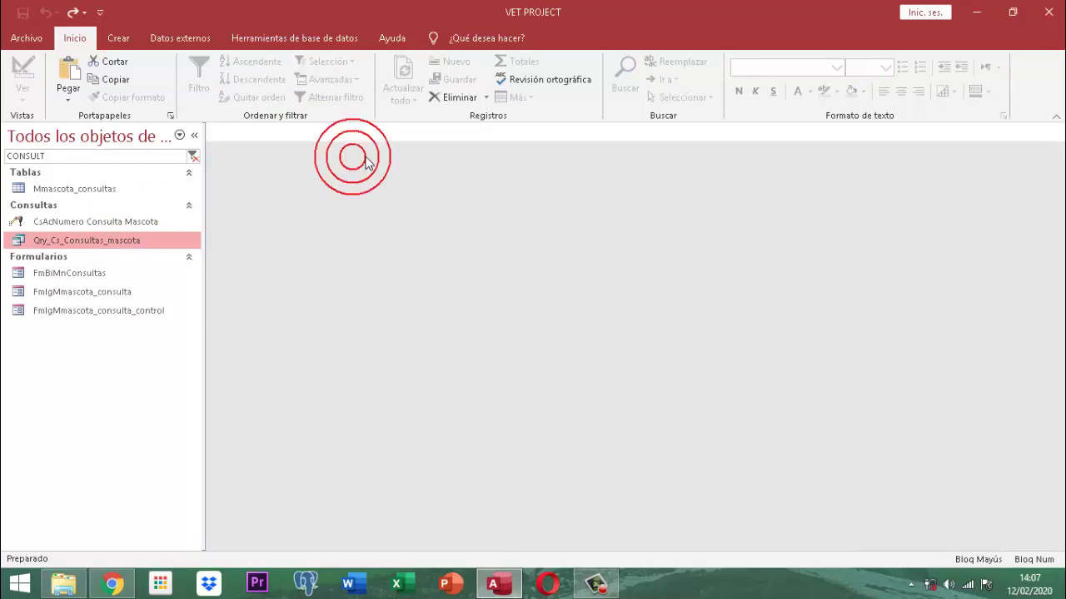
{"action": "double_click", "coordinate": [114, 191]}
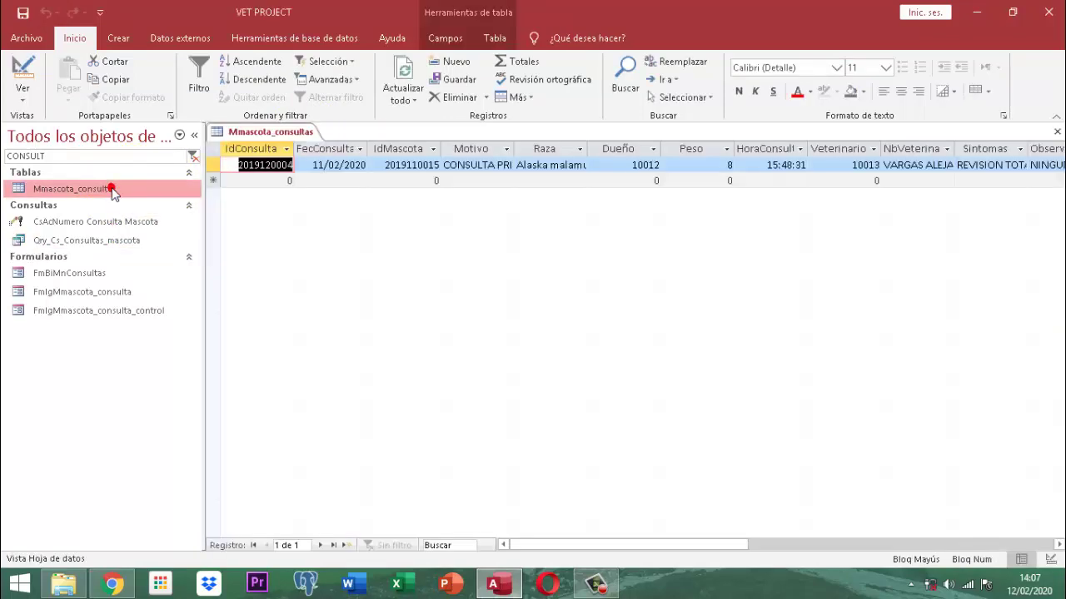
{"action": "right_click", "coordinate": [263, 132]}
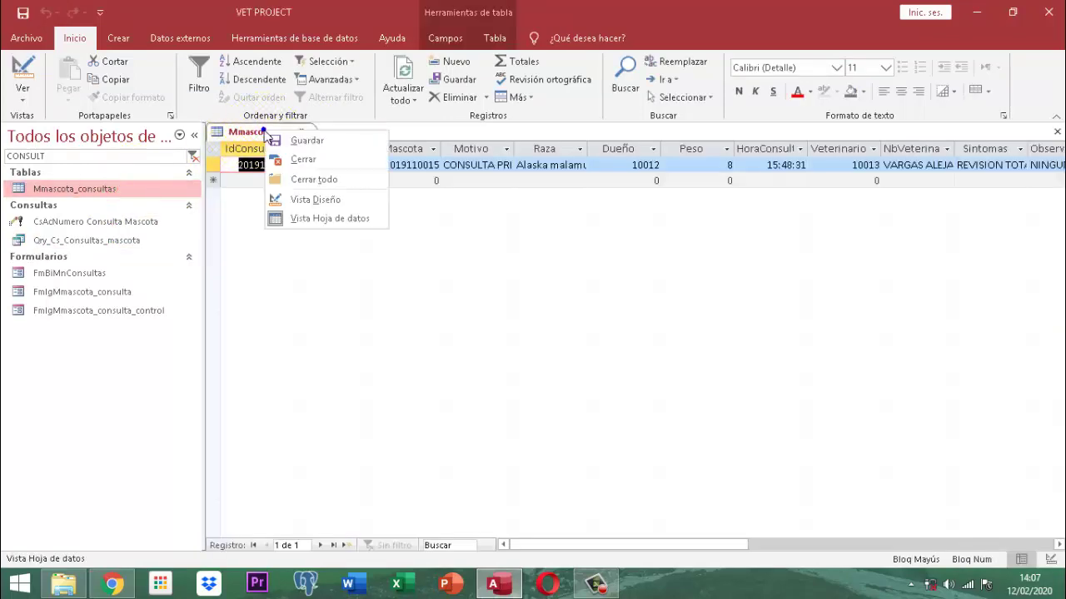
{"action": "left_click", "coordinate": [288, 159]}
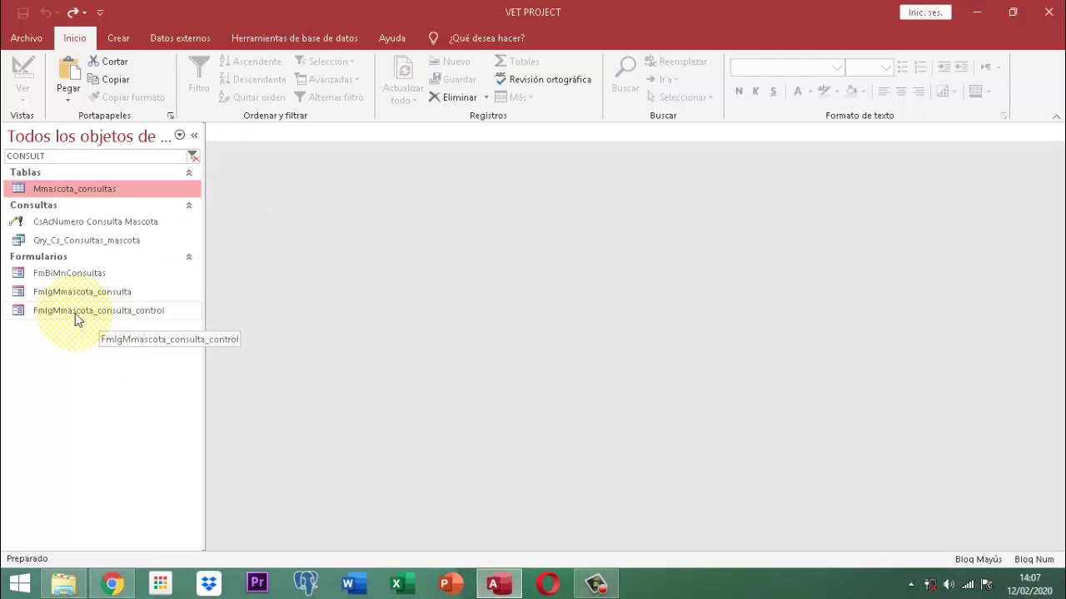
Paste a copy of the form FmIgMmascota_consulta_control under the name FmaCMmascota_consulta_control
{"action": "key", "text": "ctrl+y"}
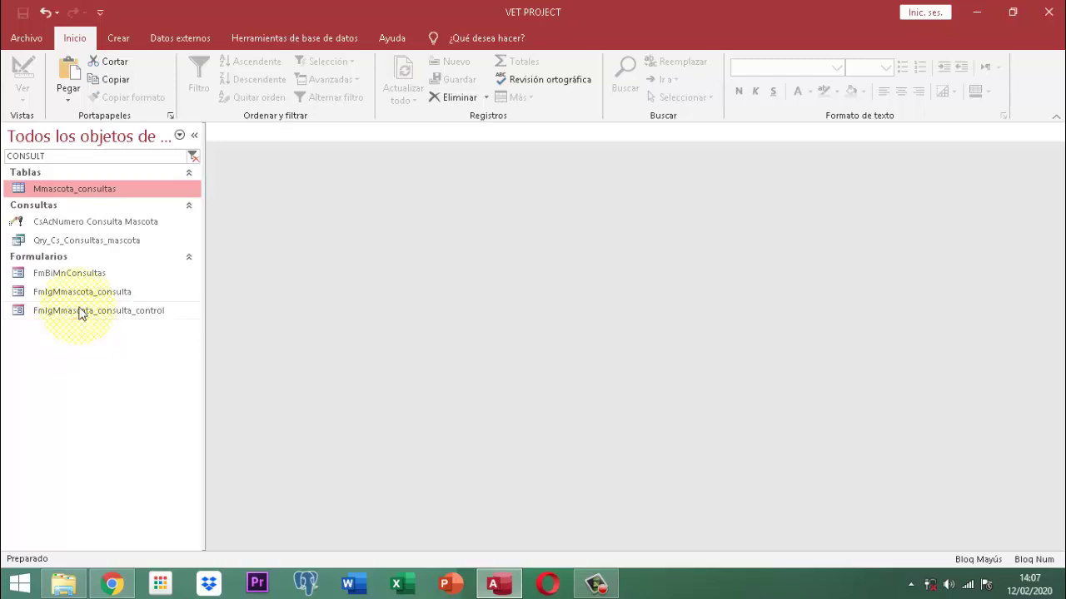
{"action": "left_click", "coordinate": [80, 312]}
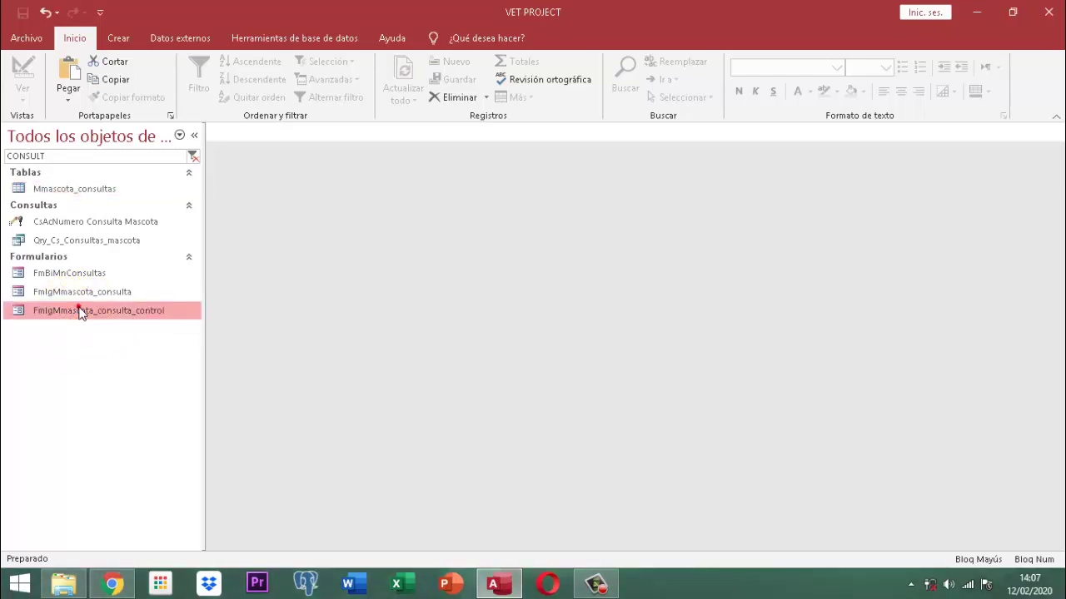
{"action": "key", "text": "ctrl+v"}
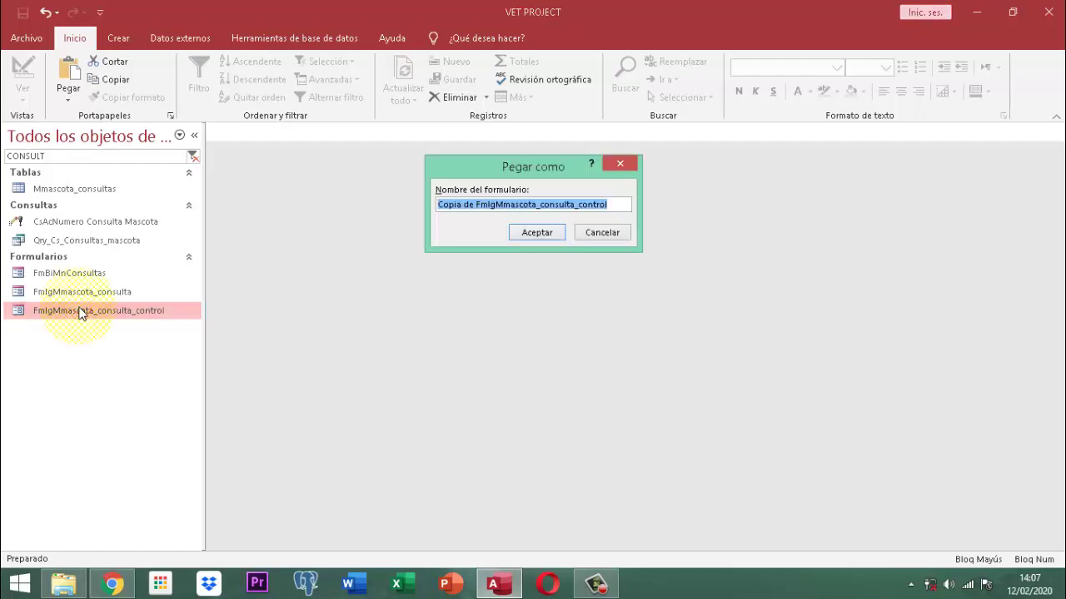
{"action": "key", "text": "Home"}
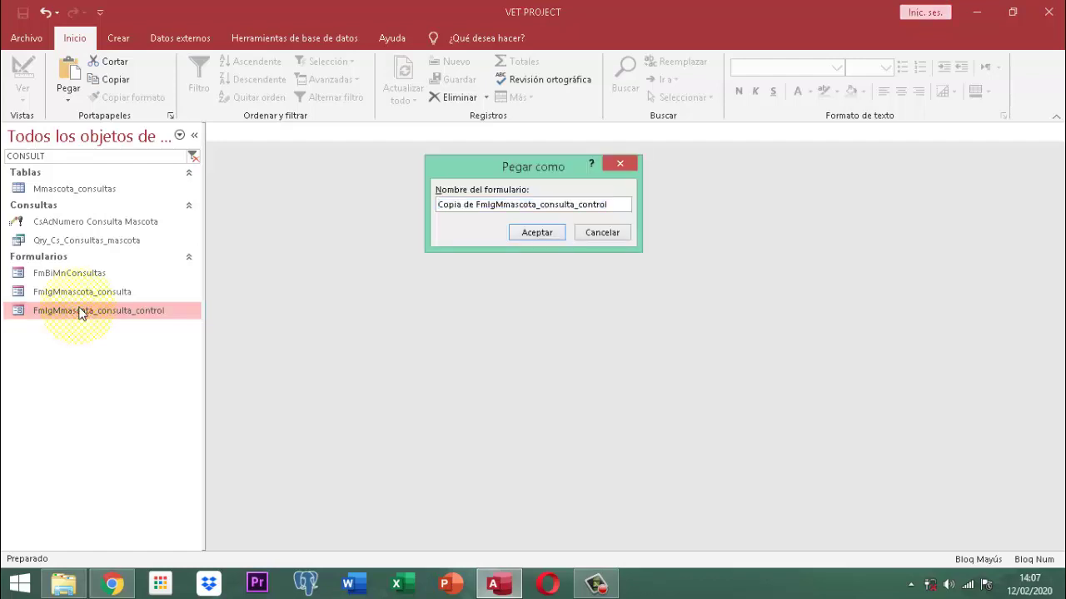
{"action": "key", "text": "Delete"}
{"action": "key", "text": "Delete"}
{"action": "key", "text": "Delete"}
{"action": "key", "text": "Delete"}
{"action": "key", "text": "Delete"}
{"action": "key", "text": "Delete"}
{"action": "key", "text": "Delete"}
{"action": "key", "text": "Delete"}
{"action": "key", "text": "Delete"}
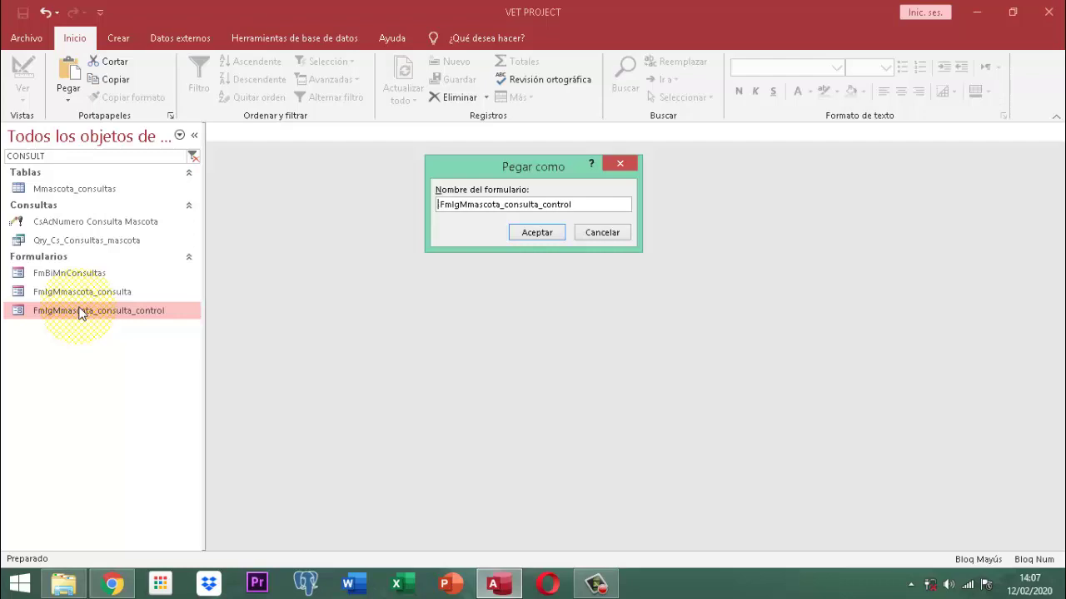
{"action": "key", "text": "Delete"}
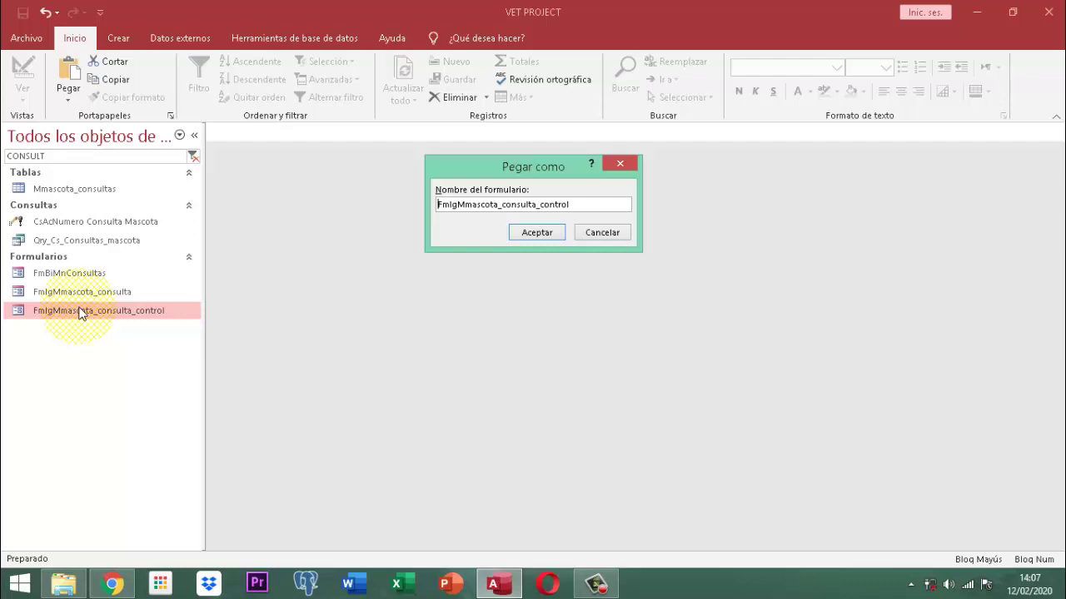
{"action": "key", "text": "Right"}
{"action": "key", "text": "Right"}
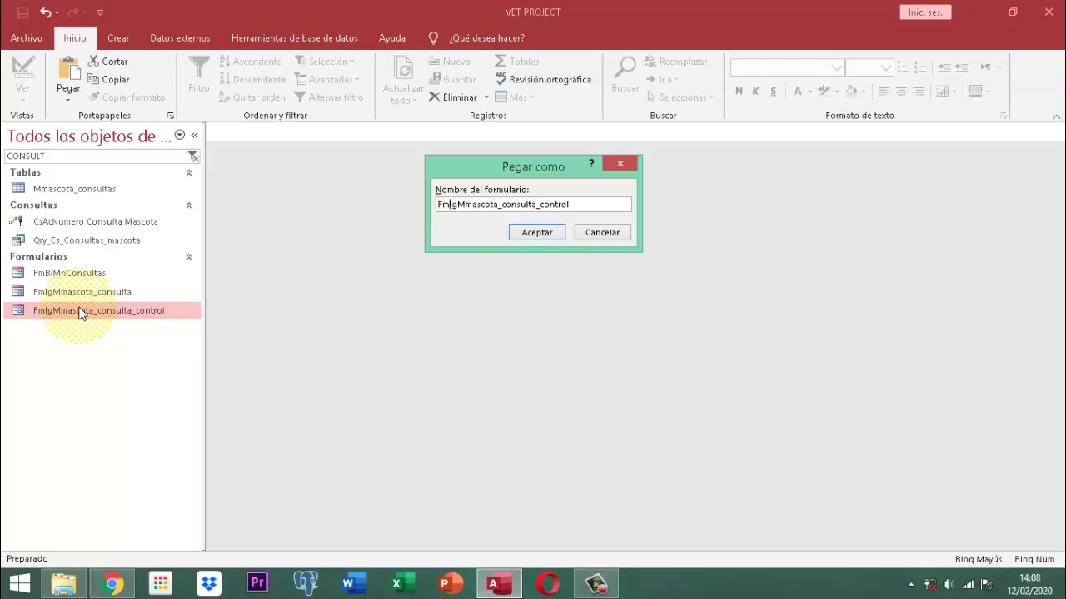
{"action": "type", "text": "aC"}
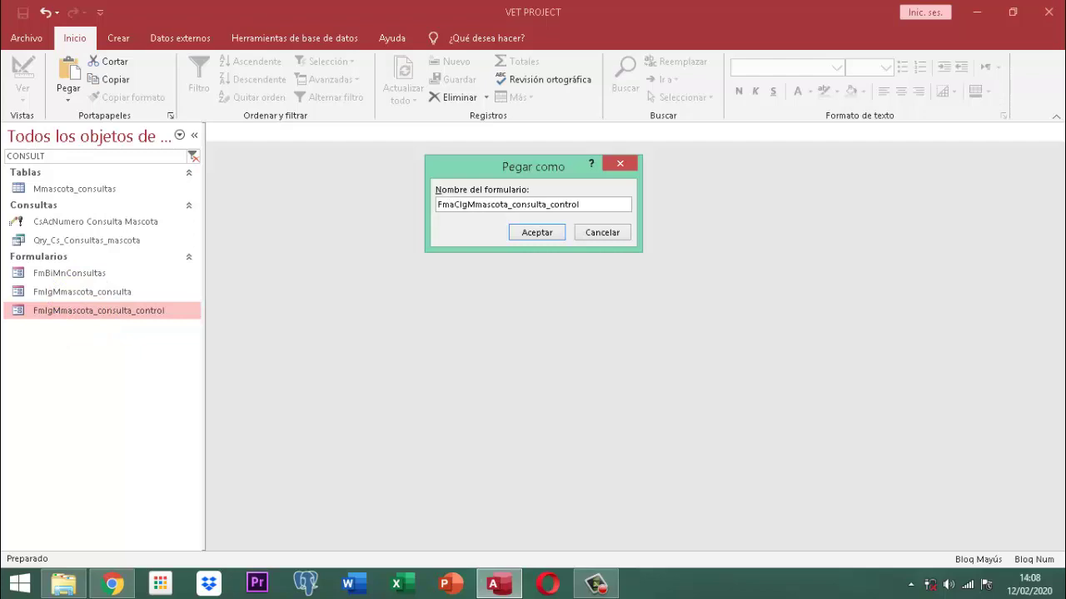
{"action": "key", "text": "Delete"}
{"action": "key", "text": "Delete"}
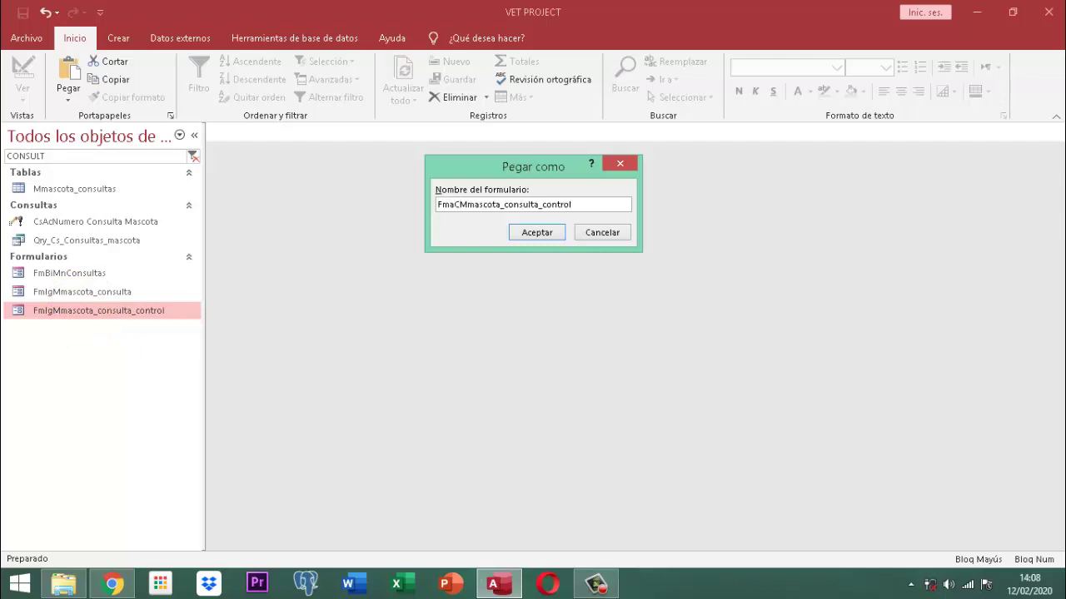
{"action": "left_click", "coordinate": [537, 233]}
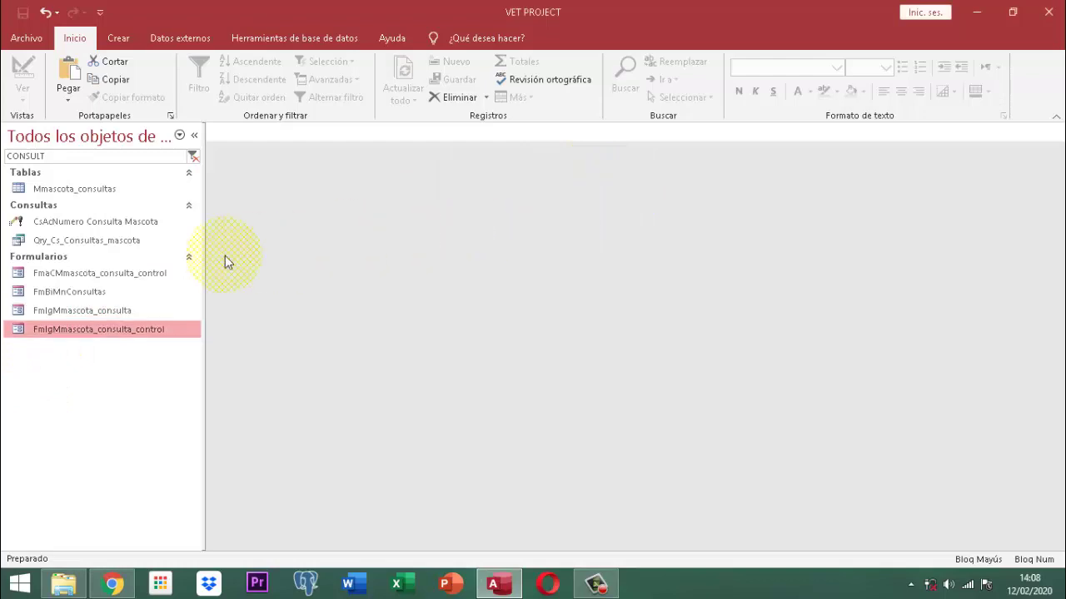
Open the form FmaCMmascota_consulta_control in Design view
{"action": "left_click", "coordinate": [117, 273]}
{"action": "right_click", "coordinate": [114, 272]}
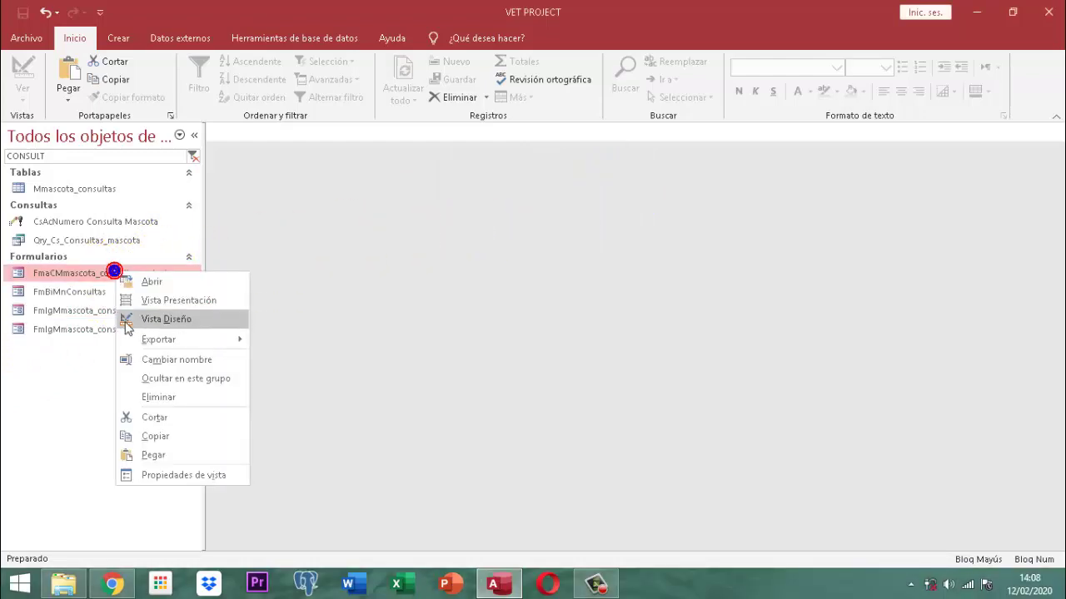
{"action": "left_click", "coordinate": [158, 320]}
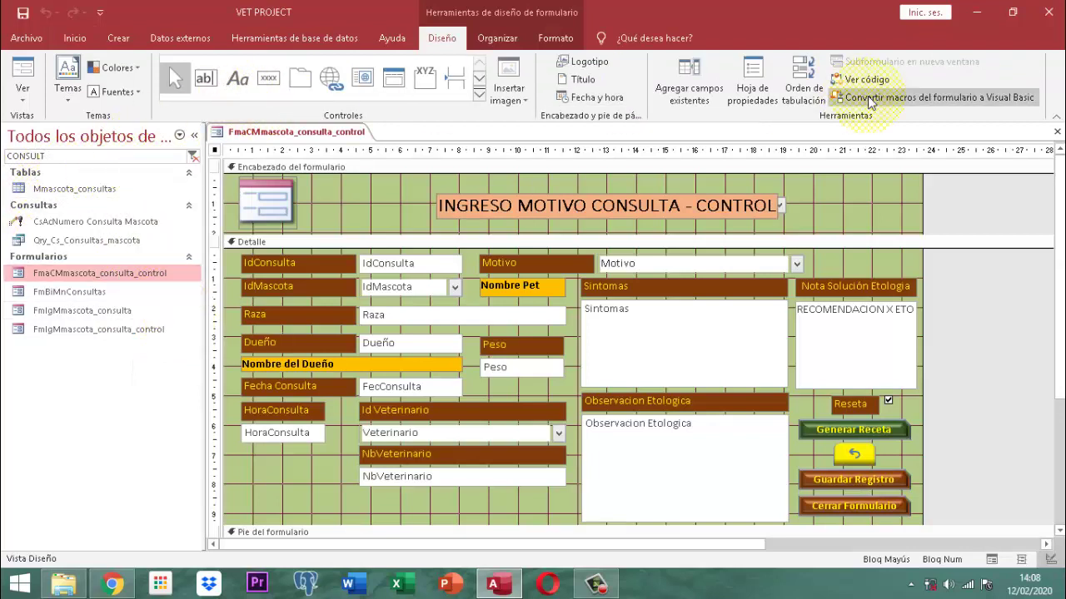
Set the form's record source to Qry_Cs_Consultas_mascota, and check the list of fields available to the form
{"action": "left_click", "coordinate": [759, 97]}
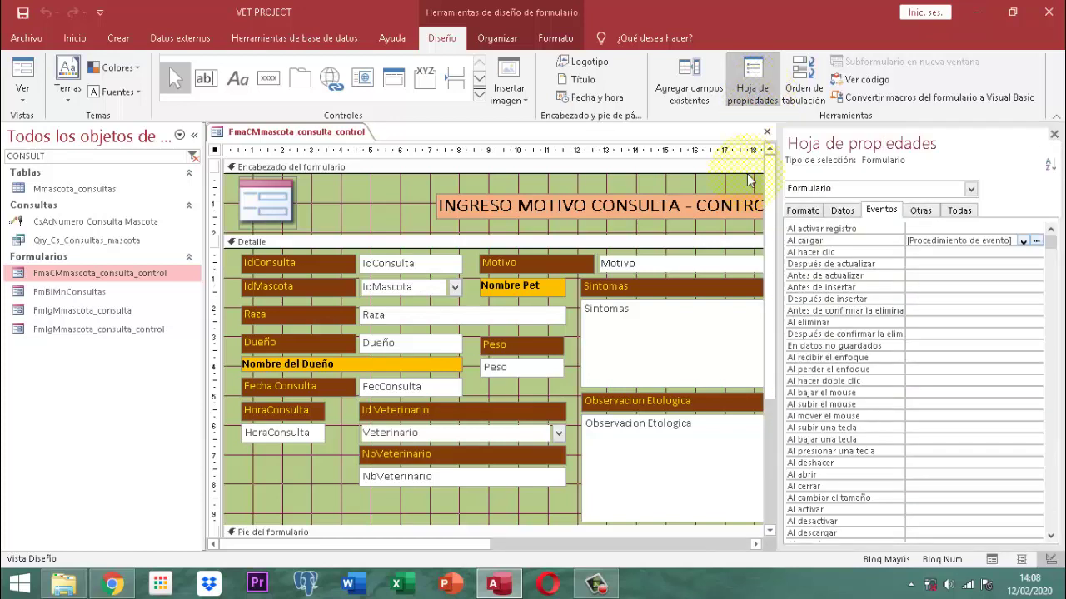
{"action": "left_click", "coordinate": [844, 211]}
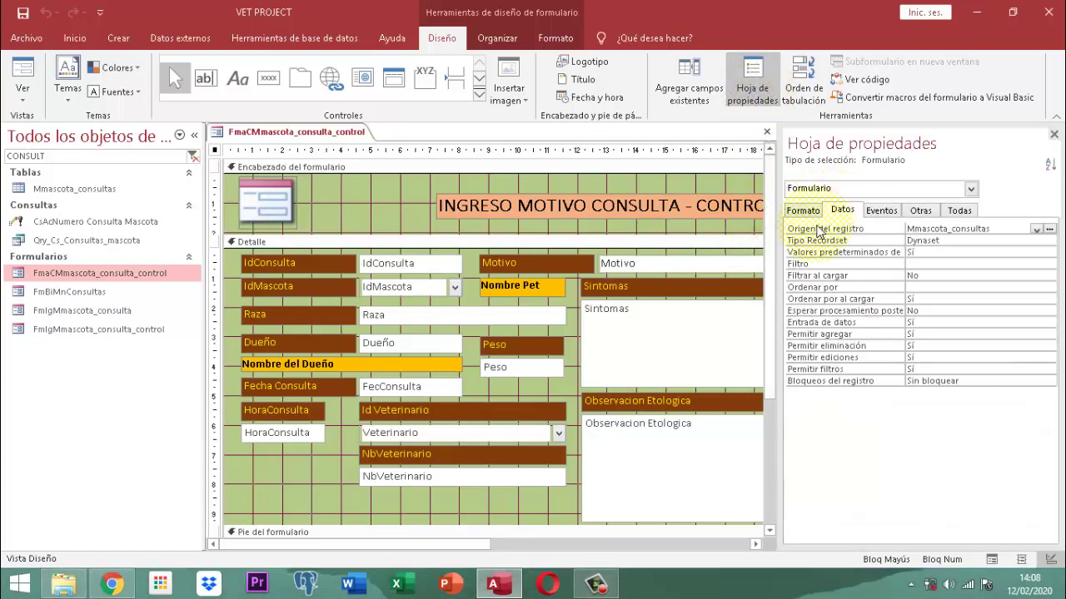
{"action": "left_click", "coordinate": [1000, 228]}
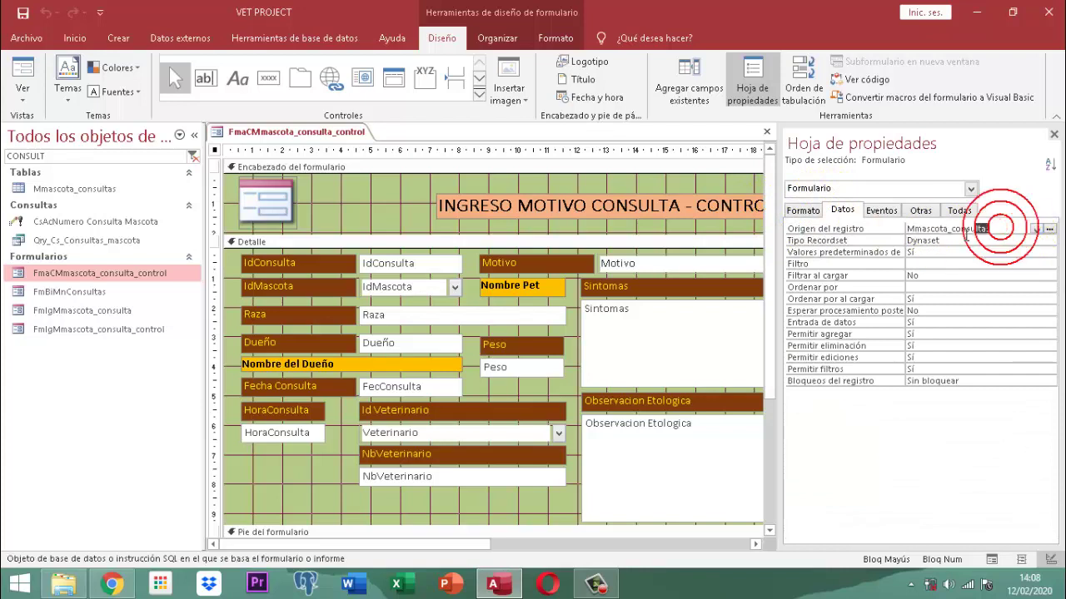
{"action": "left_click", "coordinate": [891, 233]}
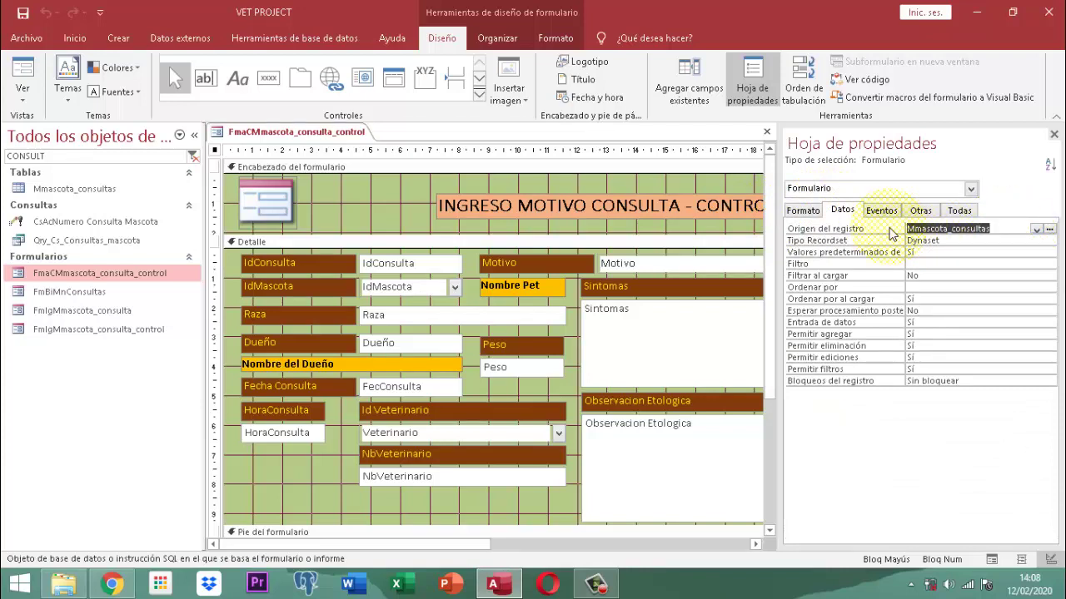
{"action": "type", "text": "qRy"}
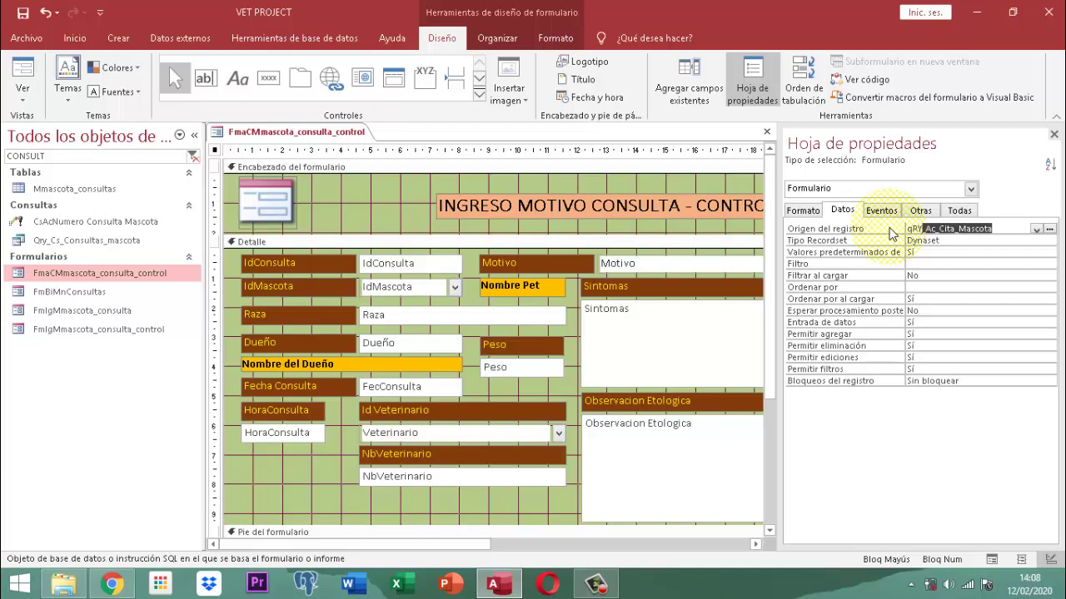
{"action": "type", "text": "_"}
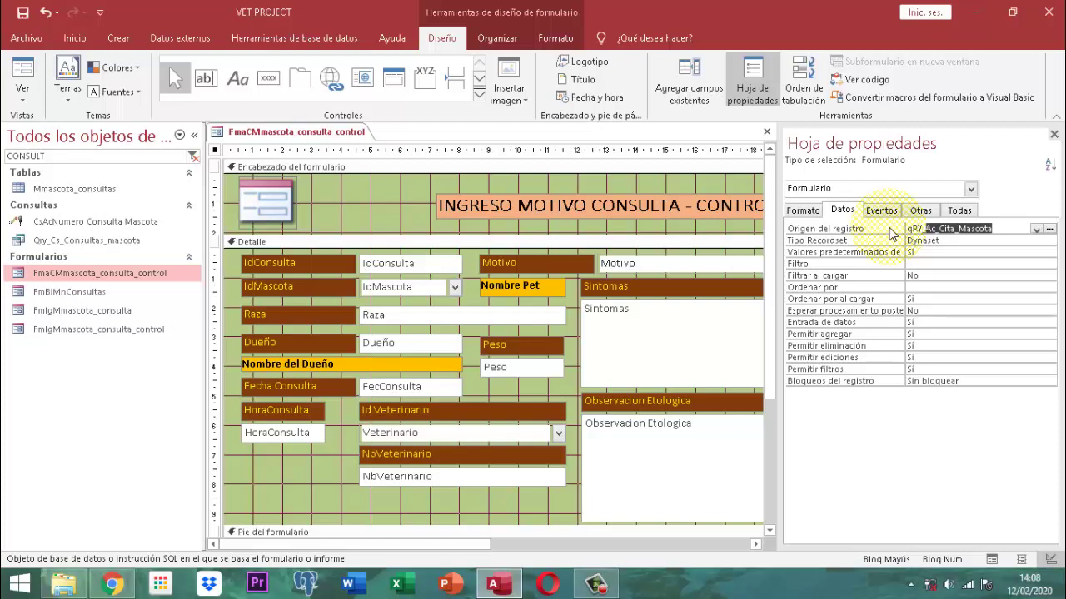
{"action": "type", "text": "Cs_cONsultas"}
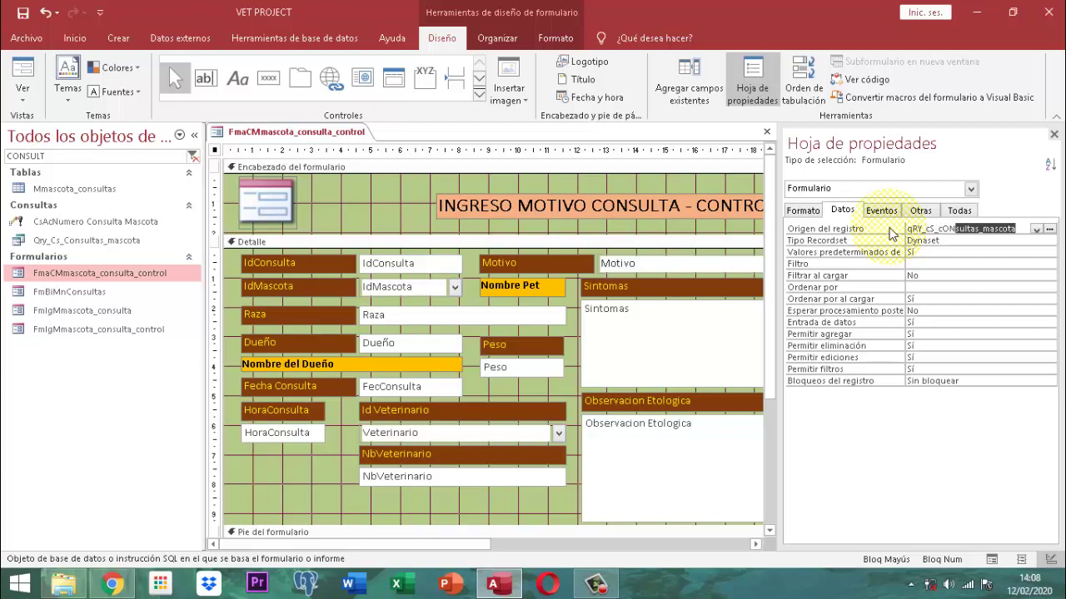
{"action": "key", "text": "Return"}
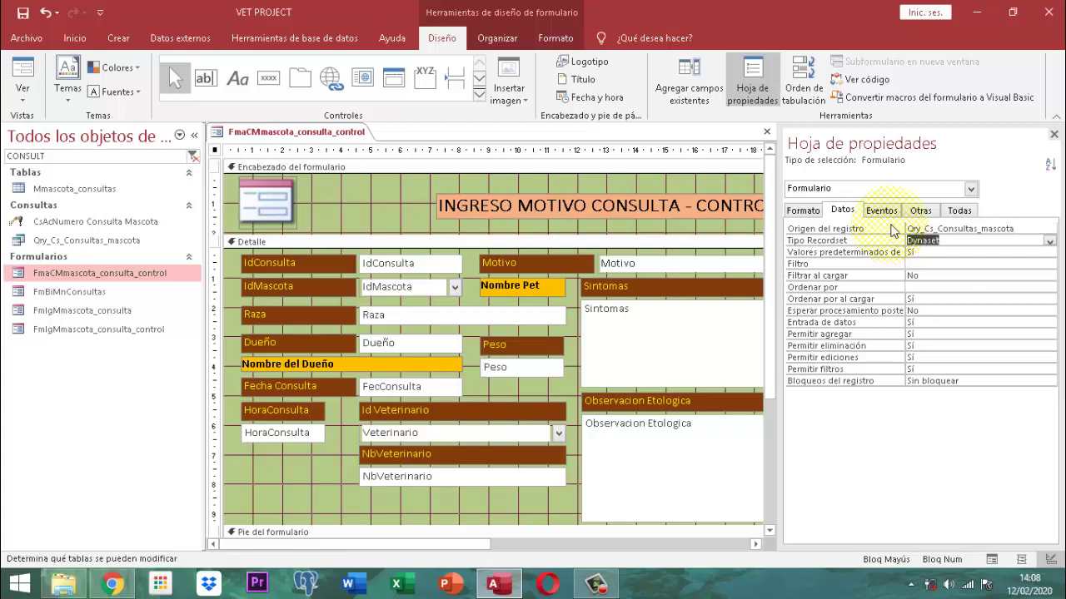
{"action": "left_click", "coordinate": [1053, 134]}
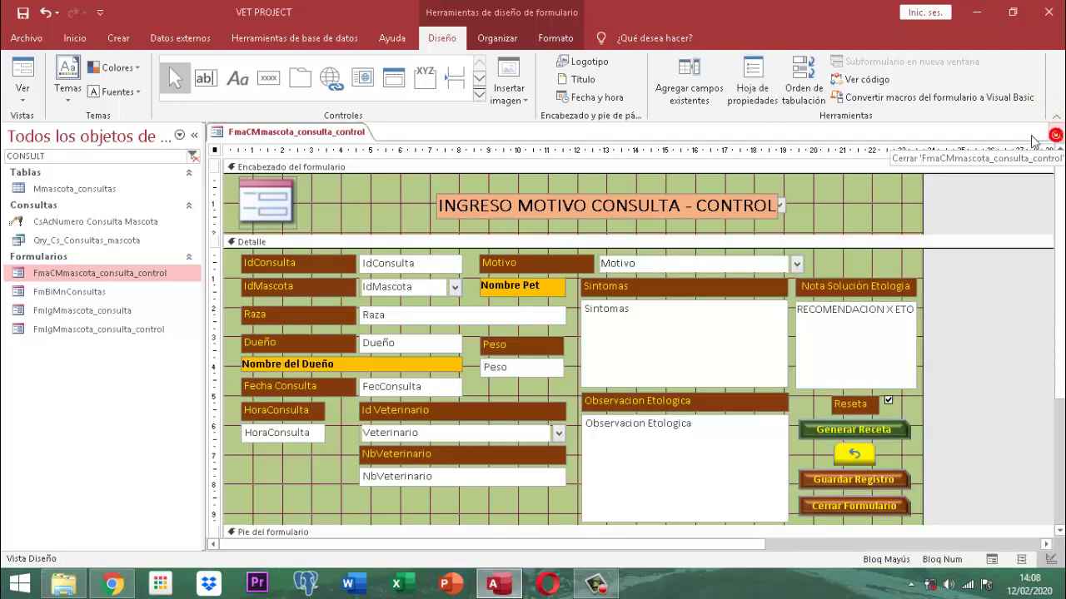
{"action": "left_click", "coordinate": [692, 68]}
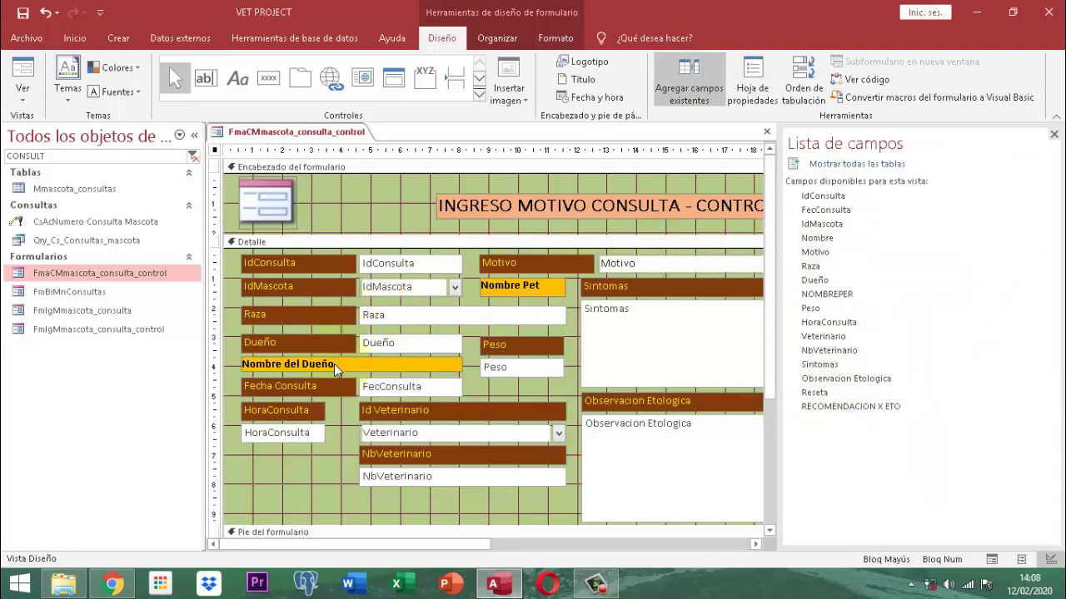
{"action": "left_click", "coordinate": [833, 296]}
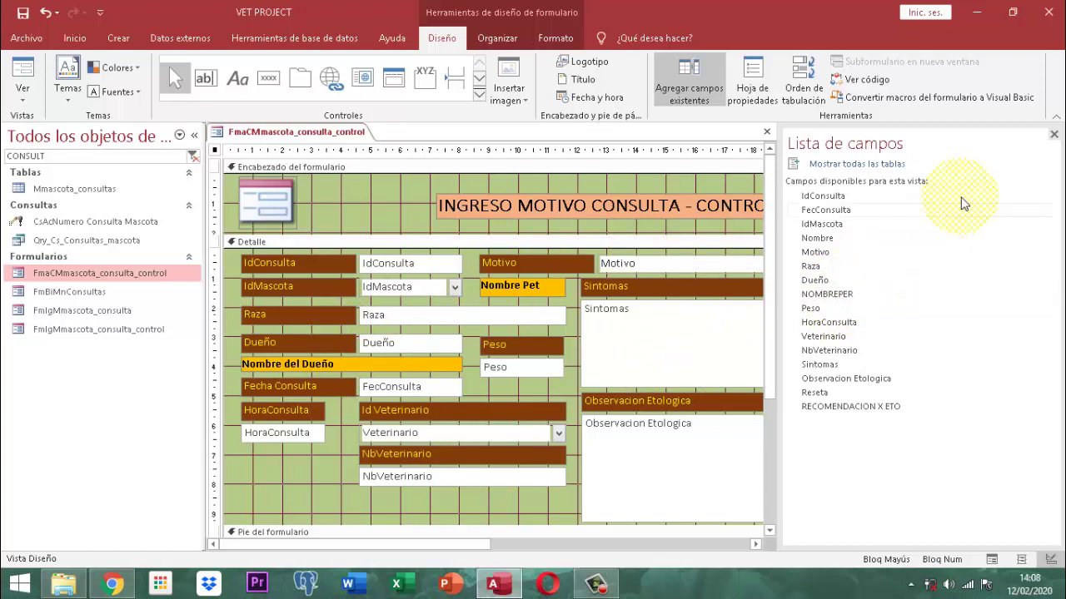
{"action": "left_click", "coordinate": [1054, 135]}
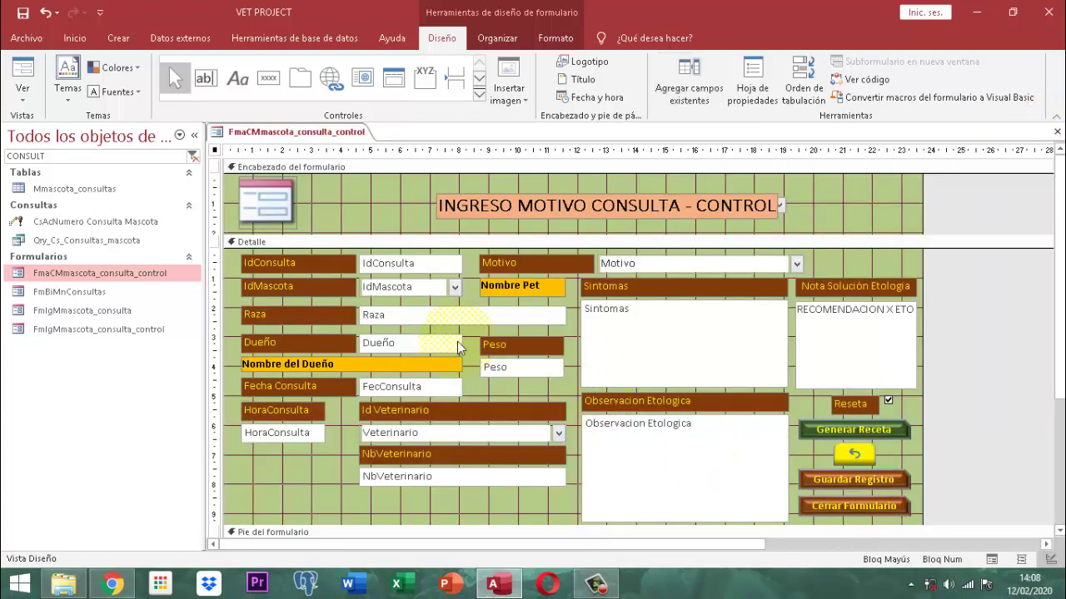
In the form's load event code, delete everything from the CTDORCSCTRL declaration through Me.IdMascota.SetFocus, keeping only the ImagenEf picture assignment
{"action": "left_click", "coordinate": [216, 151]}
{"action": "left_click", "coordinate": [765, 87]}
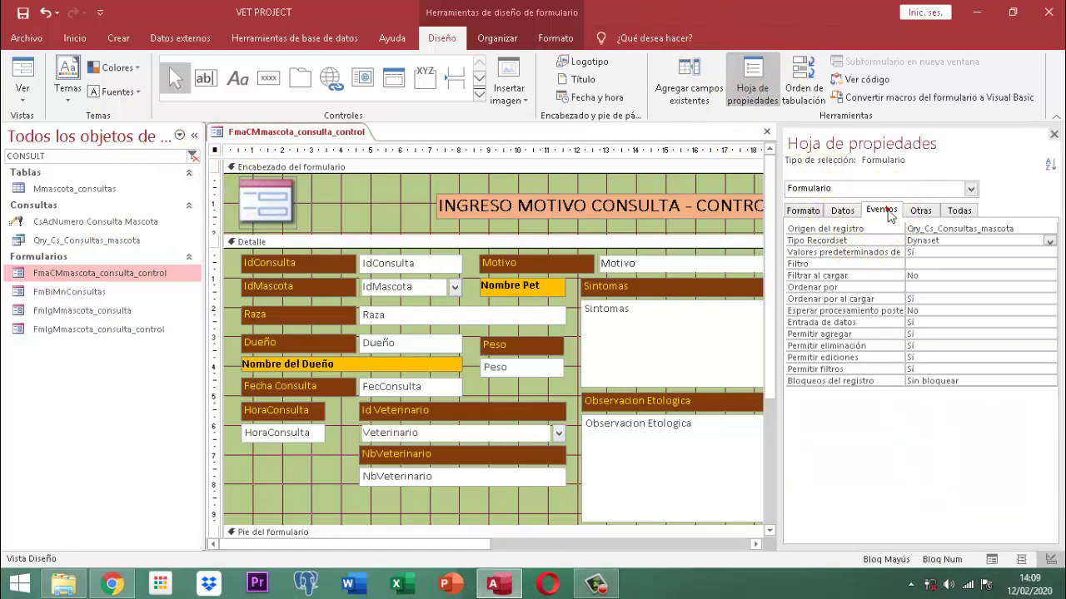
{"action": "left_click", "coordinate": [887, 213]}
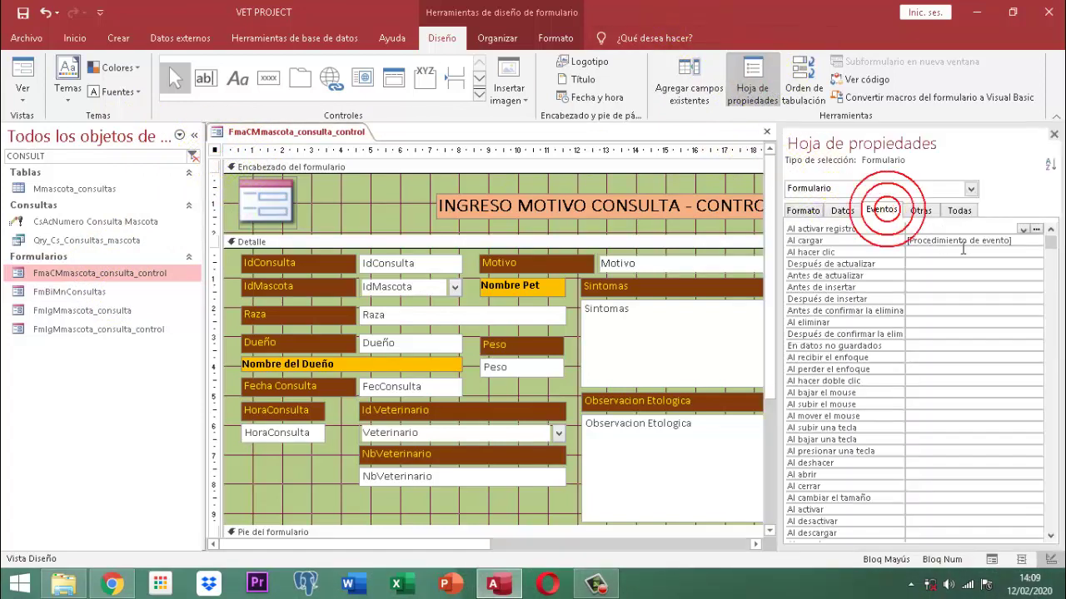
{"action": "left_click", "coordinate": [941, 240]}
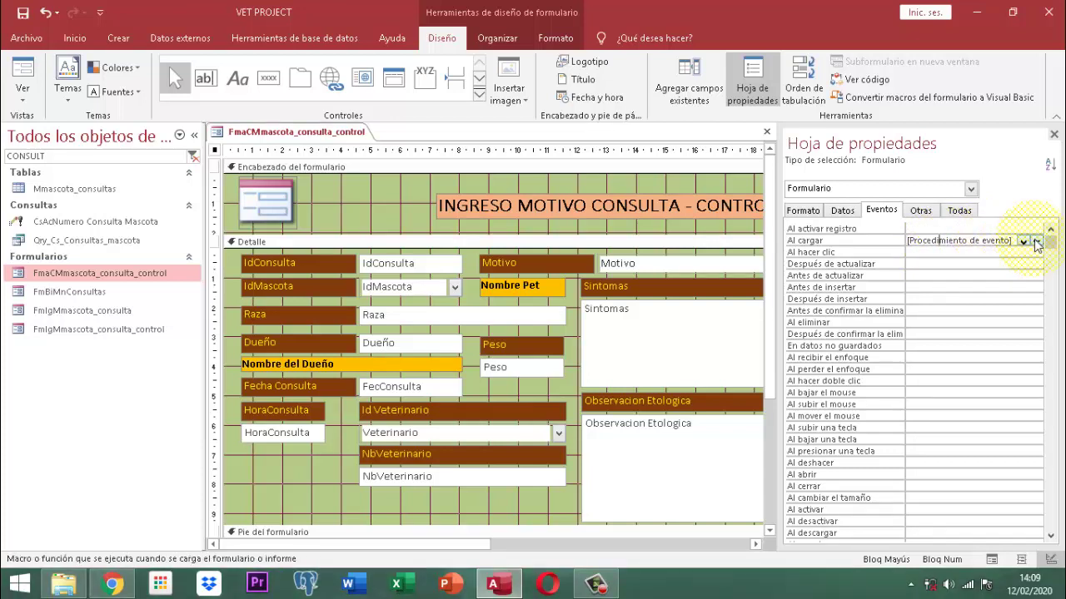
{"action": "left_click", "coordinate": [1036, 241]}
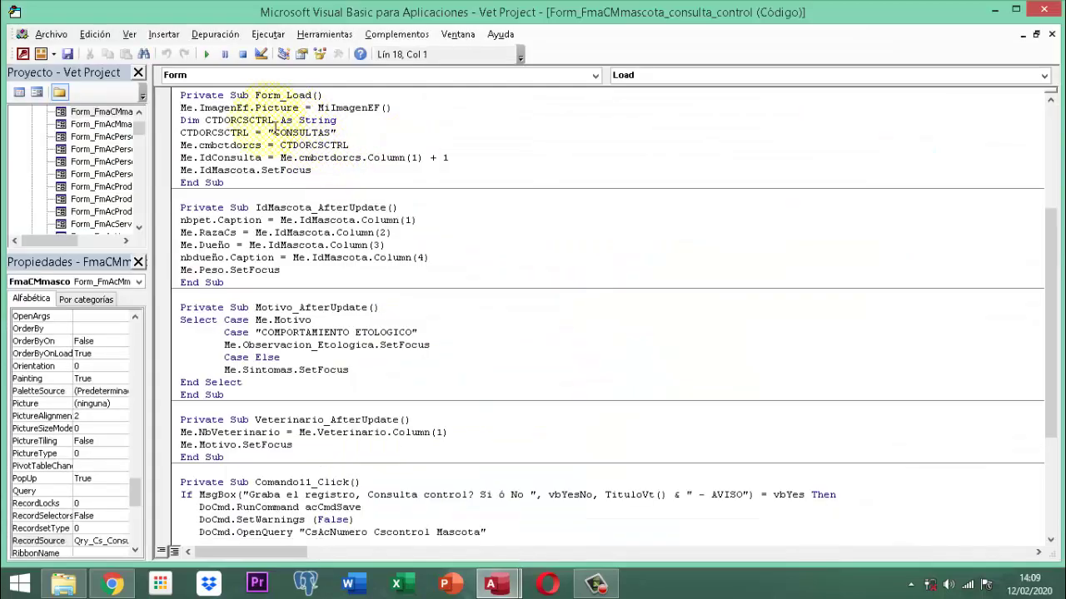
{"action": "left_click_drag", "start_coordinate": [297, 157], "coordinate": [179, 120]}
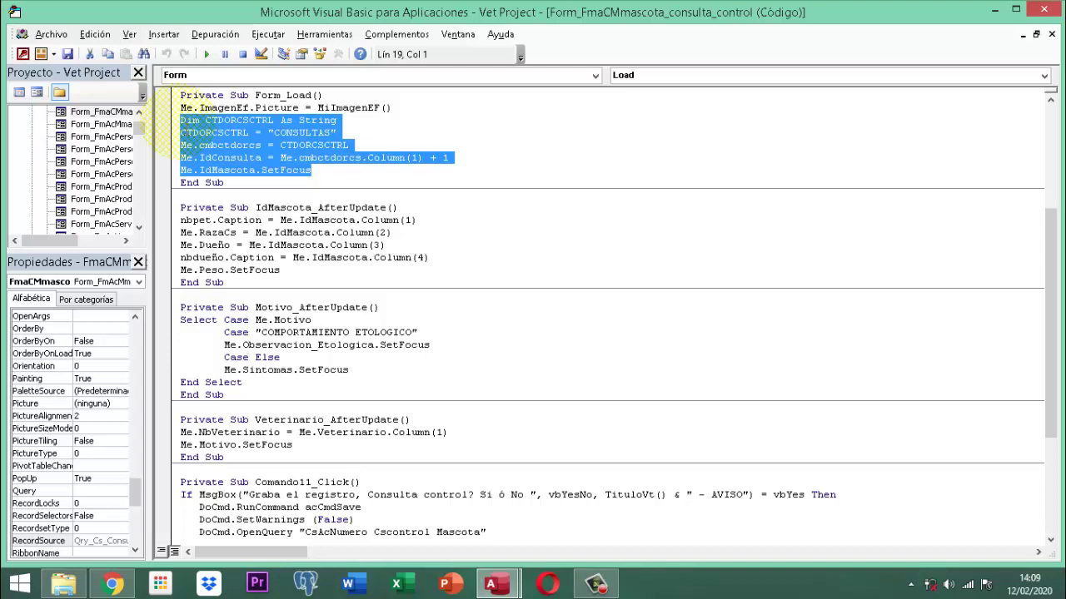
{"action": "key", "text": "Delete"}
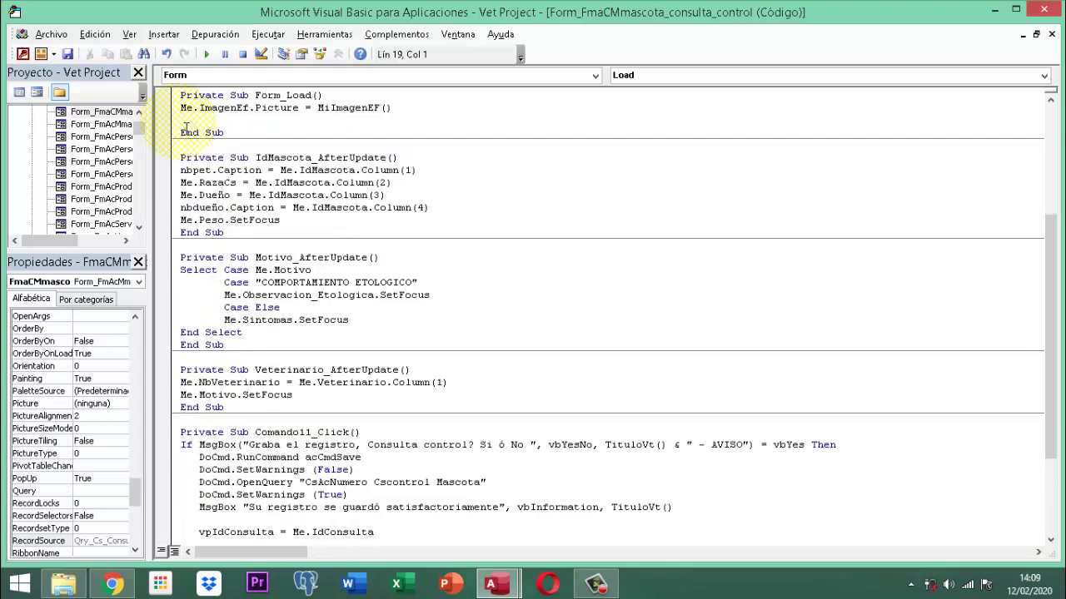
{"action": "left_click", "coordinate": [408, 107]}
{"action": "key", "text": "Delete"}
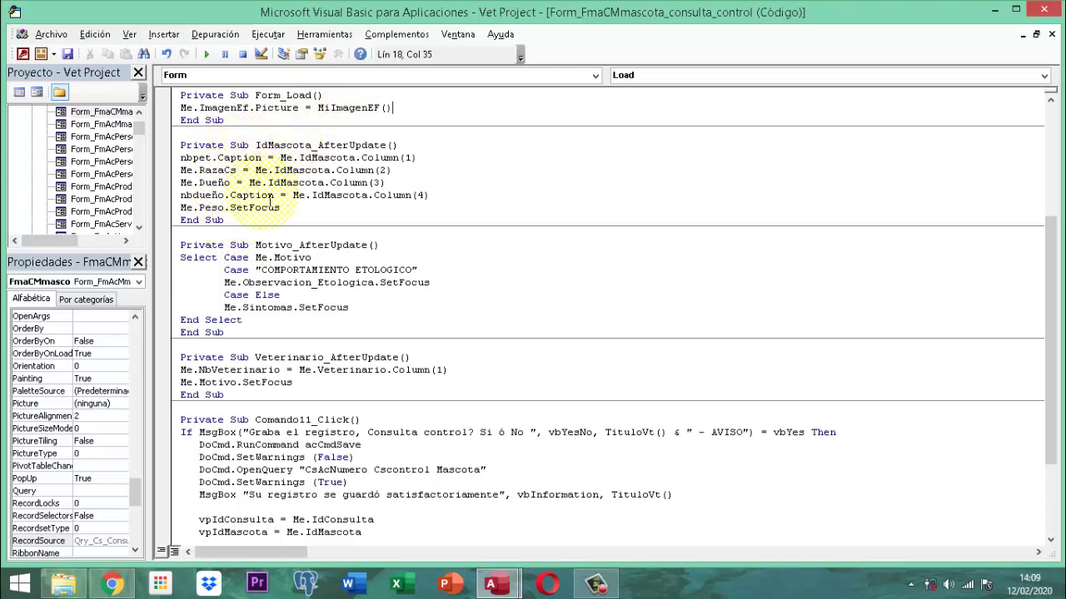
Delete the whole IdMascota_AfterUpdate procedure, then close the code editor and the form's property sheet
{"action": "left_click_drag", "start_coordinate": [225, 220], "coordinate": [174, 147]}
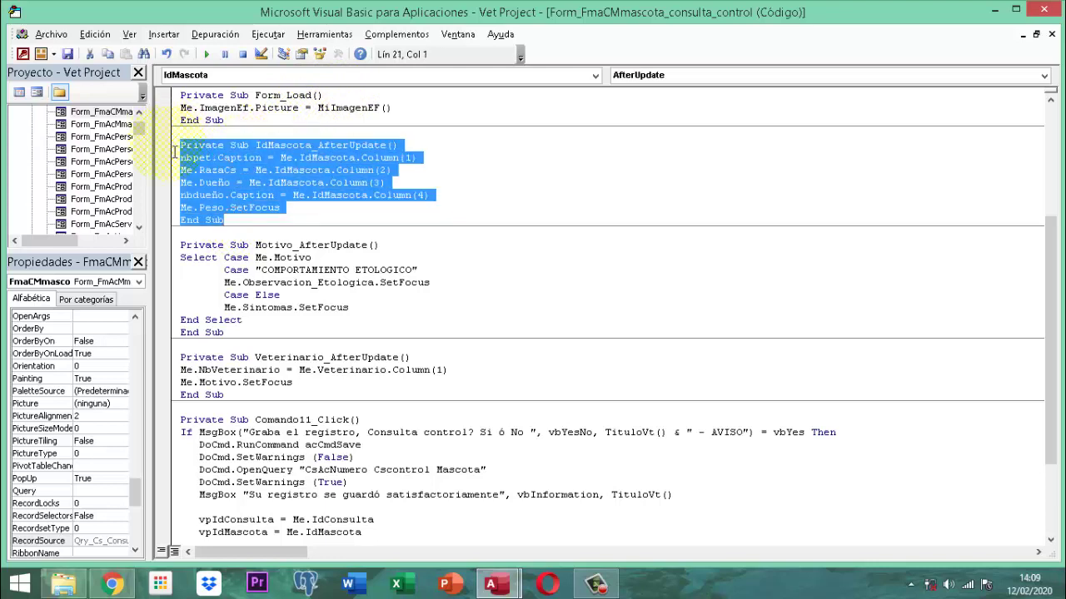
{"action": "key", "text": "Delete"}
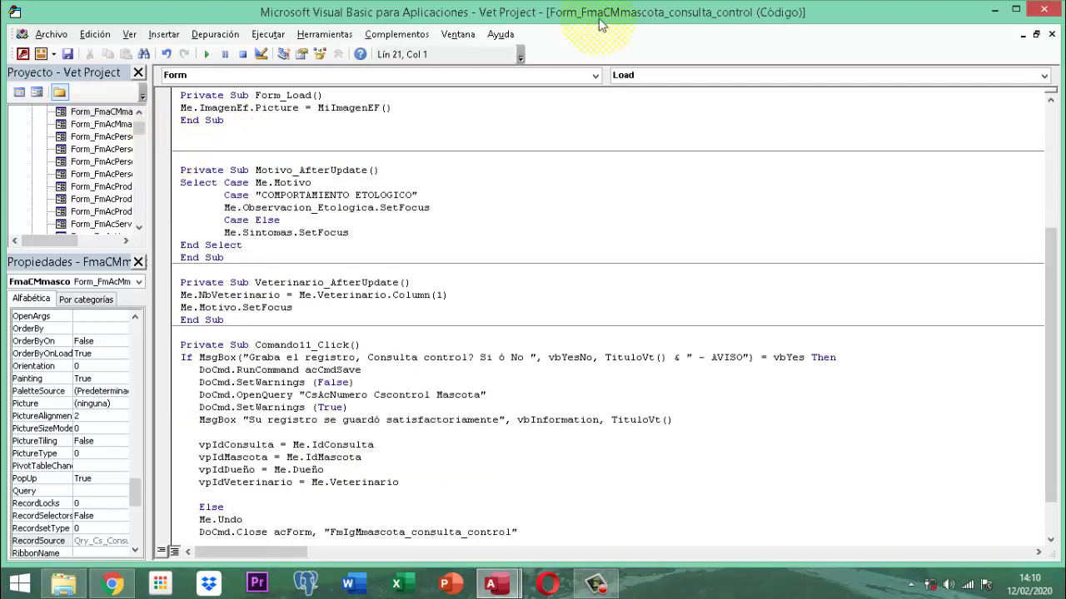
{"action": "left_click", "coordinate": [1043, 15]}
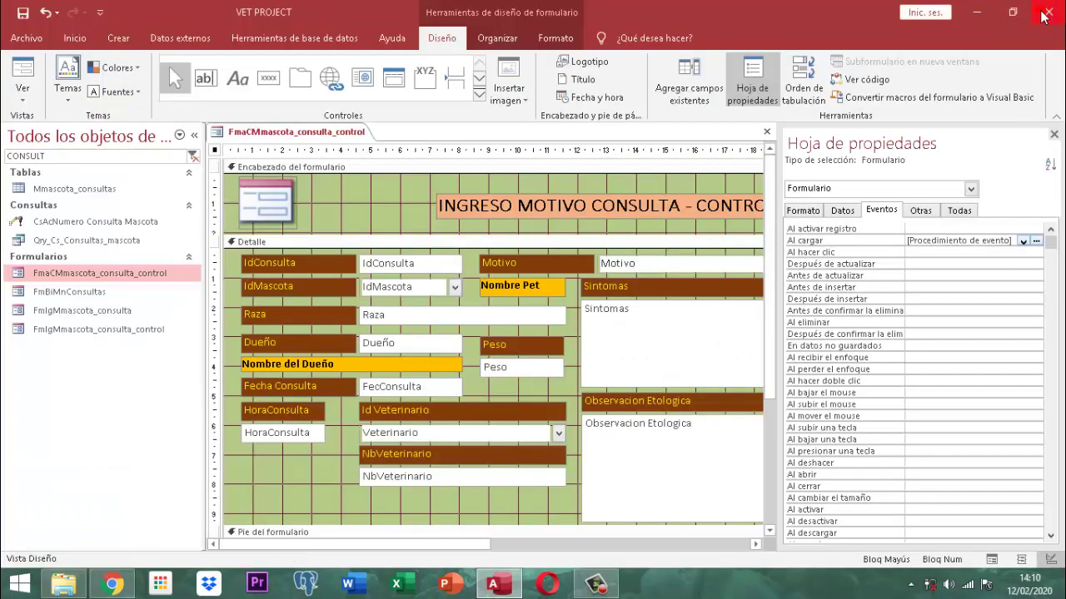
{"action": "left_click", "coordinate": [1053, 135]}
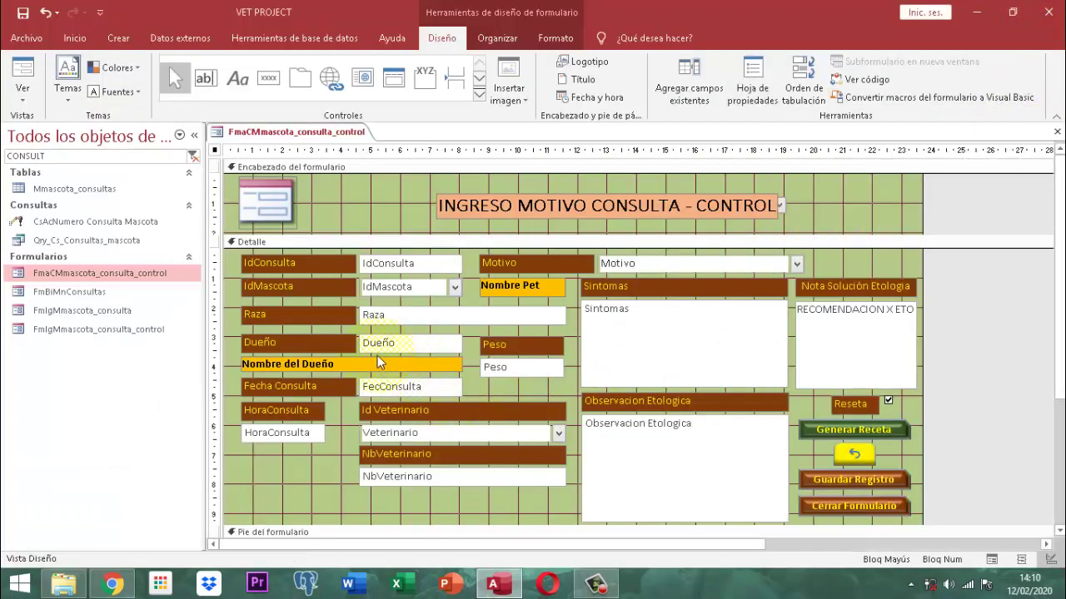
{"action": "left_click", "coordinate": [371, 363]}
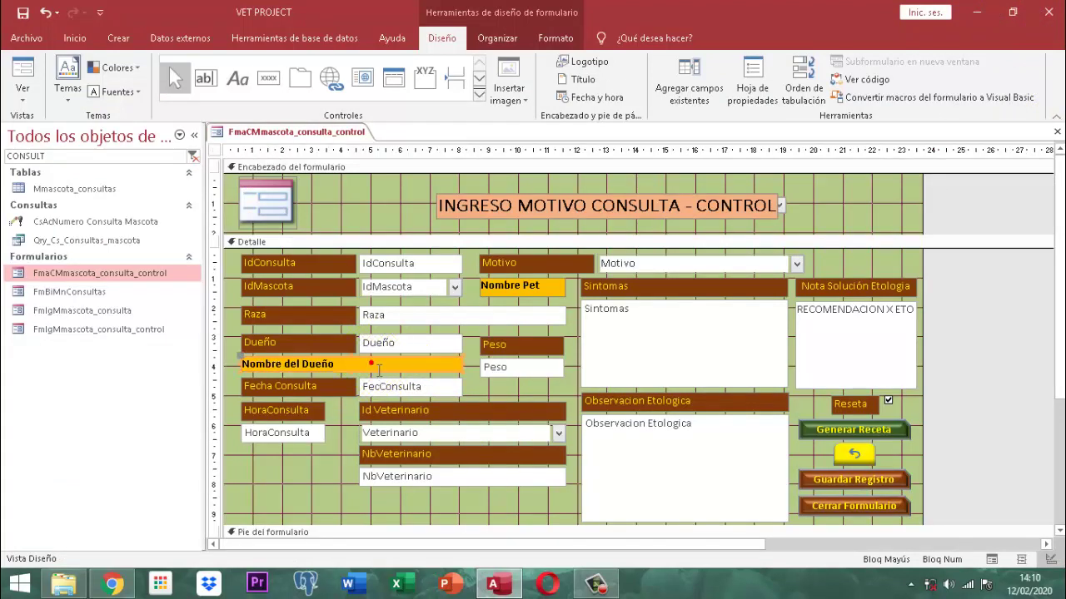
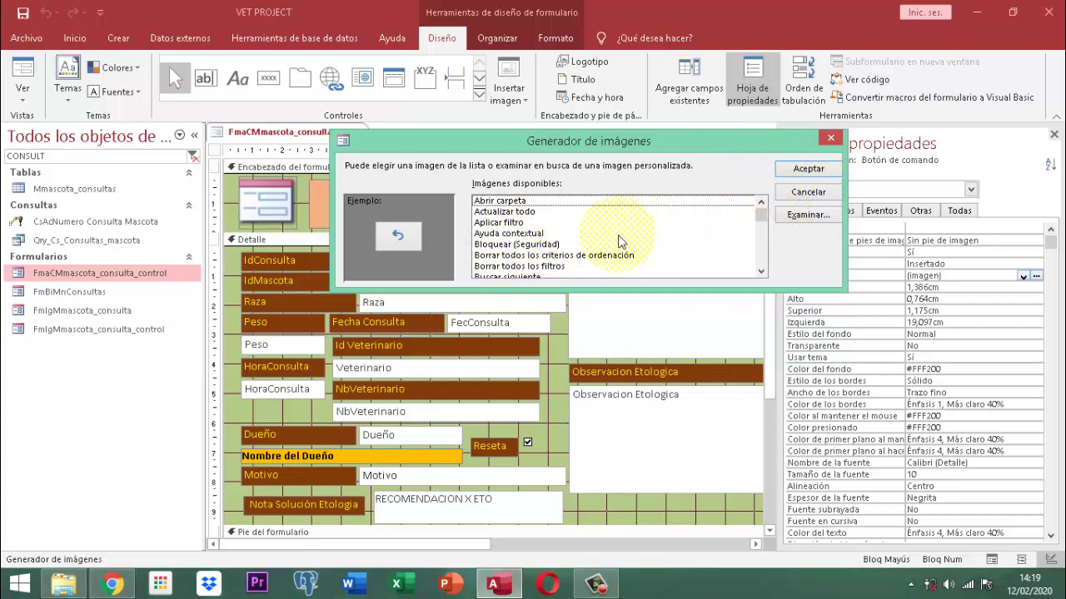
Dismiss the image picker for the second yellow button without choosing an image and close the property sheet
{"action": "left_click", "coordinate": [798, 192]}
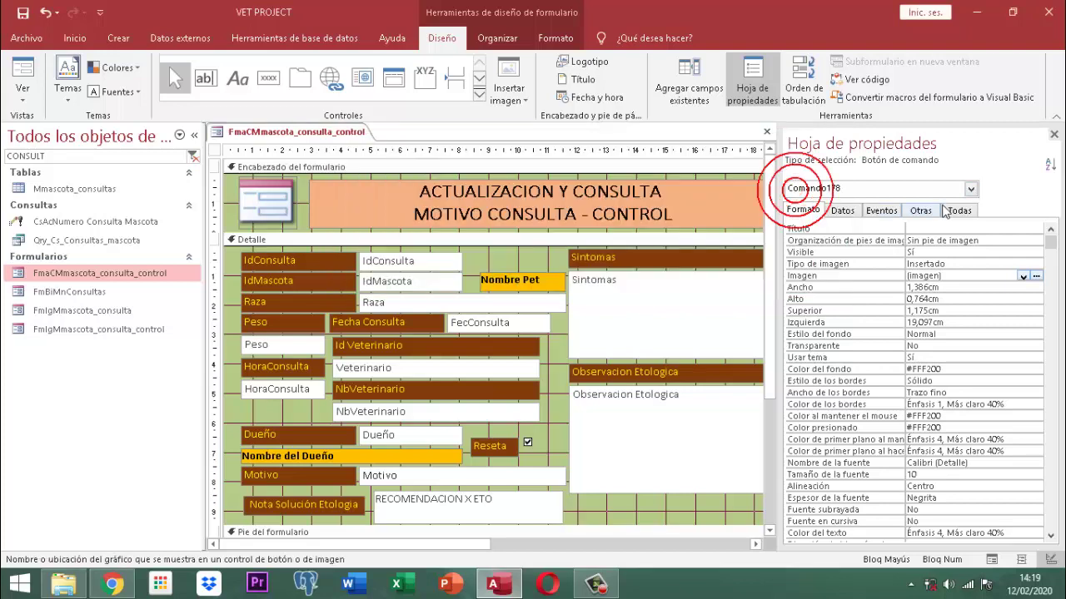
{"action": "left_click", "coordinate": [1053, 134]}
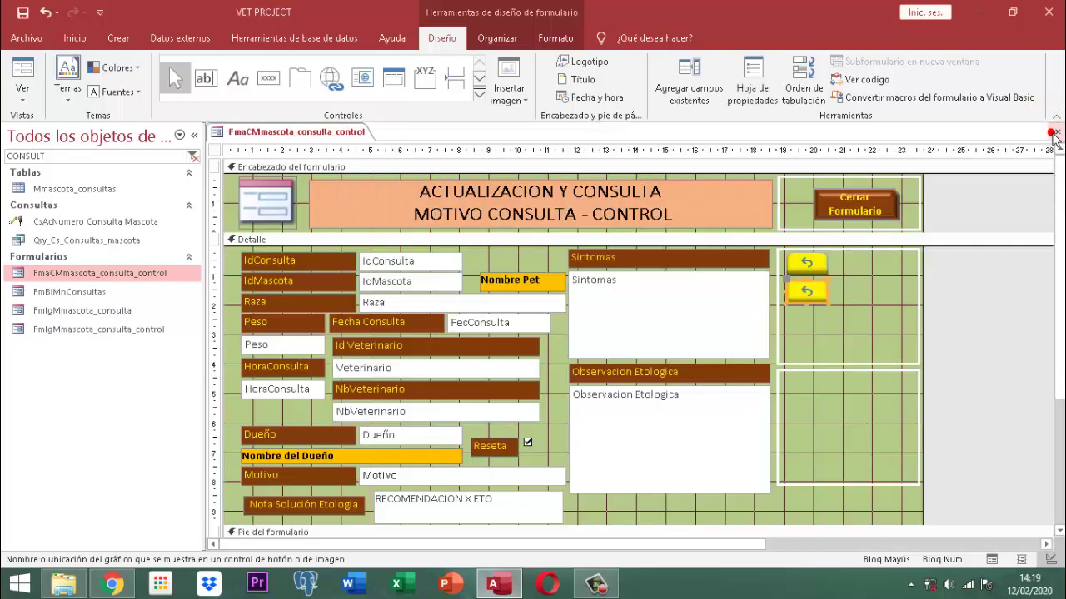
{"action": "left_click", "coordinate": [930, 321]}
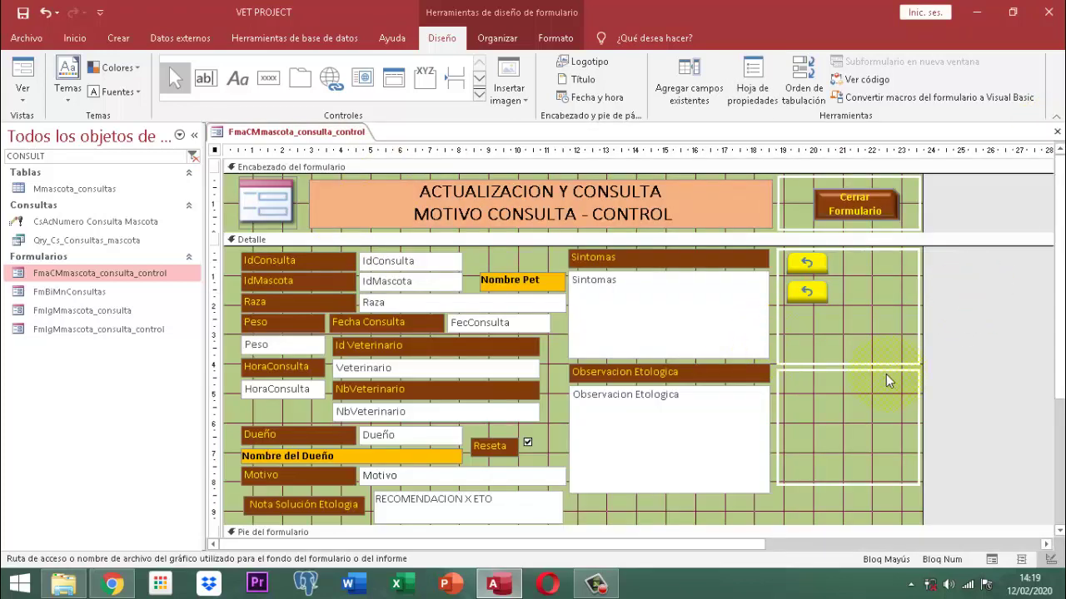
{"action": "left_click", "coordinate": [959, 460]}
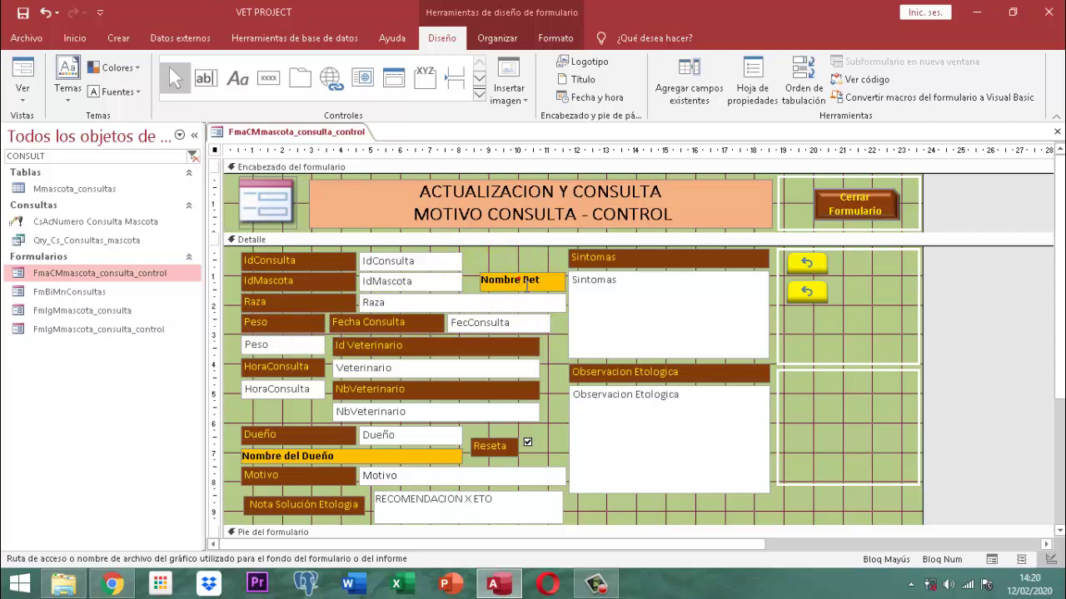
Move the Nombre Pet label beneath HoraConsulta and place the Peso label and field beside IdConsulta and IdMascota
{"action": "left_click", "coordinate": [524, 284]}
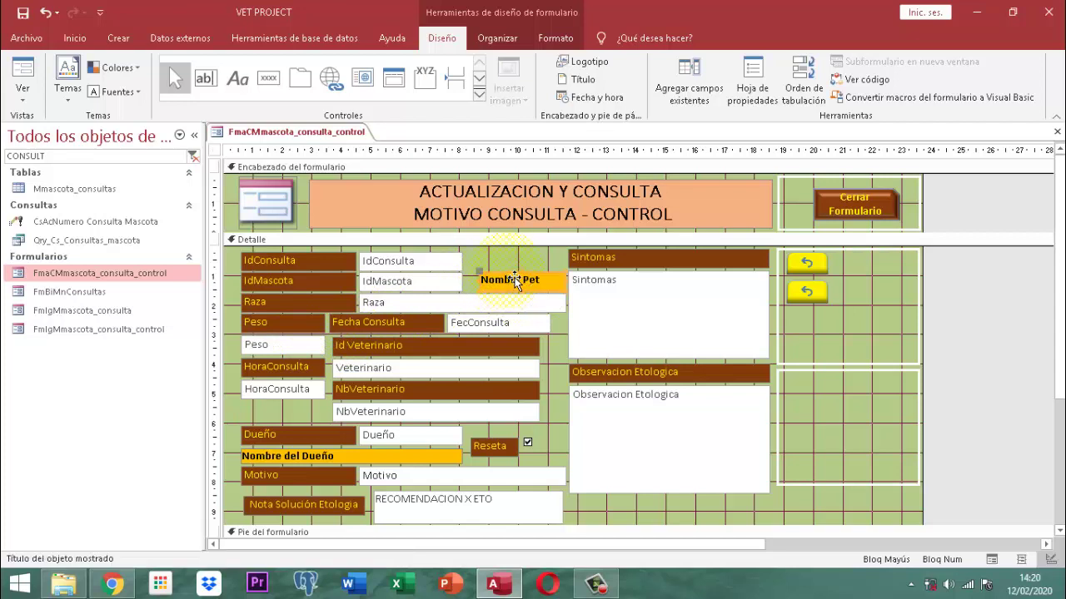
{"action": "left_click_drag", "start_coordinate": [515, 282], "coordinate": [273, 411]}
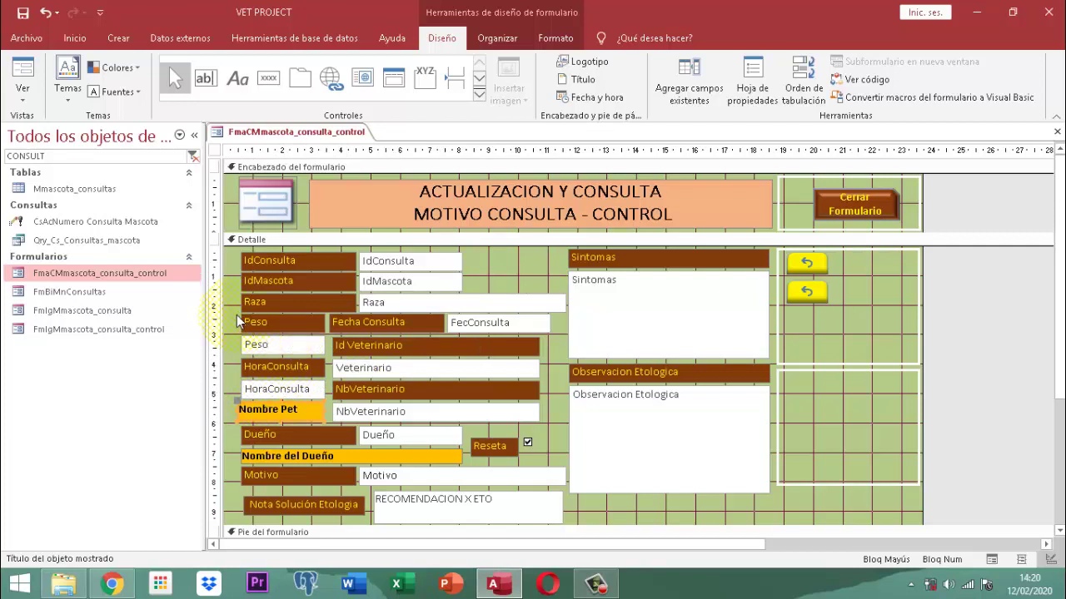
{"action": "left_click_drag", "start_coordinate": [223, 321], "coordinate": [506, 268]}
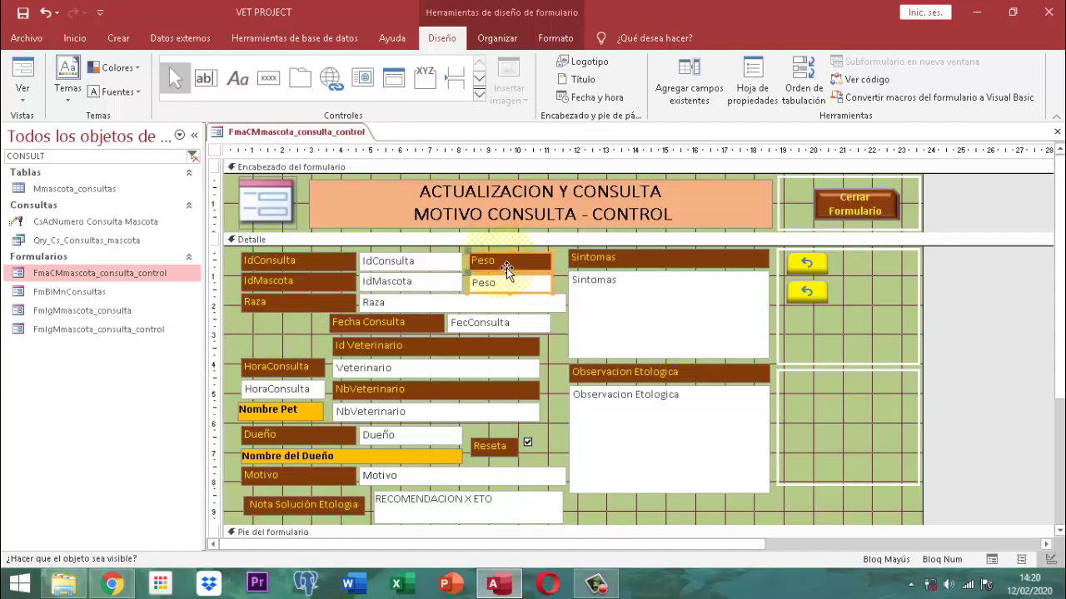
{"action": "left_click", "coordinate": [248, 336]}
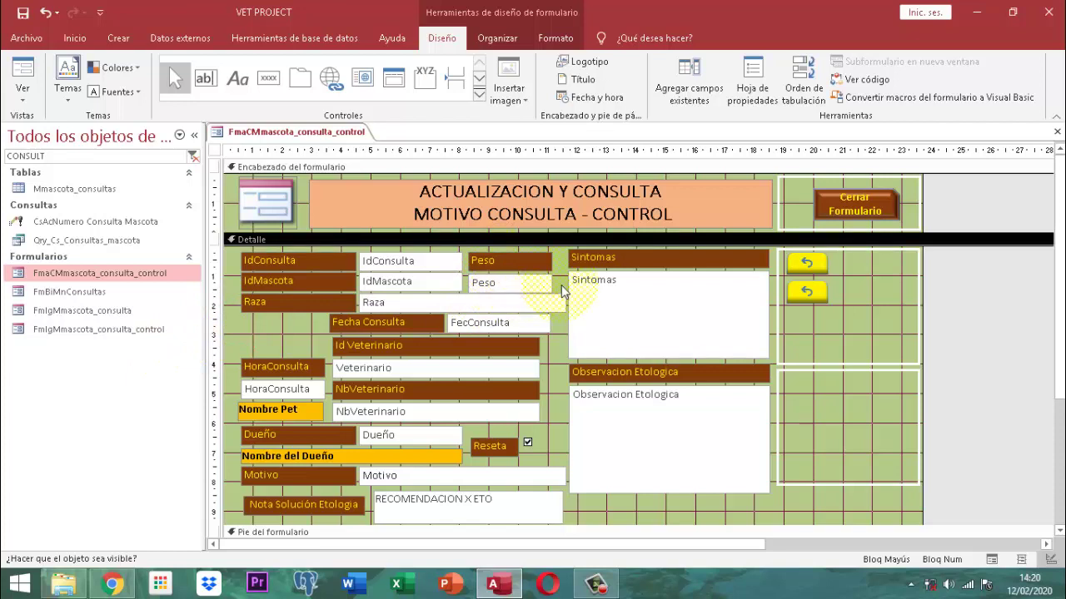
Align the IdMascota label, IdMascota field and Peso field by their bottom edges, then close the property sheet
{"action": "left_click_drag", "start_coordinate": [562, 287], "coordinate": [323, 291]}
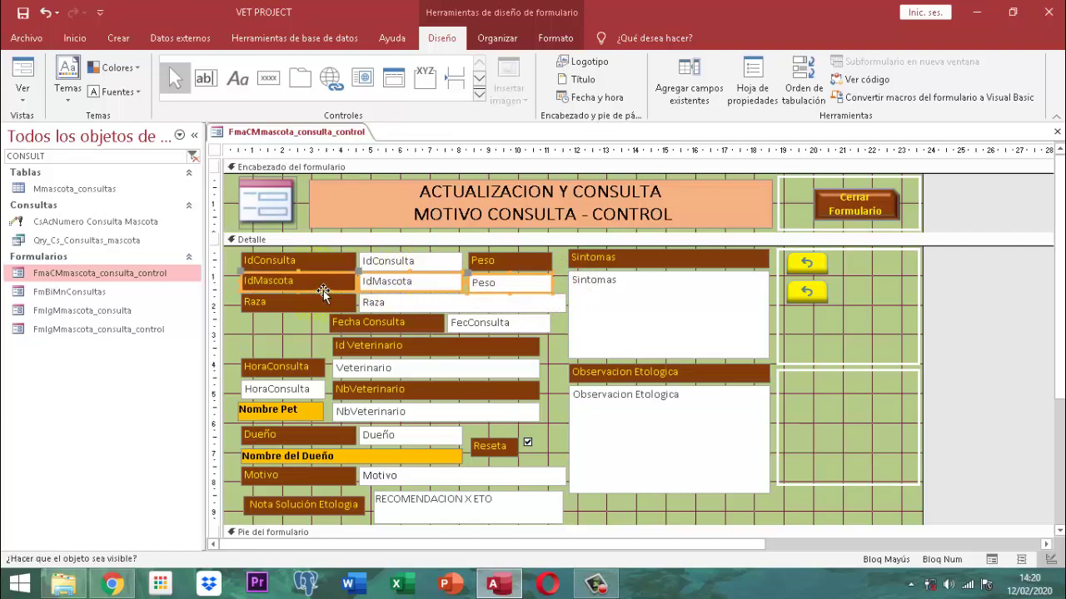
{"action": "left_click", "coordinate": [750, 84]}
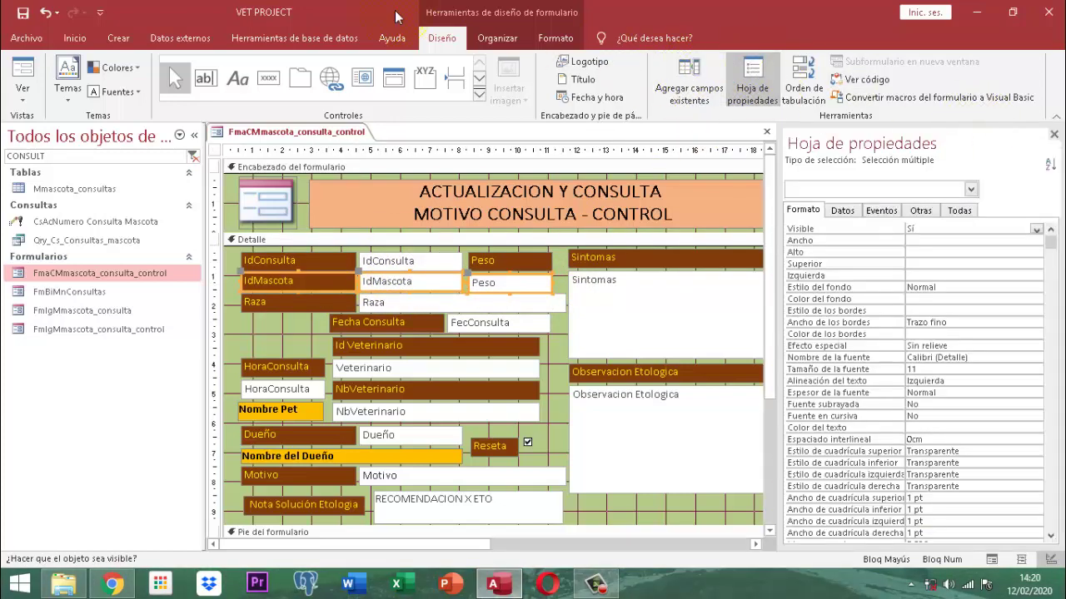
{"action": "left_click", "coordinate": [498, 37]}
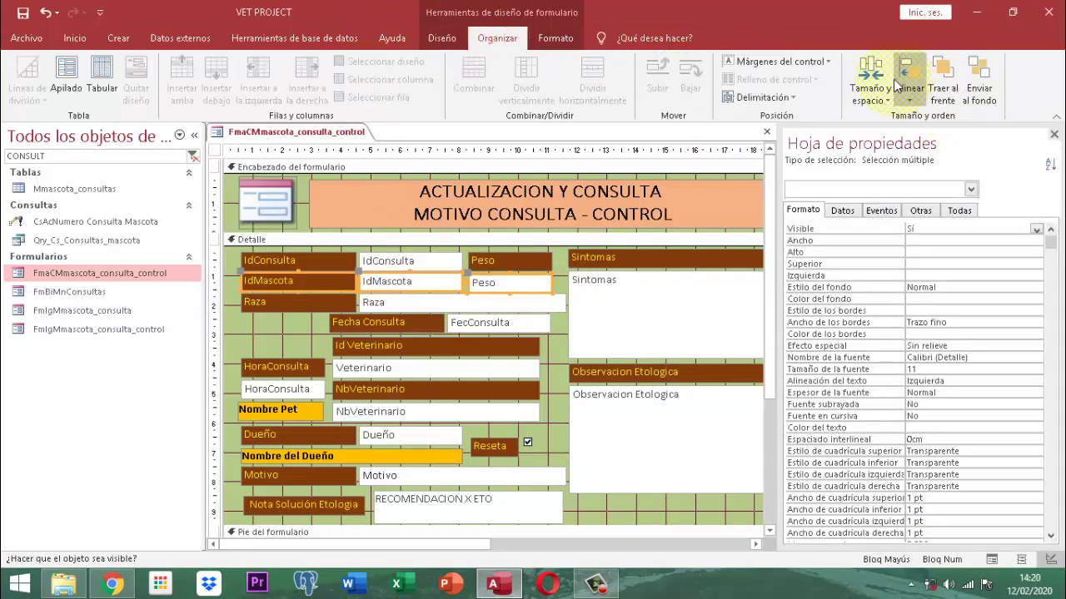
{"action": "left_click", "coordinate": [862, 96]}
{"action": "left_click", "coordinate": [909, 92]}
{"action": "left_click", "coordinate": [910, 92]}
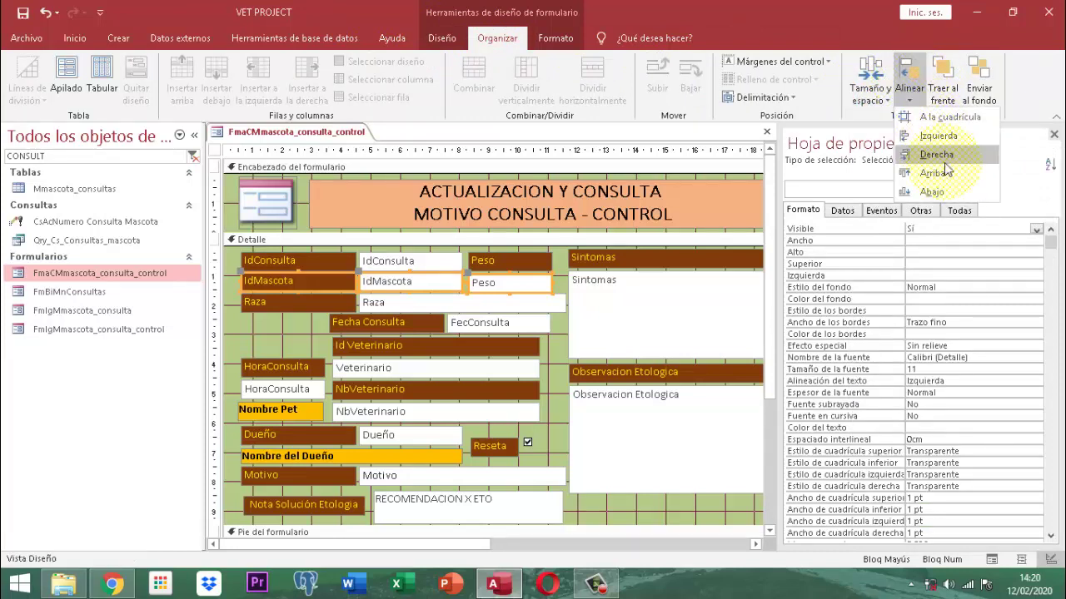
{"action": "left_click", "coordinate": [934, 192]}
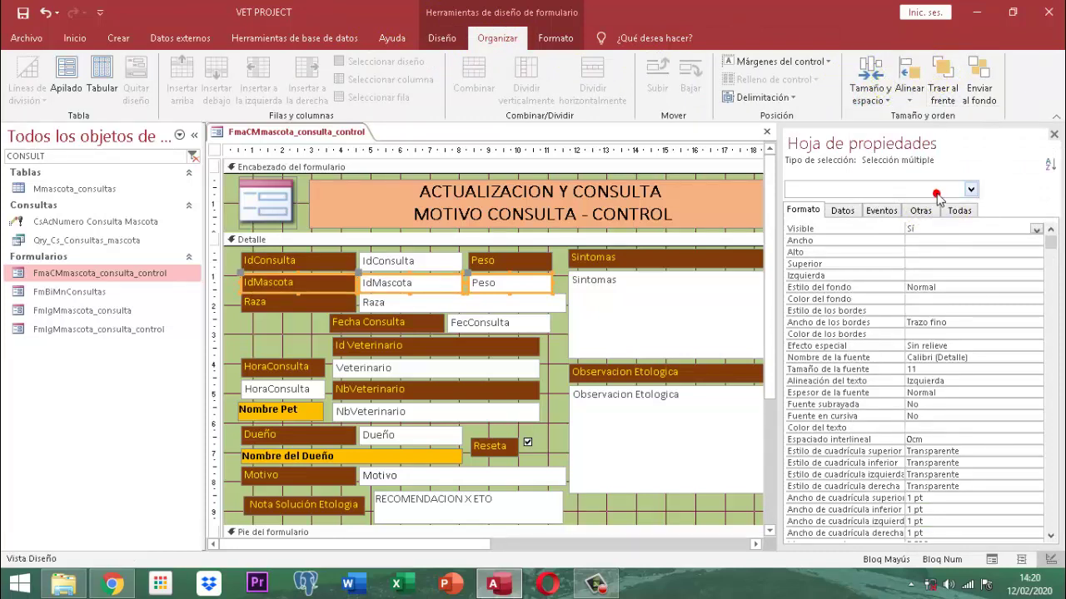
{"action": "left_click", "coordinate": [1054, 134]}
{"action": "left_click", "coordinate": [979, 193]}
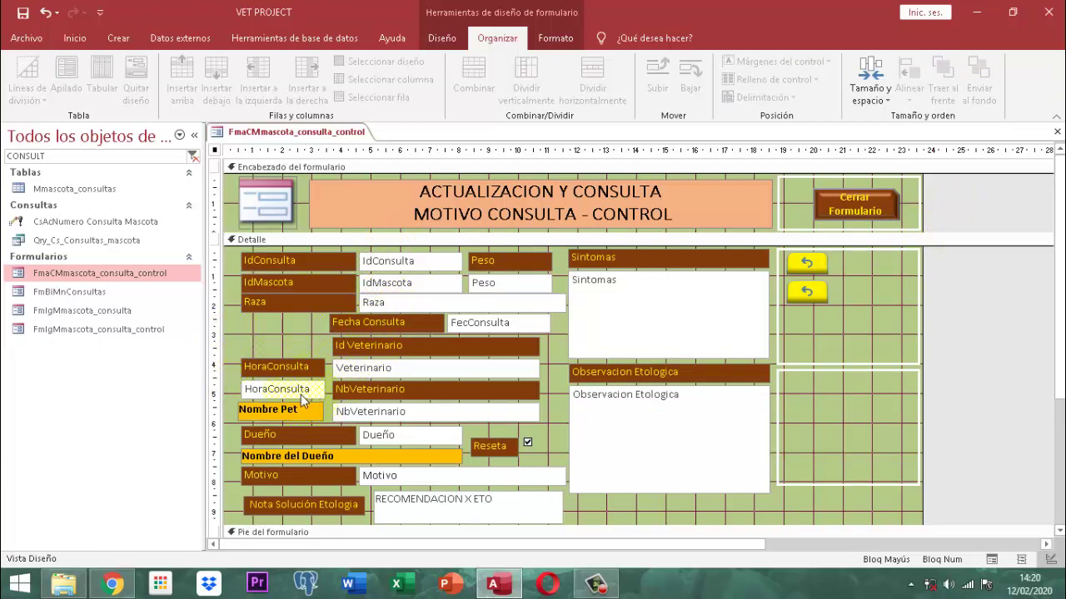
Move the Nombre Pet label directly below the Raza label, beside Fecha Consulta
{"action": "left_click", "coordinate": [250, 408]}
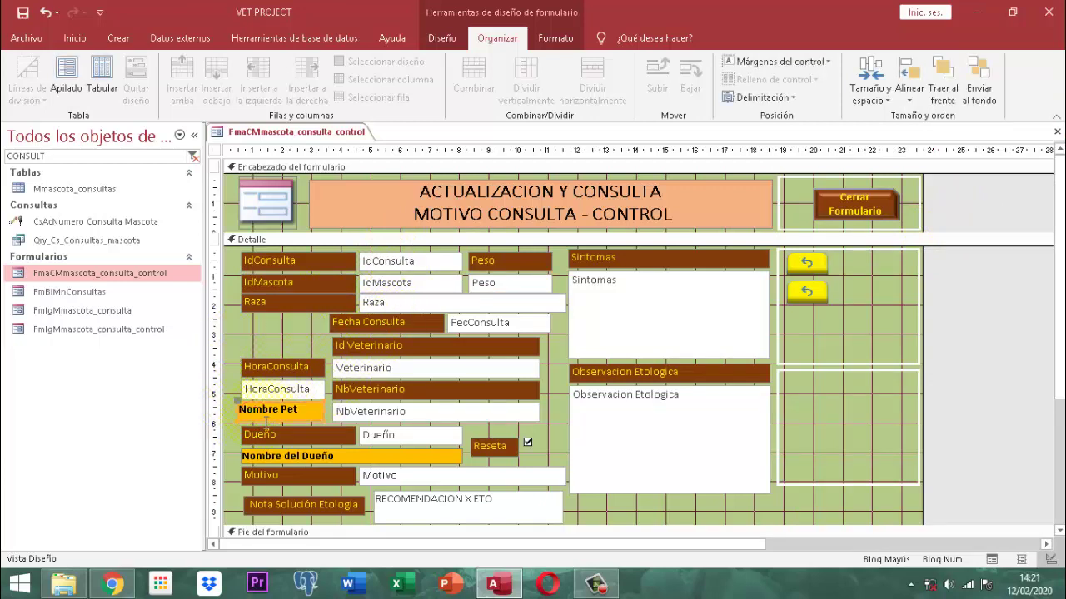
{"action": "left_click_drag", "start_coordinate": [265, 417], "coordinate": [265, 337]}
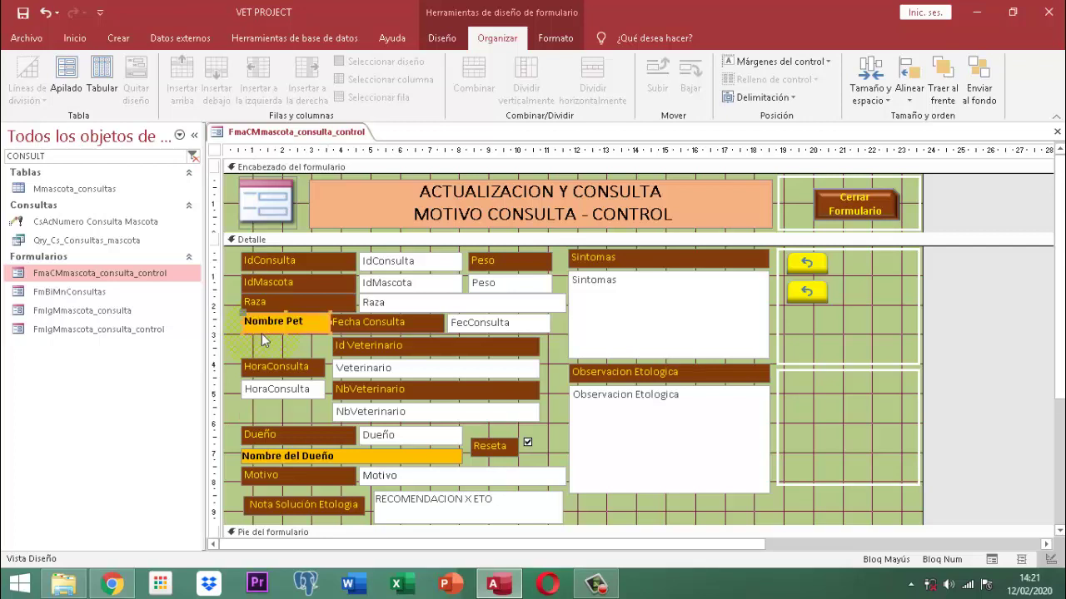
{"action": "left_click", "coordinate": [255, 347]}
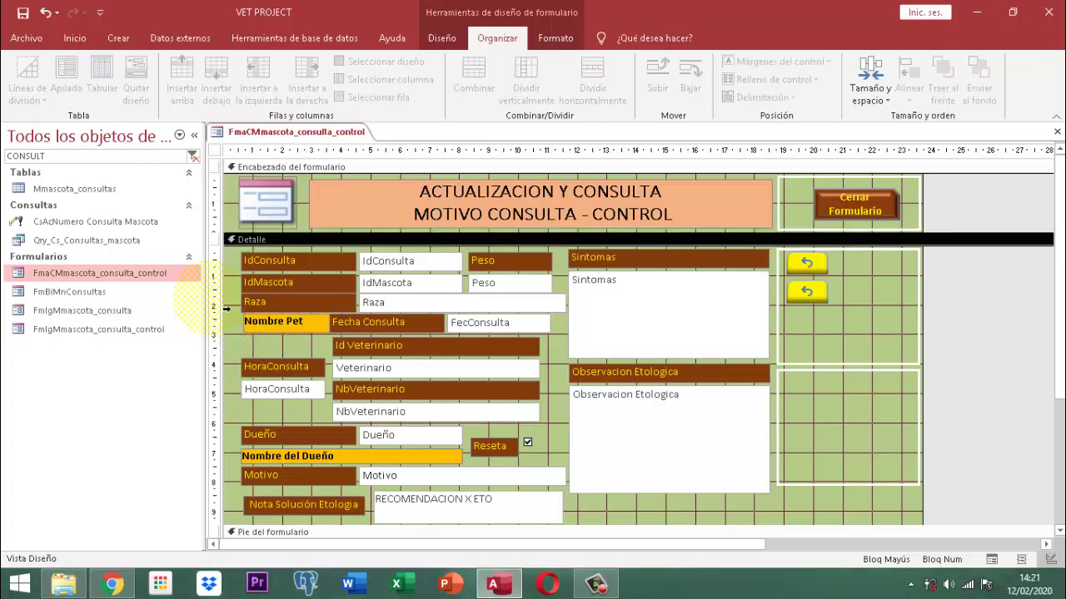
Align the Raza and Nombre Pet labels along their left edges
{"action": "left_click", "coordinate": [237, 305]}
{"action": "left_click_drag", "start_coordinate": [237, 305], "coordinate": [255, 326]}
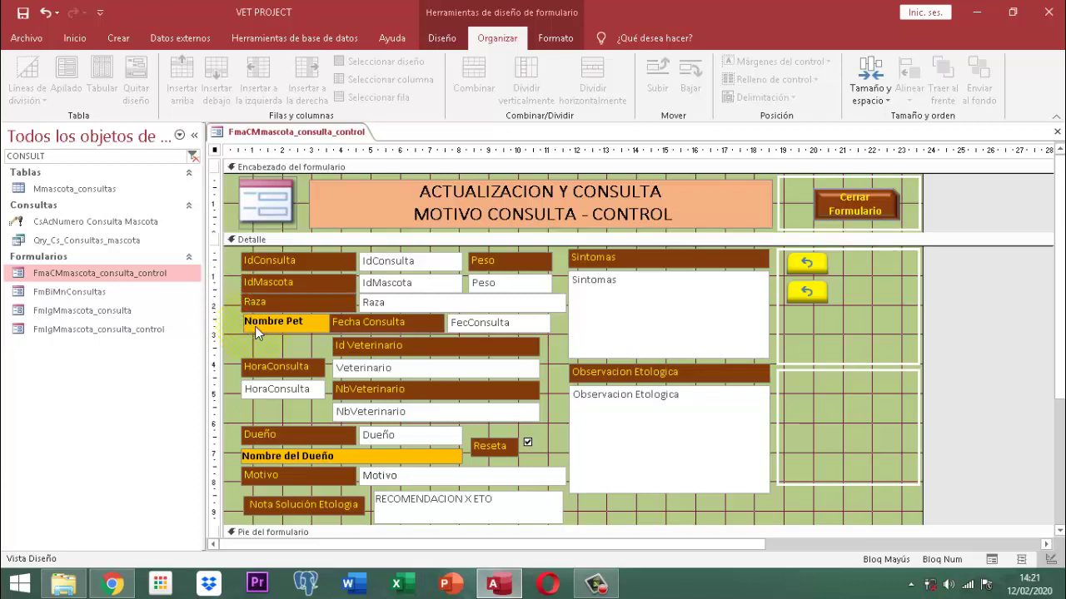
{"action": "left_click", "coordinate": [910, 91]}
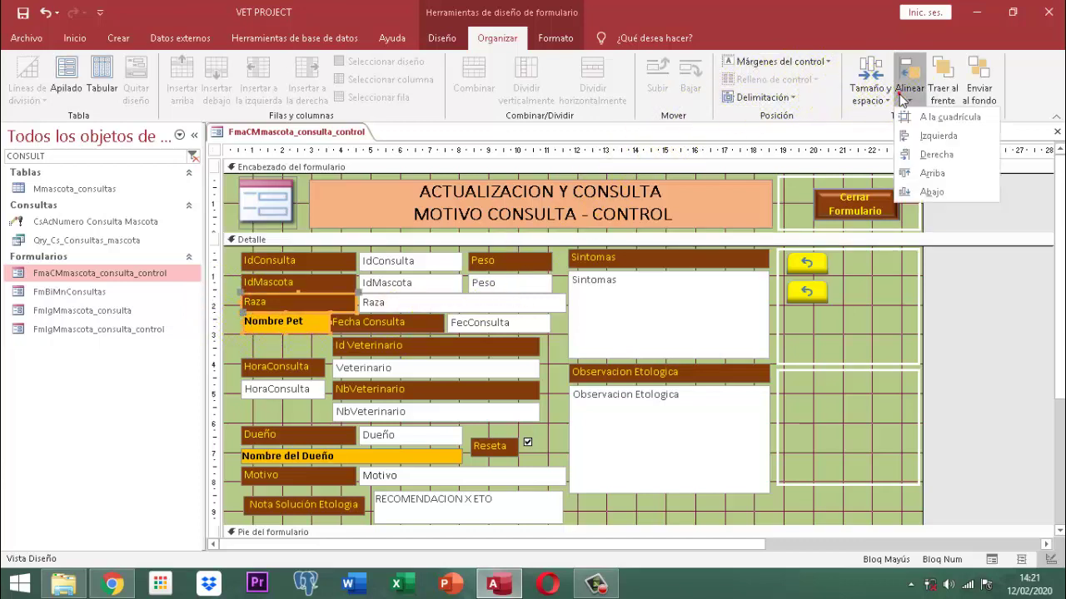
{"action": "left_click", "coordinate": [938, 136]}
{"action": "left_click", "coordinate": [980, 279]}
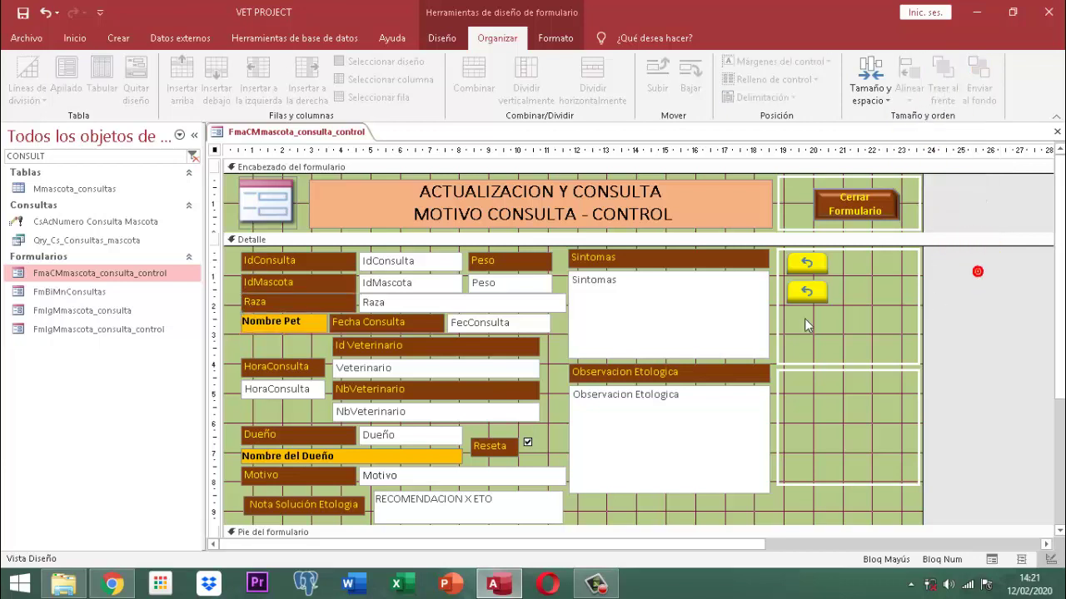
Shorten the Raza text box so its right edge lines up with the Peso and FecConsulta fields
{"action": "left_click", "coordinate": [495, 302]}
{"action": "left_click", "coordinate": [565, 310]}
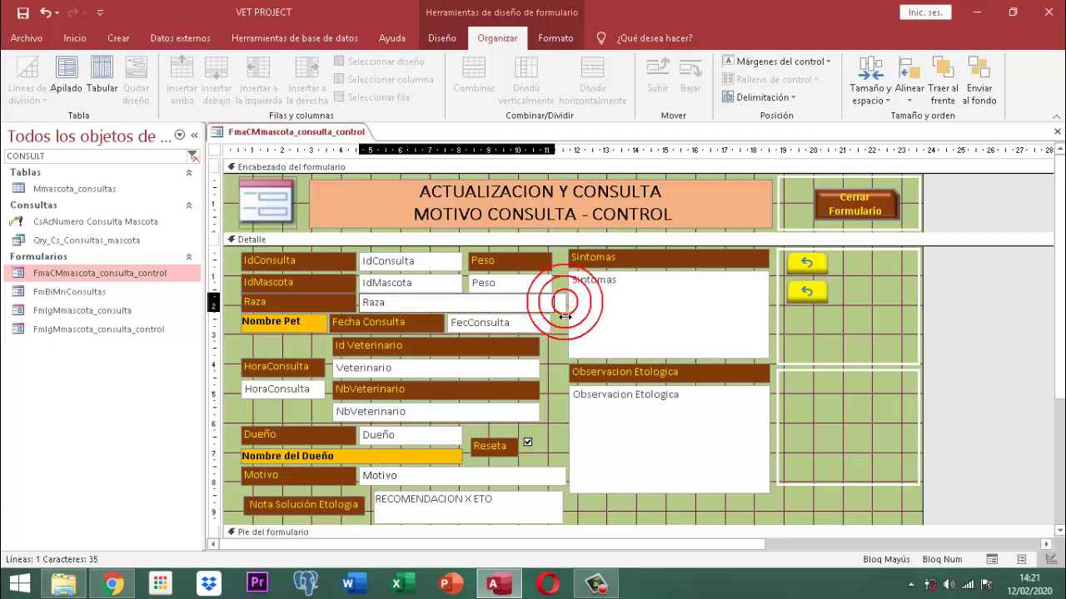
{"action": "left_click_drag", "start_coordinate": [564, 314], "coordinate": [553, 306]}
{"action": "left_click", "coordinate": [974, 293]}
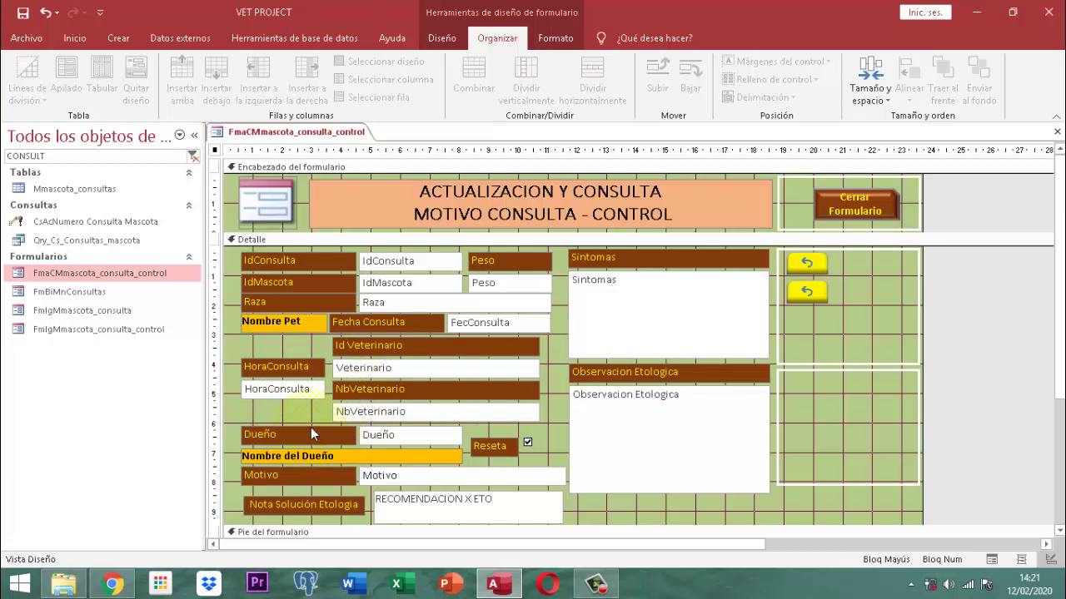
Park the HoraConsulta label and field in the empty lower rectangle and shift the four veterinarian controls left beneath Nombre Pet
{"action": "left_click_drag", "start_coordinate": [314, 406], "coordinate": [283, 372]}
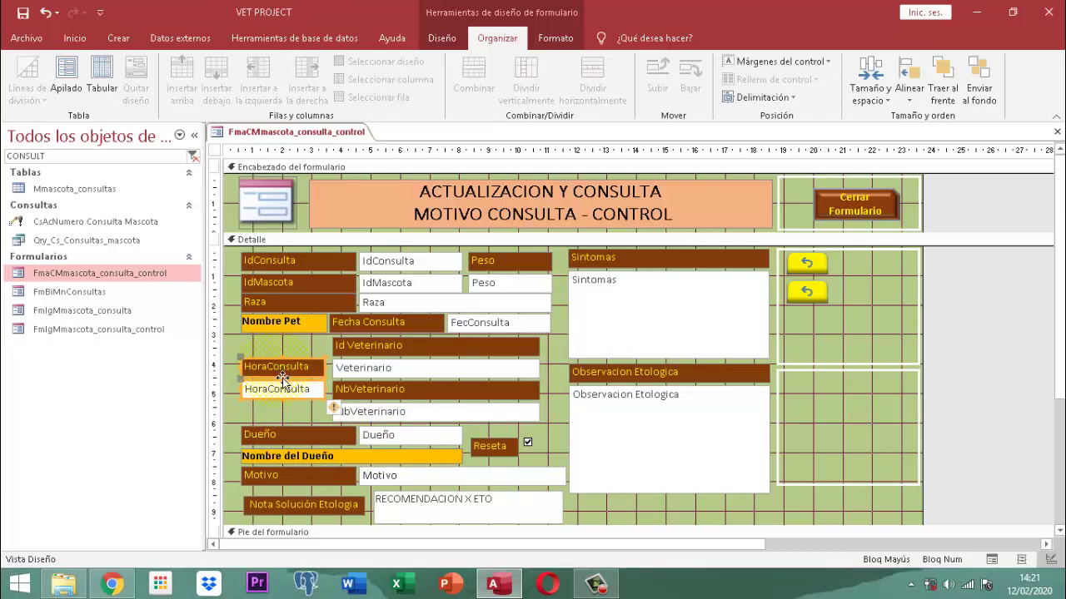
{"action": "left_click_drag", "start_coordinate": [283, 378], "coordinate": [838, 420]}
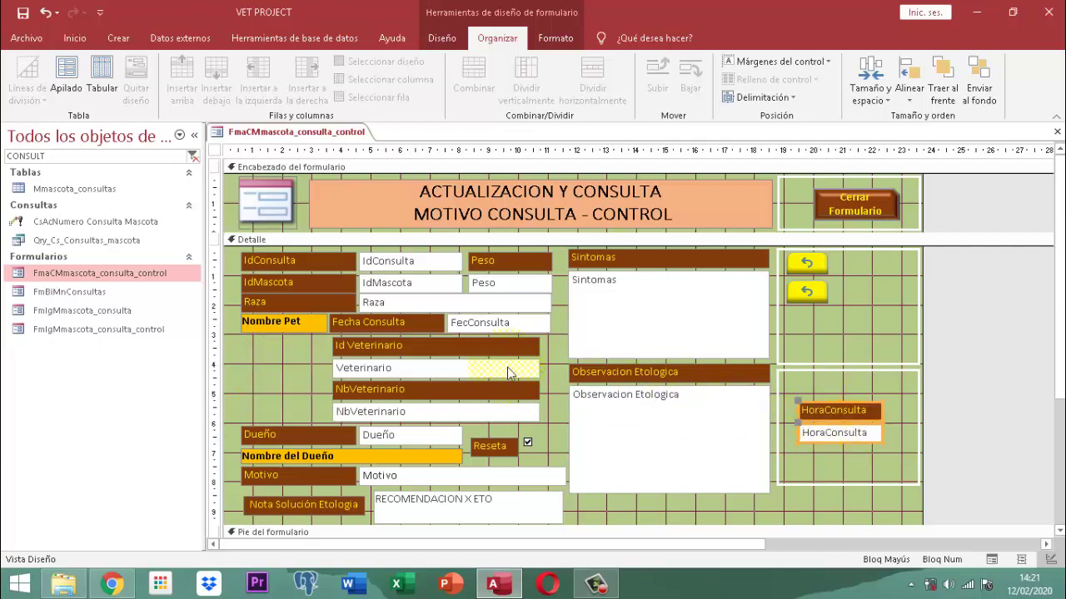
{"action": "left_click_drag", "start_coordinate": [312, 342], "coordinate": [424, 416]}
{"action": "left_click_drag", "start_coordinate": [475, 386], "coordinate": [388, 385]}
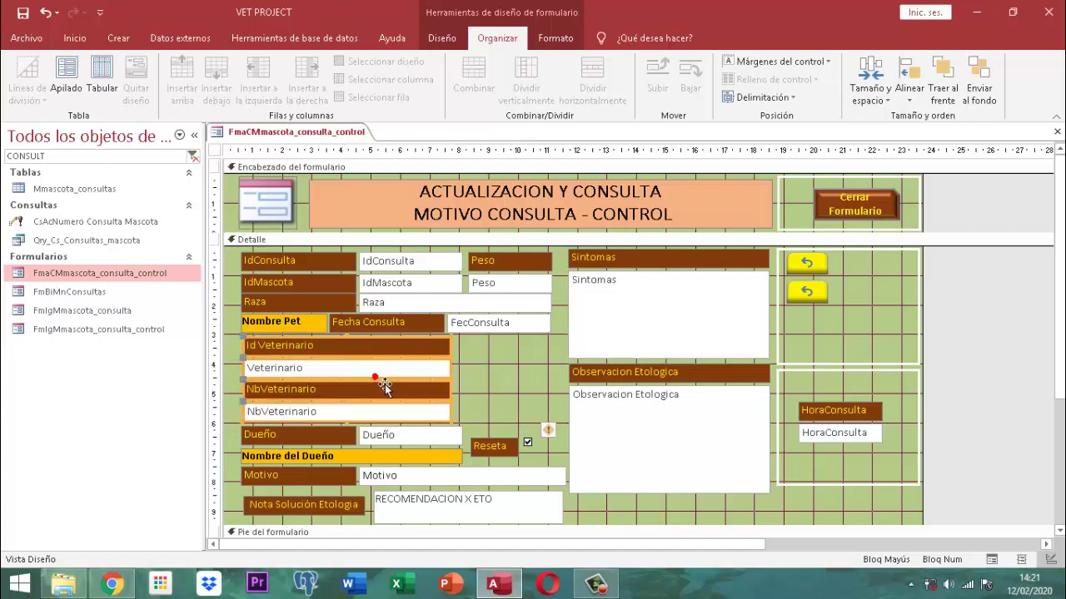
{"action": "left_click", "coordinate": [492, 367]}
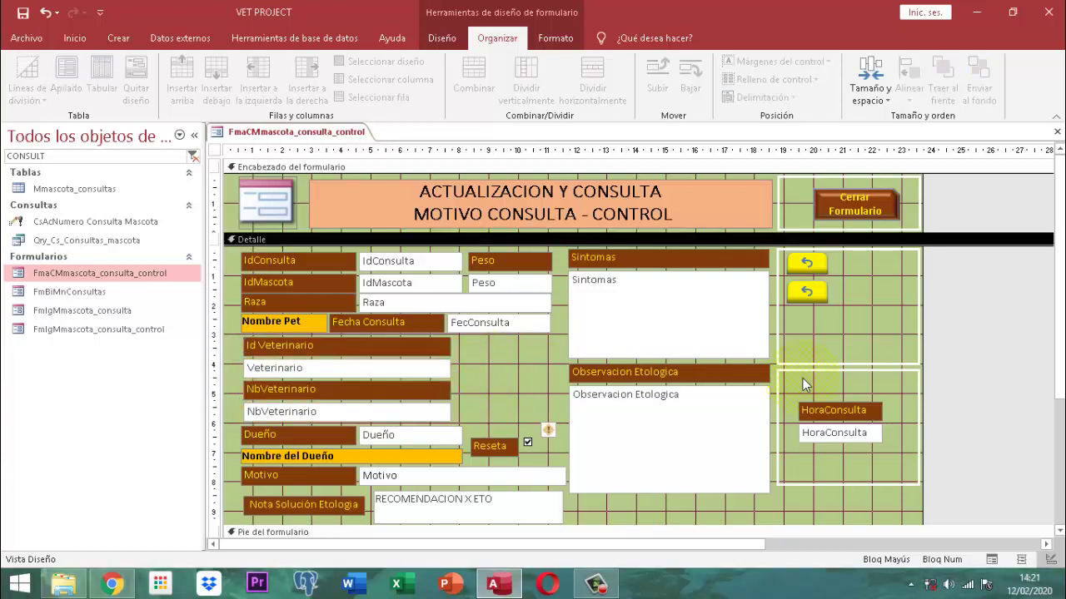
Place the HoraConsulta label and field beside the Id Veterinario controls, and the Reseta label and checkbox beneath them
{"action": "left_click", "coordinate": [884, 452]}
{"action": "left_click_drag", "start_coordinate": [820, 411], "coordinate": [494, 359]}
{"action": "left_click", "coordinate": [533, 417]}
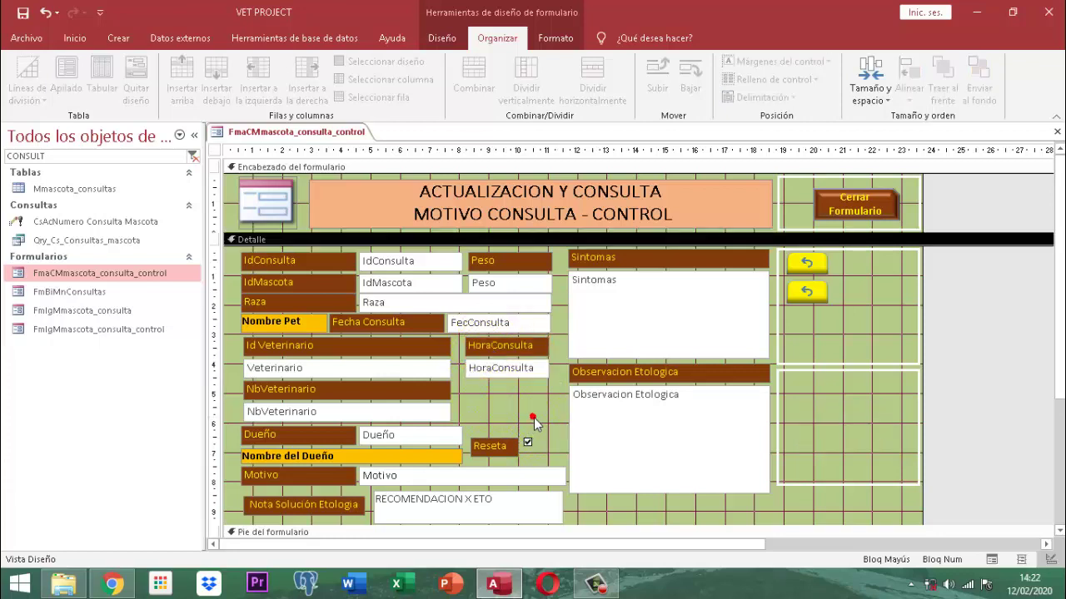
{"action": "left_click_drag", "start_coordinate": [544, 432], "coordinate": [496, 414]}
{"action": "left_click", "coordinate": [519, 445]}
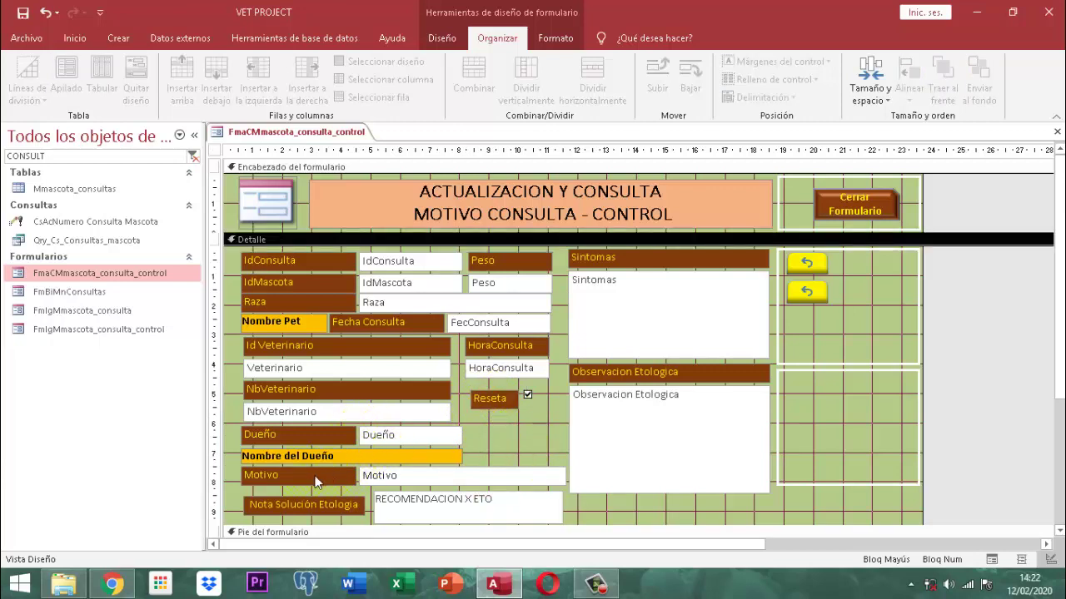
Split the Nota Solución Etologia label's caption into two lines, breaking it after Nota
{"action": "left_click", "coordinate": [282, 504]}
{"action": "left_click", "coordinate": [280, 504]}
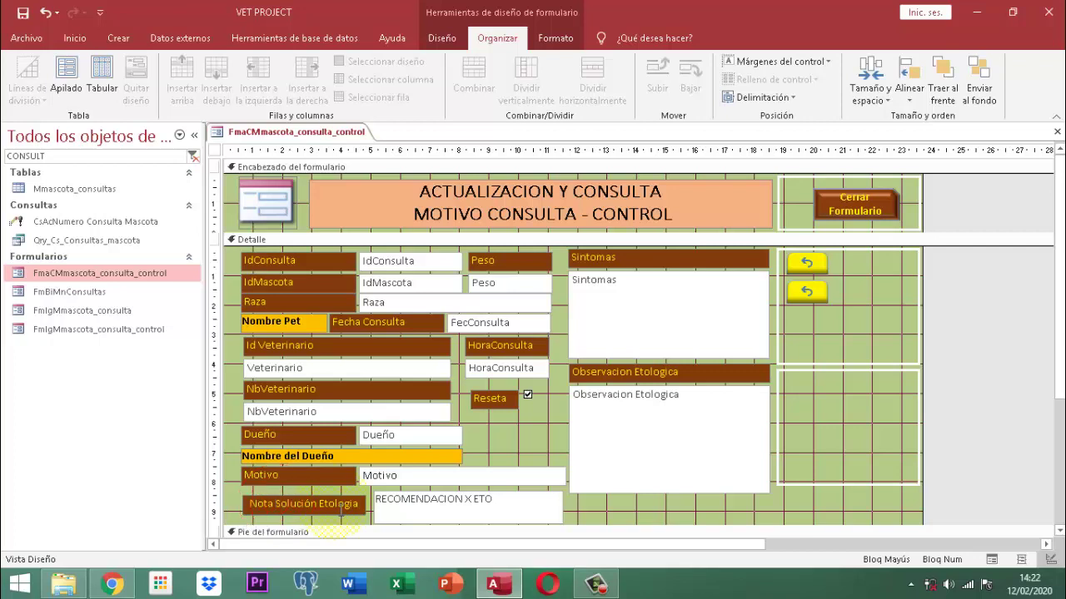
{"action": "key", "text": "ctrl+Return"}
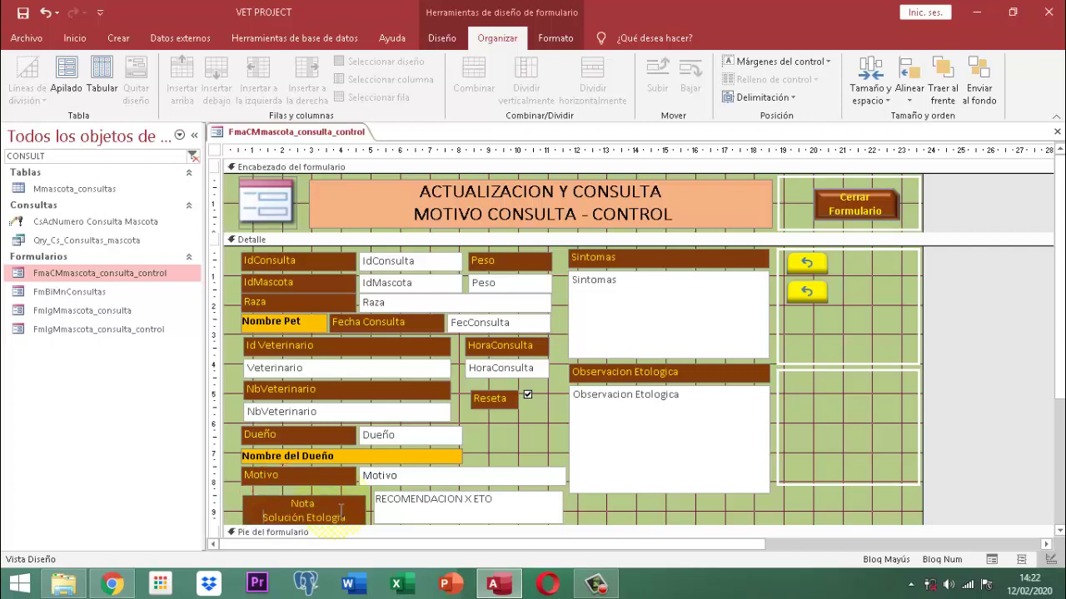
{"action": "left_click", "coordinate": [302, 493]}
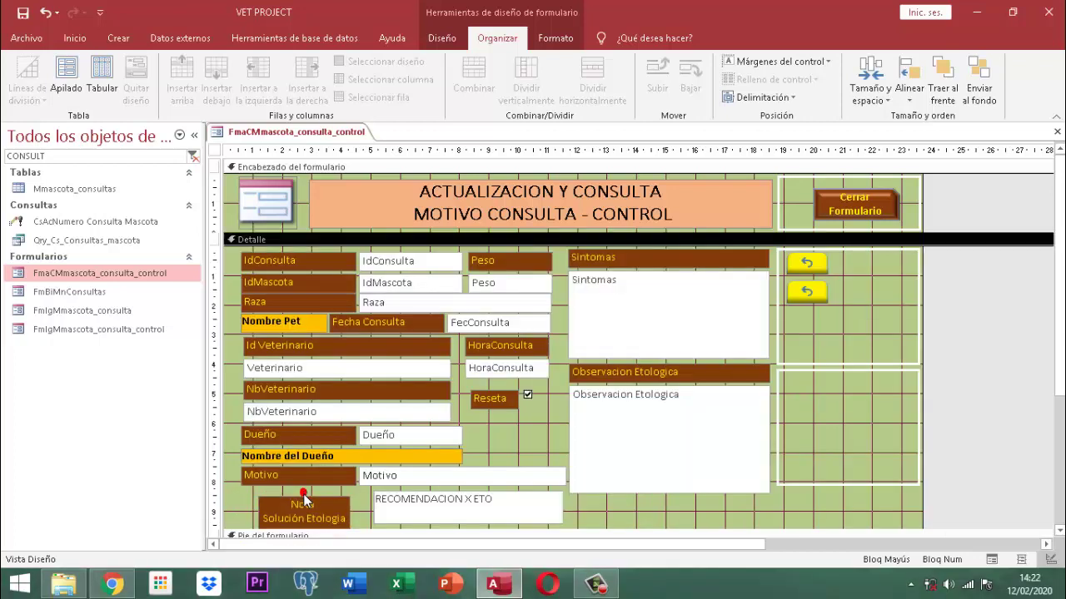
Move the Nota Solución Etologia label and its RECOMENDACION X ETO text box left so they sit beneath the Motivo row
{"action": "left_click", "coordinate": [305, 506]}
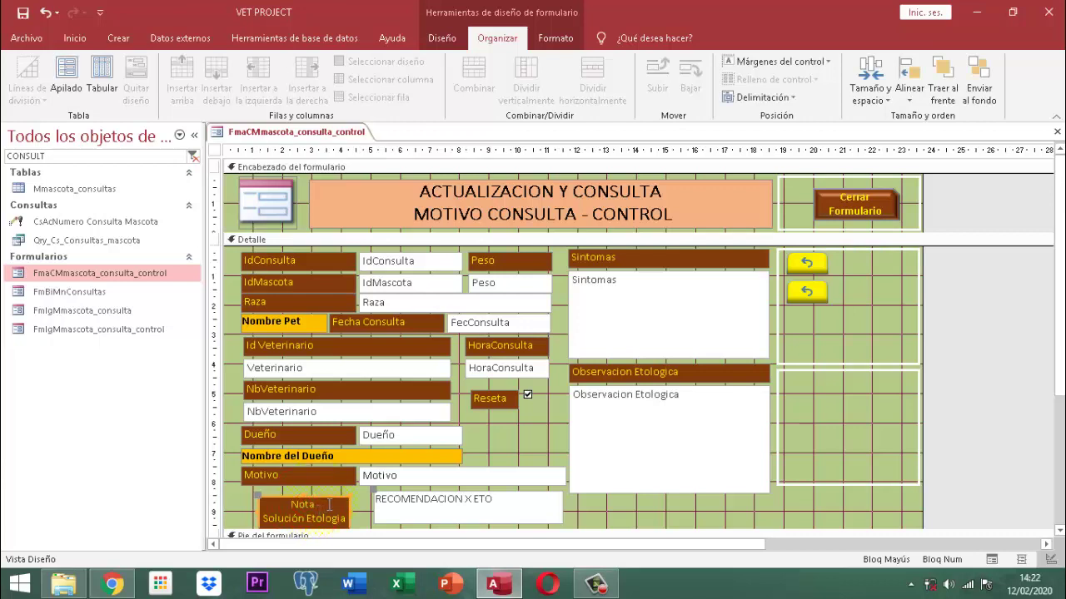
{"action": "left_click", "coordinate": [329, 503]}
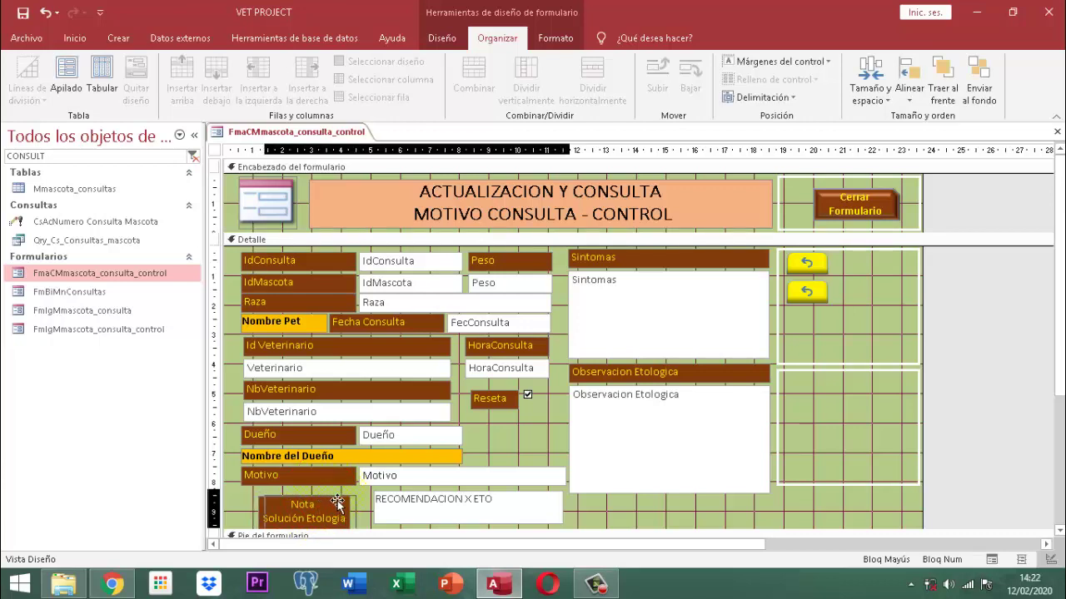
{"action": "left_click_drag", "start_coordinate": [351, 503], "coordinate": [317, 502]}
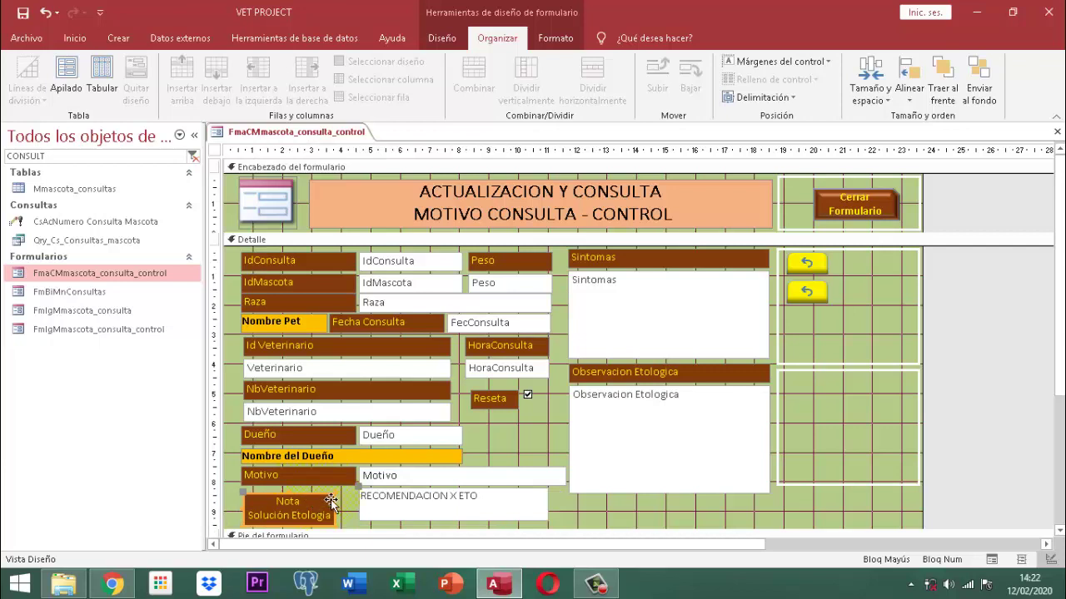
Align the Nota Solución Etologia label and its RECOMENDACION X ETO text box by their bottom edges
{"action": "left_click", "coordinate": [576, 511]}
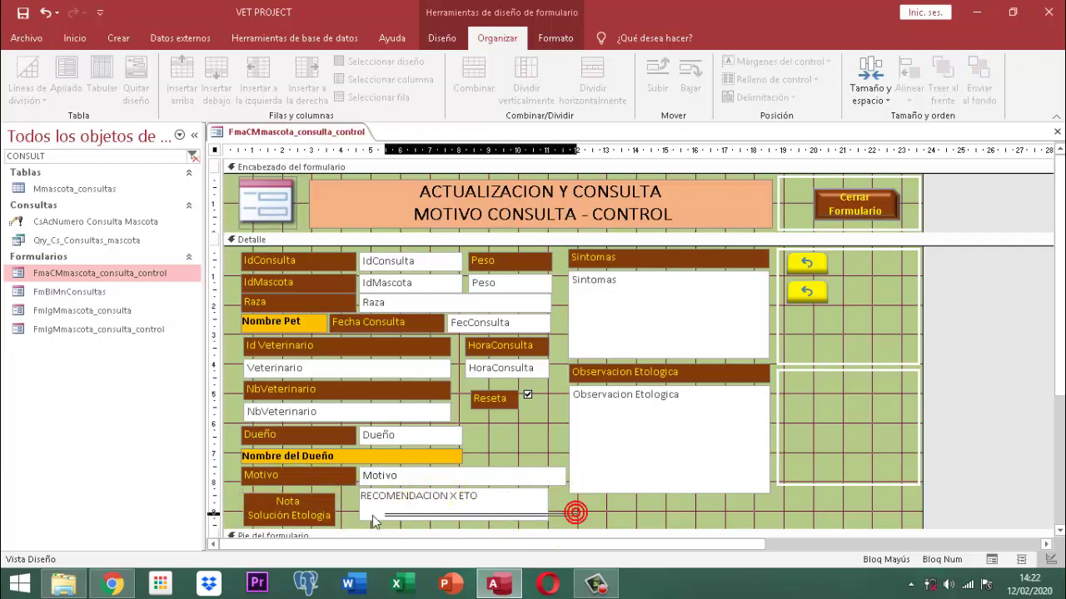
{"action": "left_click", "coordinate": [301, 523]}
{"action": "left_click", "coordinate": [916, 98]}
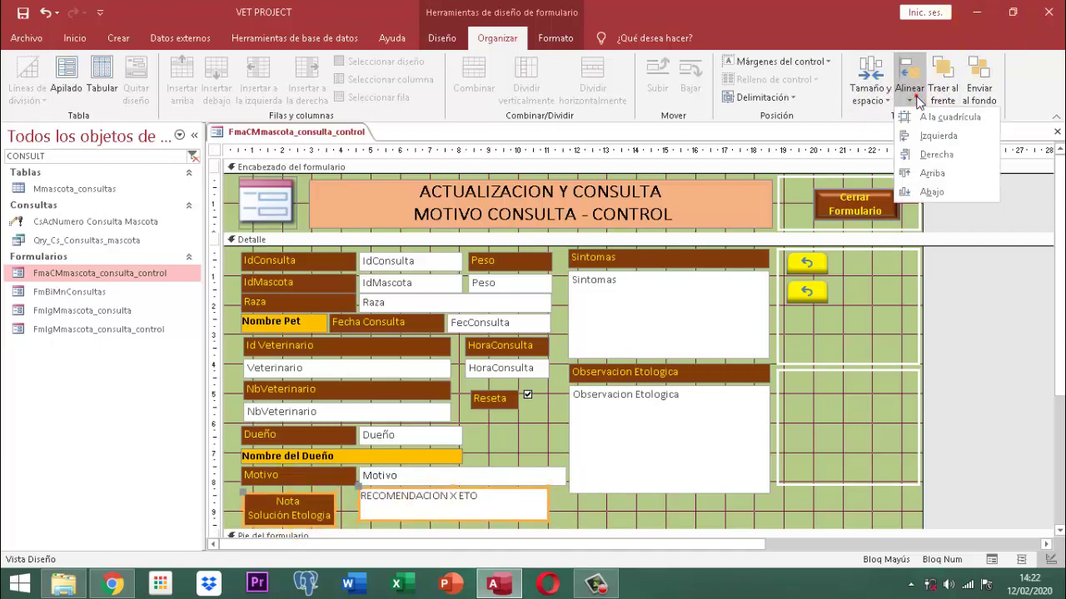
{"action": "left_click", "coordinate": [947, 193]}
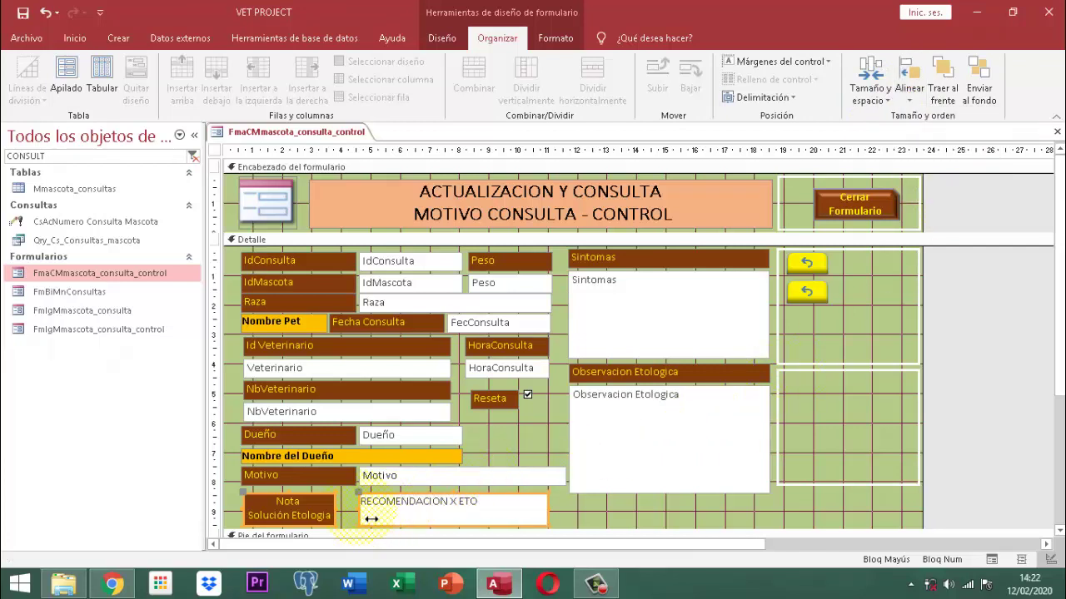
Widen the Nota Solución Etologia label and its text box slightly leftward, and nudge the pair right and up beneath Motivo
{"action": "left_click_drag", "start_coordinate": [371, 519], "coordinate": [359, 519]}
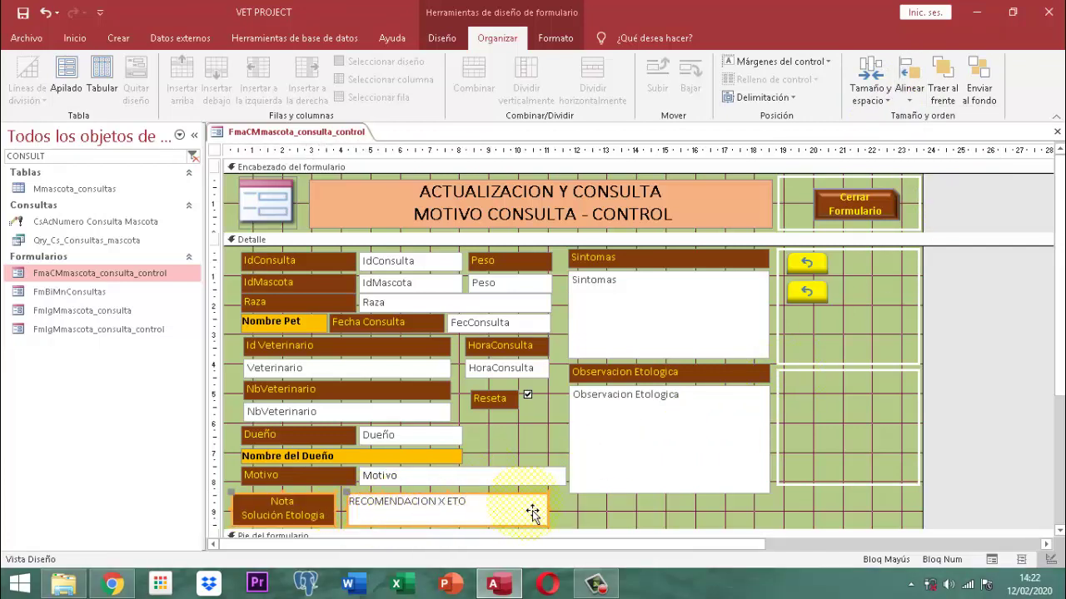
{"action": "key", "text": "Right"}
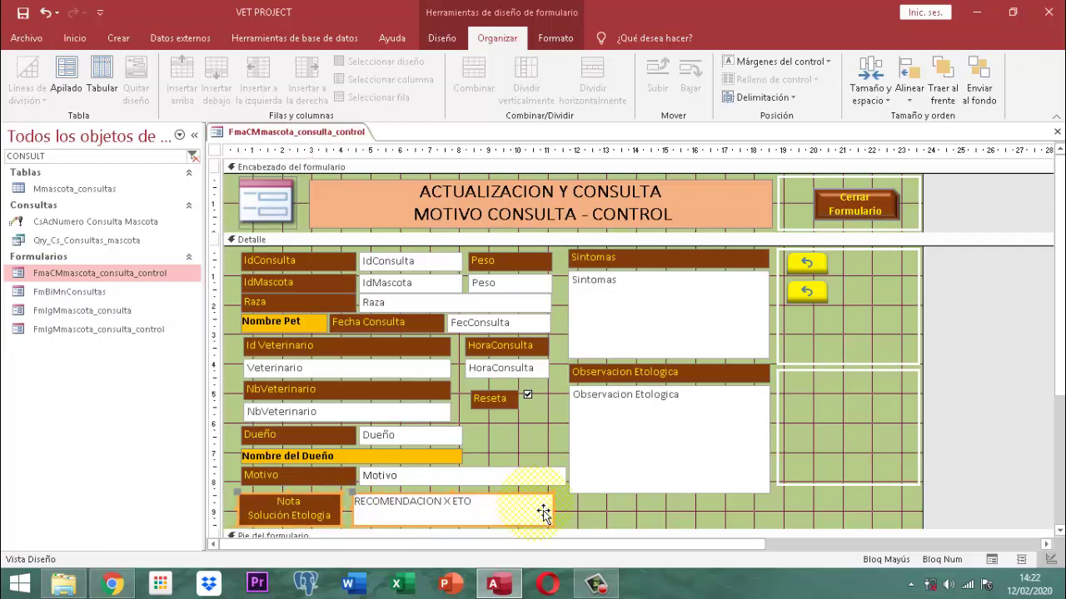
{"action": "key", "text": "Up"}
{"action": "key", "text": "Right"}
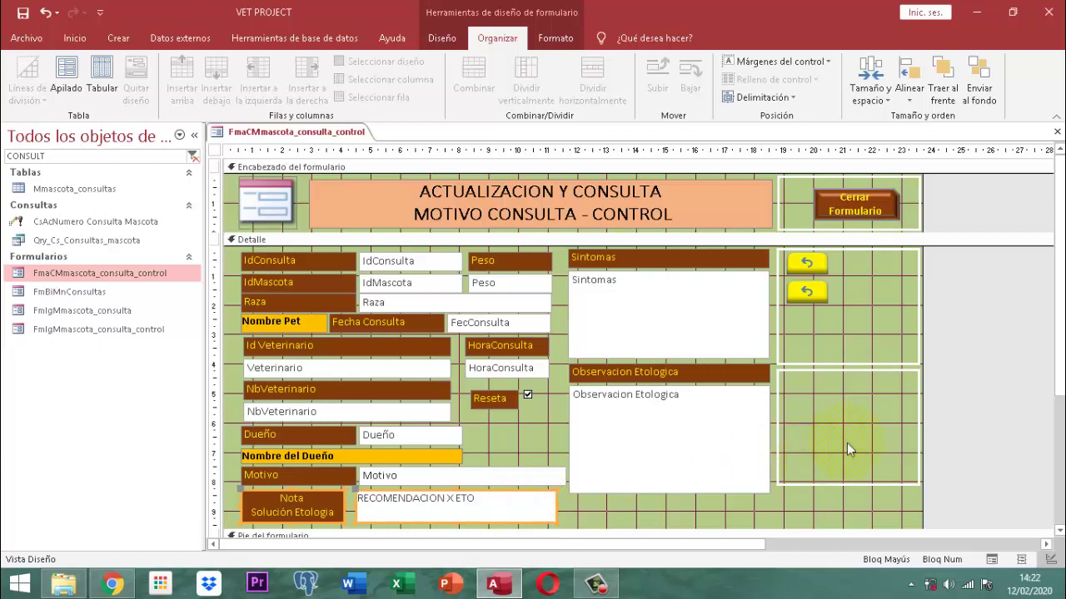
{"action": "left_click", "coordinate": [969, 370]}
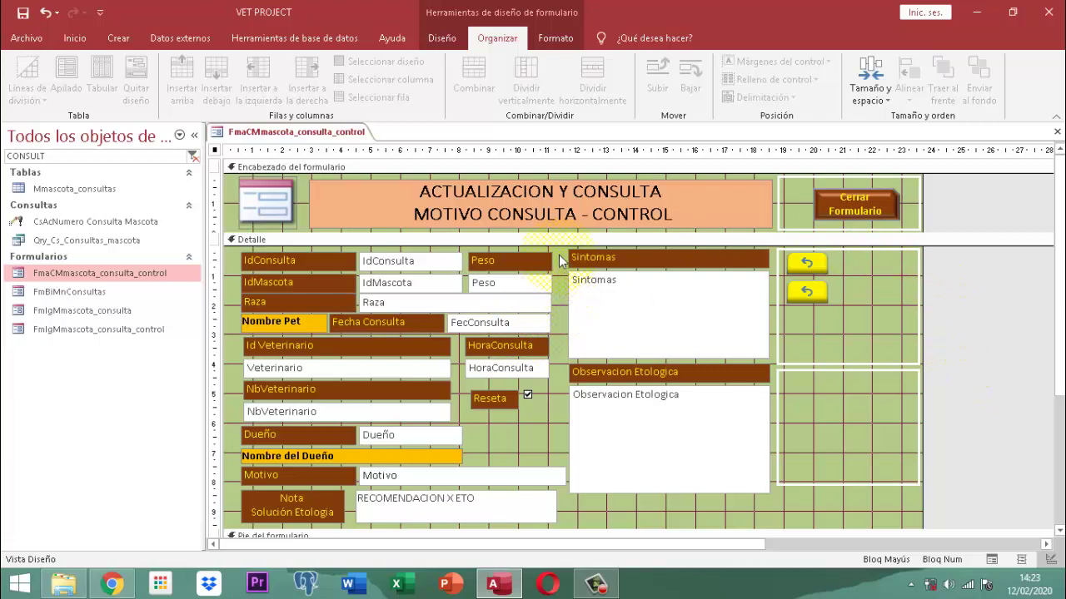
Align the right edges of the Peso label and field, the Raza and FecConsulta fields, and the HoraConsulta label and field
{"action": "left_click_drag", "start_coordinate": [559, 260], "coordinate": [535, 382]}
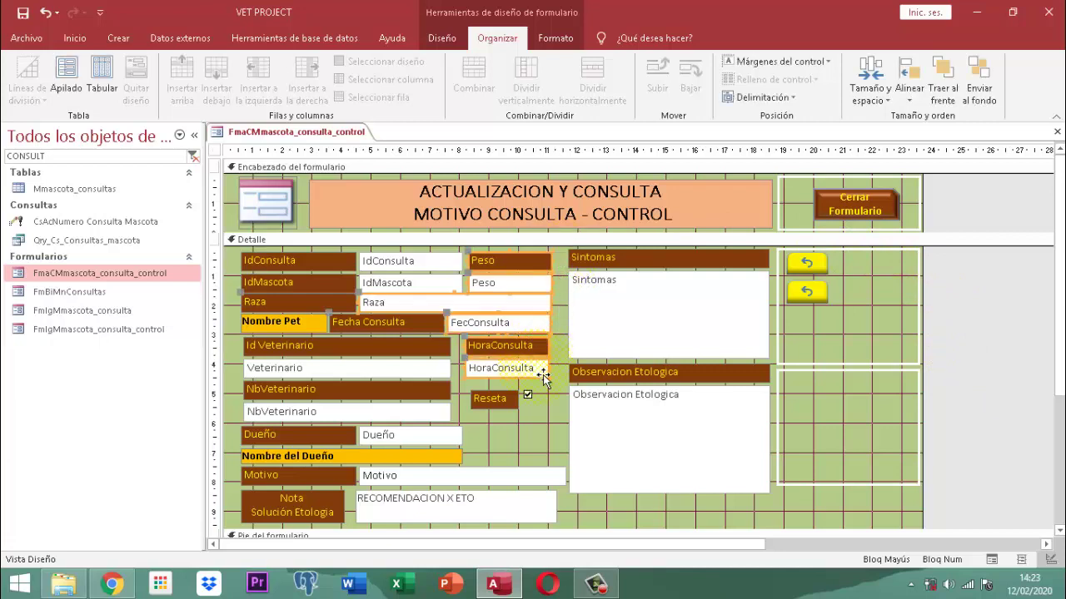
{"action": "left_click", "coordinate": [909, 90]}
{"action": "left_click", "coordinate": [955, 158]}
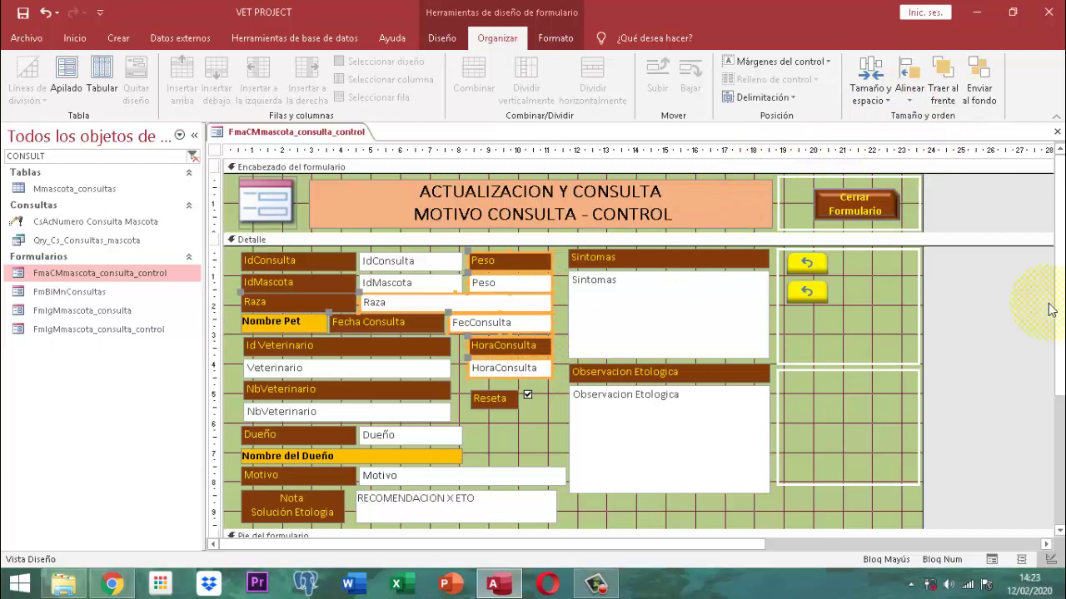
{"action": "left_click", "coordinate": [975, 205]}
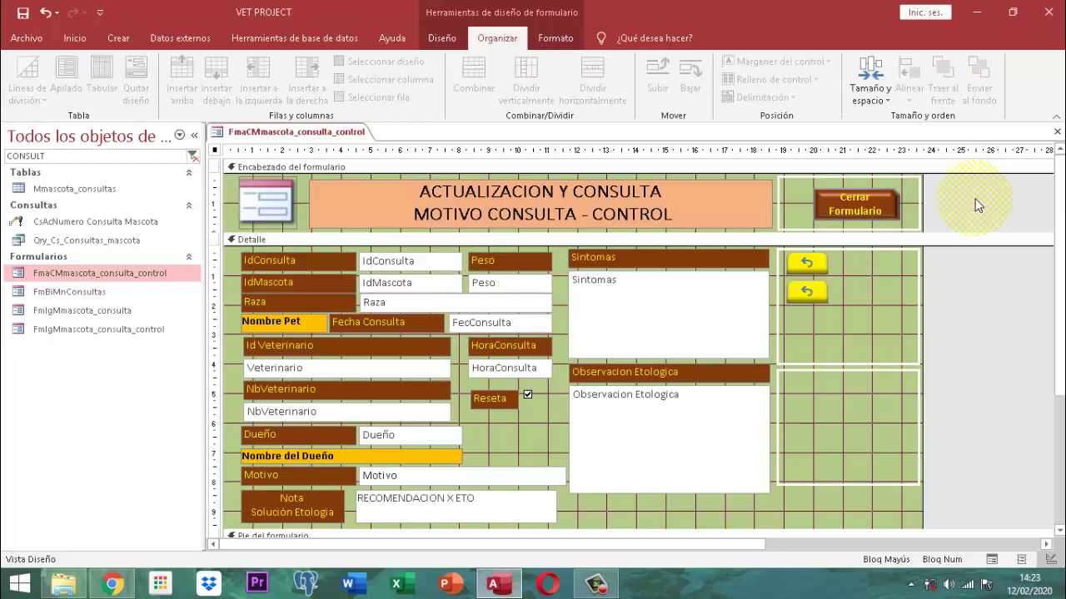
Align the left edges of the first-column controls from IdConsulta down to Nota Solución Etologia
{"action": "left_click_drag", "start_coordinate": [231, 254], "coordinate": [255, 514]}
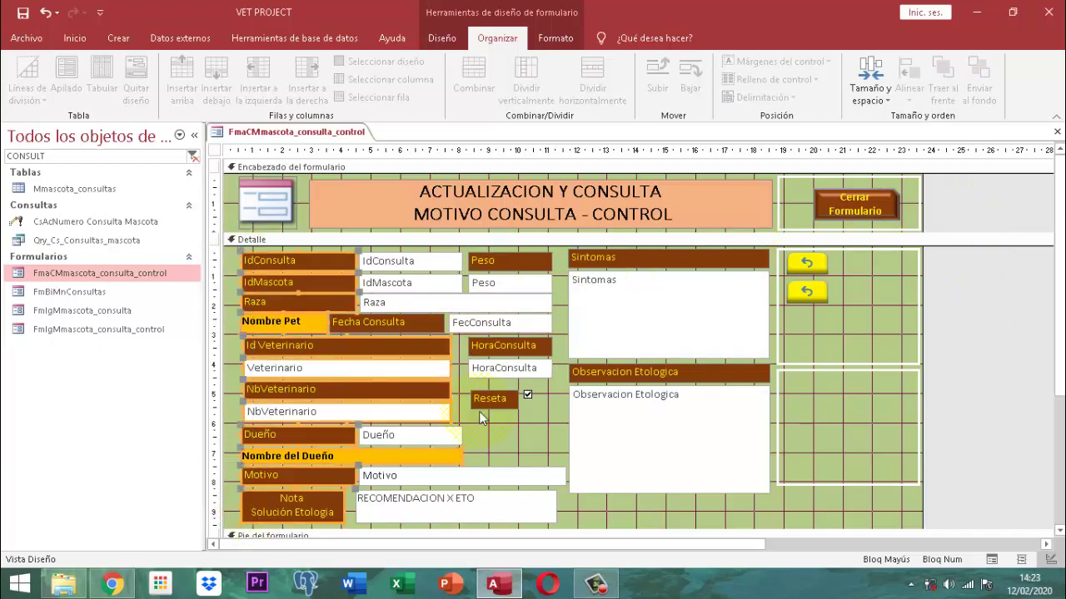
{"action": "left_click", "coordinate": [910, 92]}
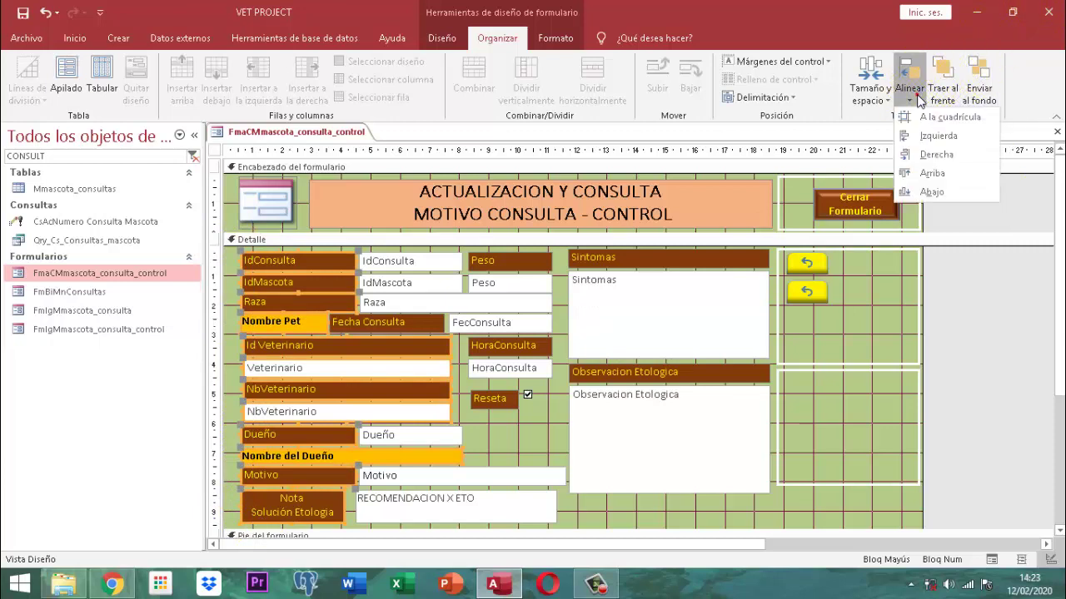
{"action": "left_click", "coordinate": [942, 138]}
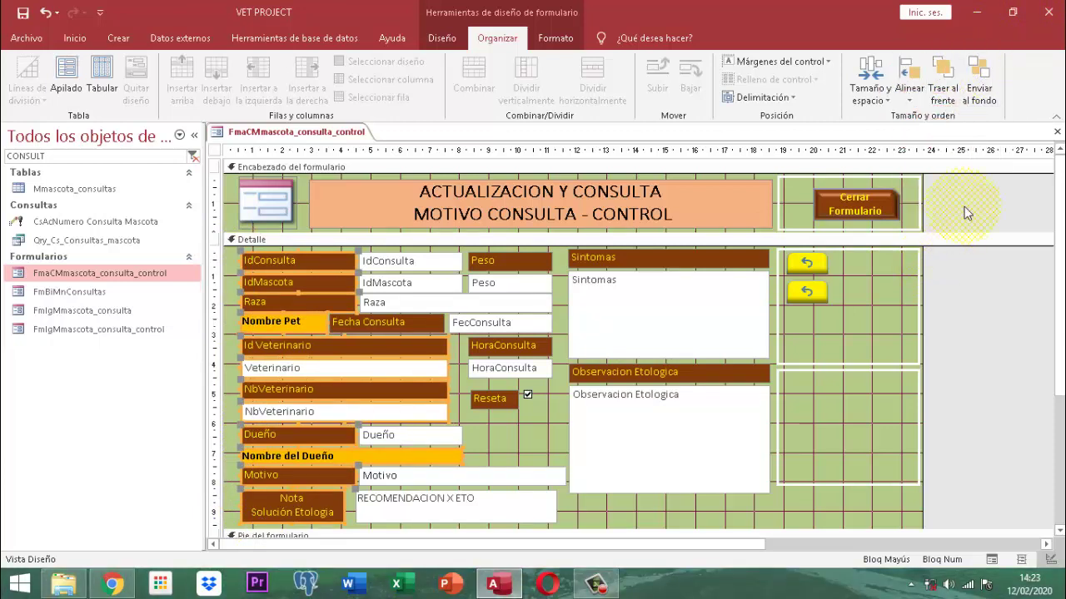
{"action": "left_click", "coordinate": [965, 206]}
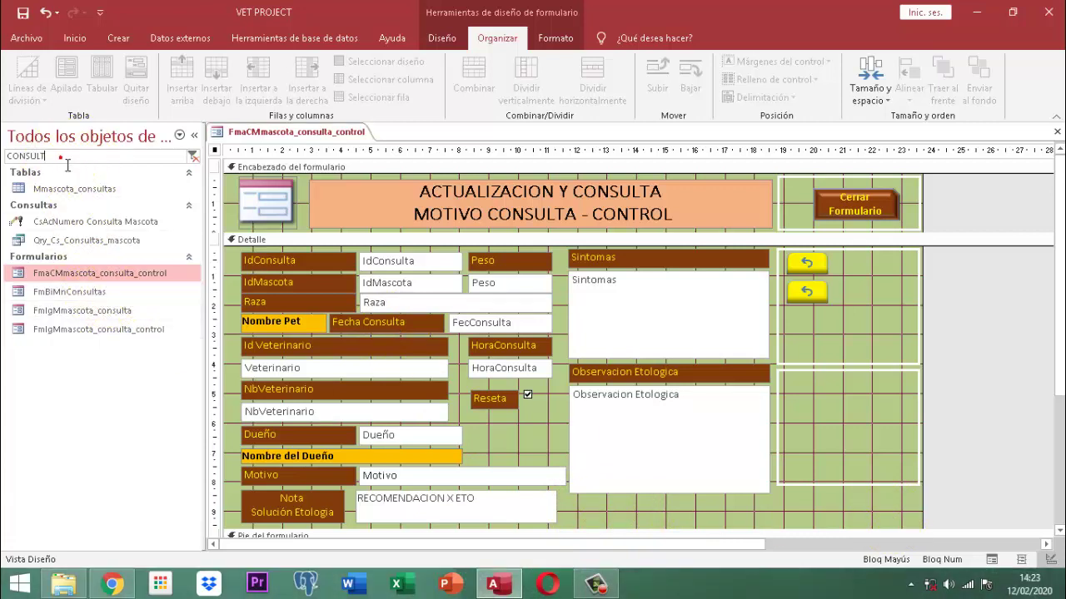
Filter the database objects by CITAS and open the FmAcMmascota_Citas form in Design view
{"action": "left_click_drag", "start_coordinate": [60, 157], "coordinate": [4, 164]}
{"action": "type", "text": "CITAS"}
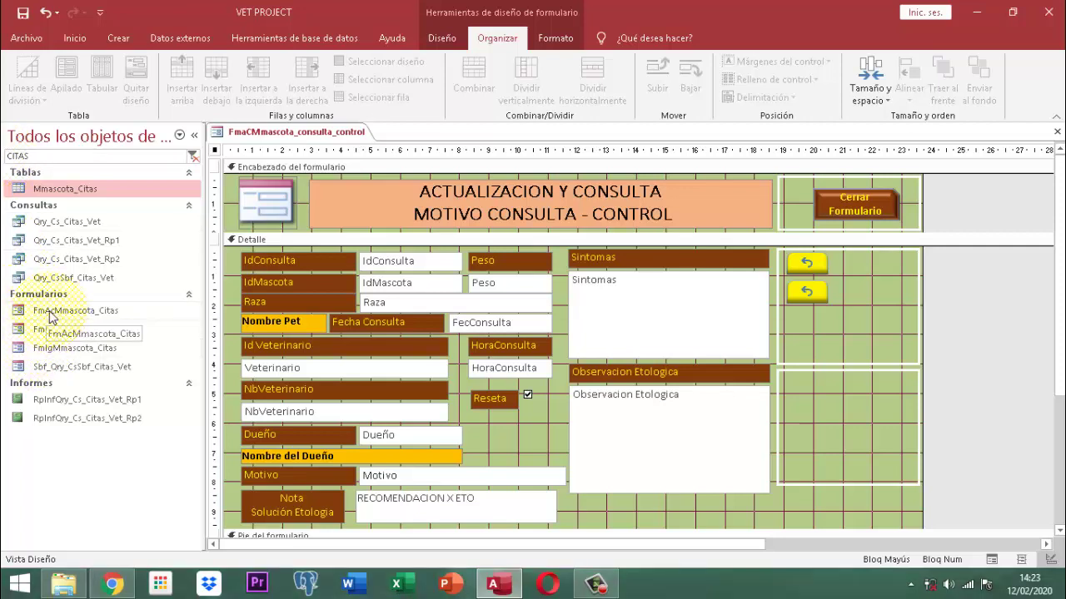
{"action": "left_click", "coordinate": [50, 313]}
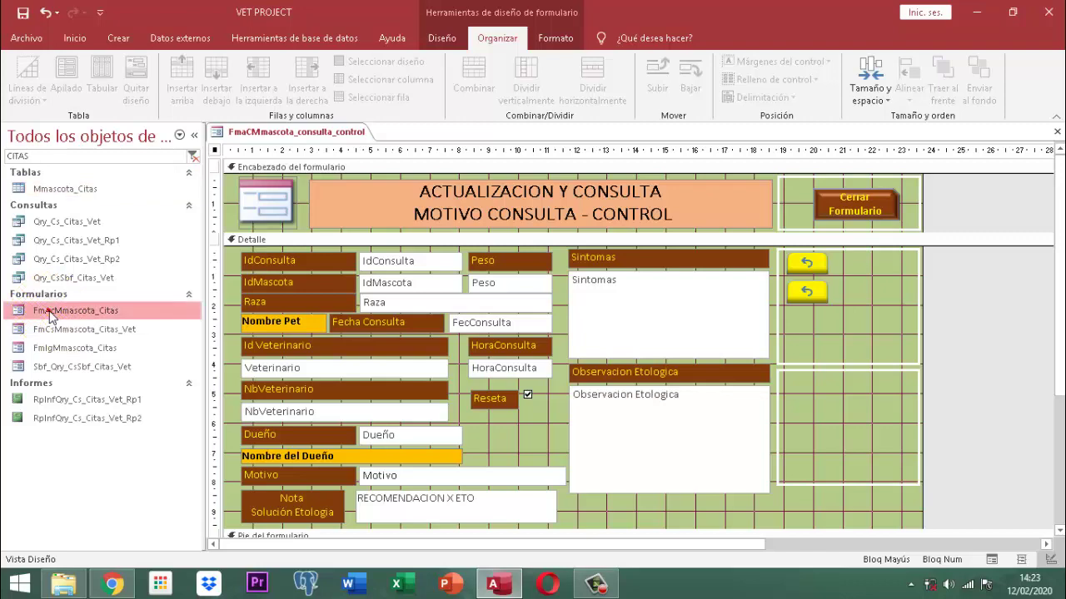
{"action": "right_click", "coordinate": [50, 313]}
{"action": "left_click", "coordinate": [109, 359]}
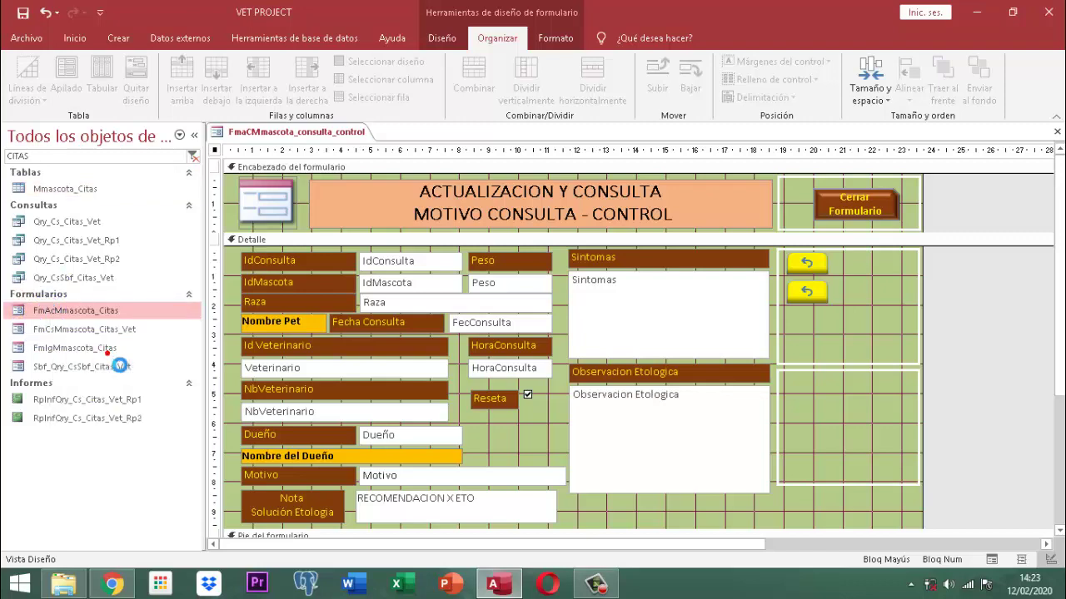
Copy the four record navigation buttons and the search button from FmAcMmascota_Citas into the Detalle section of FmaCMmascota_consulta_control
{"action": "scroll", "coordinate": [960, 307], "scroll_direction": "down", "scroll_amount": 3}
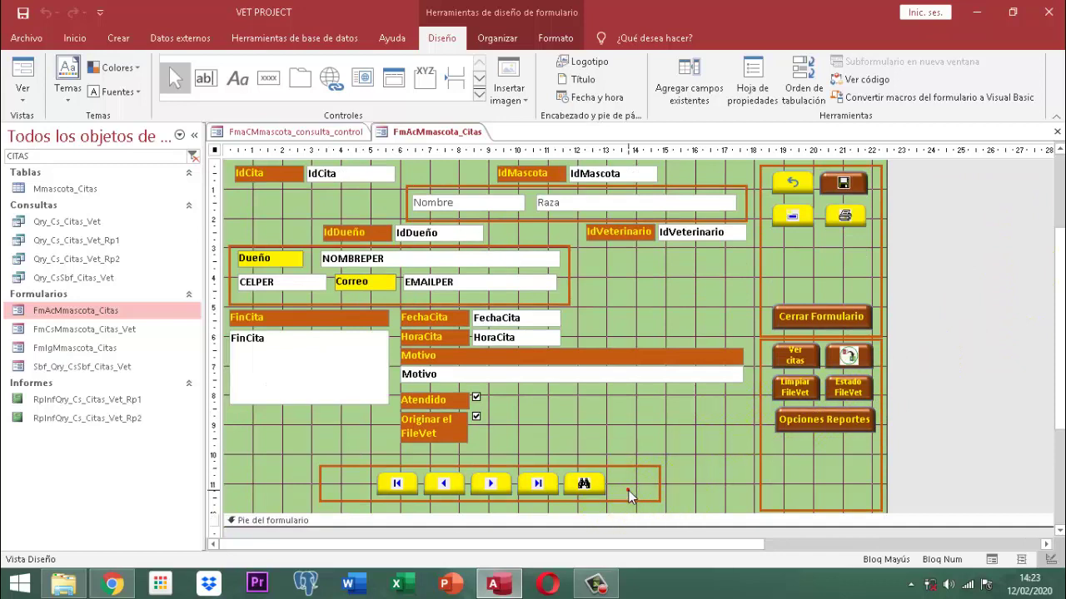
{"action": "left_click_drag", "start_coordinate": [629, 487], "coordinate": [369, 490]}
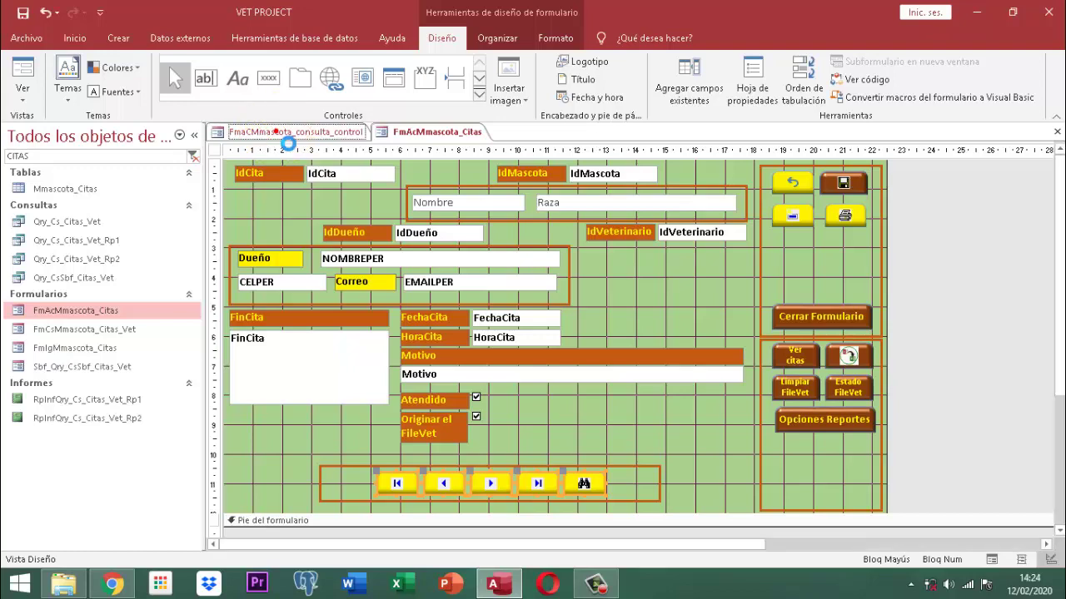
{"action": "left_click", "coordinate": [278, 132]}
{"action": "scroll", "coordinate": [1017, 369], "scroll_direction": "down", "scroll_amount": 2}
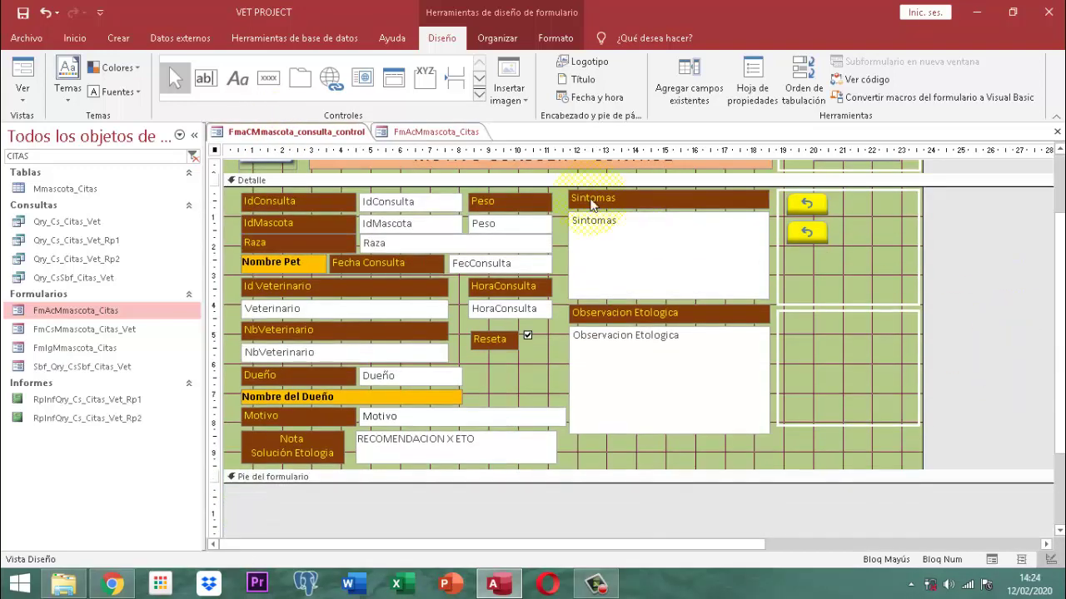
{"action": "left_click", "coordinate": [569, 181]}
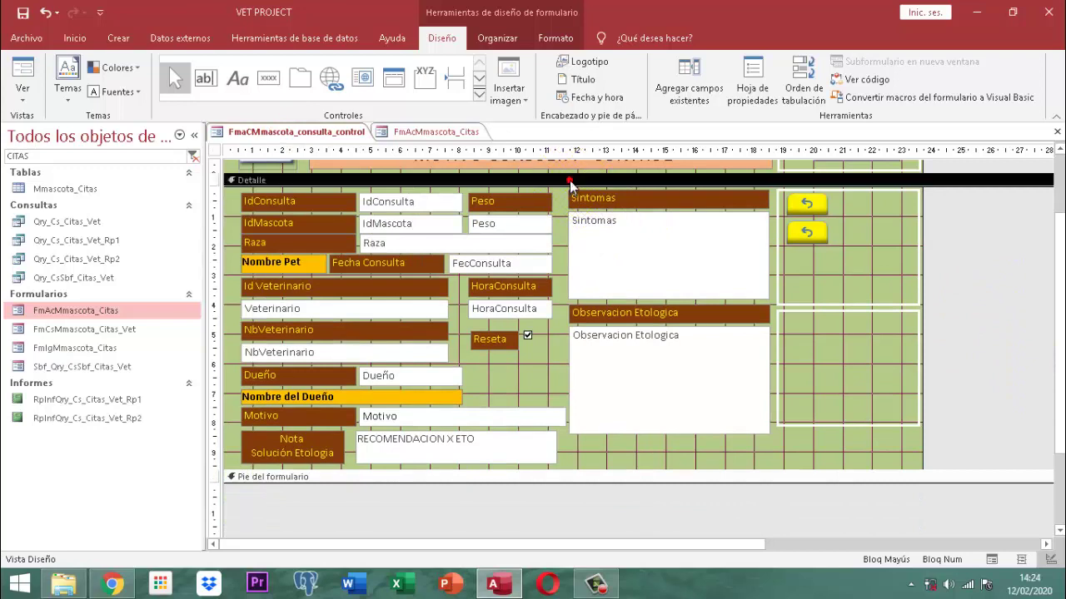
{"action": "key", "text": "ctrl+v"}
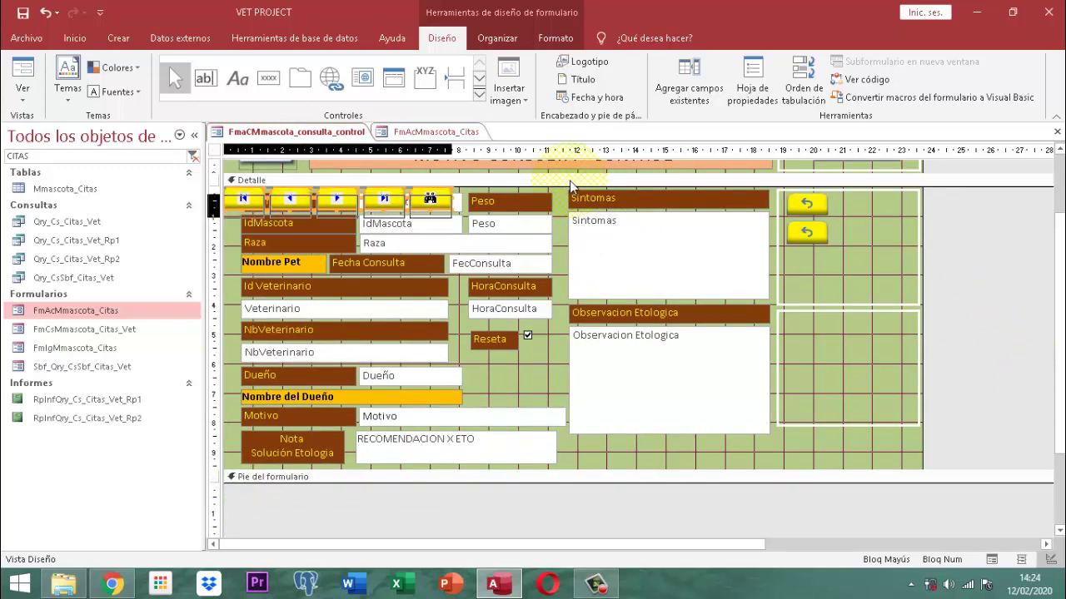
Move the five pasted navigation and search buttons beneath the Observacion Etologica box, beside the RECOMENDACION X ETO field
{"action": "key", "text": "Down"}
{"action": "key", "text": "Down"}
{"action": "key", "text": "Down"}
{"action": "key", "text": "Down"}
{"action": "key", "text": "Down"}
{"action": "key", "text": "Down"}
{"action": "key", "text": "Down"}
{"action": "key", "text": "Down"}
{"action": "key", "text": "Down"}
{"action": "key", "text": "Down"}
{"action": "key", "text": "Down"}
{"action": "key", "text": "Down"}
{"action": "key", "text": "Down"}
{"action": "key", "text": "Down"}
{"action": "key", "text": "Down"}
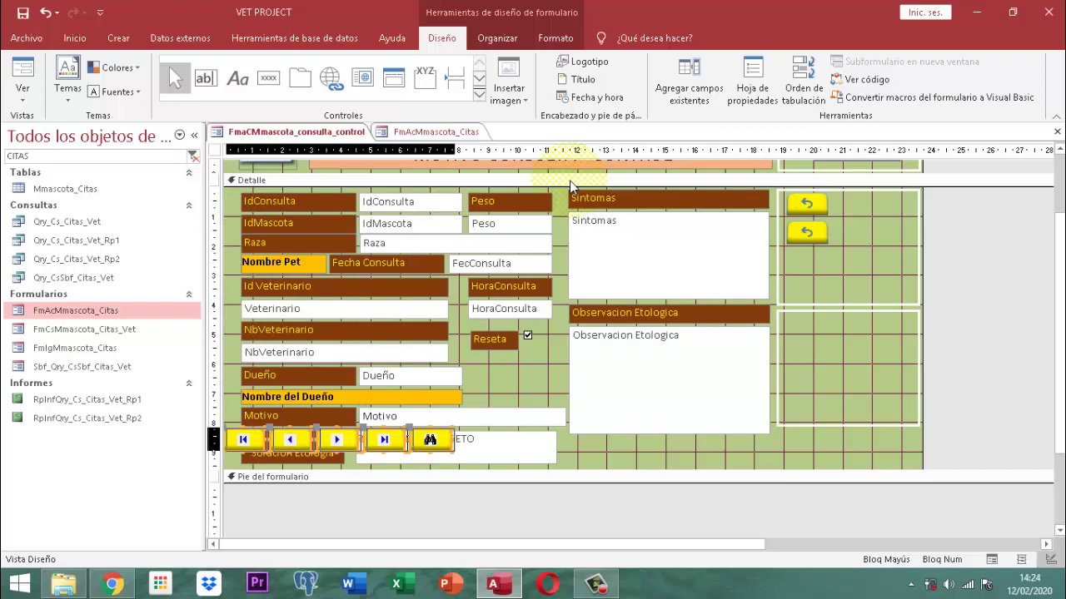
{"action": "key", "text": "Right"}
{"action": "key", "text": "Right"}
{"action": "key", "text": "Right"}
{"action": "key", "text": "Right"}
{"action": "key", "text": "Right"}
{"action": "key", "text": "Right"}
{"action": "key", "text": "Right"}
{"action": "key", "text": "Right"}
{"action": "key", "text": "Right"}
{"action": "key", "text": "Right"}
{"action": "key", "text": "Right"}
{"action": "key", "text": "Right"}
{"action": "key", "text": "Right"}
{"action": "key", "text": "Right"}
{"action": "key", "text": "Right"}
{"action": "key", "text": "Right"}
{"action": "key", "text": "Right"}
{"action": "key", "text": "Right"}
{"action": "key", "text": "Right"}
{"action": "key", "text": "Right"}
{"action": "key", "text": "Down"}
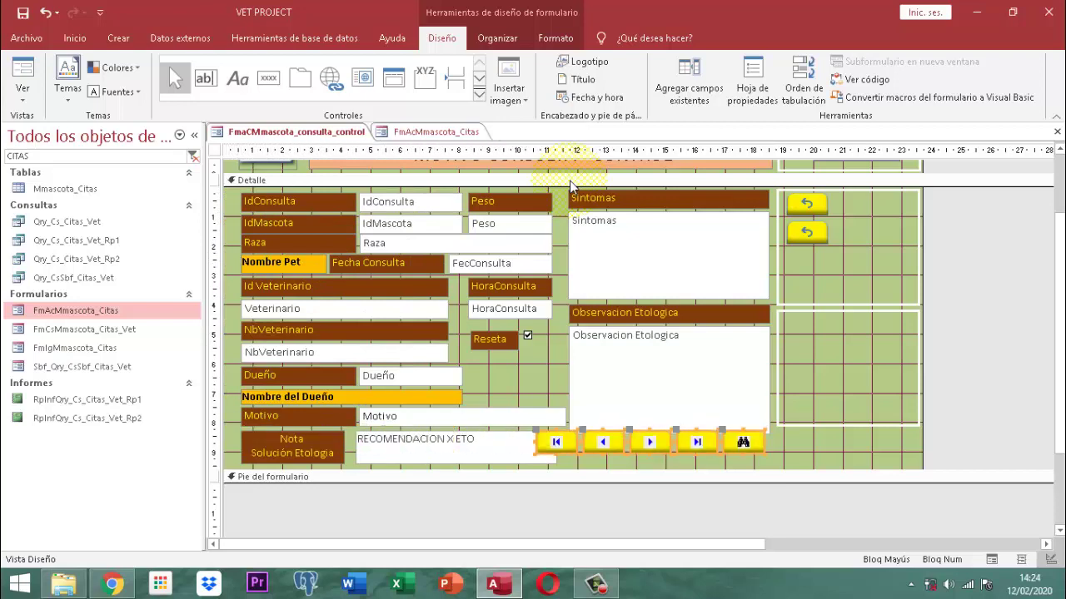
{"action": "key", "text": "Right"}
{"action": "key", "text": "Right"}
{"action": "key", "text": "Right"}
{"action": "key", "text": "Right"}
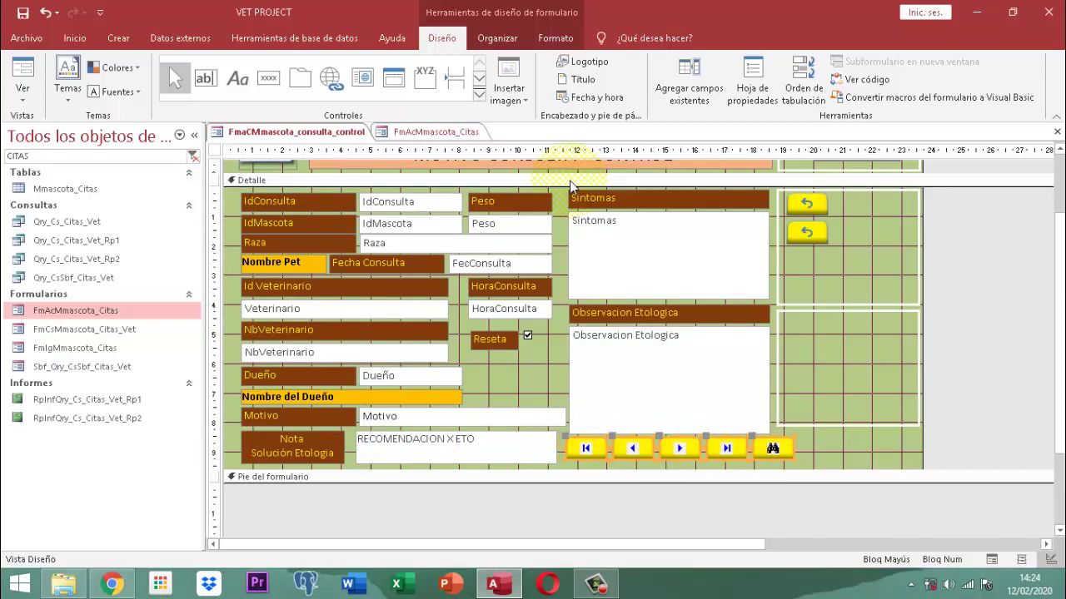
{"action": "key", "text": "Down"}
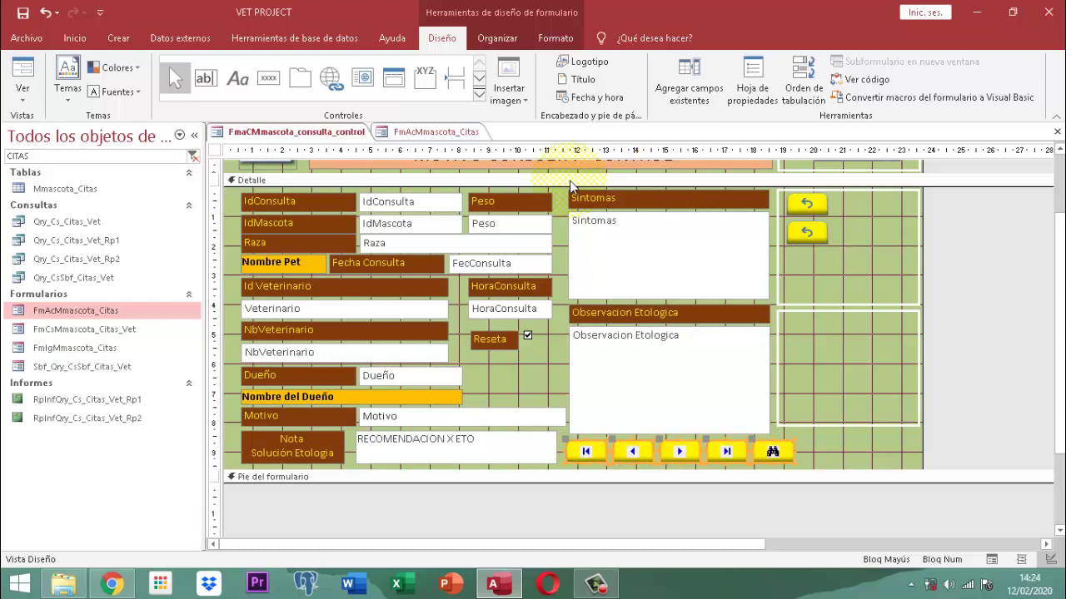
{"action": "key", "text": "Right"}
{"action": "key", "text": "Right"}
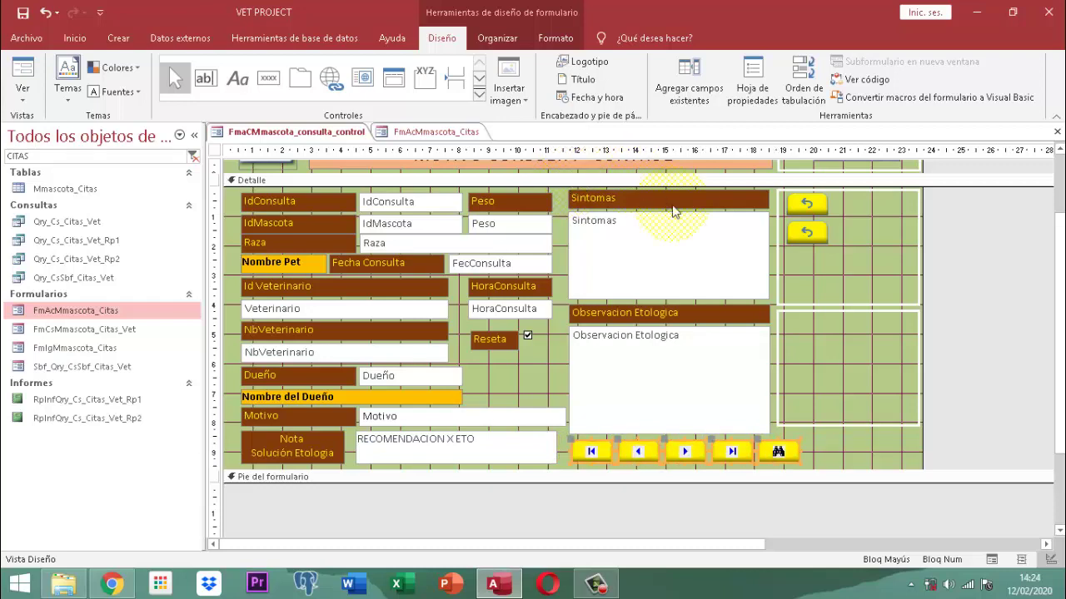
{"action": "left_click", "coordinate": [1016, 323]}
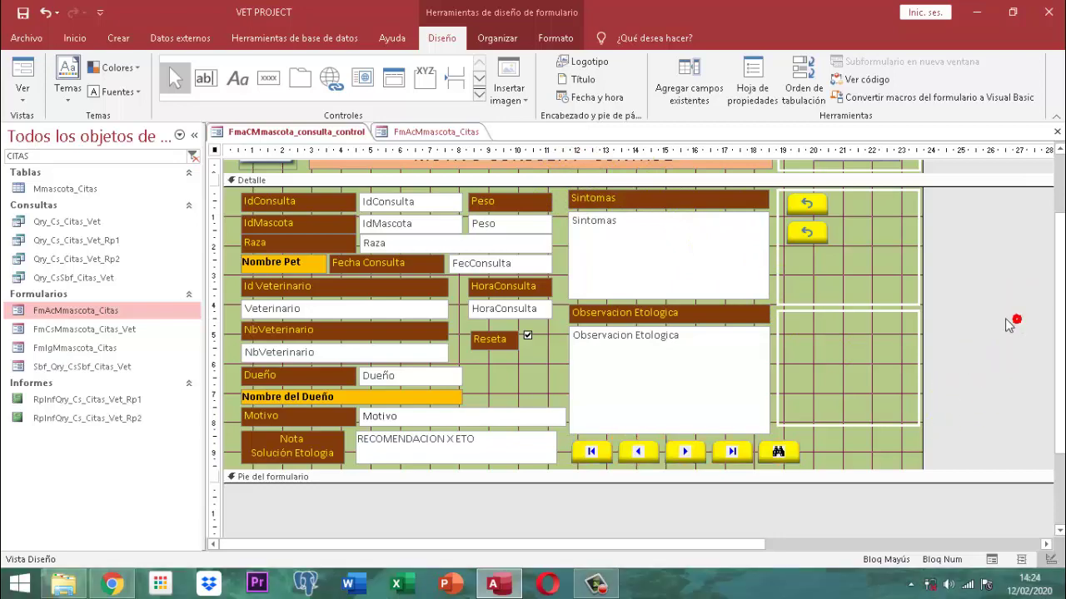
{"action": "scroll", "coordinate": [941, 300], "scroll_direction": "up", "scroll_amount": 2}
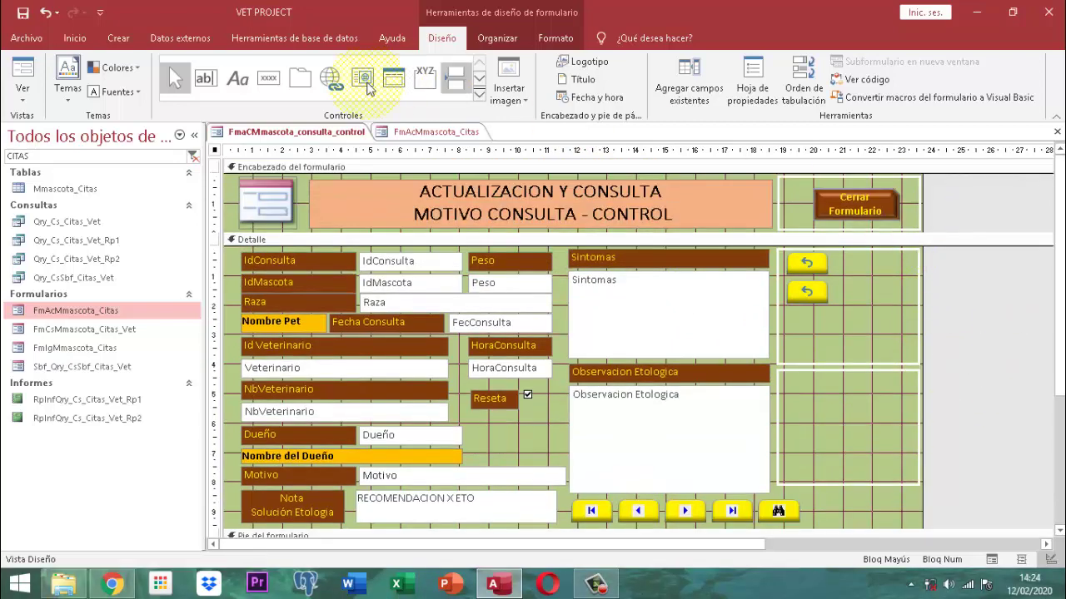
Close the FmAcMmascota_Citas form and return to FmaCMmascota_consulta_control
{"action": "left_click", "coordinate": [414, 133]}
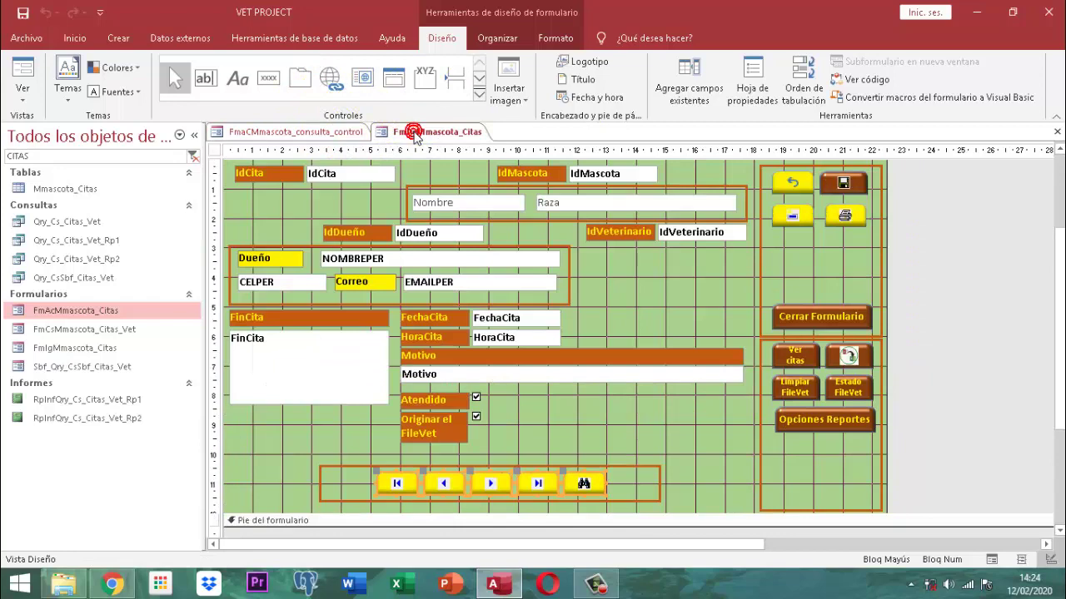
{"action": "right_click", "coordinate": [413, 133]}
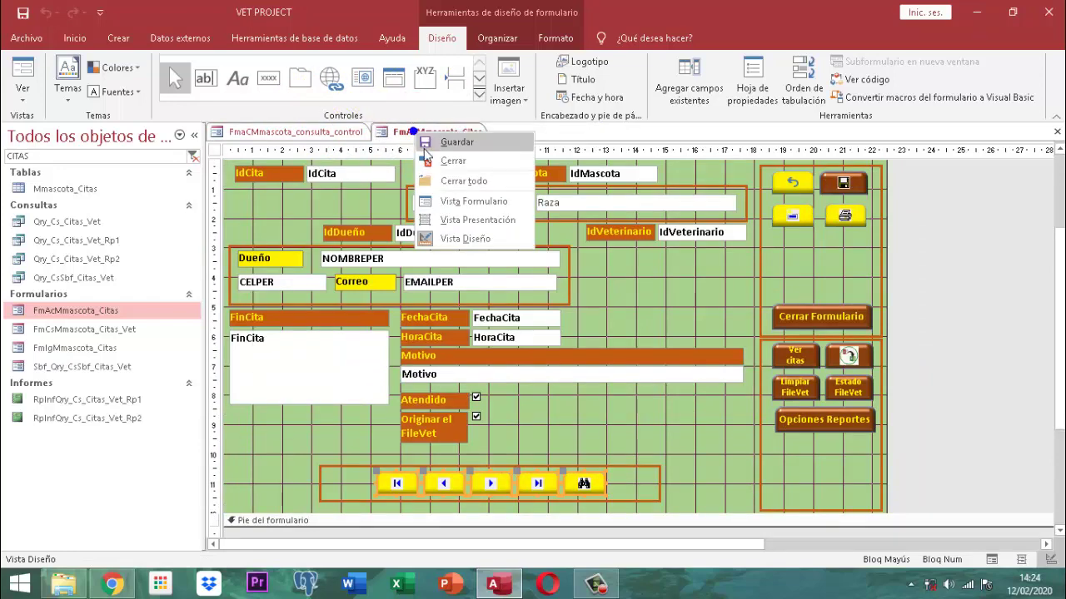
{"action": "left_click", "coordinate": [450, 161]}
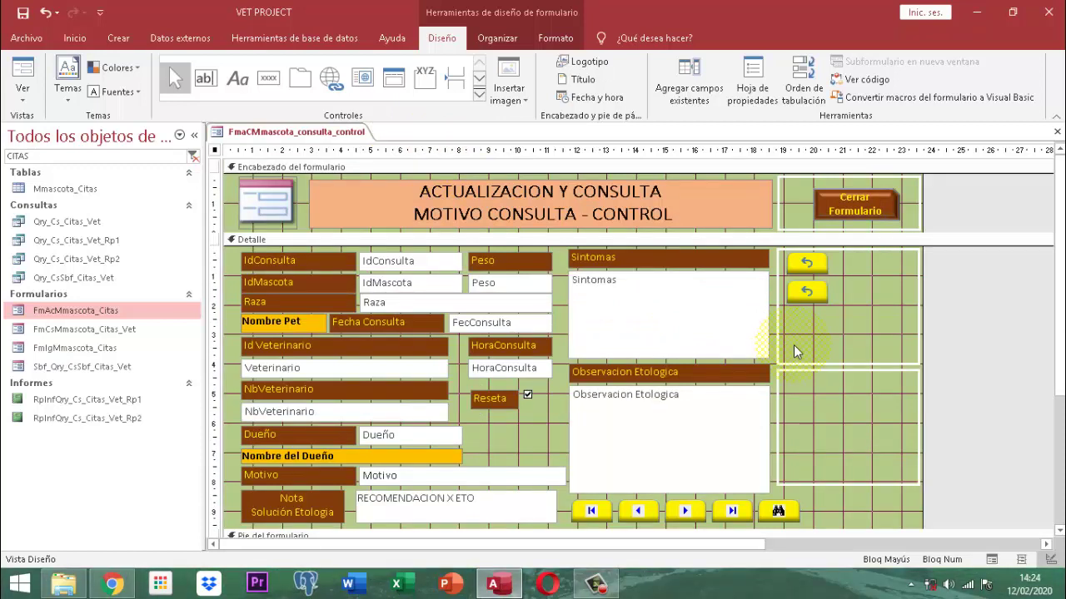
Save FmaCMmascota_consulta_control and set the form's Entrada de datos property to No
{"action": "right_click", "coordinate": [291, 135]}
{"action": "left_click", "coordinate": [331, 136]}
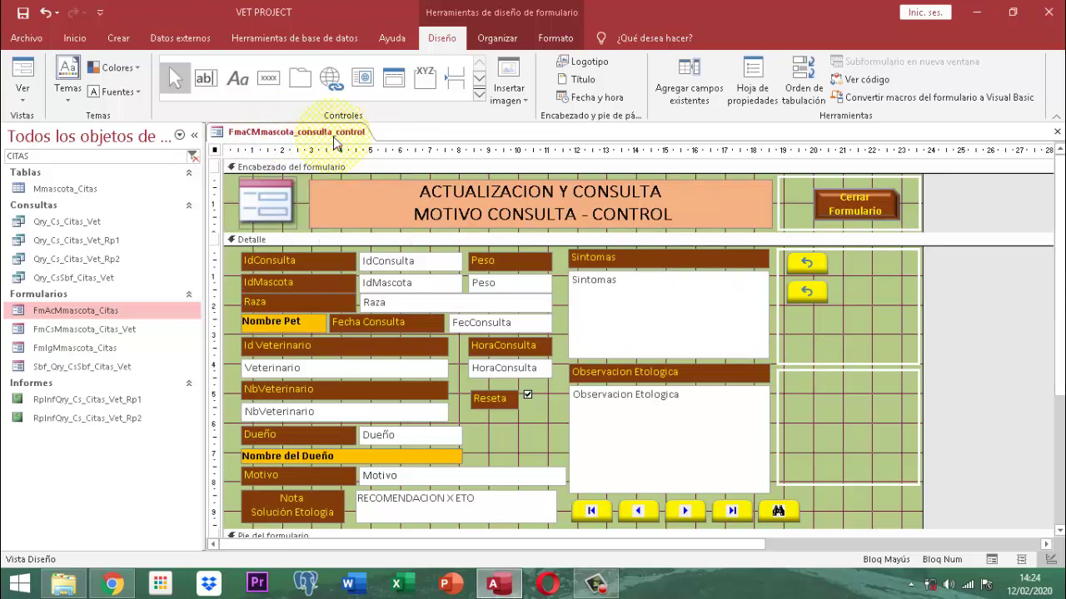
{"action": "left_click", "coordinate": [753, 91]}
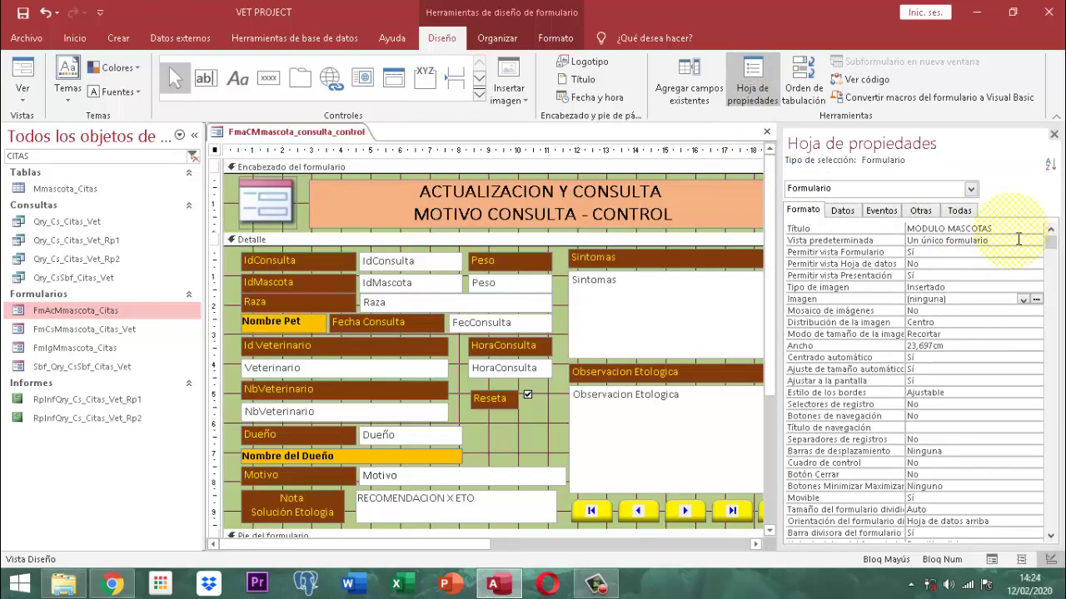
{"action": "left_click", "coordinate": [919, 212]}
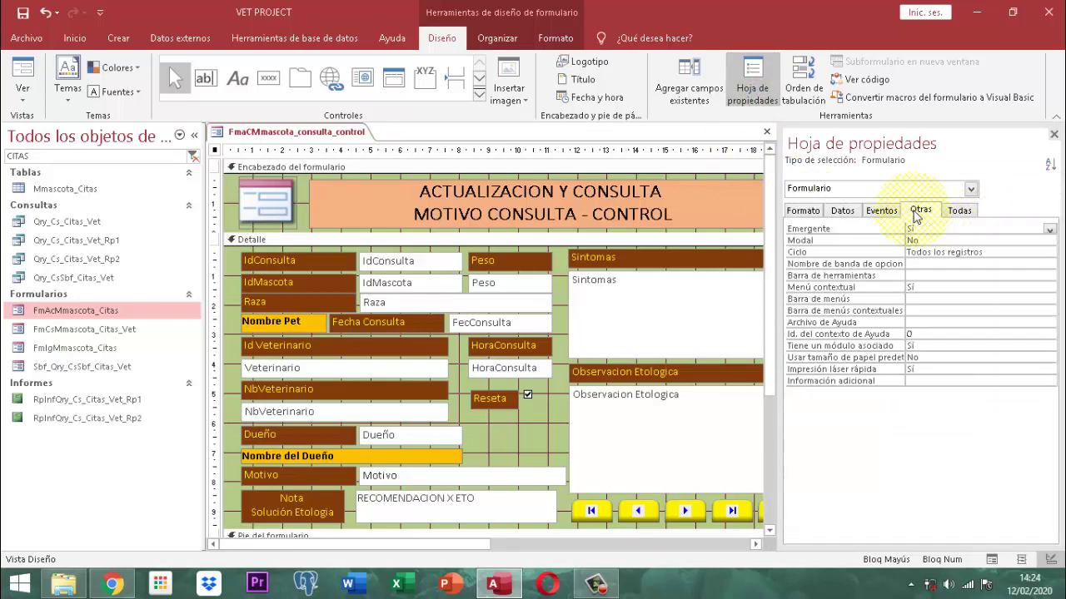
{"action": "left_click", "coordinate": [801, 211]}
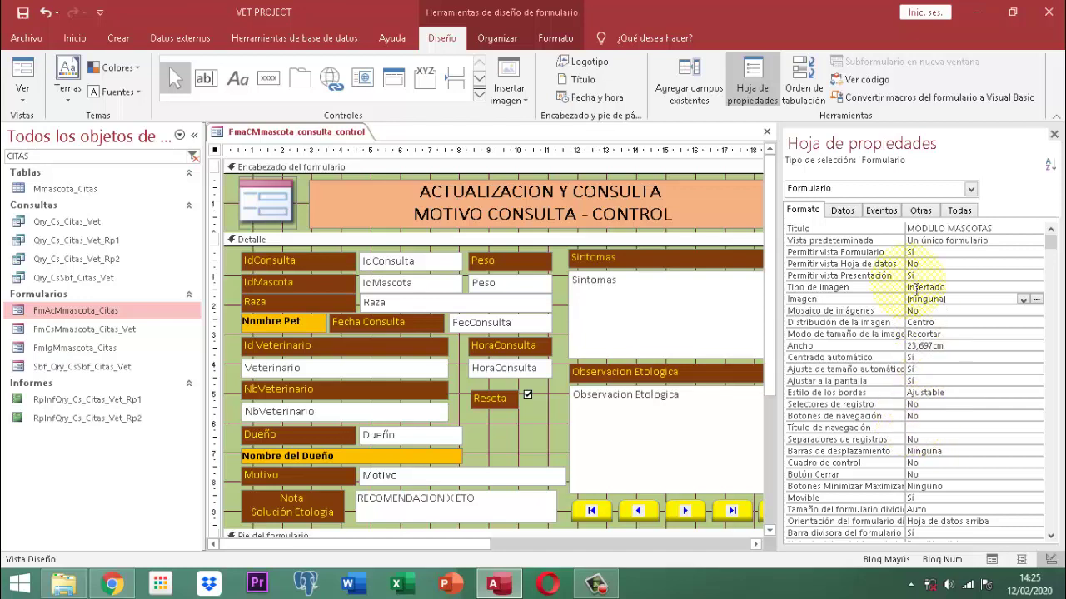
{"action": "left_click", "coordinate": [846, 210]}
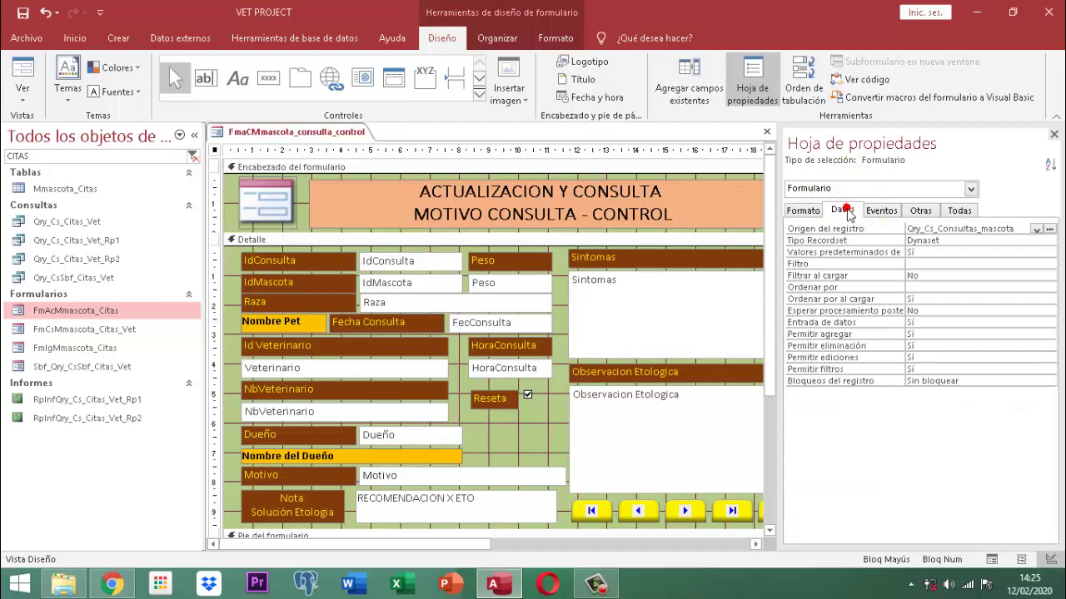
{"action": "left_click", "coordinate": [924, 324]}
{"action": "left_click", "coordinate": [1049, 323]}
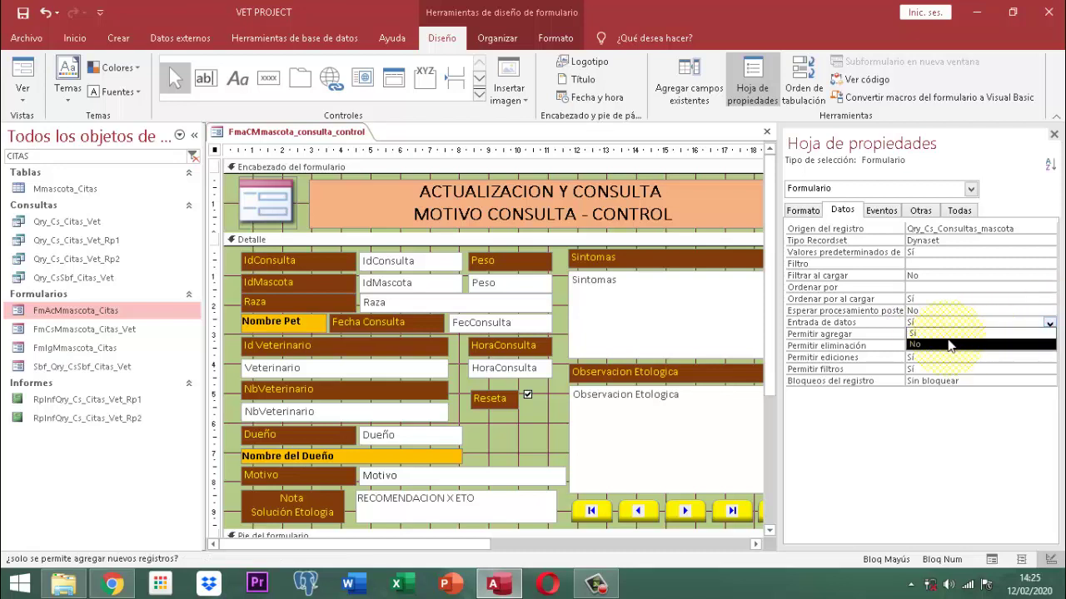
{"action": "left_click", "coordinate": [916, 345]}
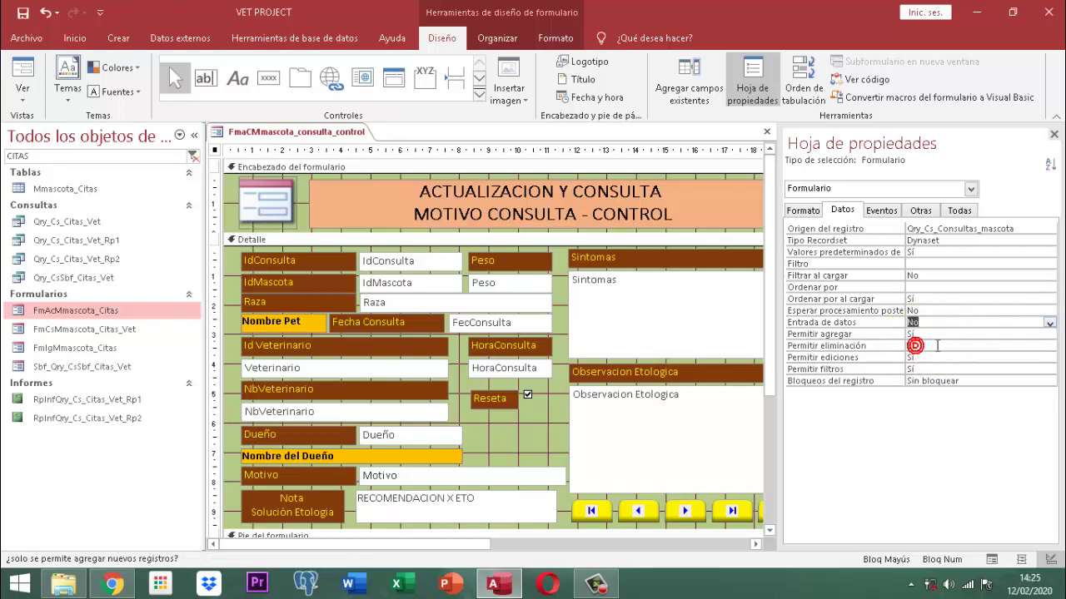
Set the form's Permitir agregar property to No and close the property sheet
{"action": "left_click", "coordinate": [928, 333]}
{"action": "left_click", "coordinate": [1050, 335]}
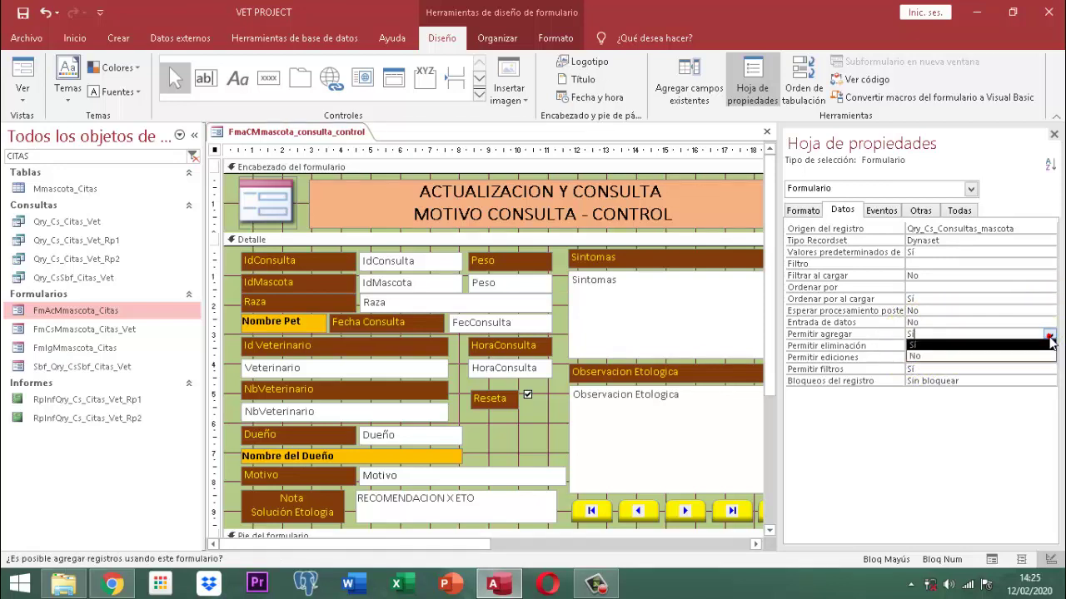
{"action": "left_click", "coordinate": [912, 357]}
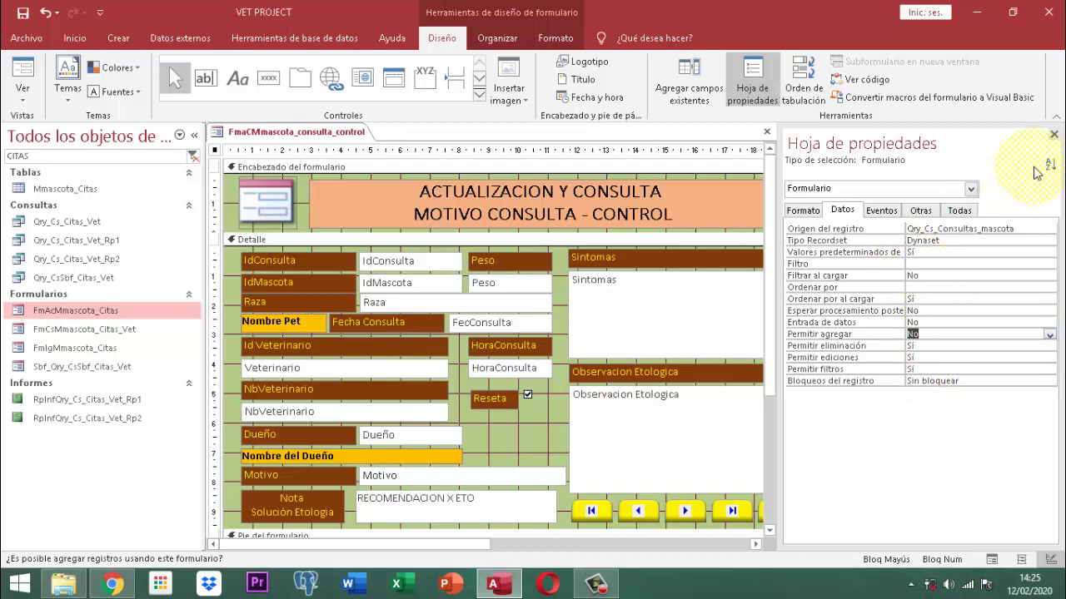
{"action": "left_click", "coordinate": [1053, 134]}
{"action": "left_click", "coordinate": [984, 350]}
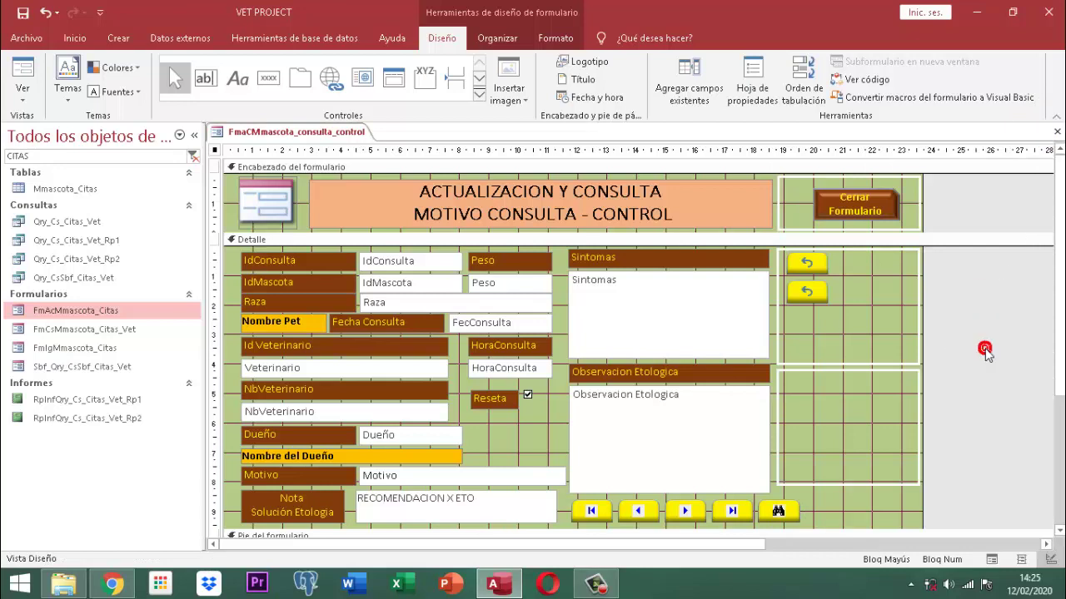
Save the FmaCMmascota_consulta_control form and close it
{"action": "left_click", "coordinate": [984, 350]}
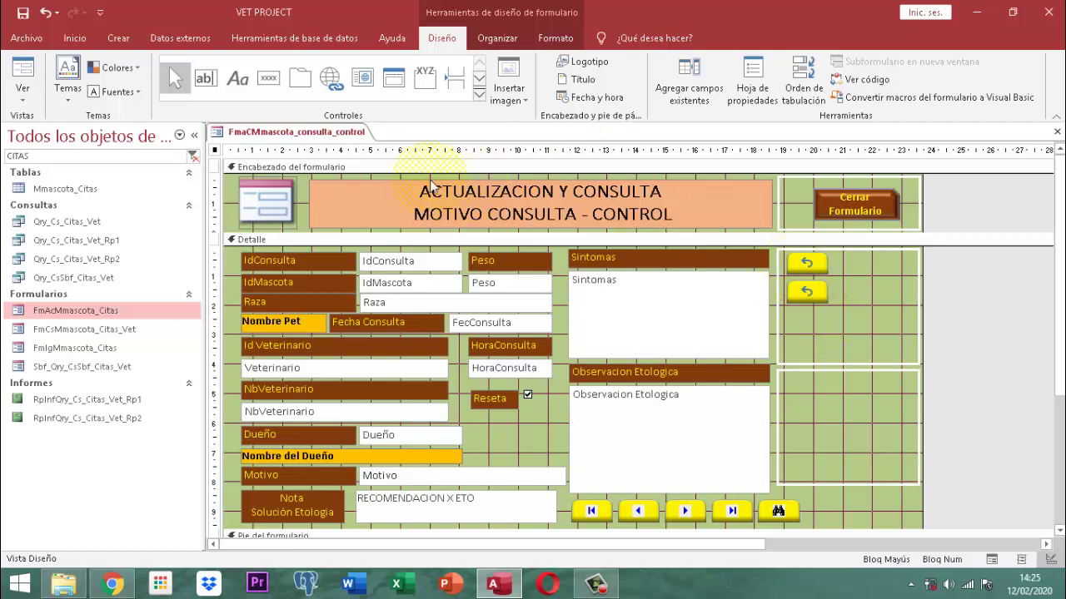
{"action": "right_click", "coordinate": [320, 150]}
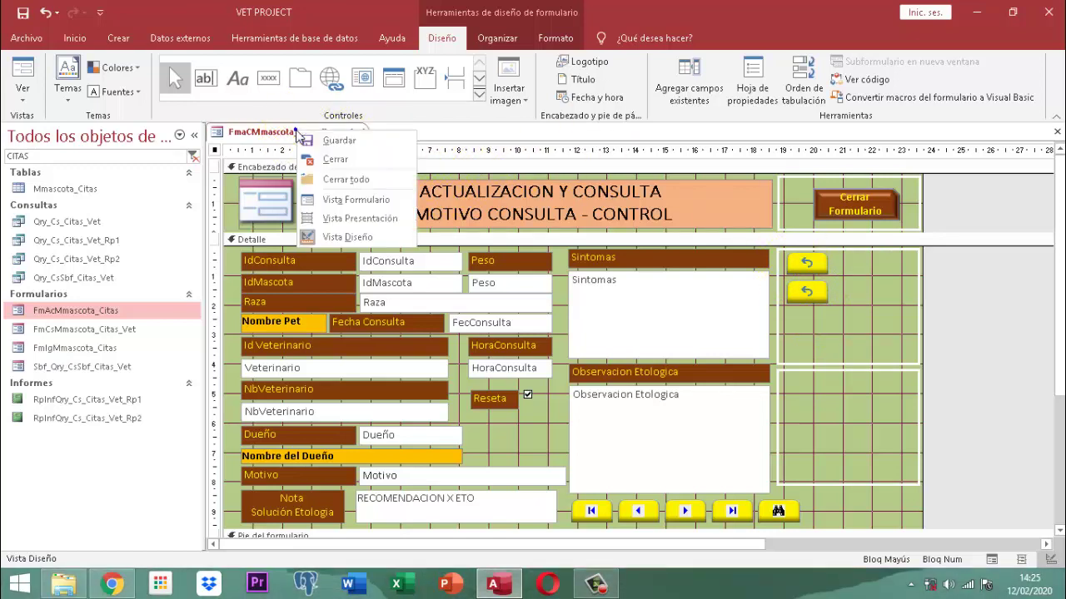
{"action": "left_click", "coordinate": [338, 151]}
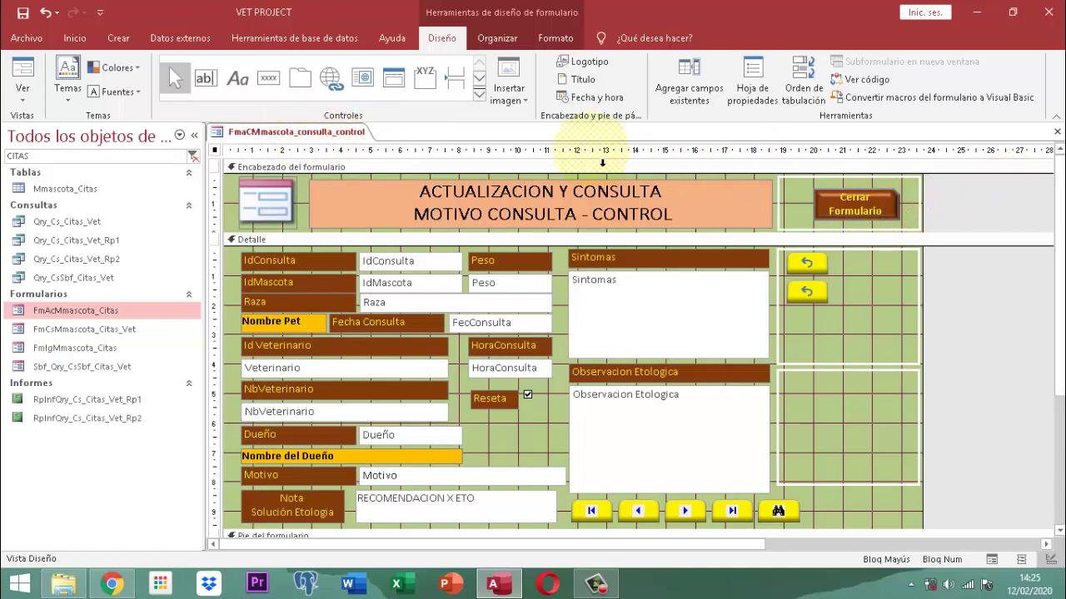
{"action": "right_click", "coordinate": [283, 132]}
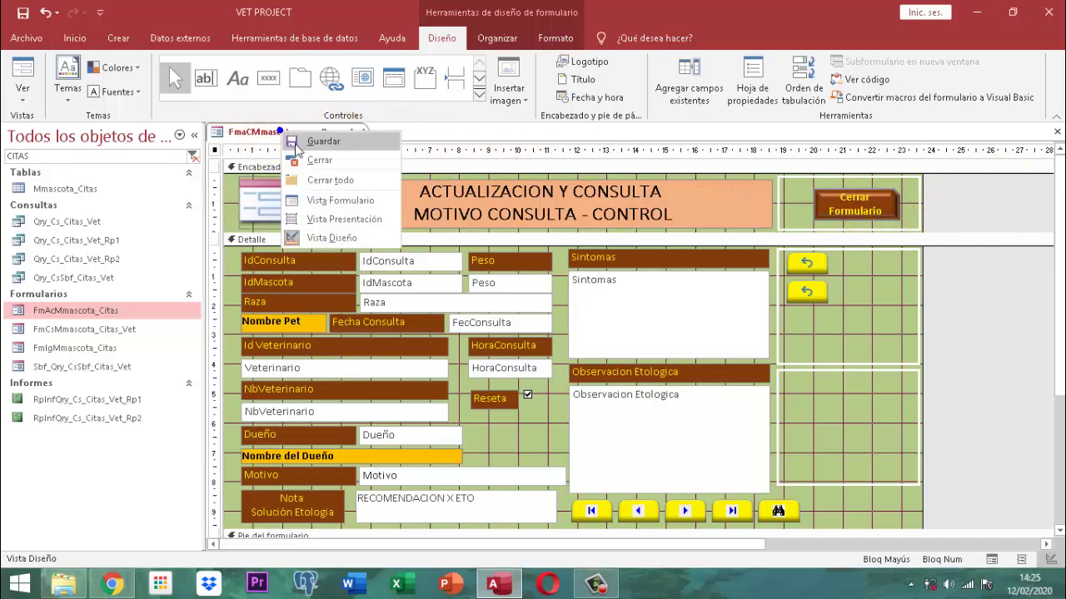
{"action": "key", "text": "Escape"}
{"action": "right_click", "coordinate": [311, 133]}
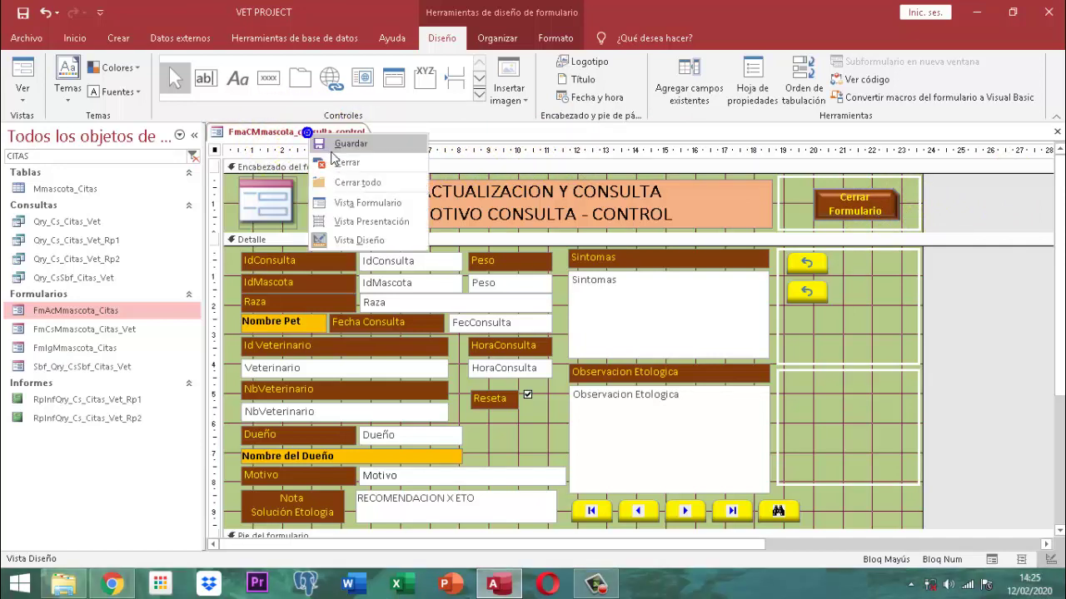
{"action": "left_click", "coordinate": [347, 164]}
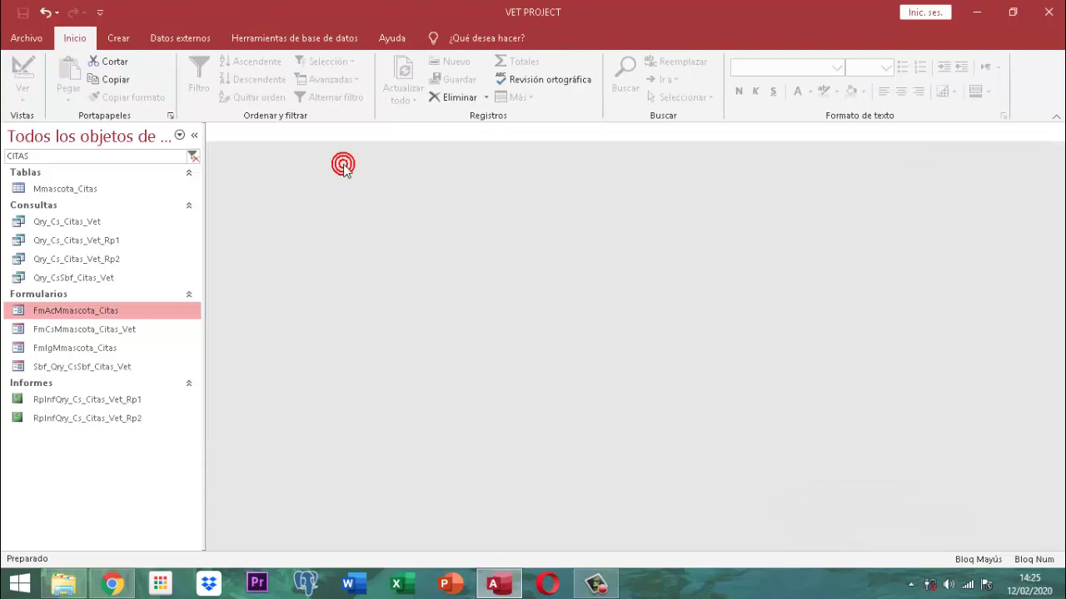
Review the application options of the current database in the Access options and accept the dialog
{"action": "left_click", "coordinate": [23, 42]}
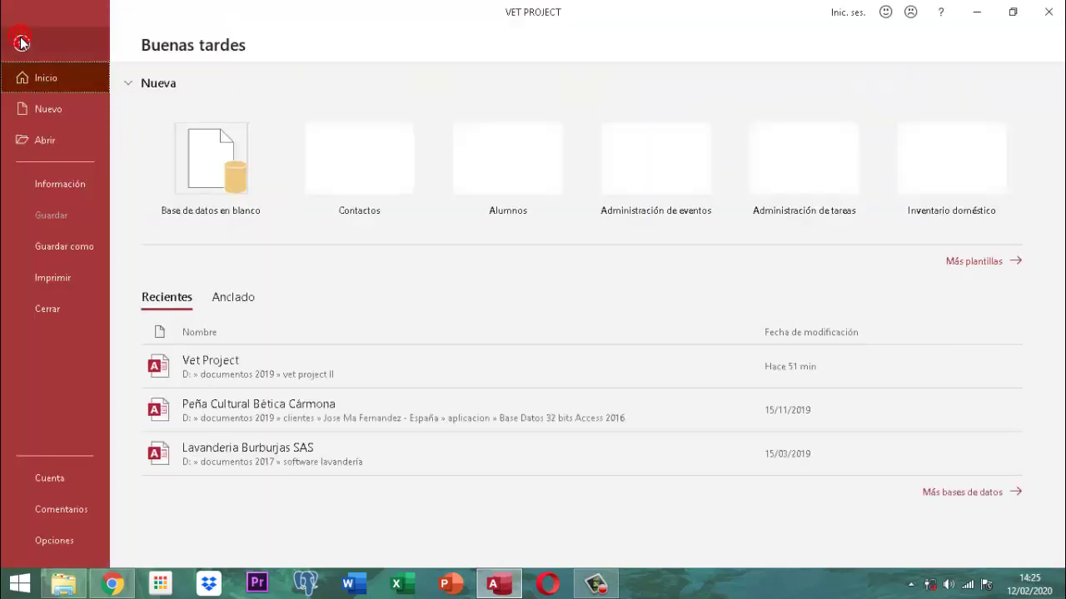
{"action": "left_click", "coordinate": [54, 542]}
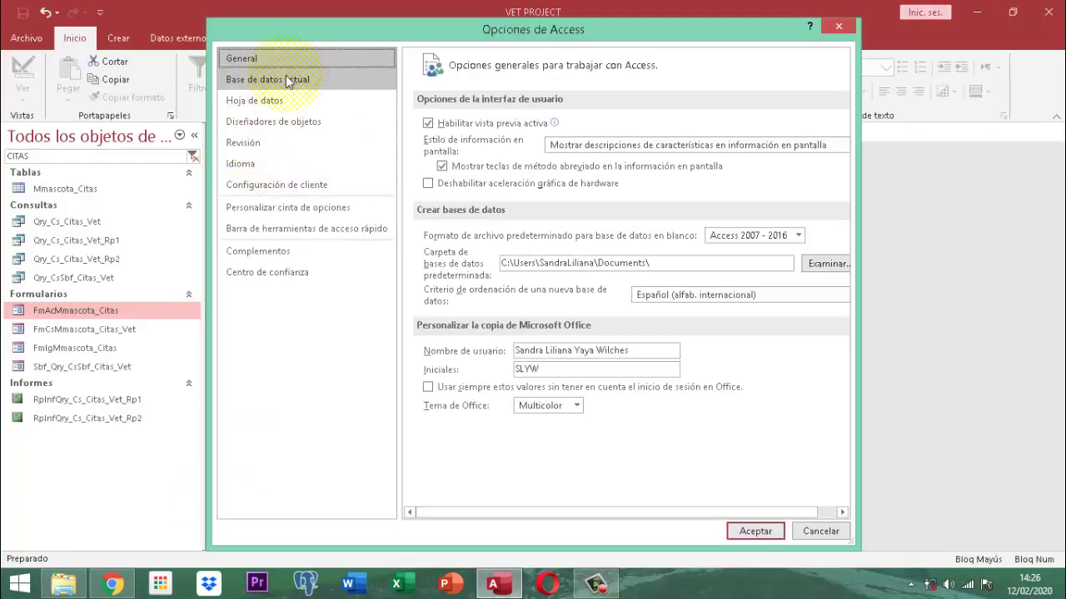
{"action": "left_click", "coordinate": [280, 80]}
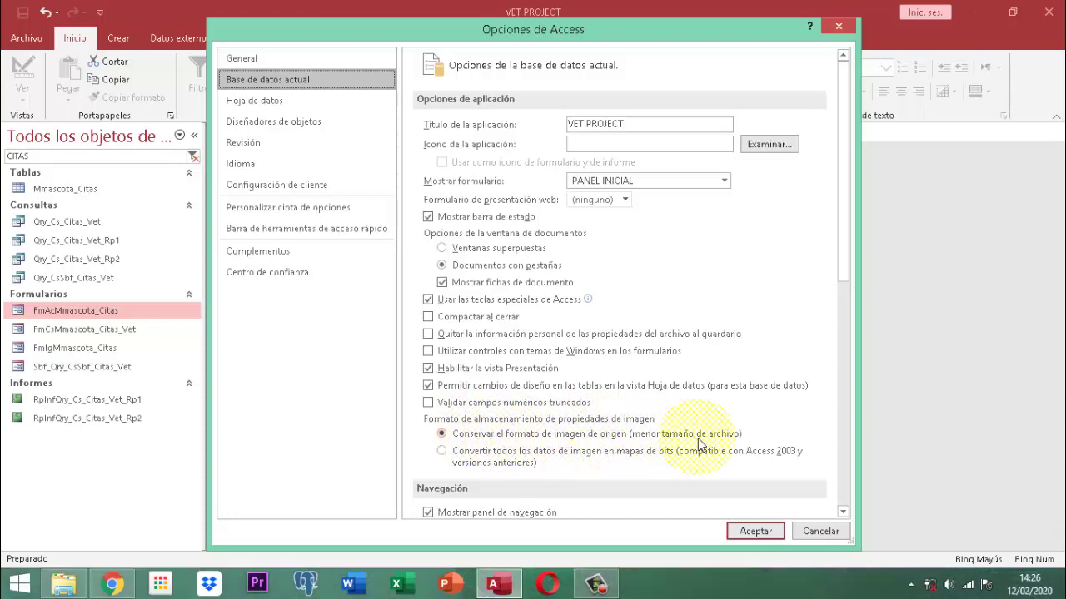
{"action": "left_click", "coordinate": [747, 531]}
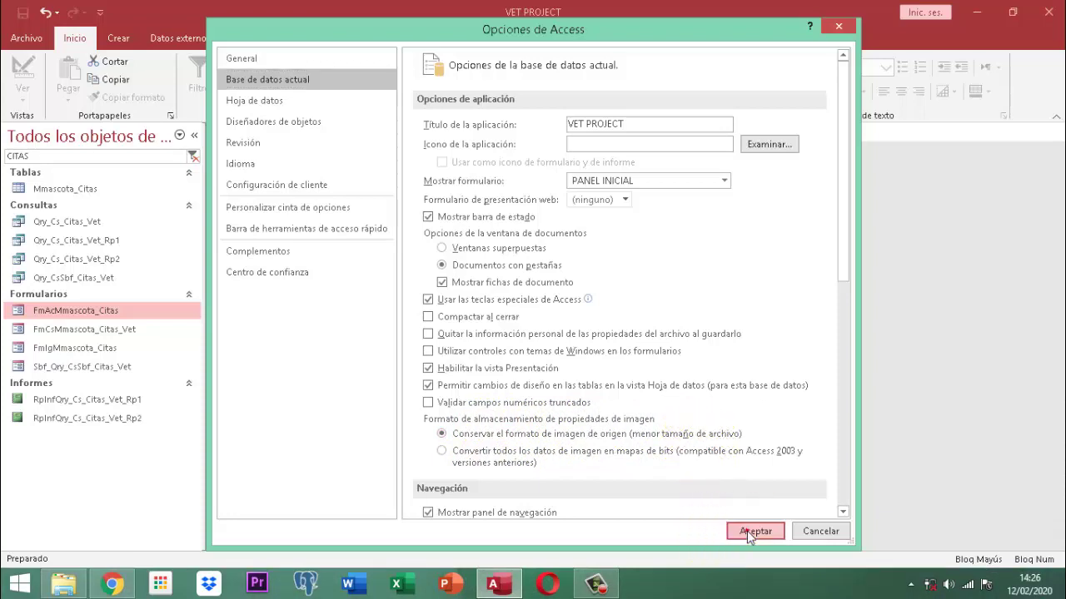
{"action": "left_click", "coordinate": [546, 331]}
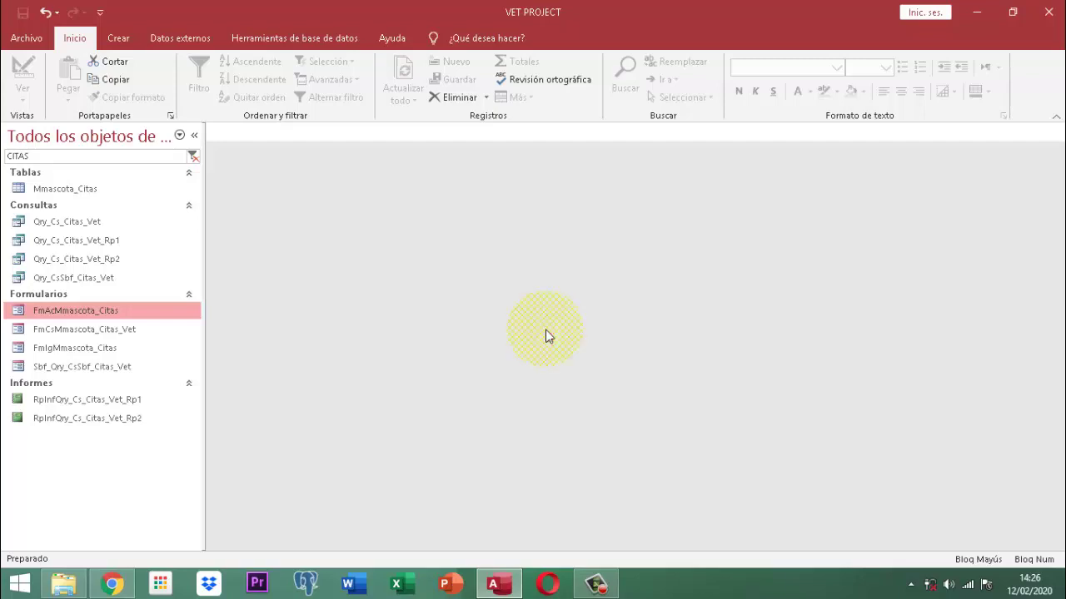
Filter the database objects by CONSULTA and rename the FmaCMmascota_consulta_control form as FmAcMmascota_consulta_control
{"action": "double_click", "coordinate": [50, 156]}
{"action": "type", "text": "CONSUL"}
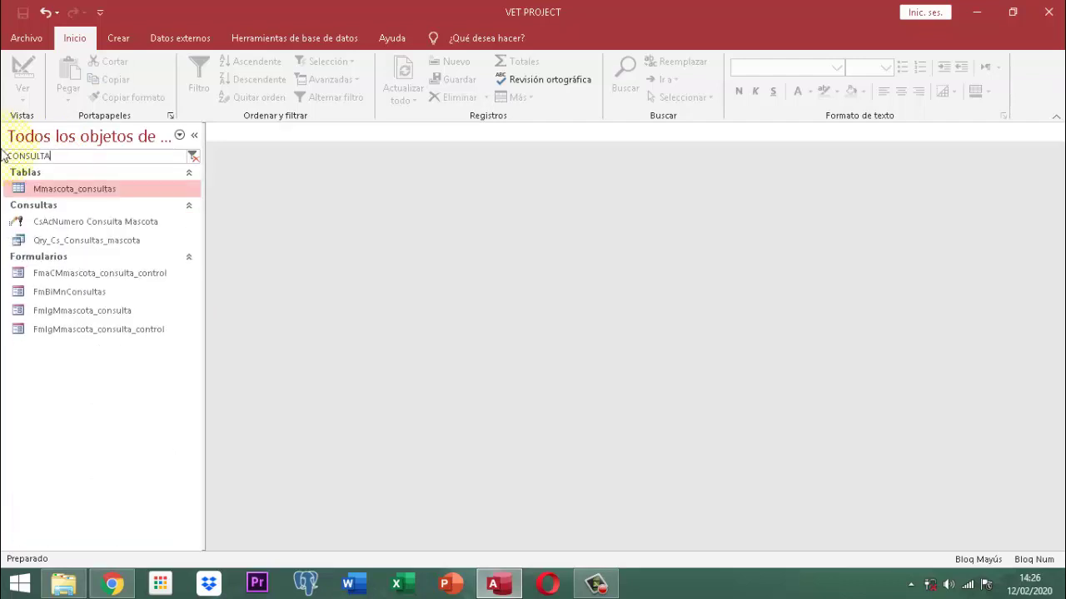
{"action": "left_click", "coordinate": [63, 274]}
{"action": "right_click", "coordinate": [65, 274]}
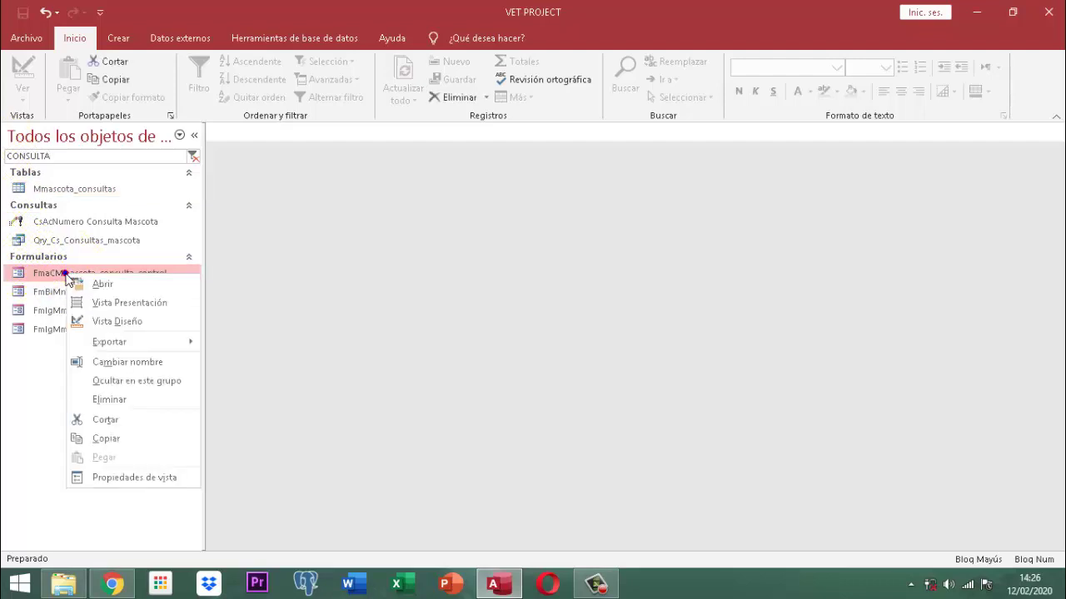
{"action": "left_click", "coordinate": [138, 362]}
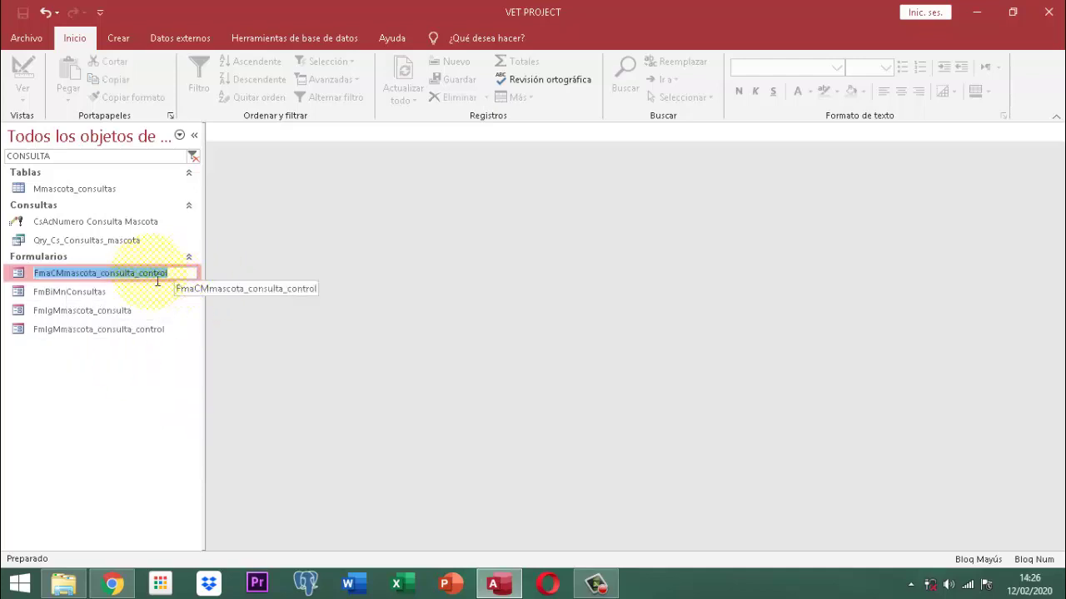
{"action": "left_click", "coordinate": [52, 273]}
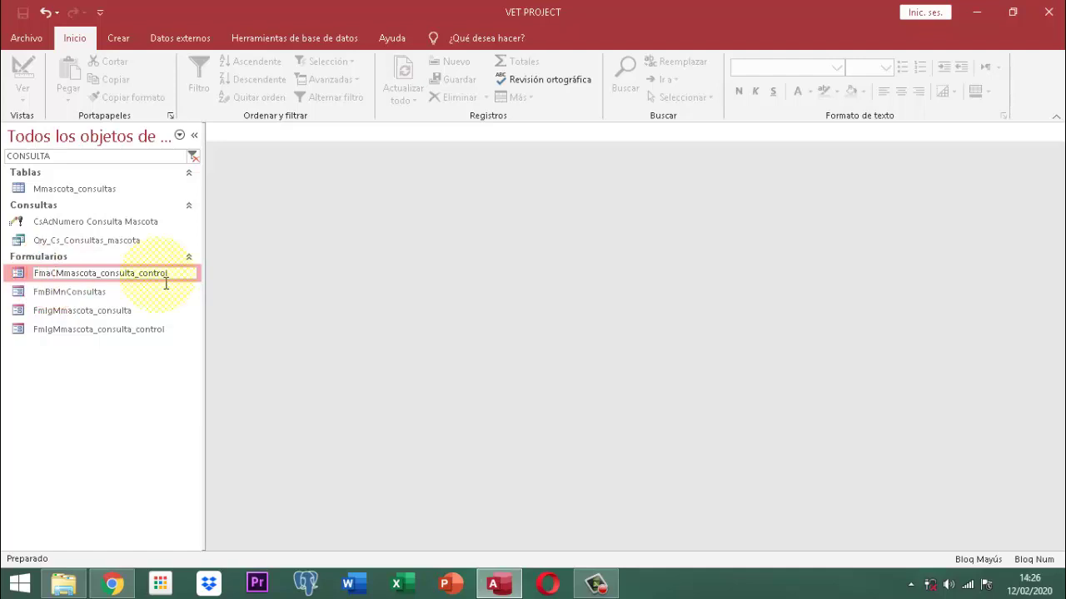
{"action": "key", "text": "BackSpace"}
{"action": "key", "text": "BackSpace"}
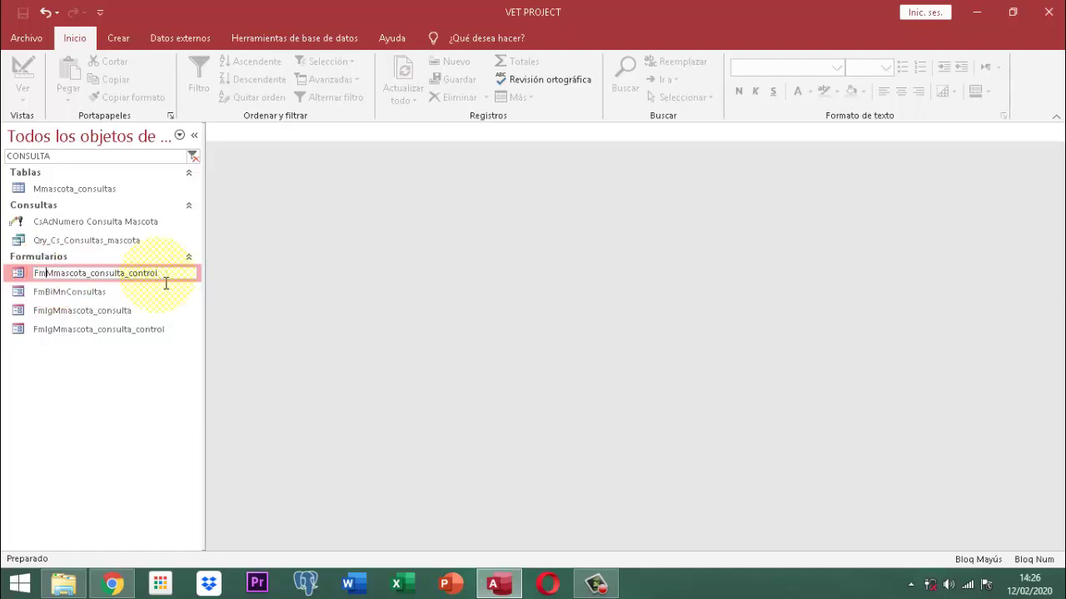
{"action": "type", "text": "A"}
{"action": "key", "text": "Caps_Lock"}
{"action": "type", "text": "c"}
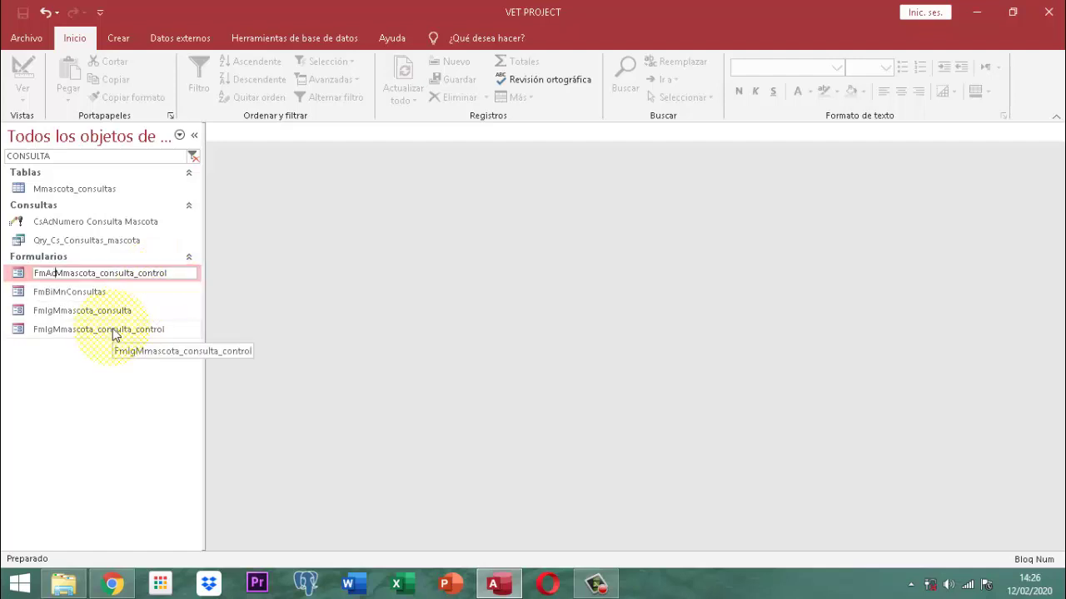
{"action": "key", "text": "Return"}
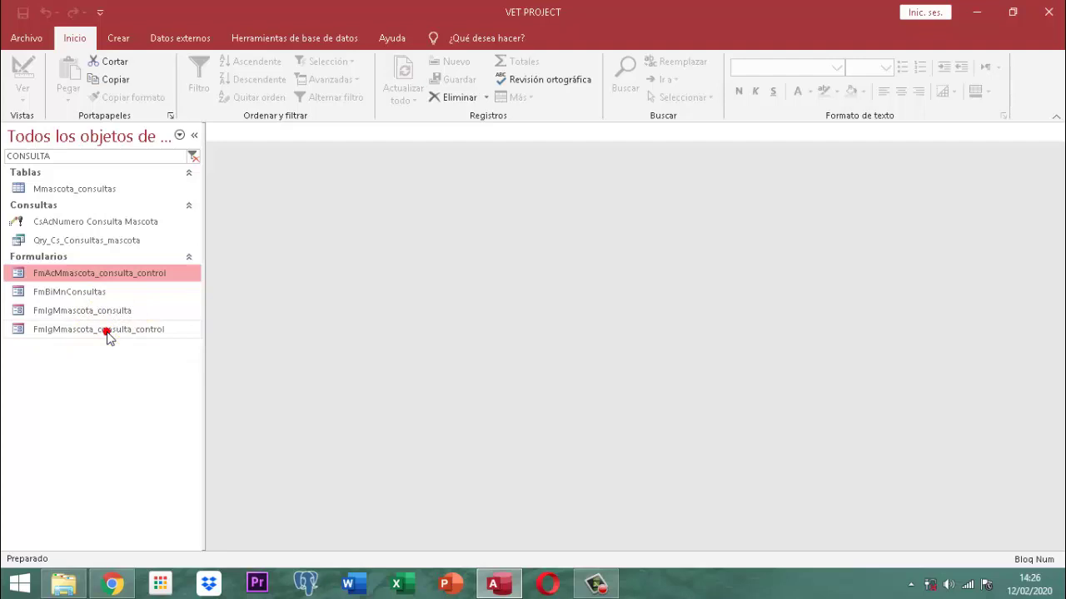
Open the FmAcMmascota_consulta_control form in Design view
{"action": "left_click", "coordinate": [107, 333]}
{"action": "right_click", "coordinate": [110, 273]}
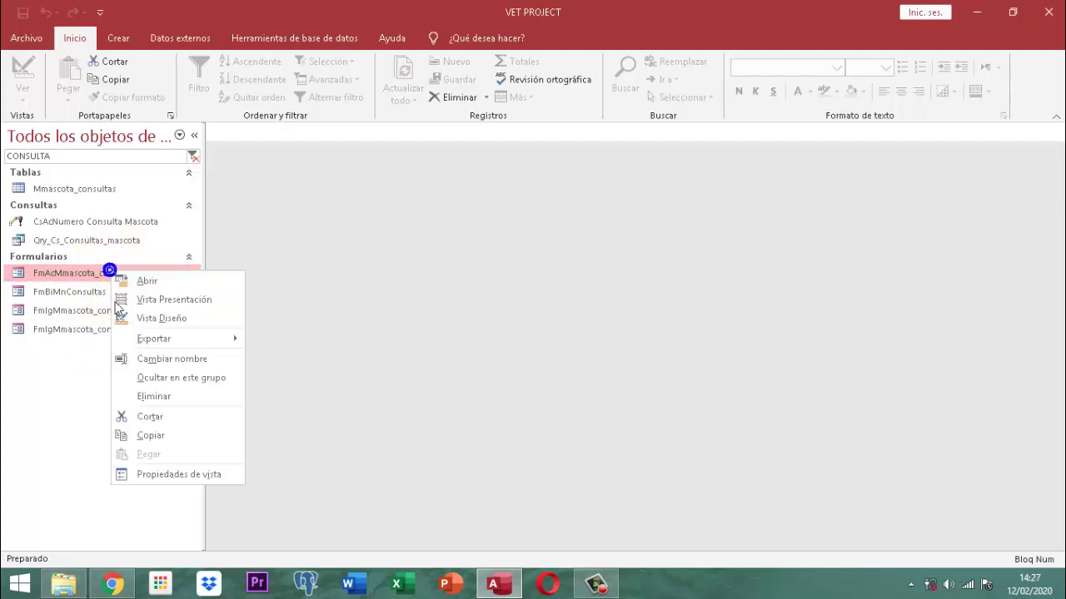
{"action": "left_click", "coordinate": [164, 319]}
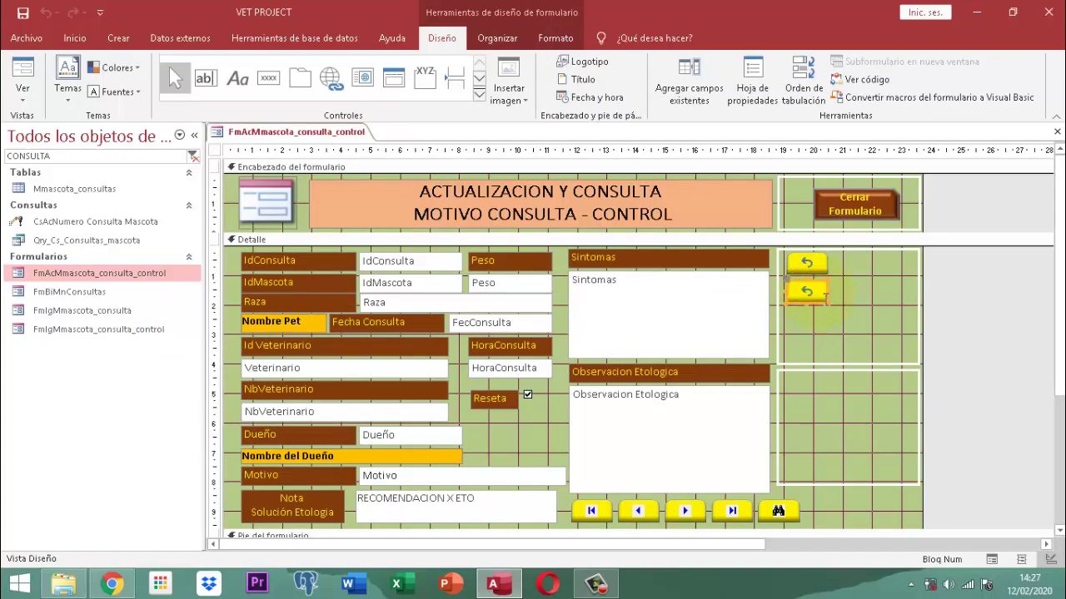
{"action": "right_click", "coordinate": [820, 297]}
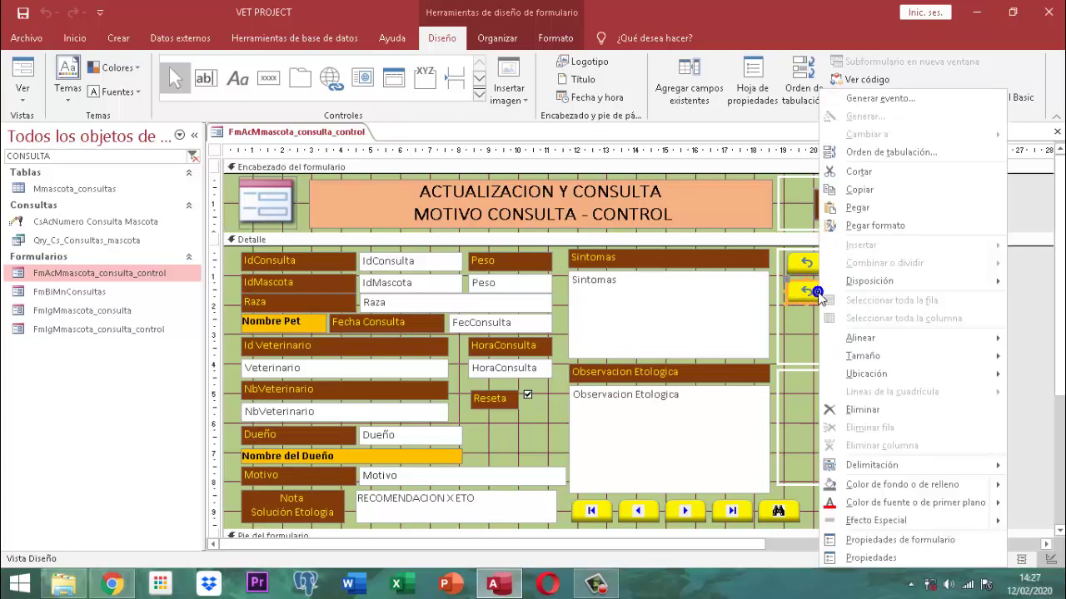
{"action": "left_click", "coordinate": [856, 558]}
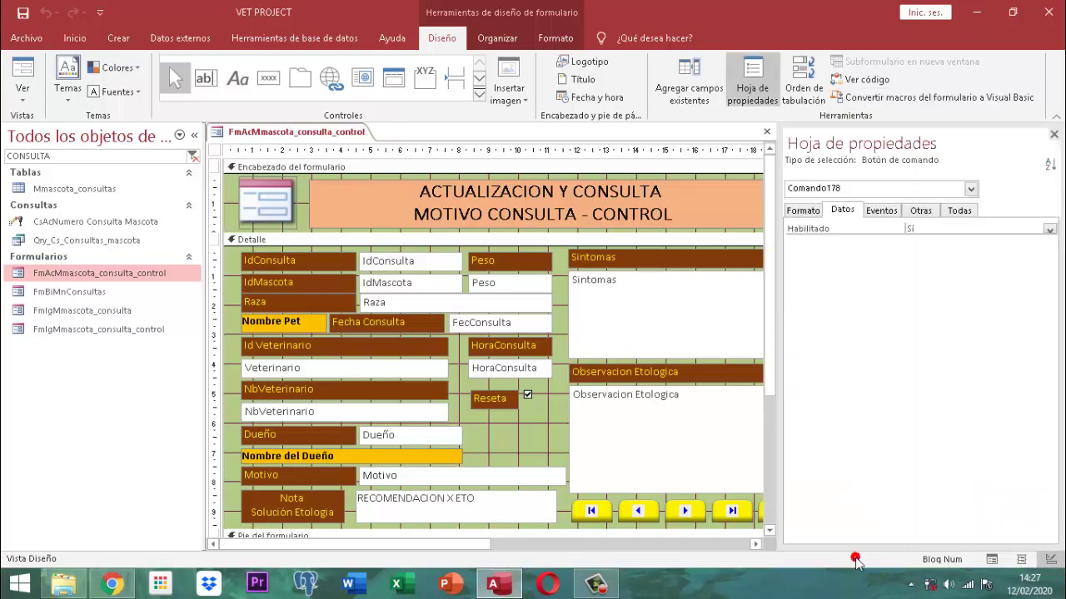
{"action": "left_click", "coordinate": [804, 211]}
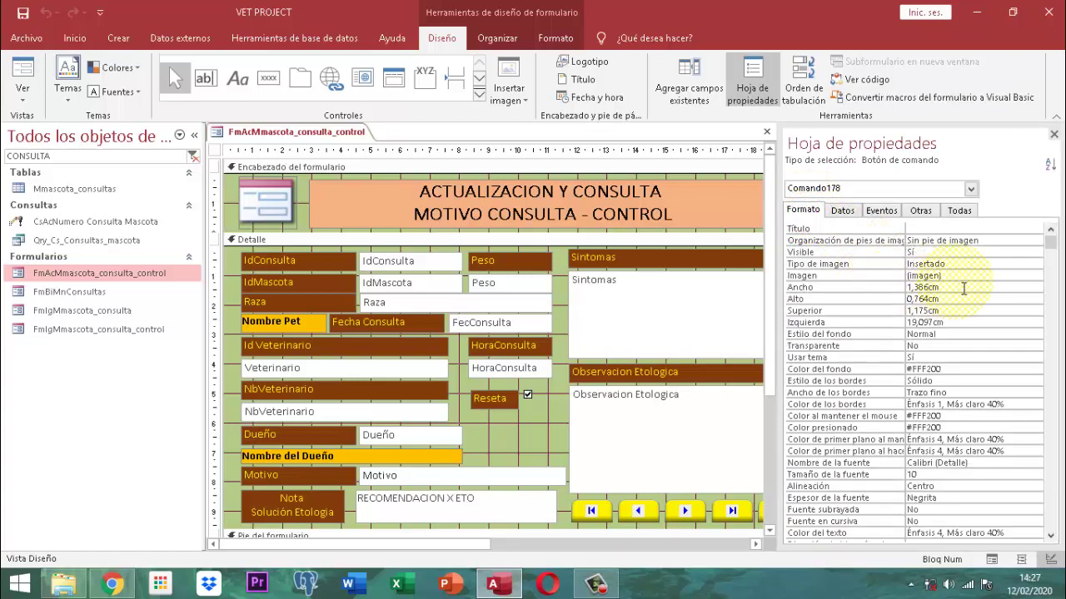
{"action": "left_click", "coordinate": [958, 275]}
{"action": "left_click", "coordinate": [1034, 274]}
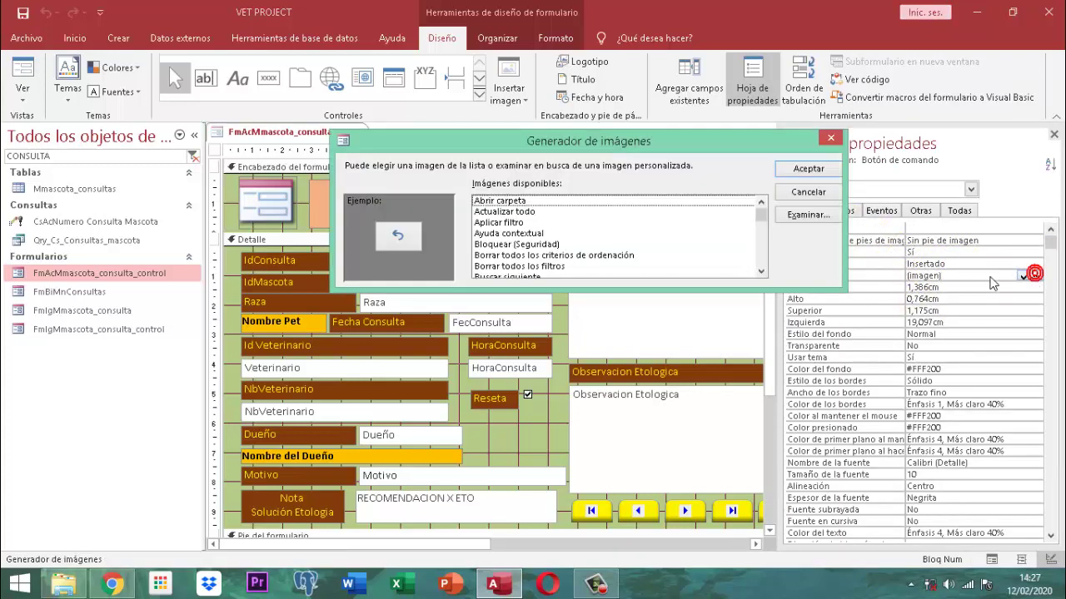
{"action": "left_click", "coordinate": [807, 216]}
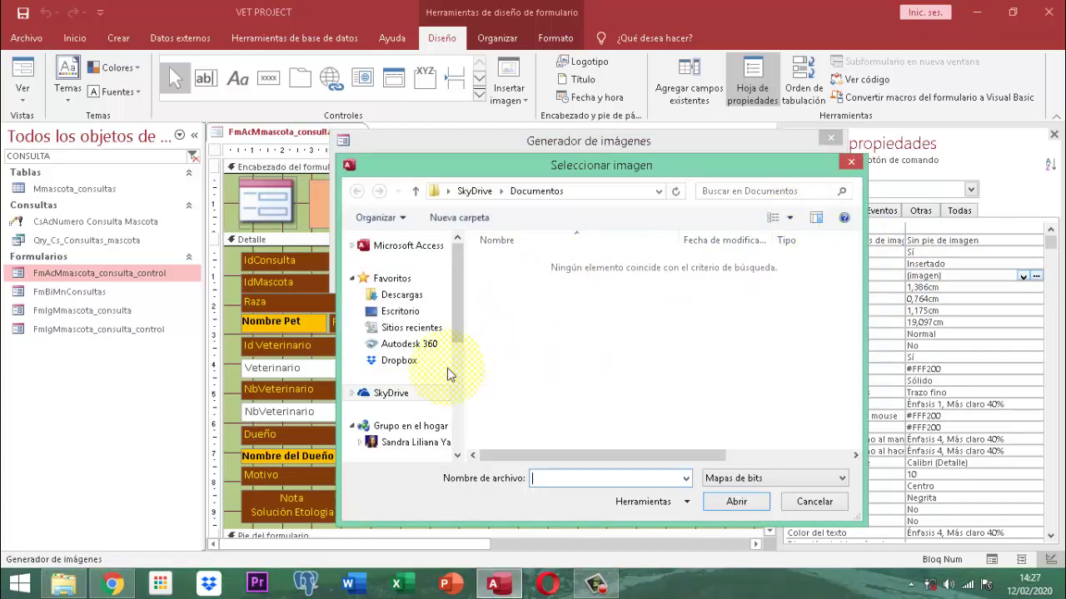
{"action": "left_click", "coordinate": [809, 502]}
{"action": "left_click", "coordinate": [806, 193]}
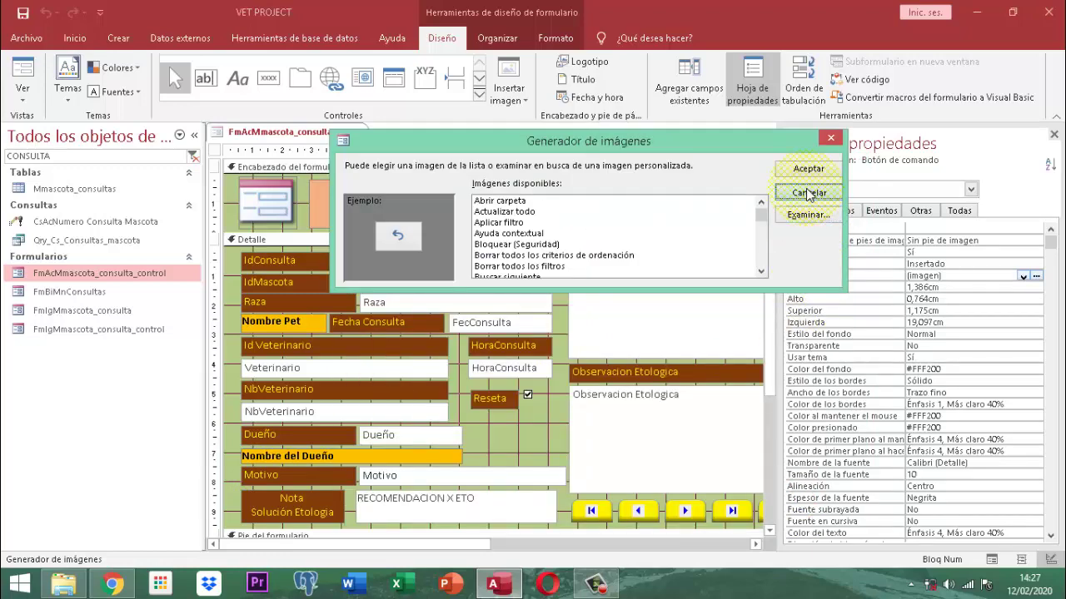
{"action": "left_click", "coordinate": [1053, 134]}
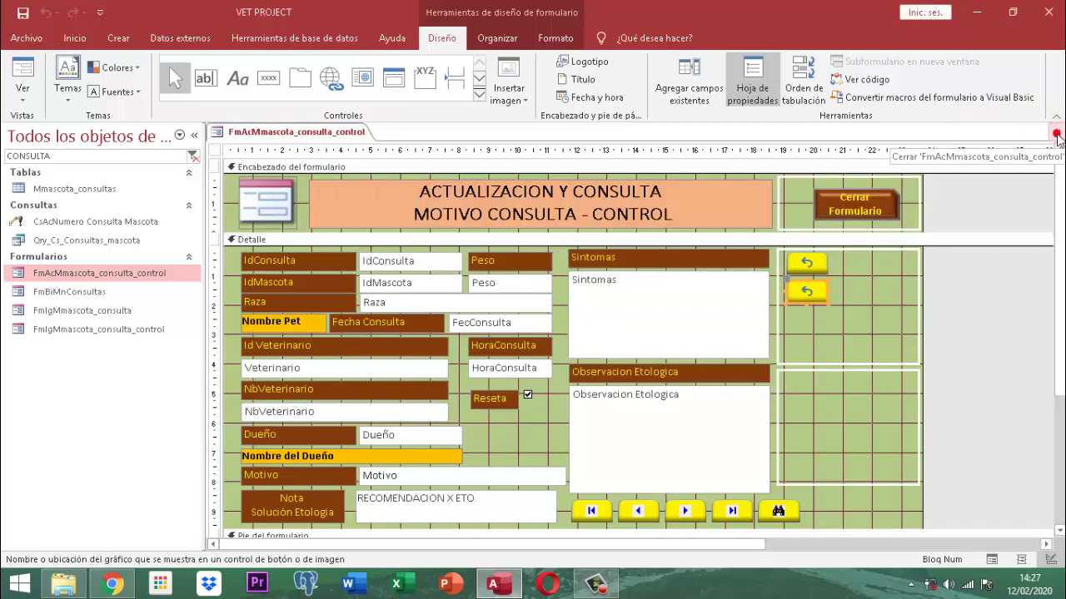
Switch to File Explorer and open the Windows performance options from the computer's advanced system settings
{"action": "left_click", "coordinate": [73, 591]}
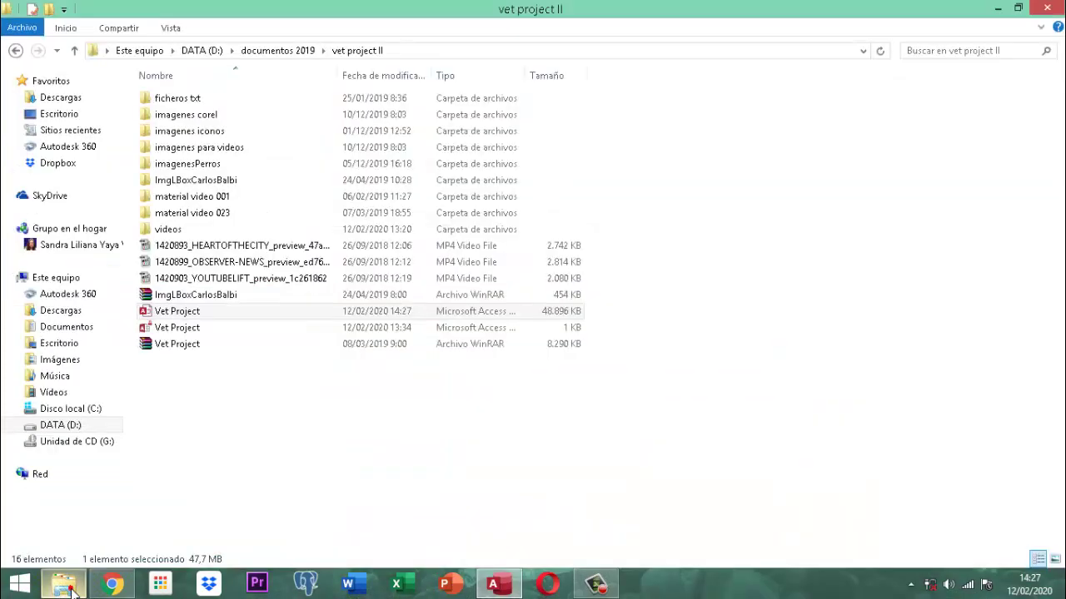
{"action": "left_click", "coordinate": [50, 278]}
{"action": "left_click", "coordinate": [71, 27]}
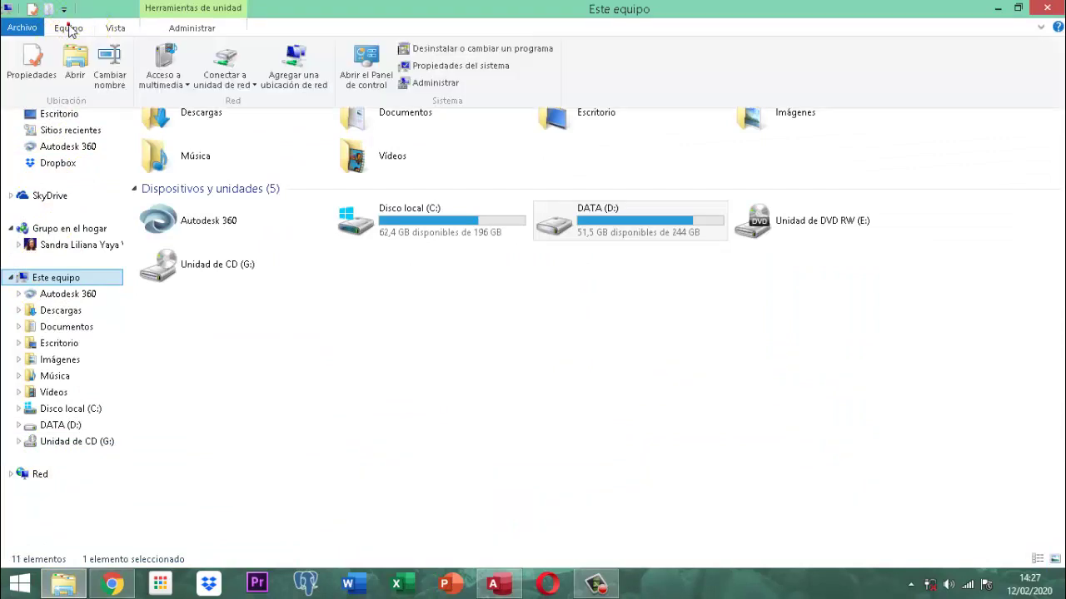
{"action": "left_click", "coordinate": [456, 67]}
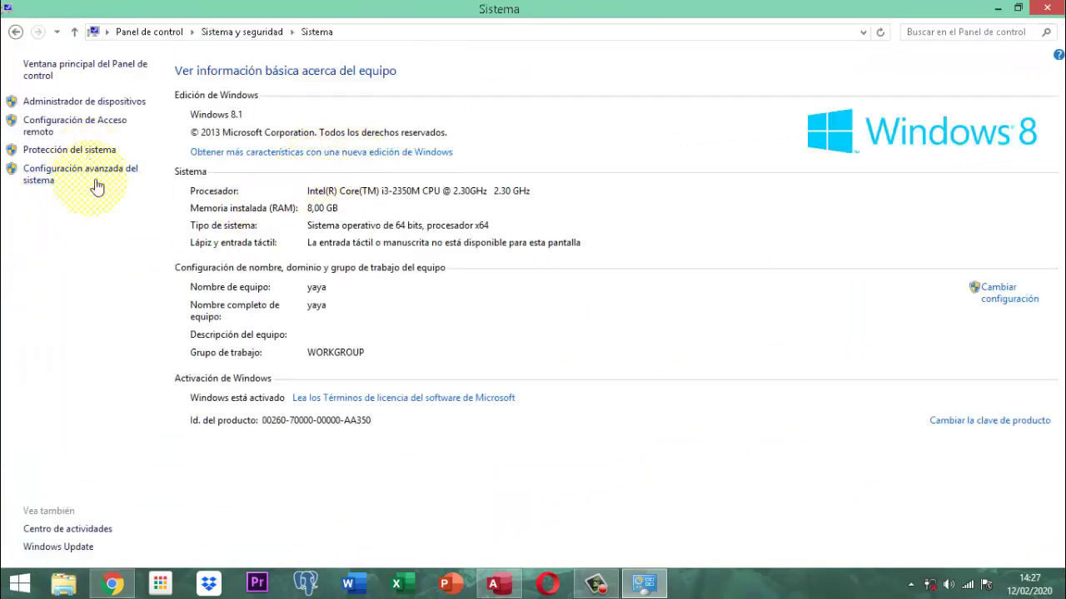
{"action": "left_click", "coordinate": [79, 178]}
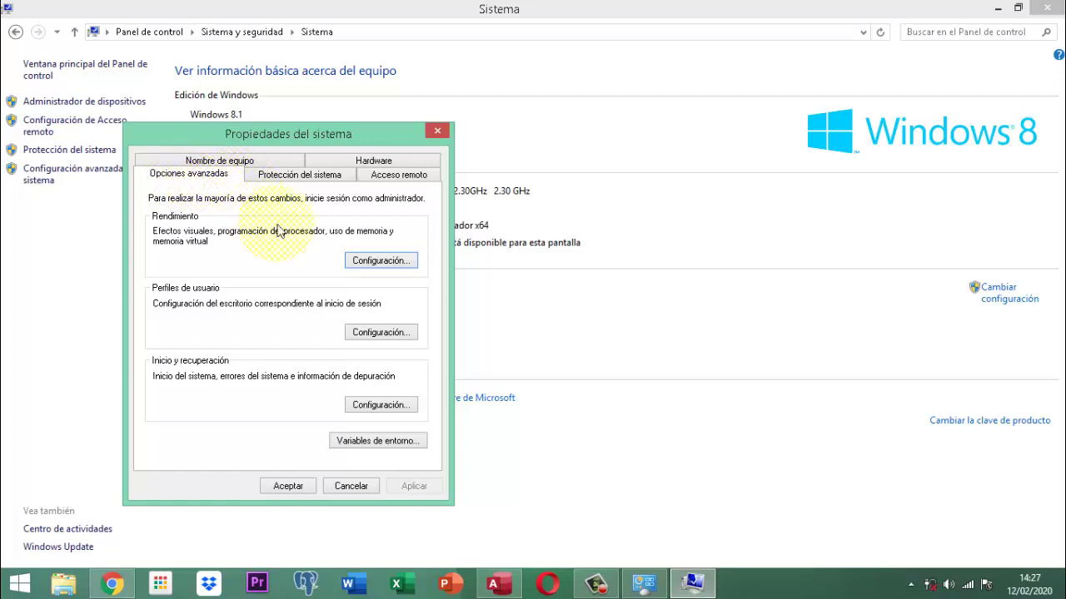
{"action": "left_click", "coordinate": [381, 260]}
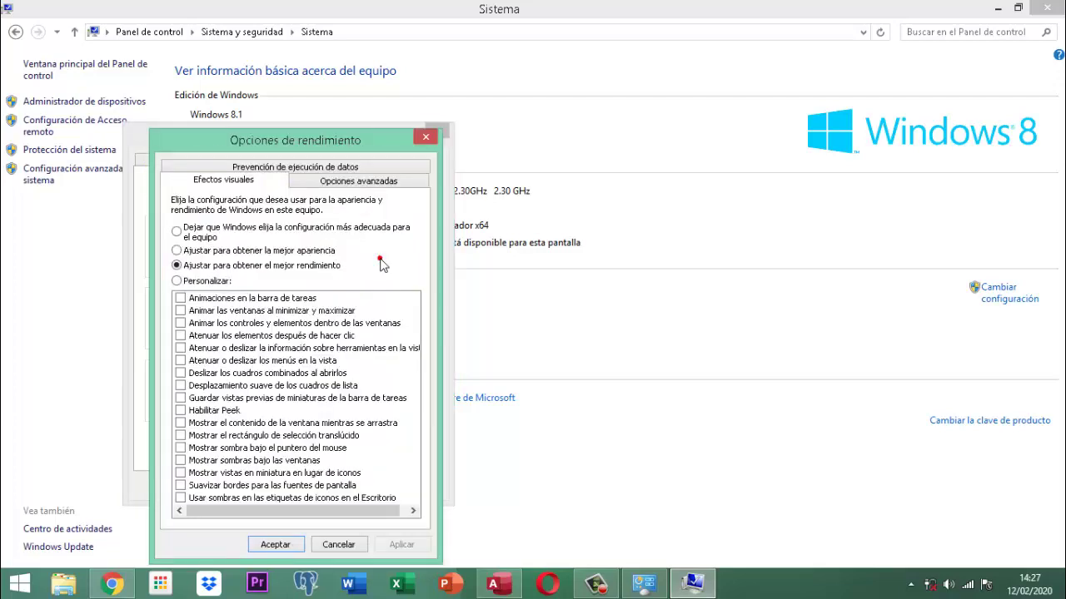
Set the visual effects to let Windows choose the most suitable configuration, apply it, and return to the Access form
{"action": "left_click", "coordinate": [209, 230]}
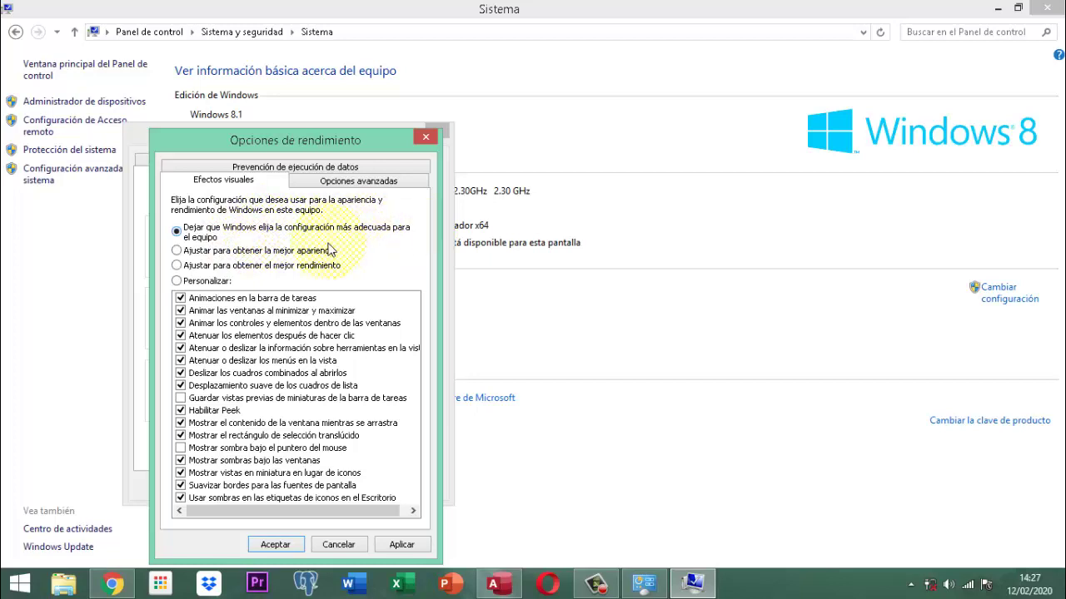
{"action": "left_click", "coordinate": [401, 545]}
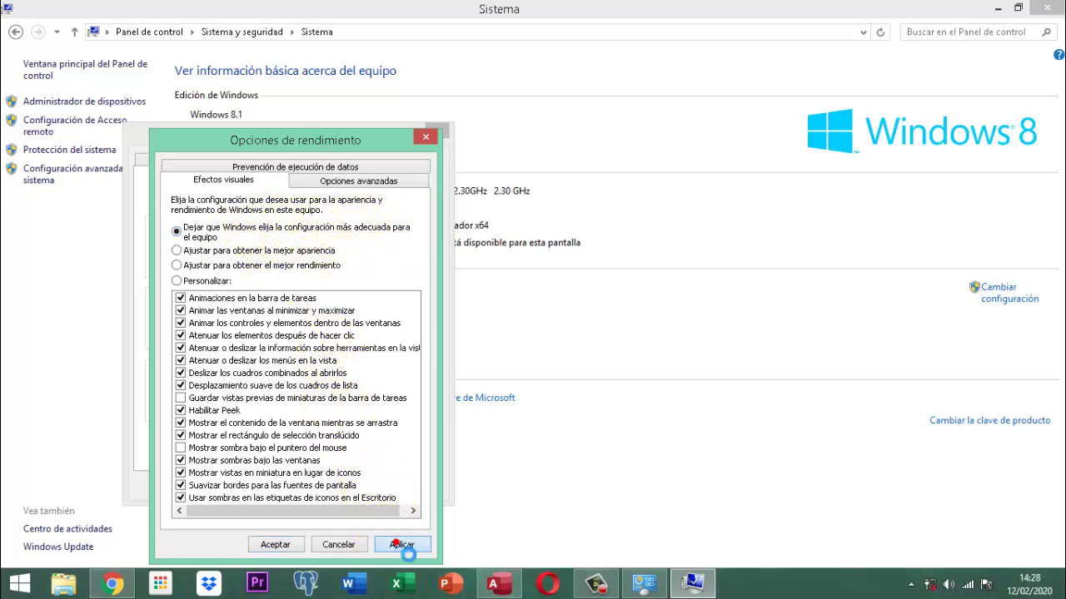
{"action": "left_click", "coordinate": [268, 546]}
{"action": "left_click", "coordinate": [293, 486]}
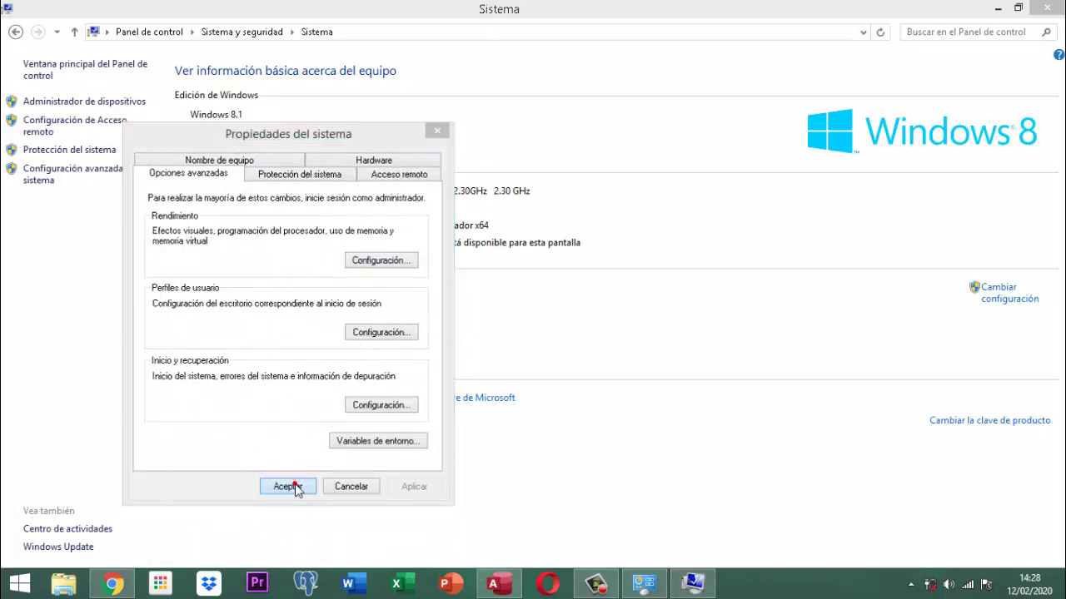
{"action": "left_click", "coordinate": [1046, 11]}
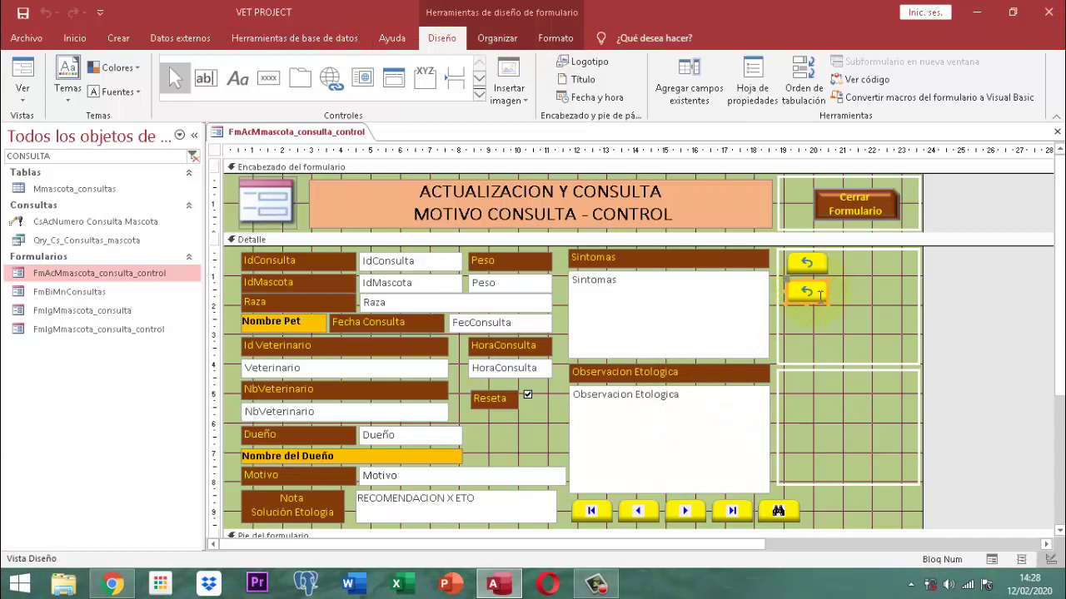
Browse for a custom image for the lower undo button in the form's Detalle section and go to the DATA (D:) drive
{"action": "left_click", "coordinate": [754, 79]}
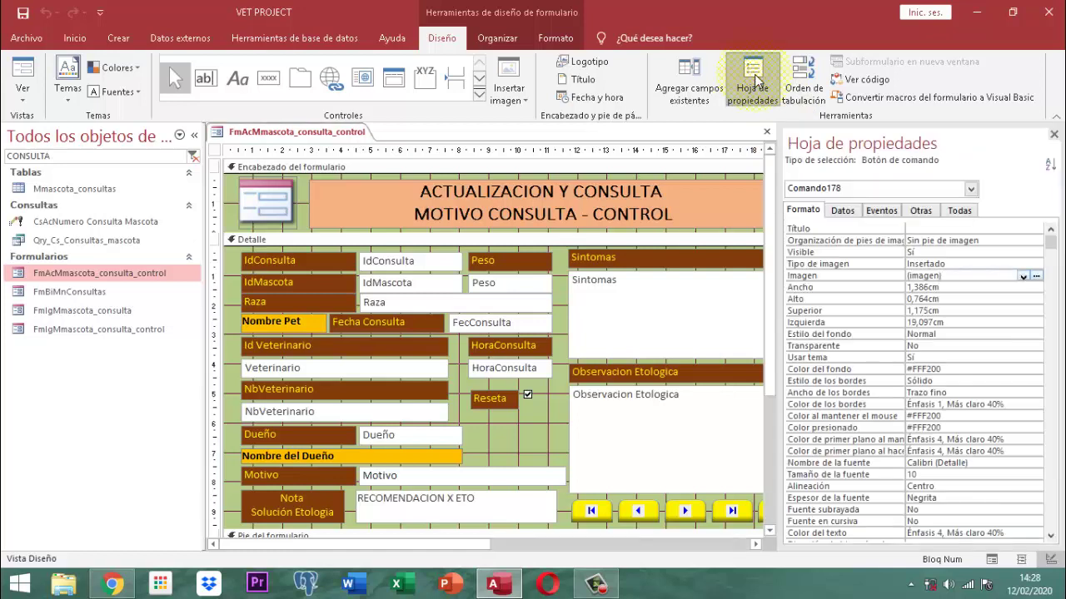
{"action": "left_click", "coordinate": [797, 213]}
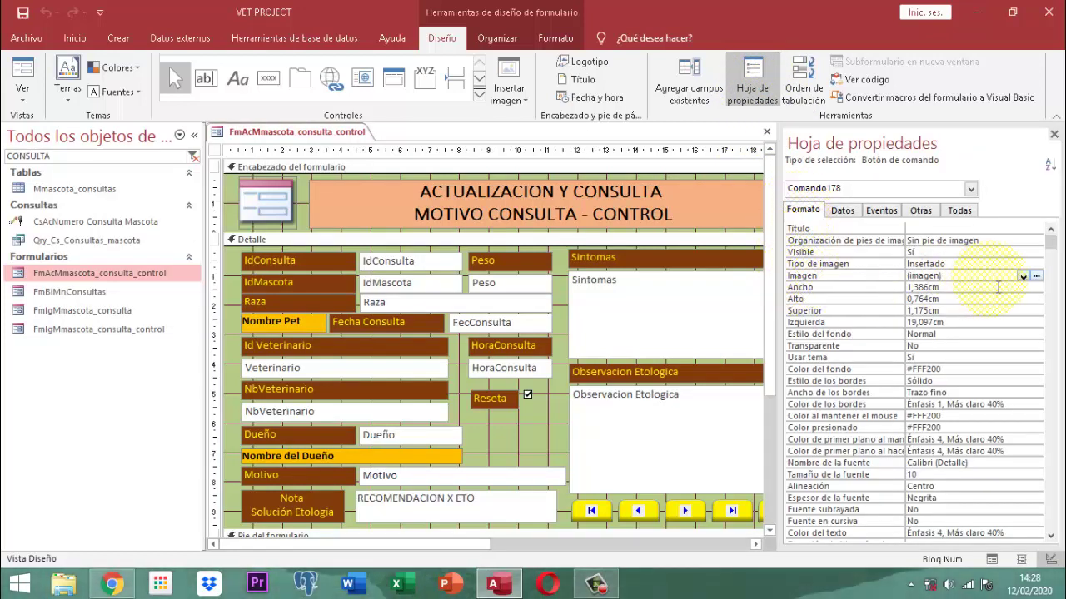
{"action": "left_click", "coordinate": [1029, 279]}
{"action": "left_click", "coordinate": [1035, 281]}
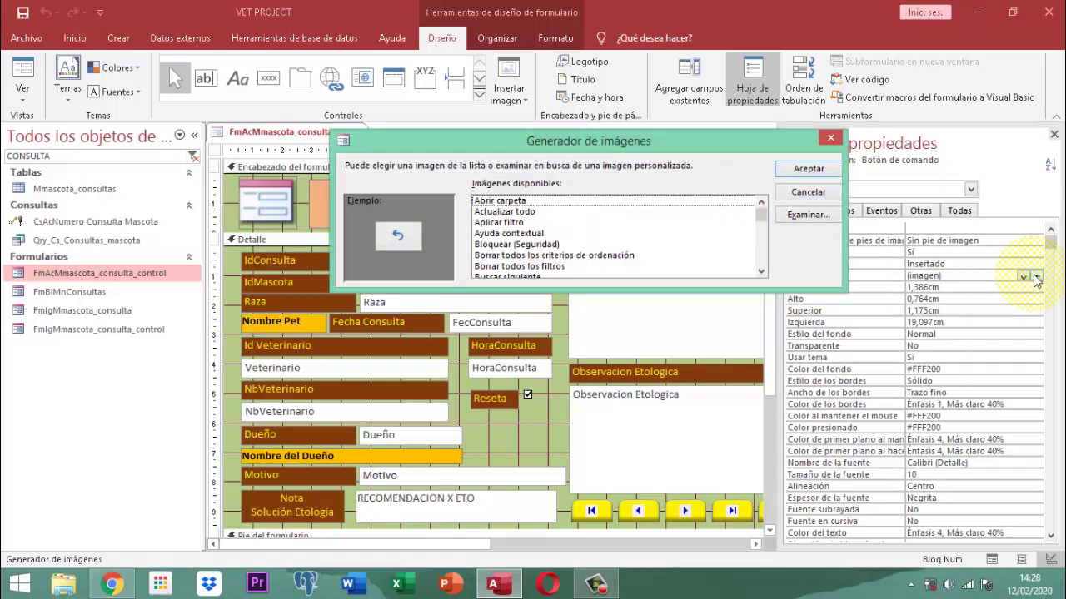
{"action": "left_click", "coordinate": [805, 214]}
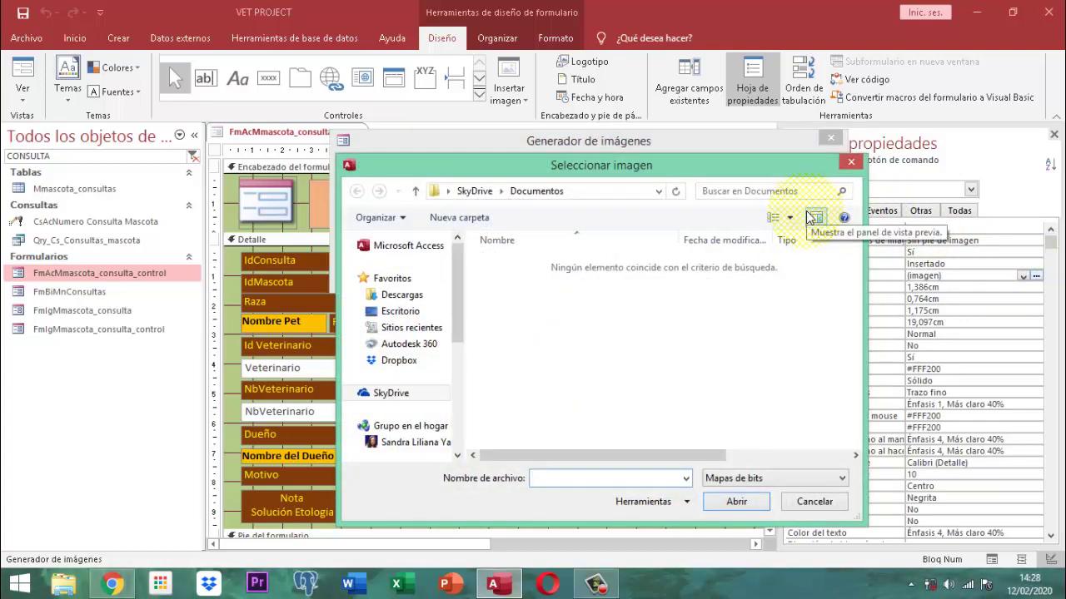
{"action": "left_click_drag", "start_coordinate": [682, 159], "coordinate": [723, 134]}
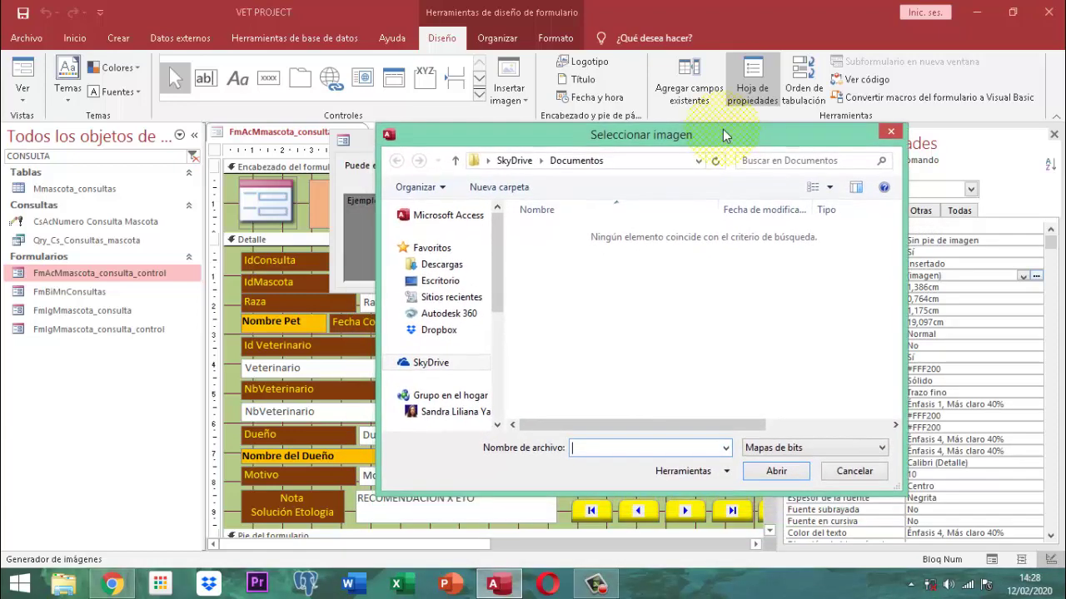
{"action": "left_click", "coordinate": [497, 425]}
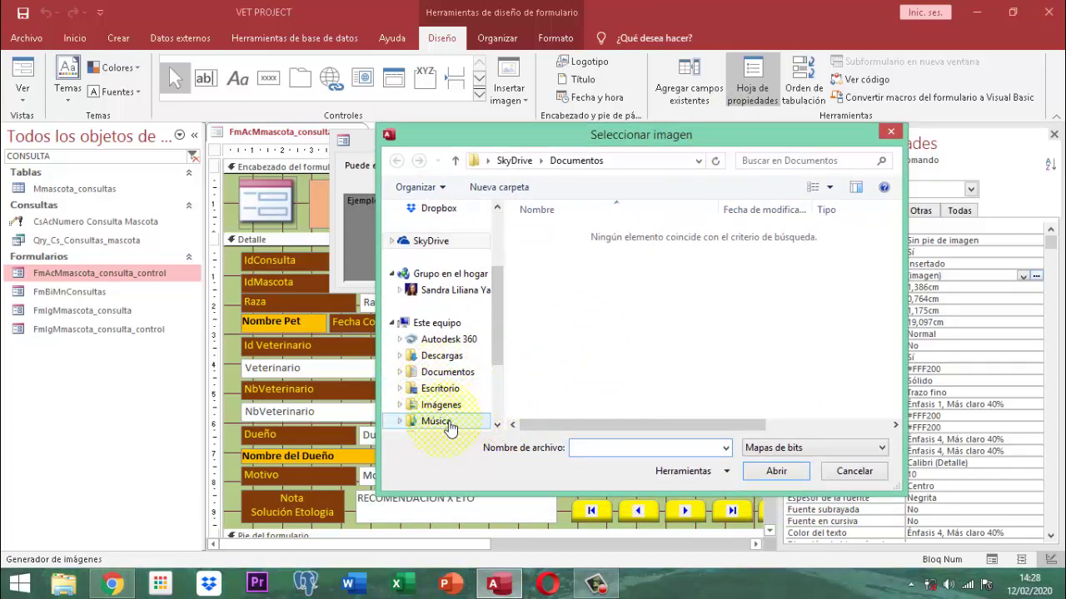
{"action": "left_click", "coordinate": [497, 424]}
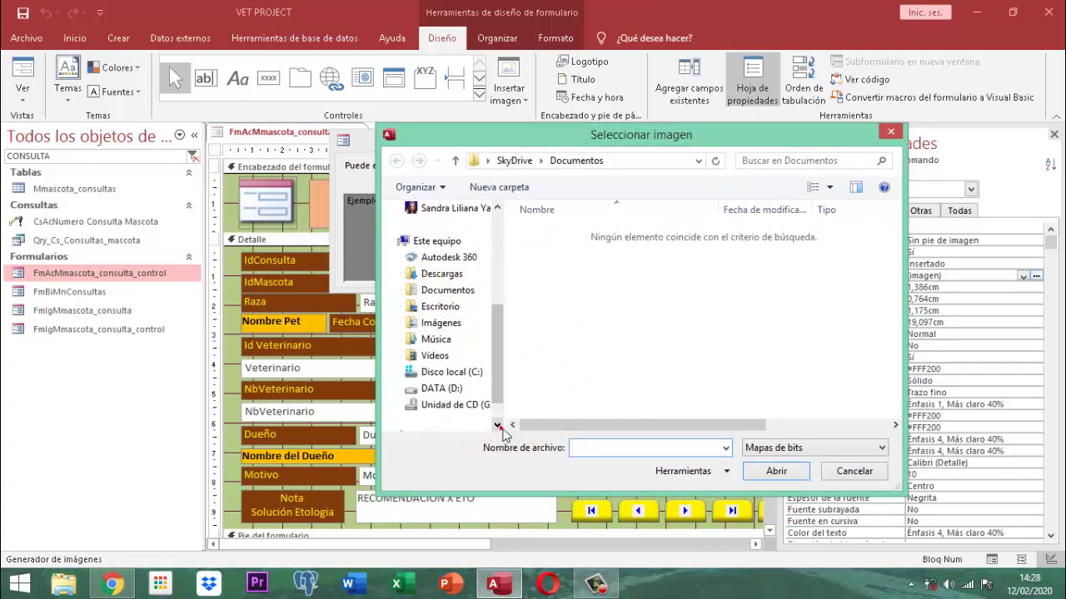
{"action": "left_click", "coordinate": [432, 389]}
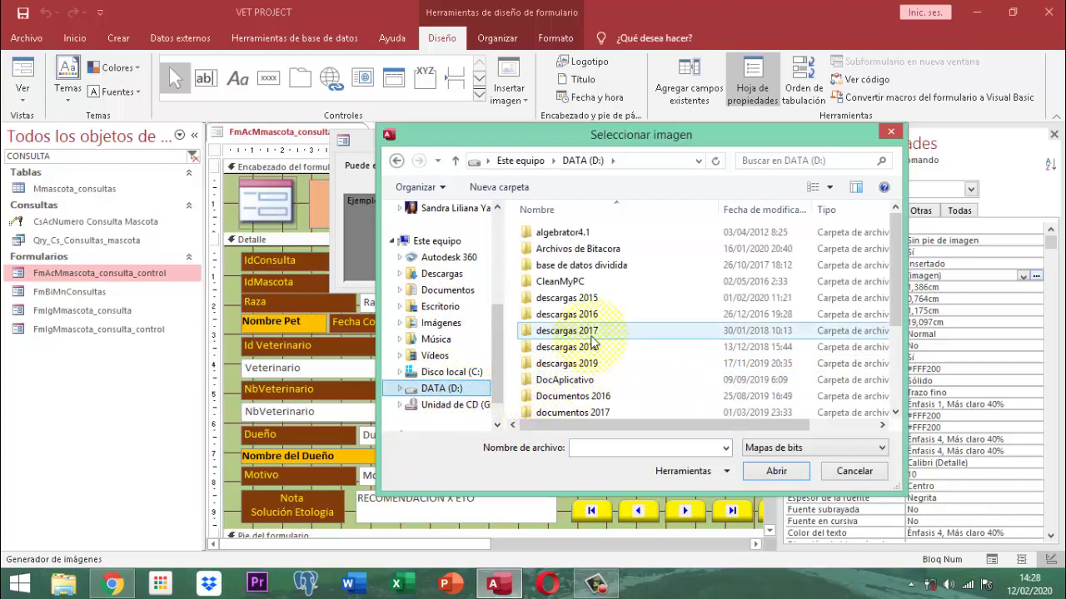
{"action": "left_click", "coordinate": [587, 397]}
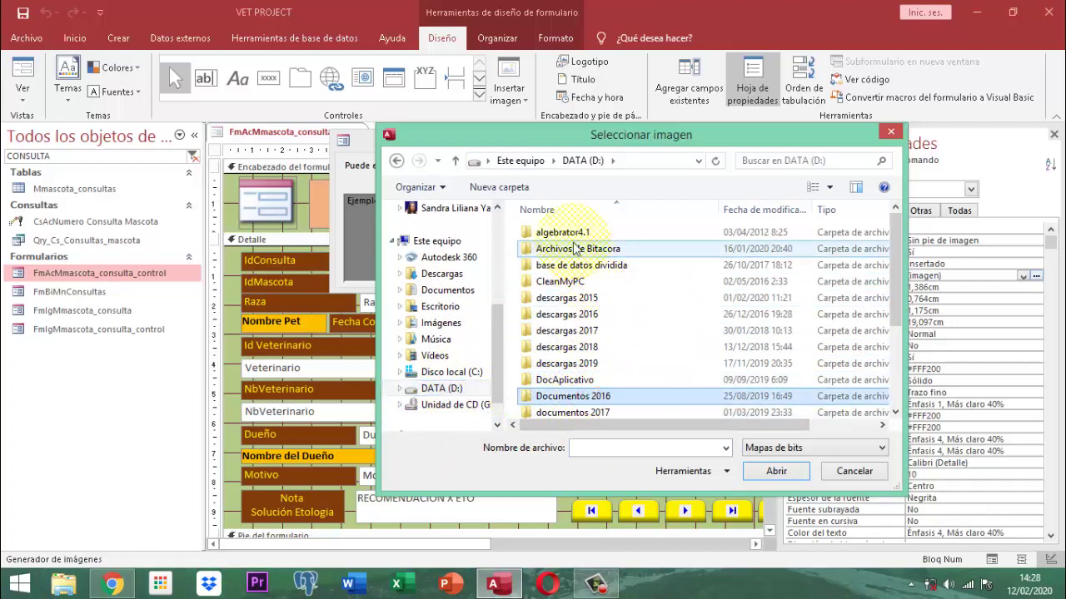
{"action": "left_click", "coordinate": [563, 403]}
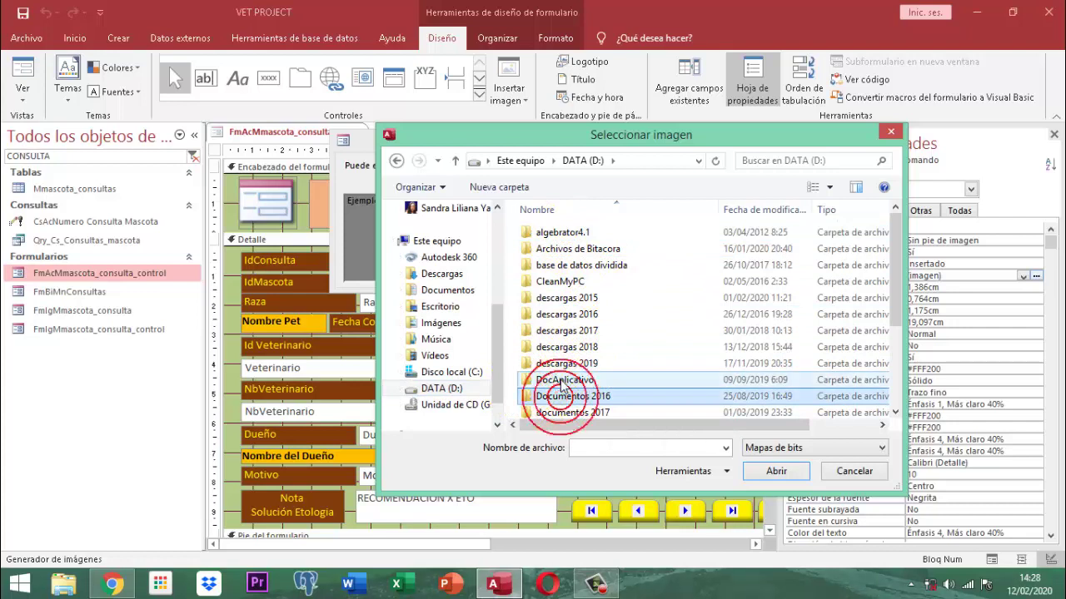
{"action": "left_click", "coordinate": [669, 387]}
{"action": "left_click", "coordinate": [606, 399]}
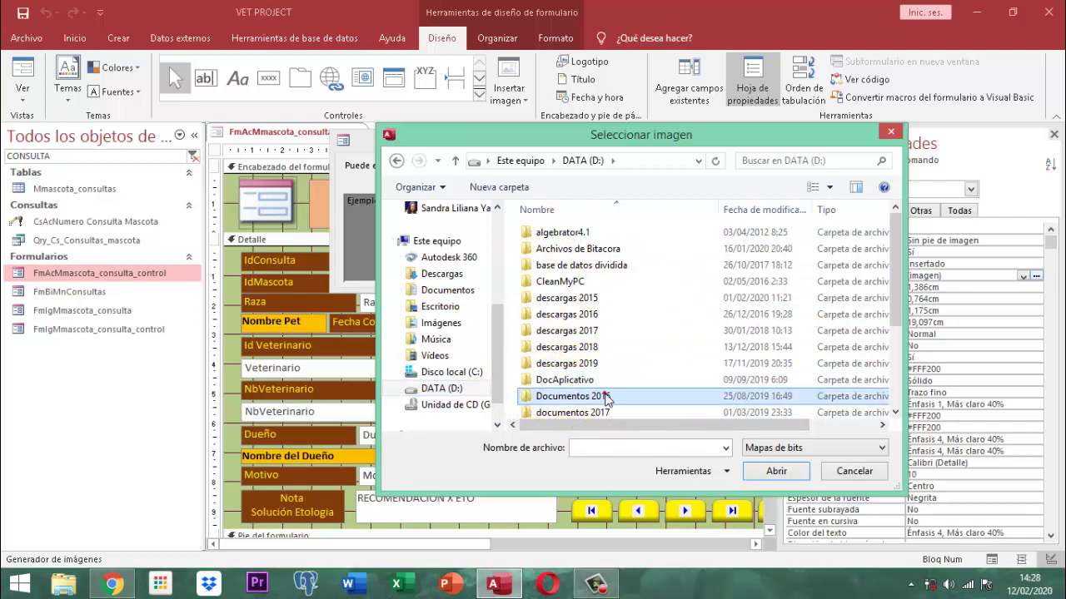
{"action": "double_click", "coordinate": [606, 399]}
{"action": "double_click", "coordinate": [561, 236]}
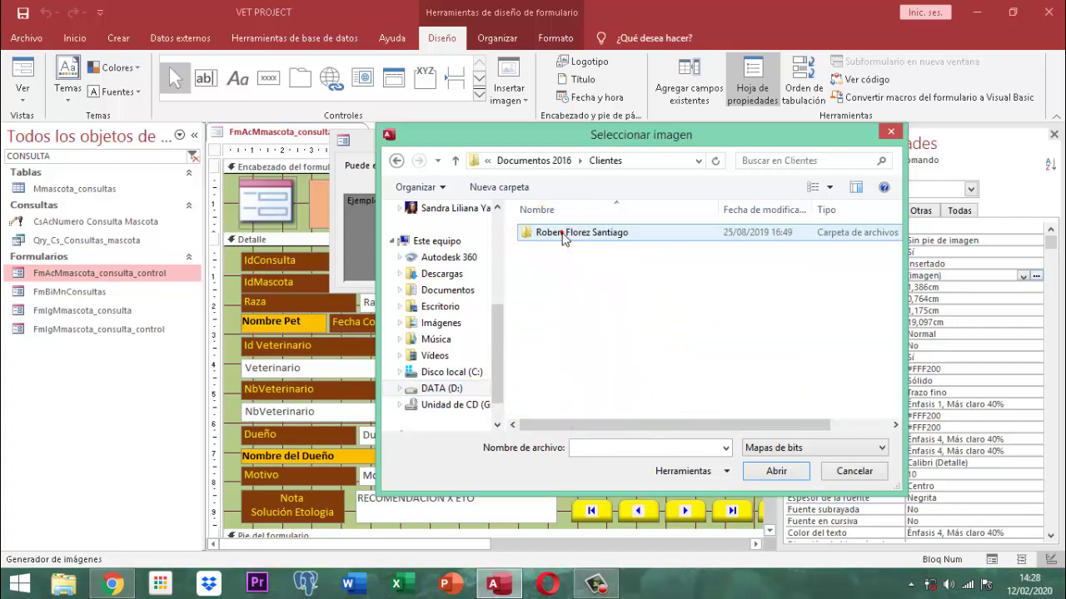
{"action": "double_click", "coordinate": [562, 235]}
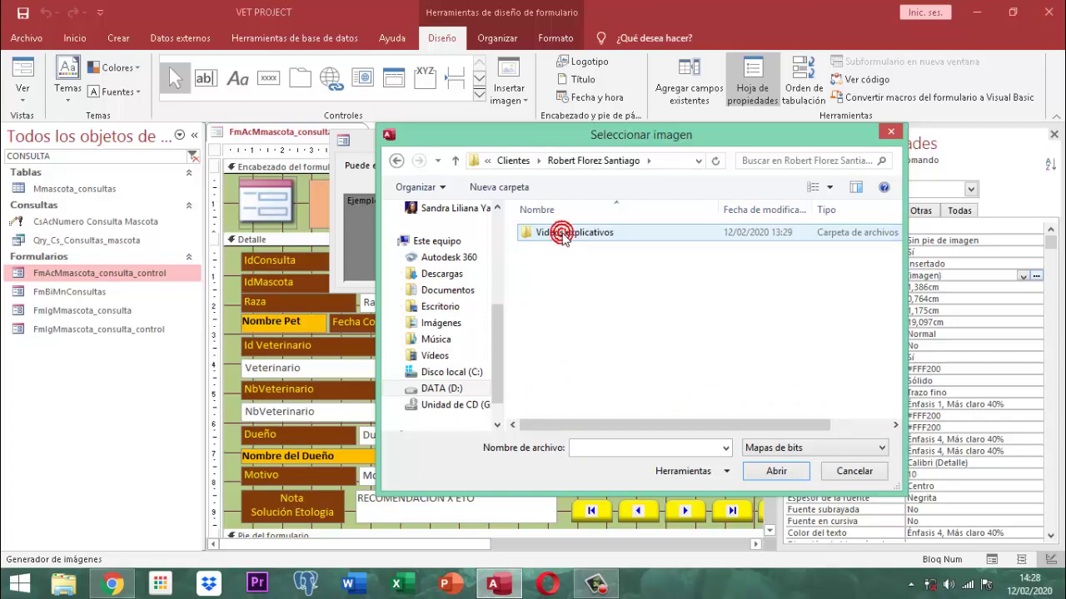
{"action": "left_click", "coordinate": [454, 160]}
{"action": "left_click", "coordinate": [454, 161]}
{"action": "left_click", "coordinate": [455, 161]}
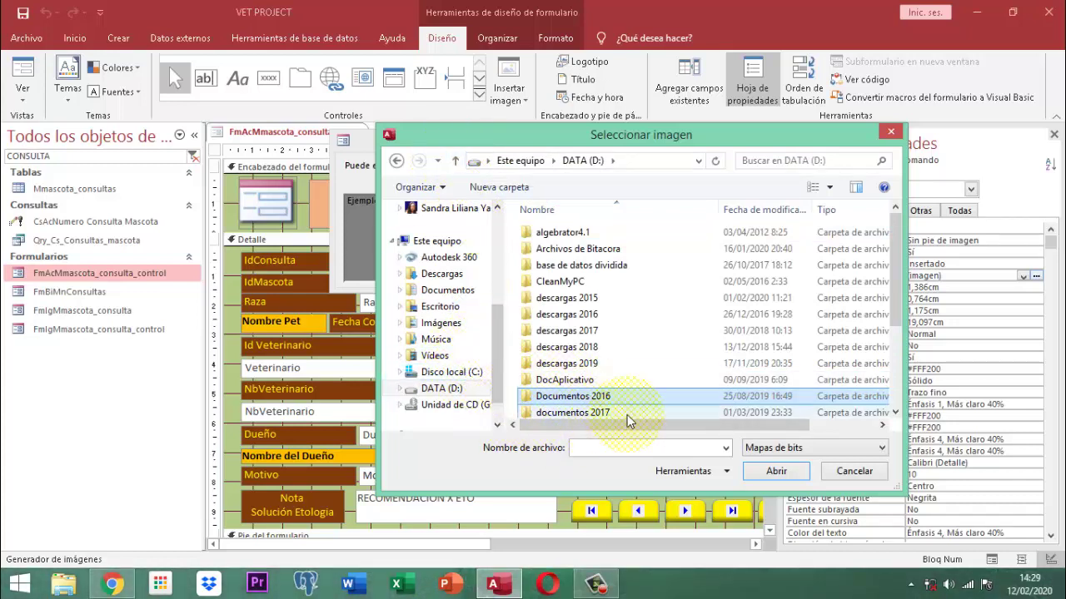
Open the imagenes folder inside the inmobiliaria client's folder under documentos 2017 > clientes
{"action": "left_click", "coordinate": [895, 413]}
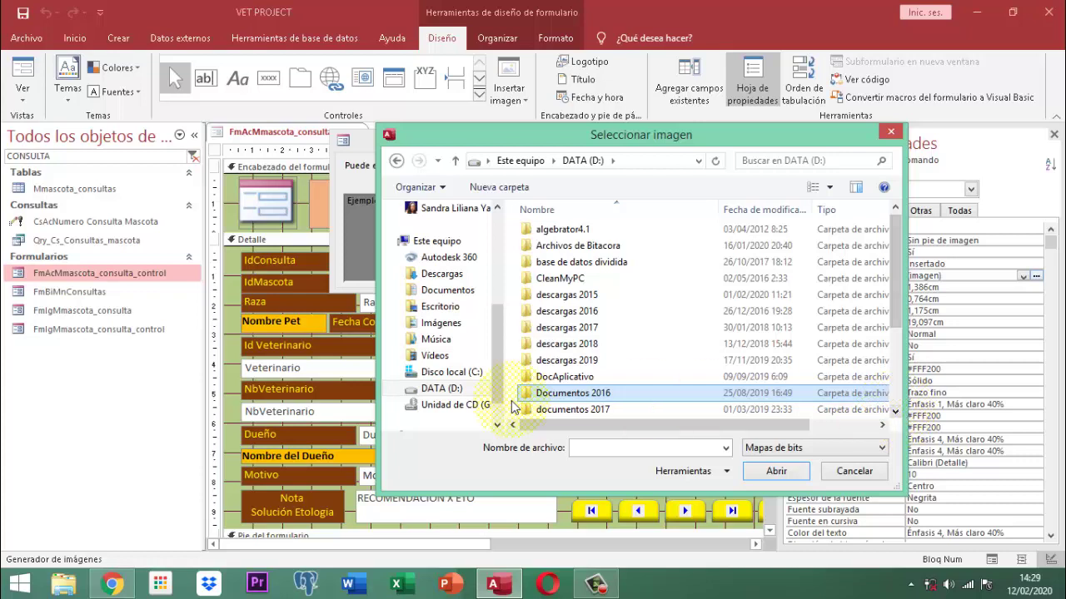
{"action": "left_click", "coordinate": [560, 410]}
{"action": "double_click", "coordinate": [559, 411]}
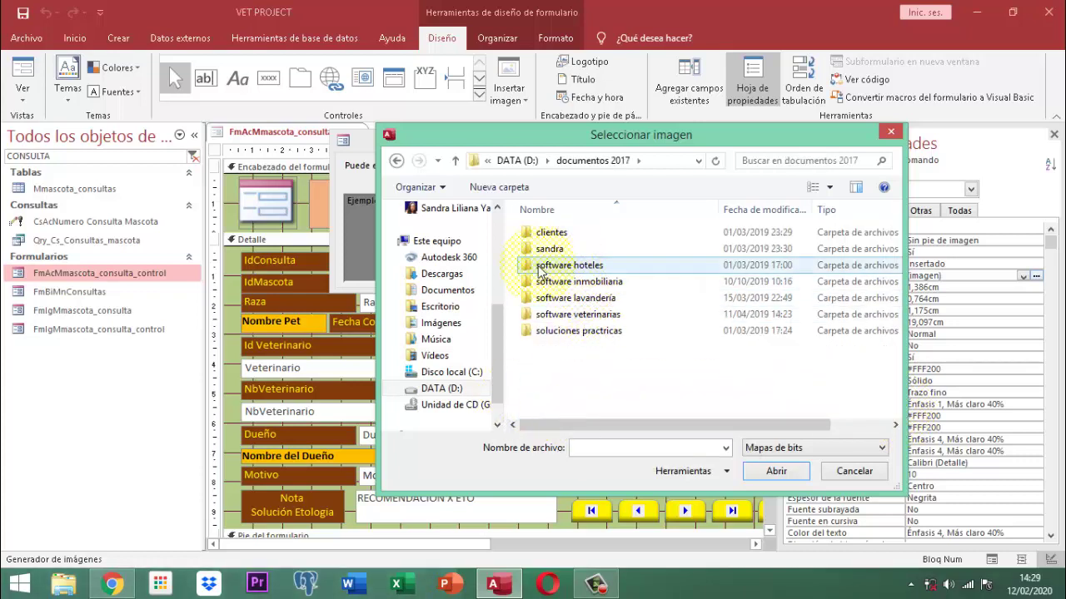
{"action": "double_click", "coordinate": [543, 234]}
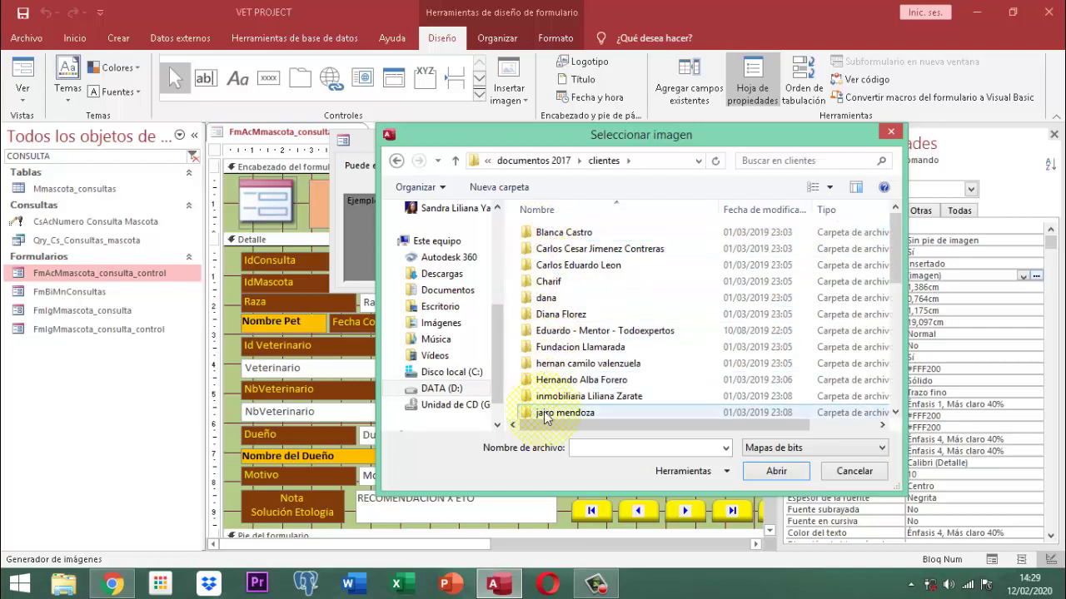
{"action": "double_click", "coordinate": [565, 398]}
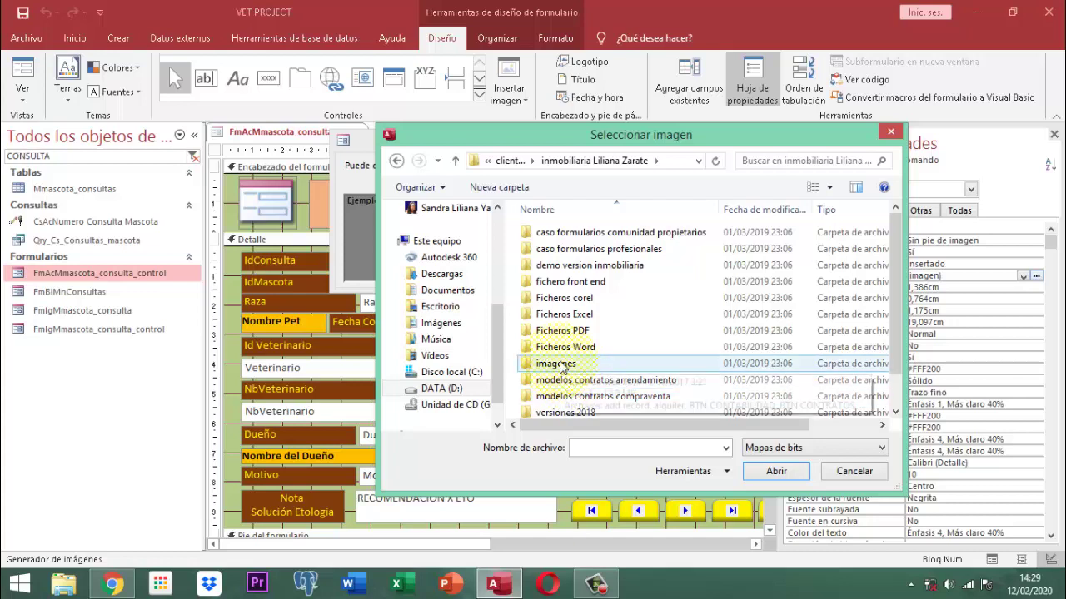
{"action": "double_click", "coordinate": [560, 366]}
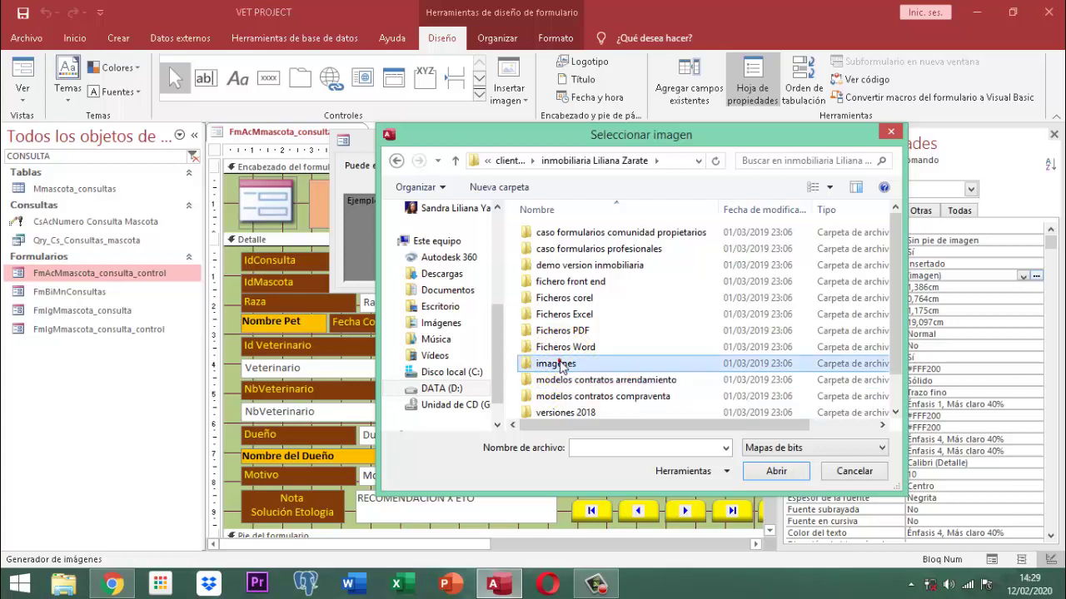
Set the file type filter to Todos los archivos and display the files as large icons
{"action": "left_click", "coordinate": [775, 450]}
{"action": "left_click", "coordinate": [783, 478]}
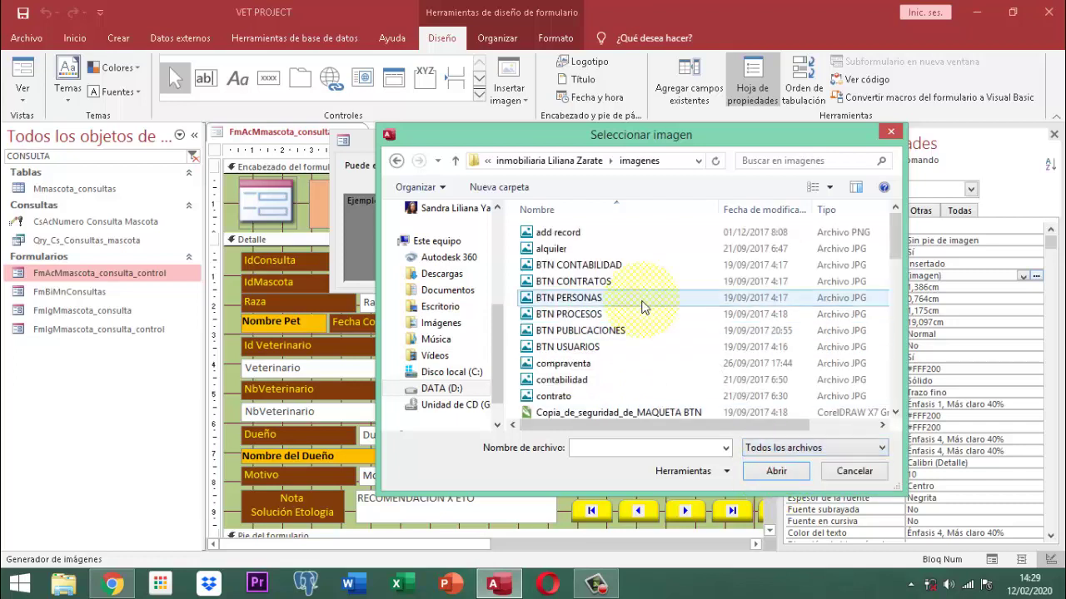
{"action": "left_click", "coordinate": [829, 186]}
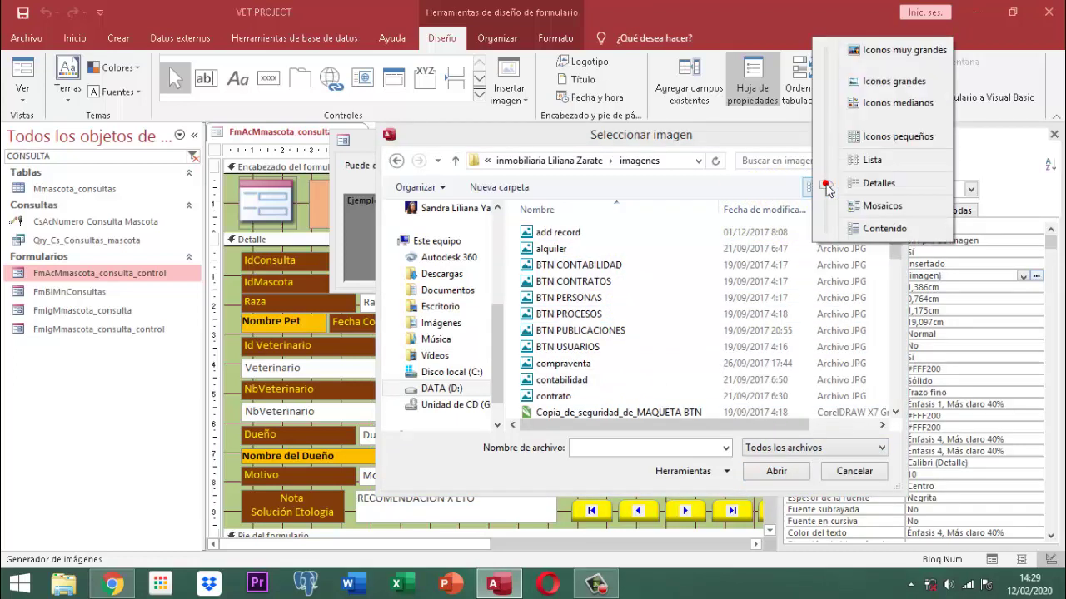
{"action": "left_click", "coordinate": [879, 84]}
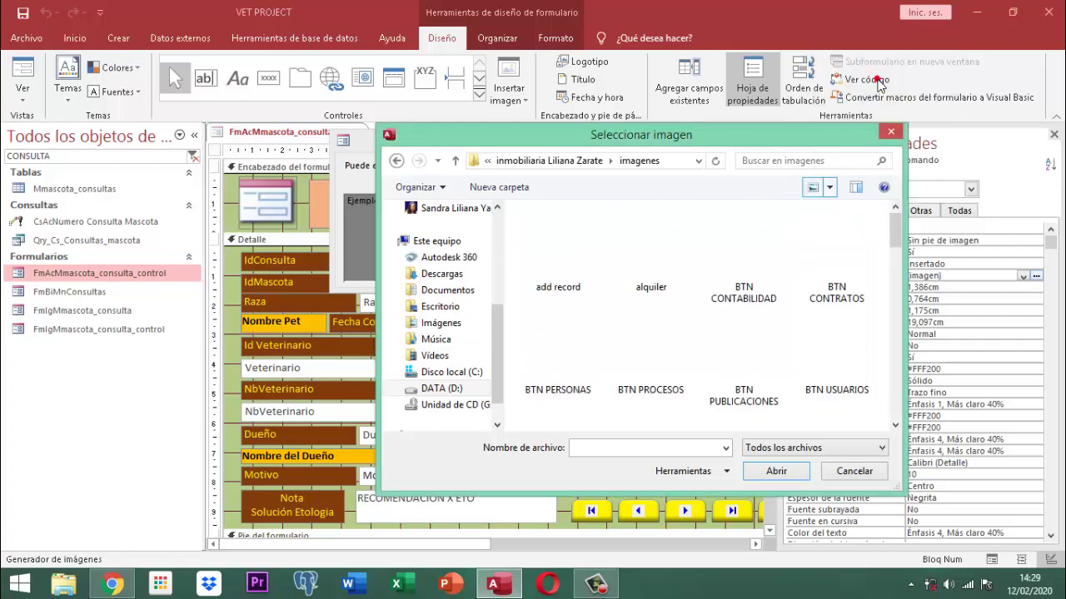
Look through all the image thumbnails in the imagenes folder for a suitable button icon
{"action": "left_click", "coordinate": [895, 425]}
{"action": "left_click", "coordinate": [895, 426]}
{"action": "left_click", "coordinate": [895, 425]}
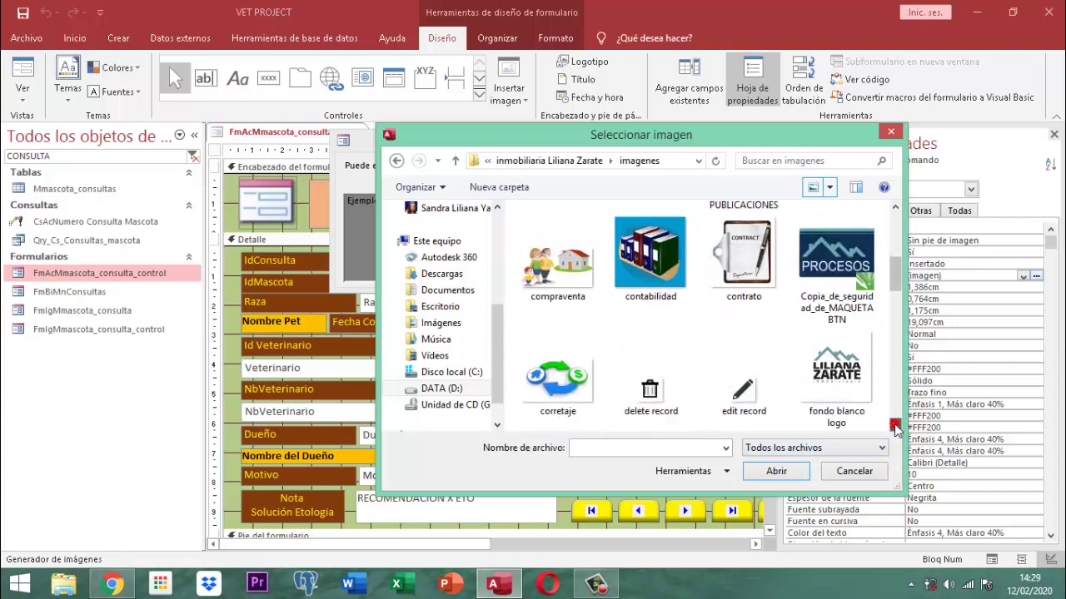
{"action": "left_click", "coordinate": [895, 426]}
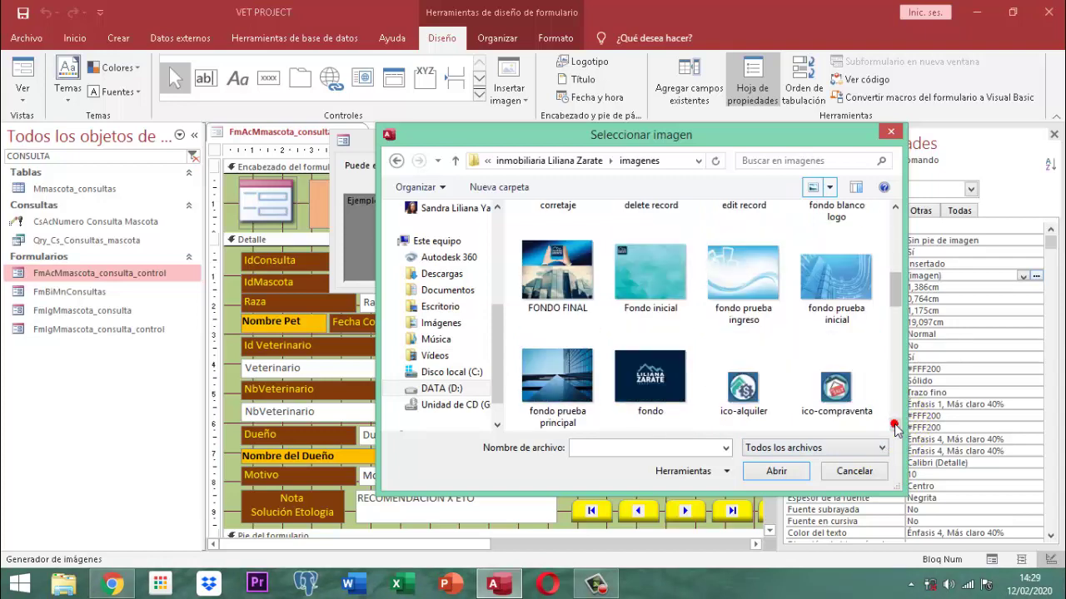
{"action": "left_click", "coordinate": [895, 426]}
{"action": "left_click", "coordinate": [895, 425]}
{"action": "left_click", "coordinate": [895, 426]}
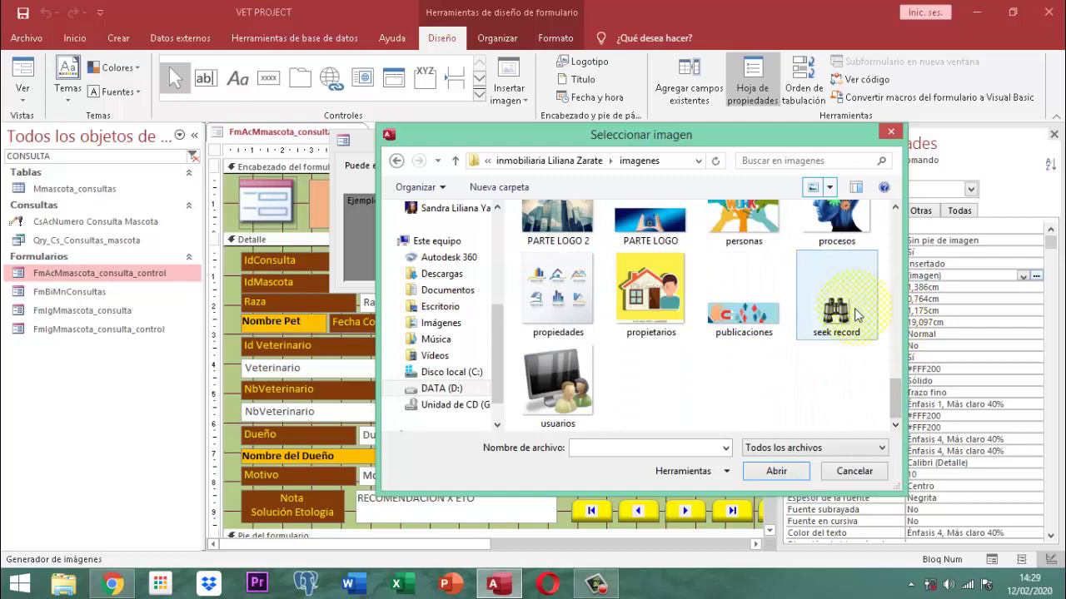
{"action": "left_click", "coordinate": [895, 208]}
{"action": "left_click", "coordinate": [896, 208]}
{"action": "left_click", "coordinate": [895, 208]}
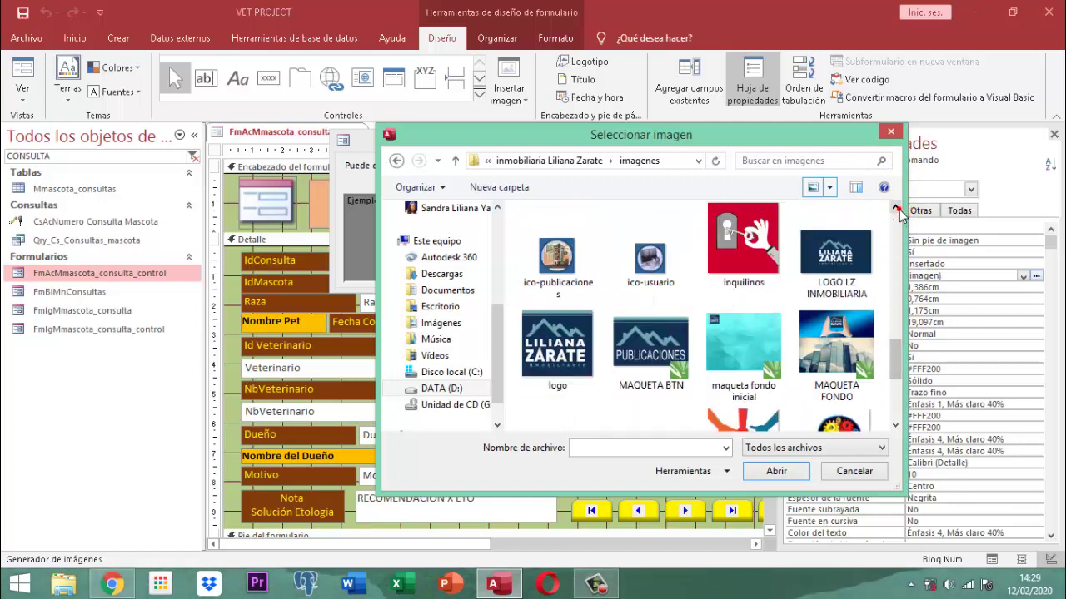
{"action": "left_click", "coordinate": [896, 208]}
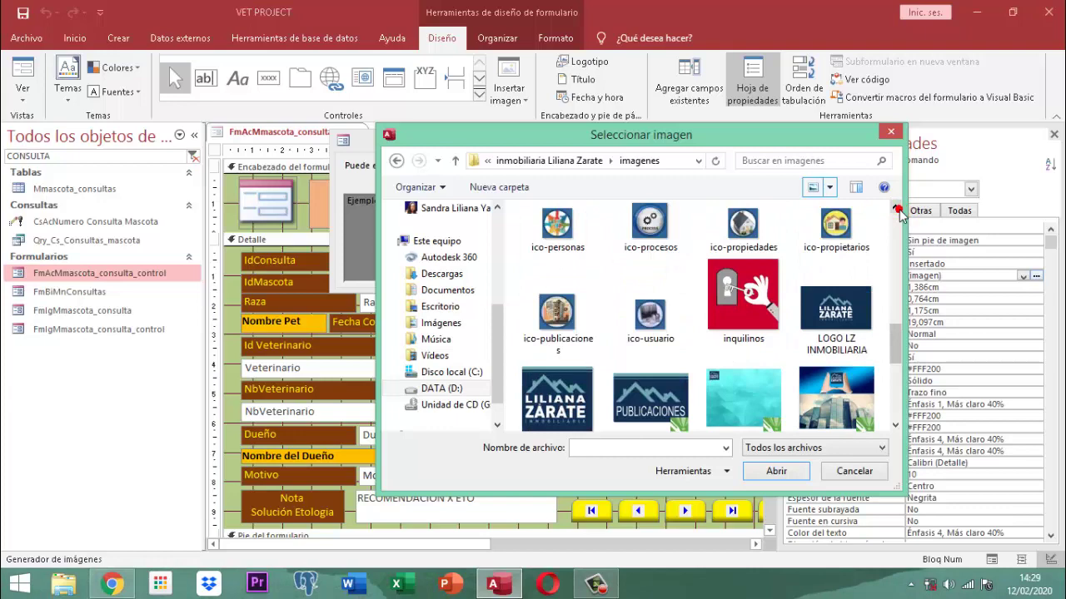
{"action": "left_click", "coordinate": [896, 208]}
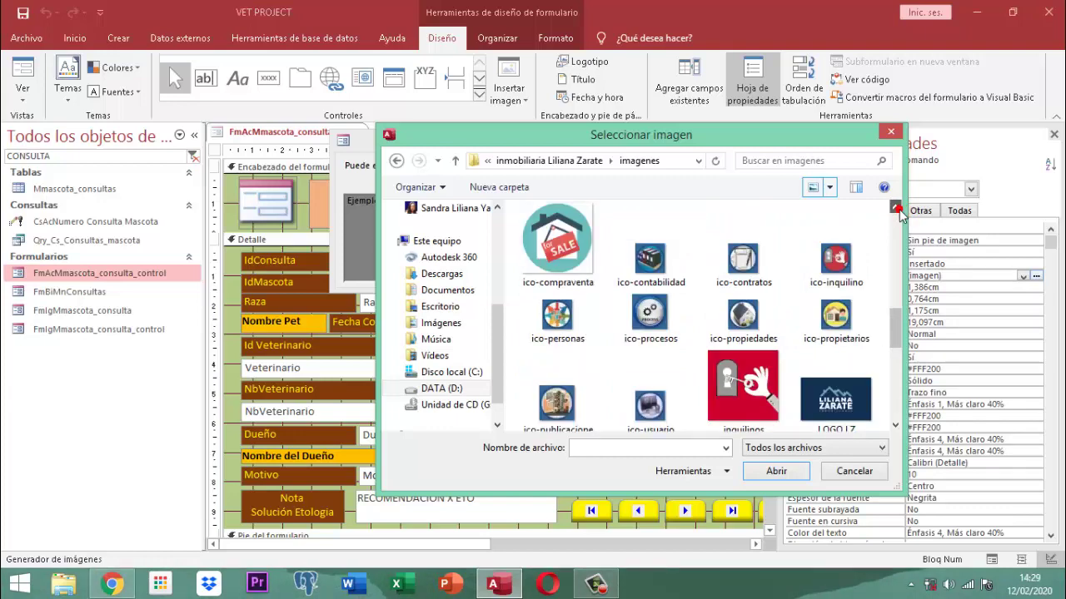
{"action": "left_click", "coordinate": [895, 208]}
{"action": "left_click", "coordinate": [896, 207]}
{"action": "left_click", "coordinate": [896, 207]}
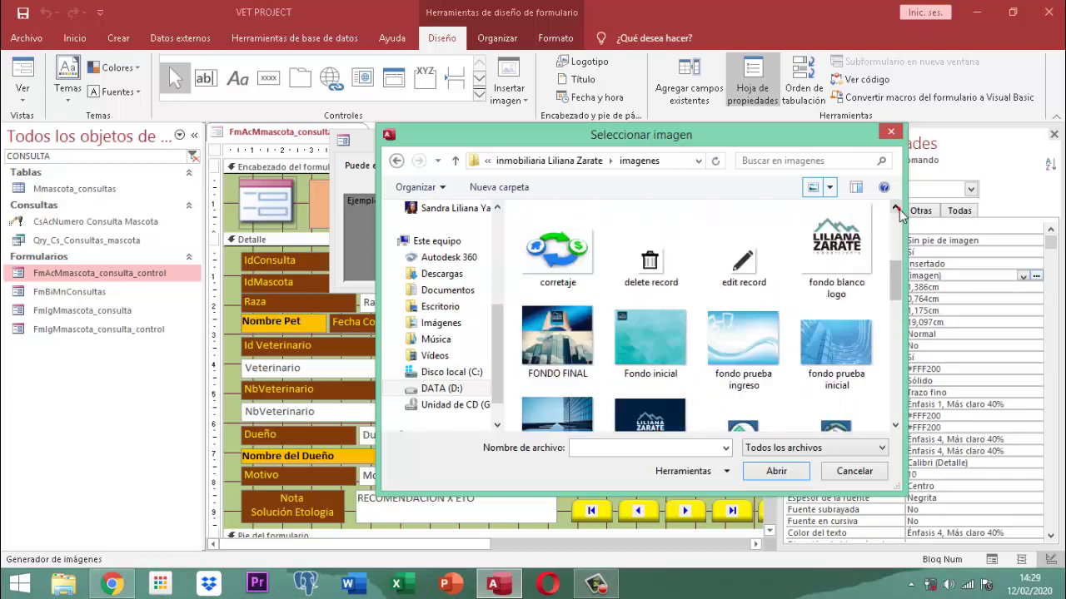
{"action": "left_click", "coordinate": [895, 208]}
{"action": "left_click", "coordinate": [896, 207]}
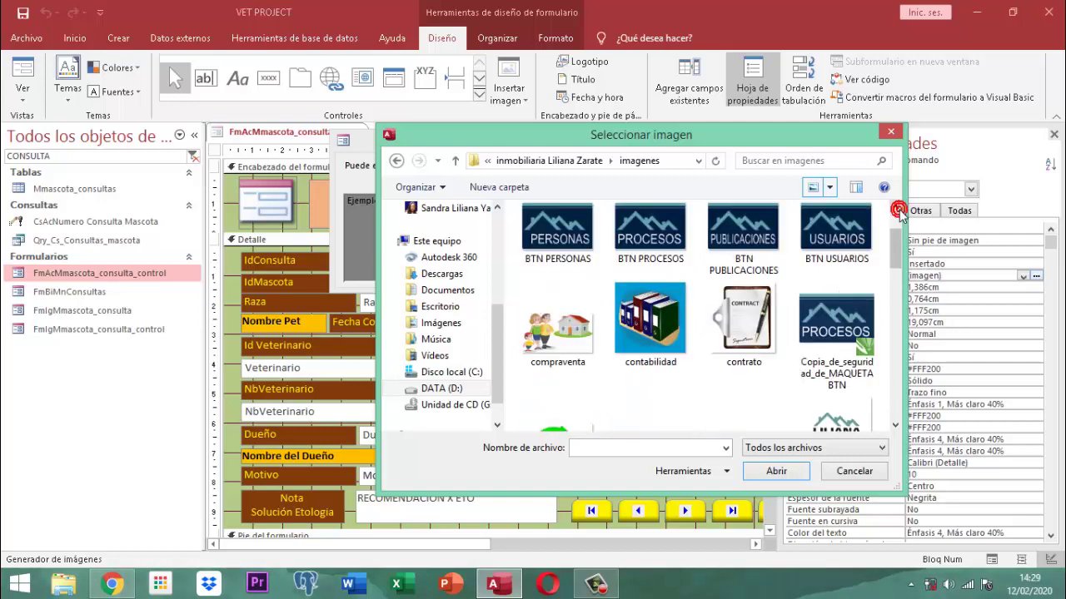
{"action": "left_click", "coordinate": [896, 207]}
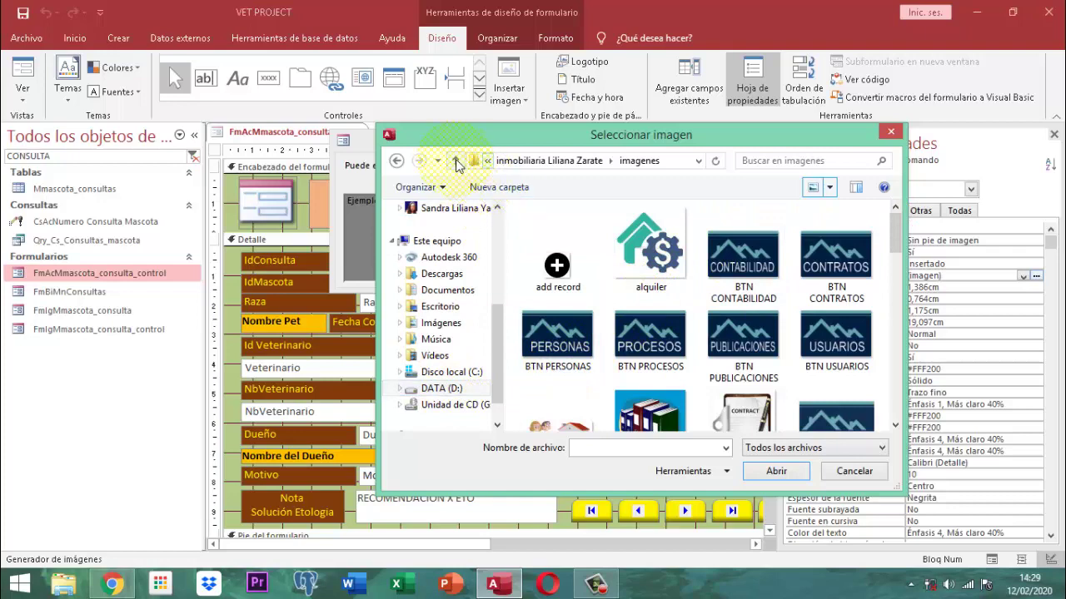
Go back up to the clientes folder of documentos 2017 and look through the other client folders
{"action": "left_click", "coordinate": [455, 161]}
{"action": "left_click", "coordinate": [455, 160]}
{"action": "left_click", "coordinate": [455, 160]}
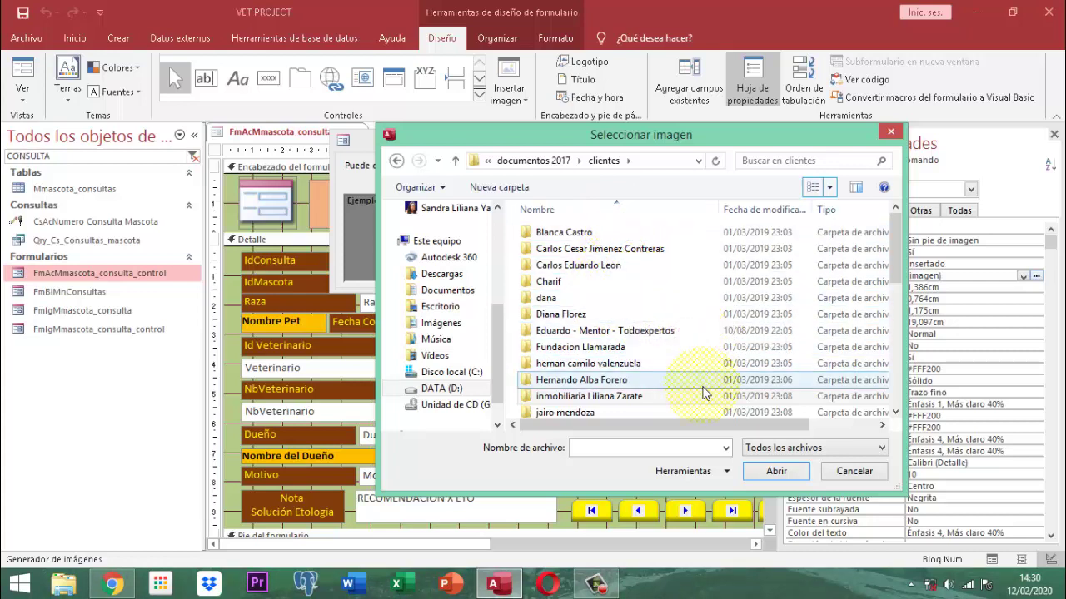
{"action": "left_click", "coordinate": [896, 414]}
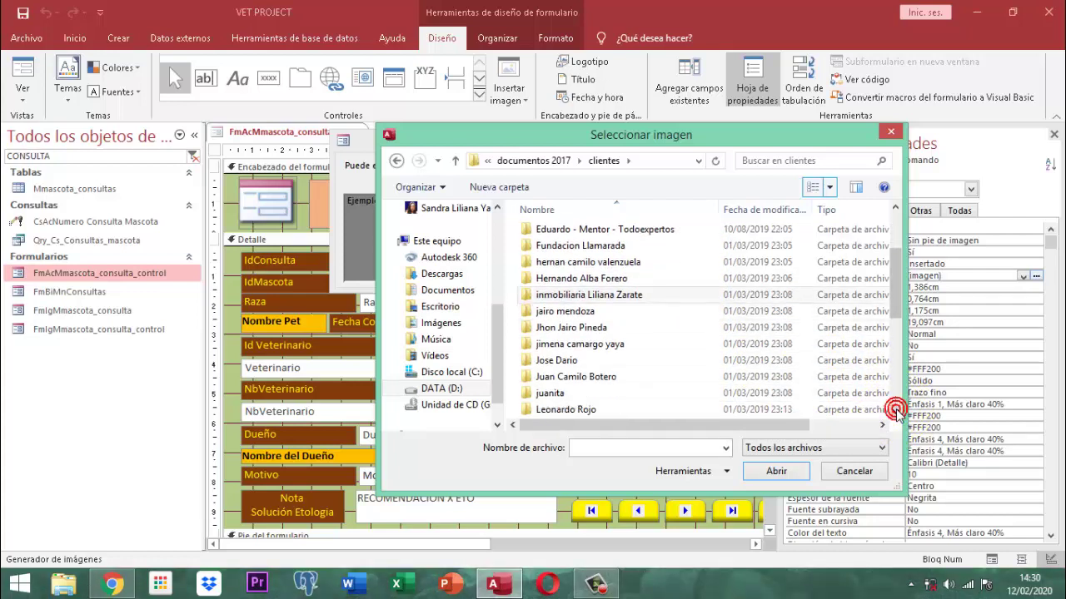
{"action": "left_click", "coordinate": [896, 414]}
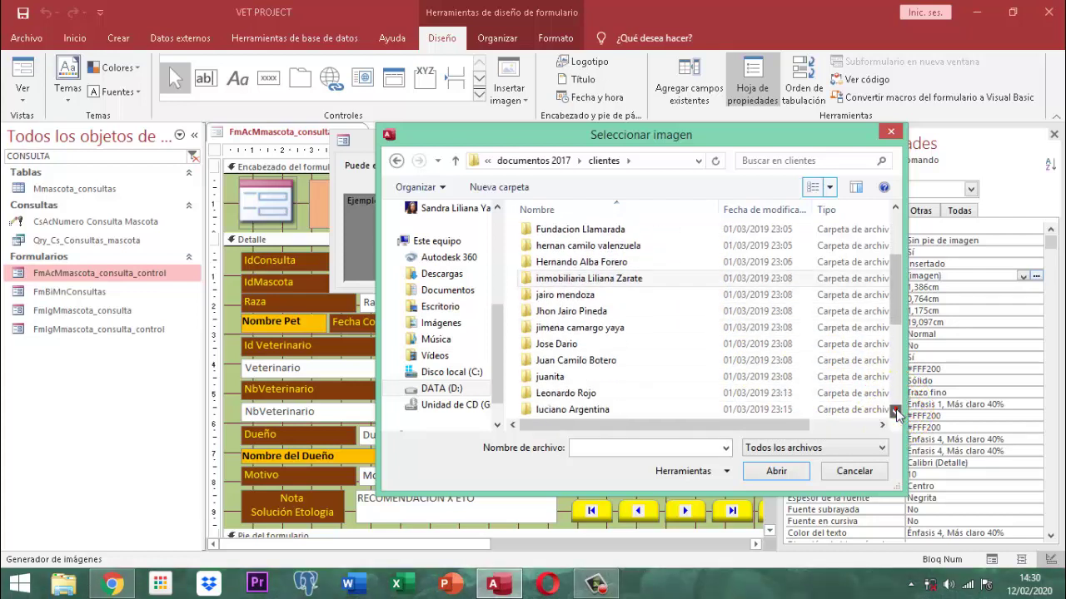
{"action": "left_click", "coordinate": [896, 414]}
{"action": "left_click", "coordinate": [896, 413]}
{"action": "left_click", "coordinate": [895, 414]}
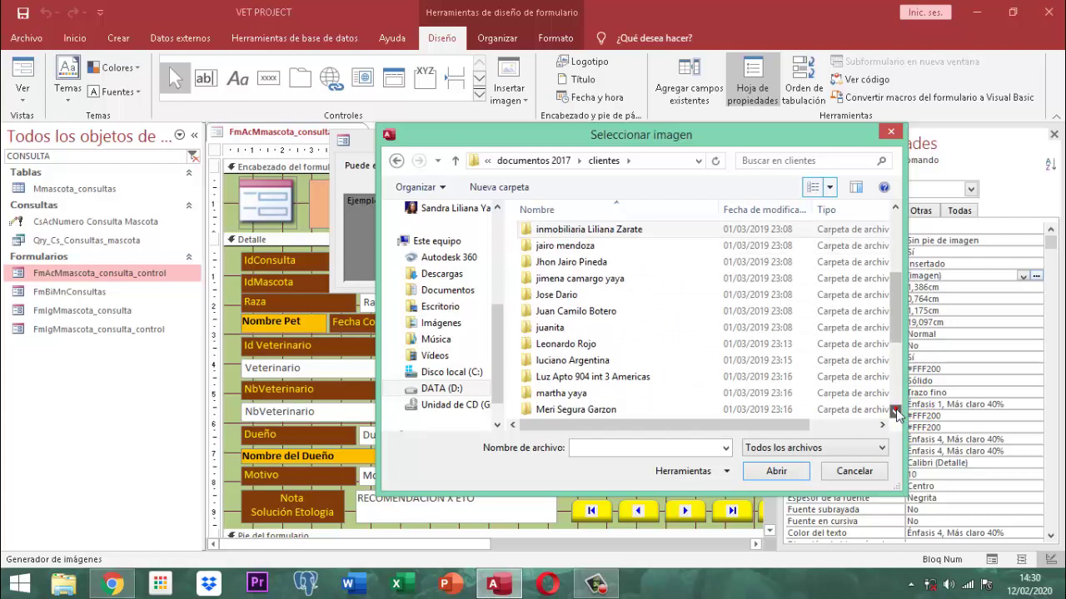
{"action": "left_click", "coordinate": [896, 413]}
{"action": "left_click", "coordinate": [895, 414]}
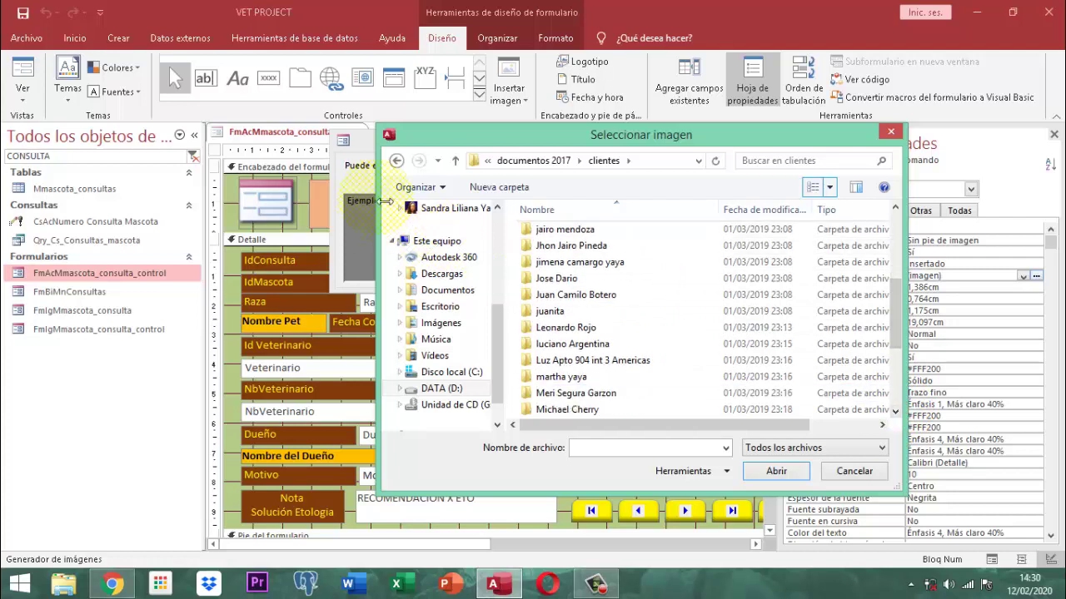
Return to the DATA (D:) drive, check the descargas 2018 folder for images, and go back to the drive's root
{"action": "left_click", "coordinate": [455, 160]}
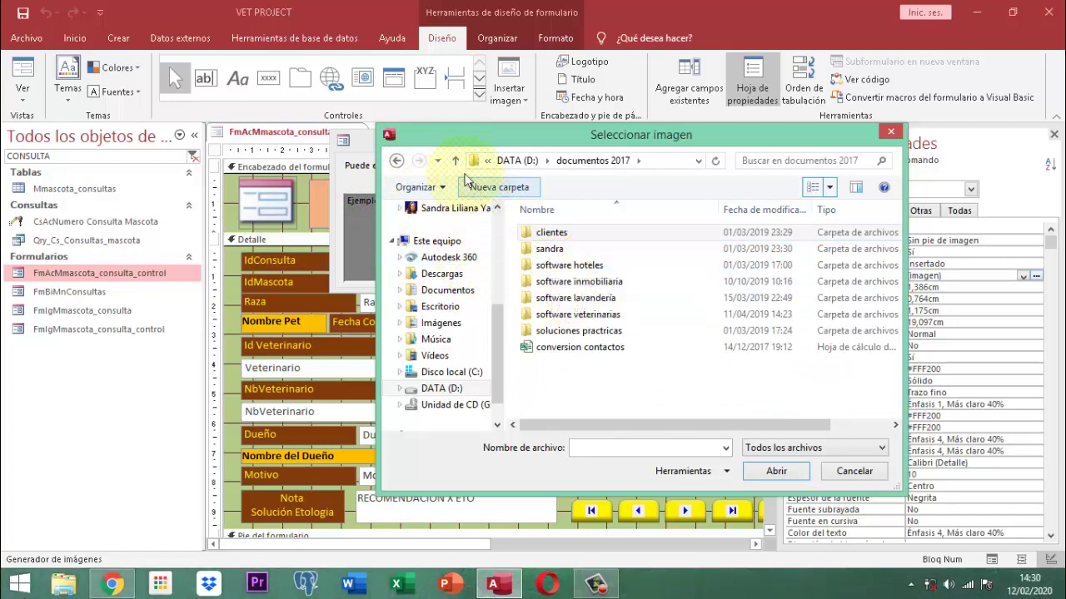
{"action": "left_click", "coordinate": [456, 161]}
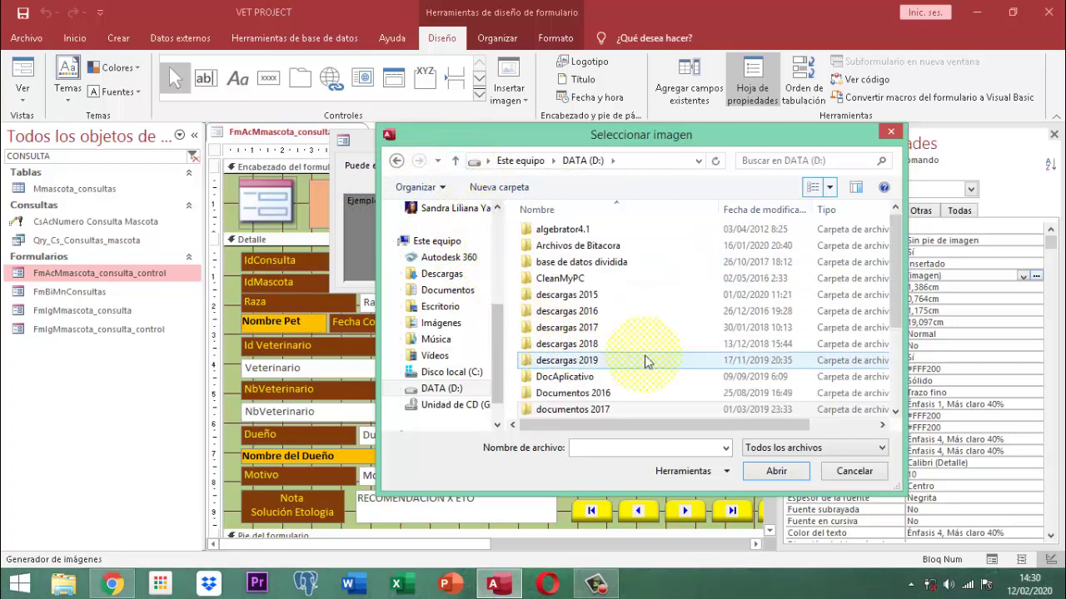
{"action": "double_click", "coordinate": [590, 345]}
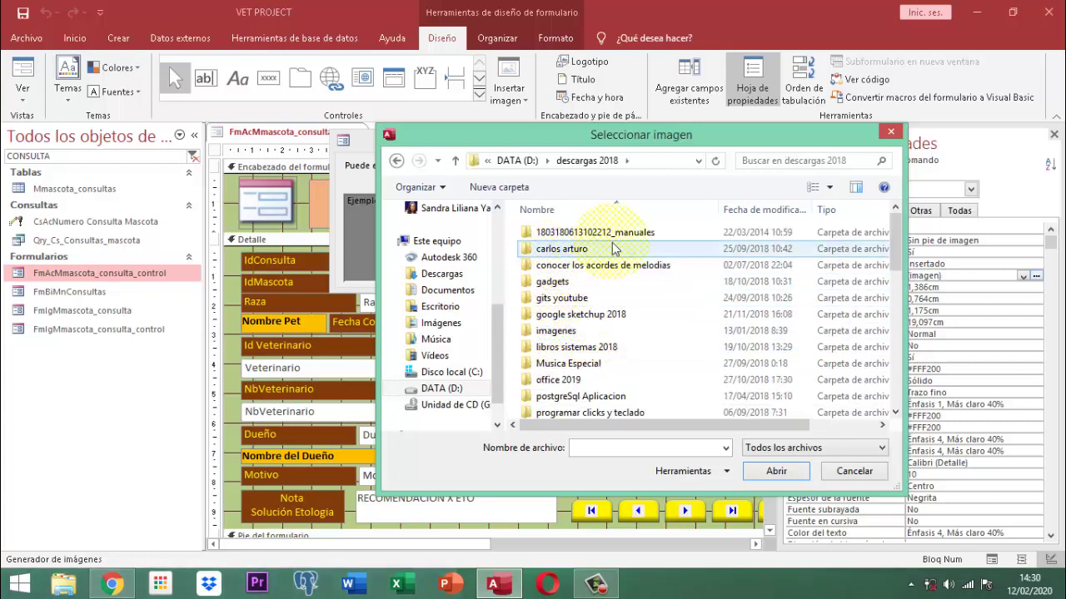
{"action": "left_click", "coordinate": [455, 160]}
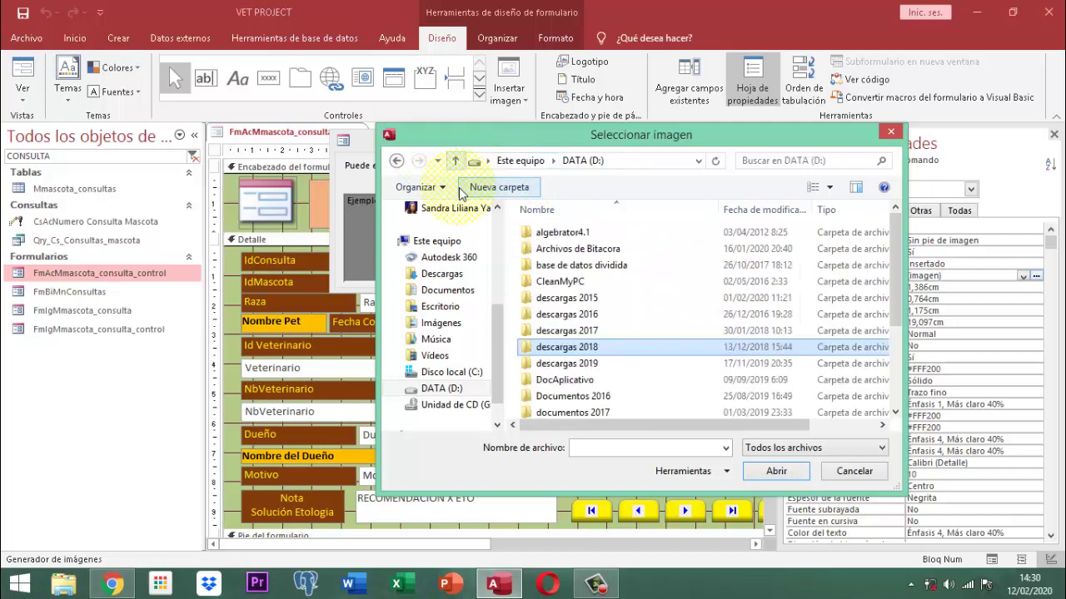
Open the imagenes proyecto folder of the Honduras client under documentos 2018 > clientes
{"action": "left_click", "coordinate": [895, 411]}
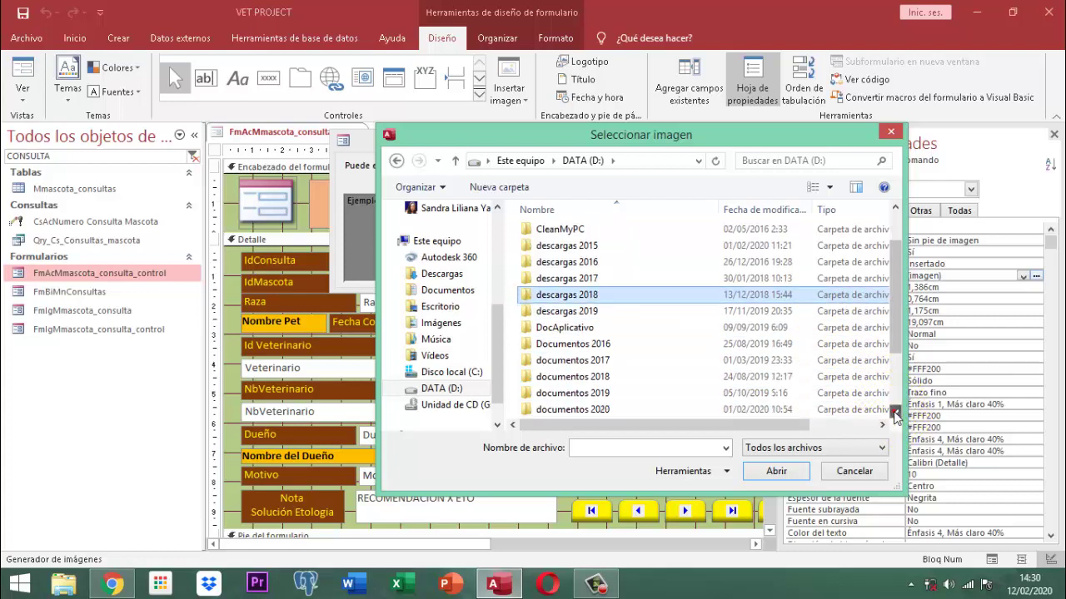
{"action": "double_click", "coordinate": [606, 377]}
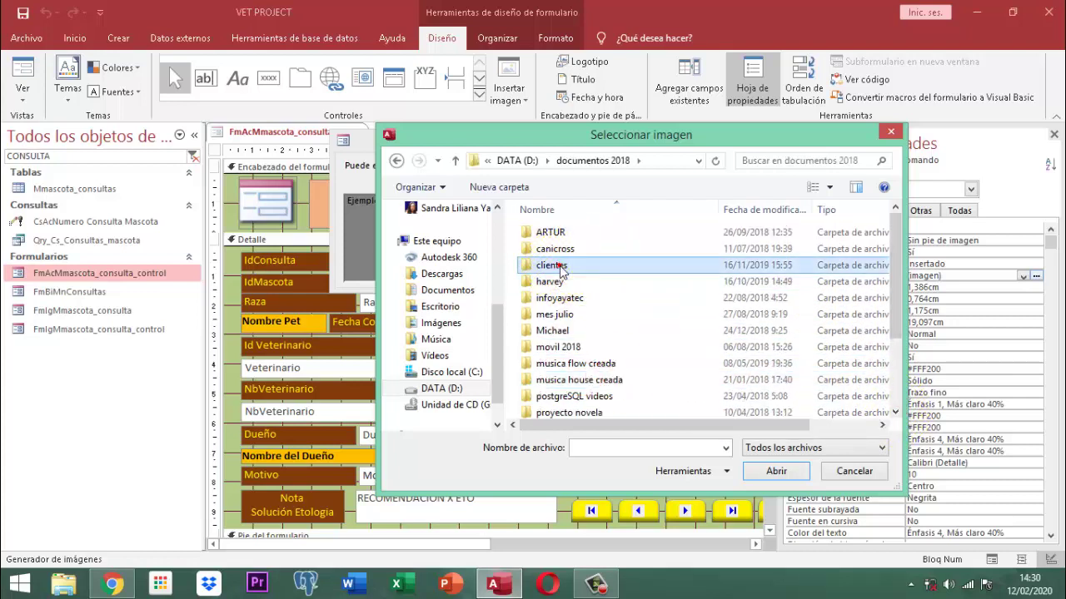
{"action": "double_click", "coordinate": [559, 266]}
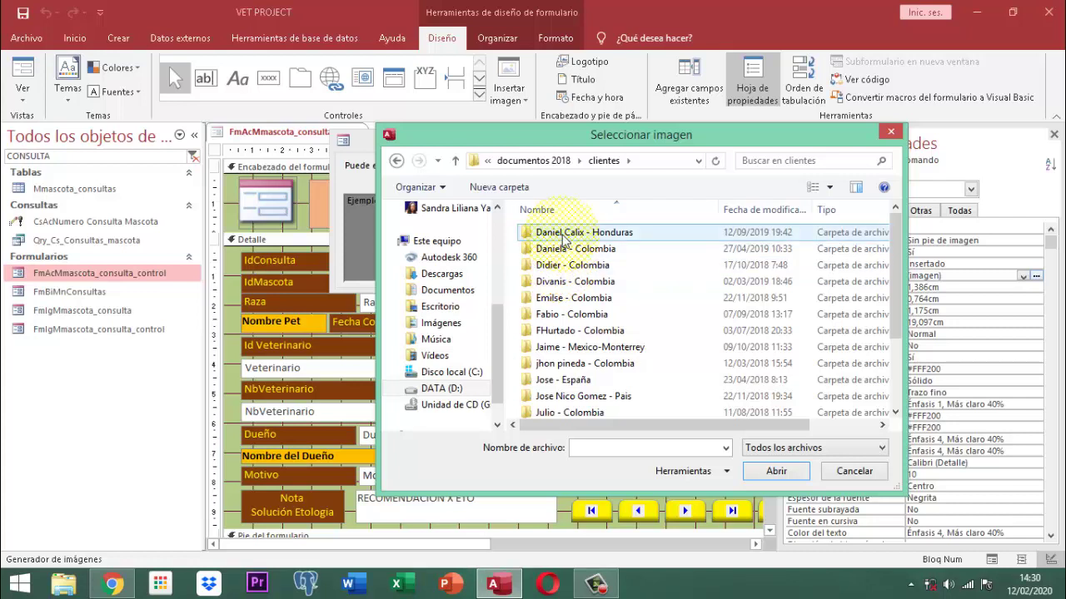
{"action": "double_click", "coordinate": [564, 237]}
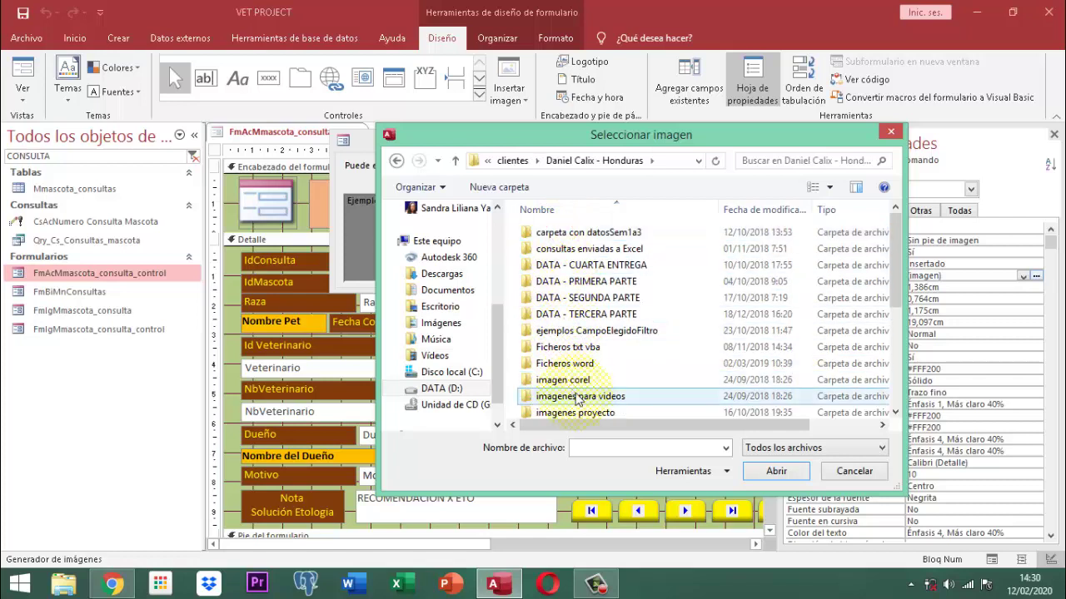
{"action": "double_click", "coordinate": [597, 412]}
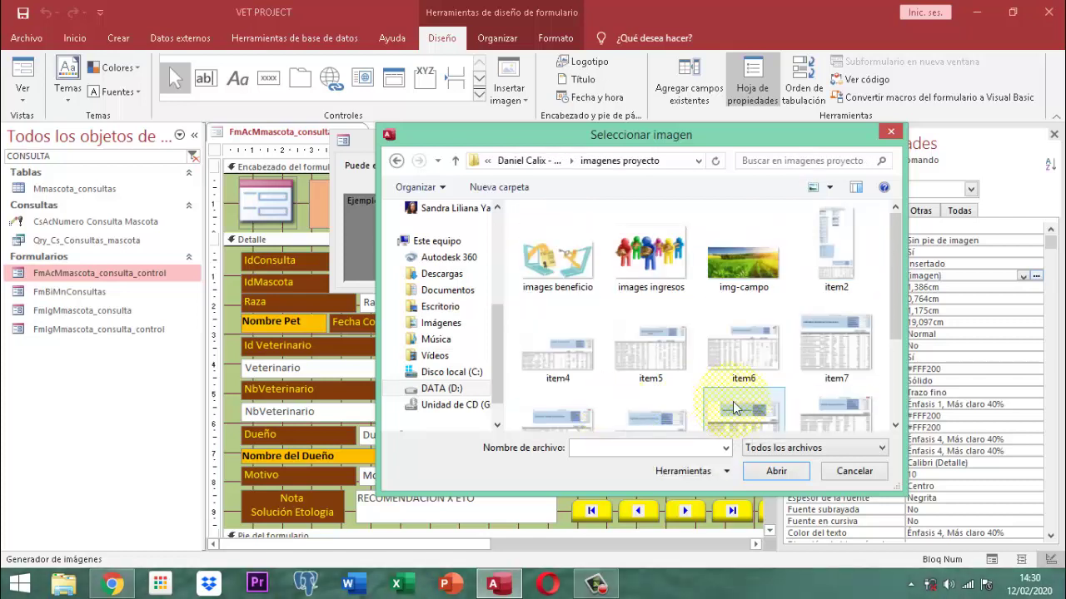
Look through the images in imagenes proyecto and return to the clientes folder of documentos 2018
{"action": "left_click", "coordinate": [897, 426]}
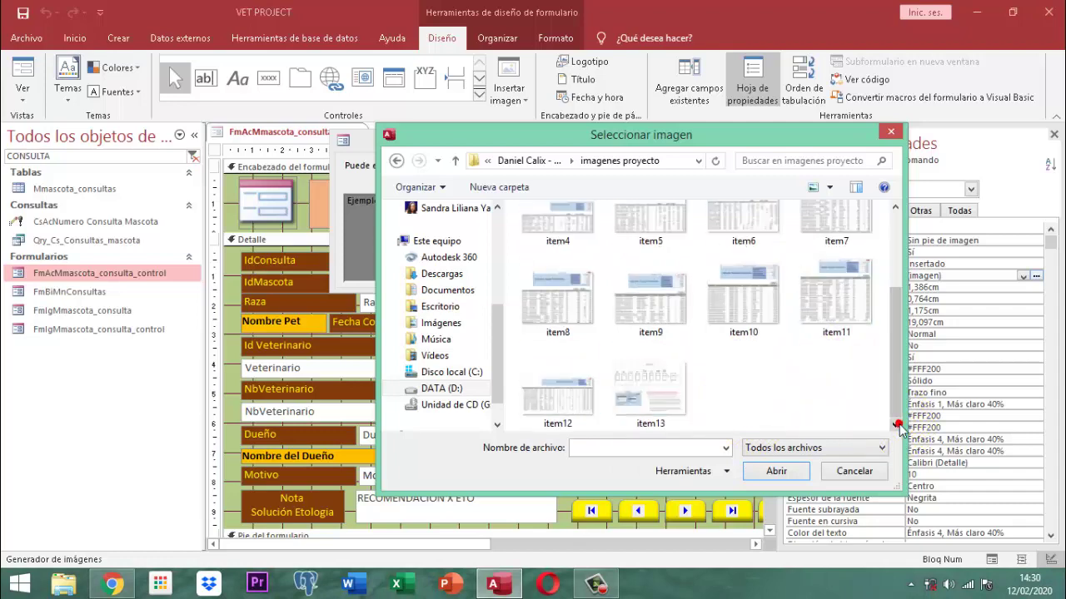
{"action": "left_click", "coordinate": [455, 161]}
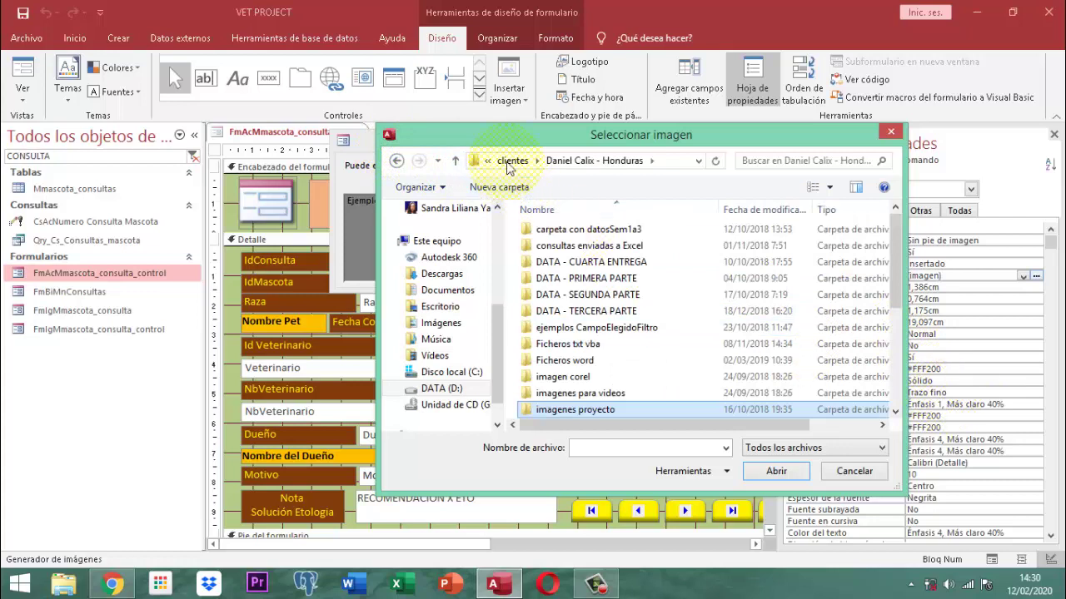
{"action": "left_click", "coordinate": [455, 160]}
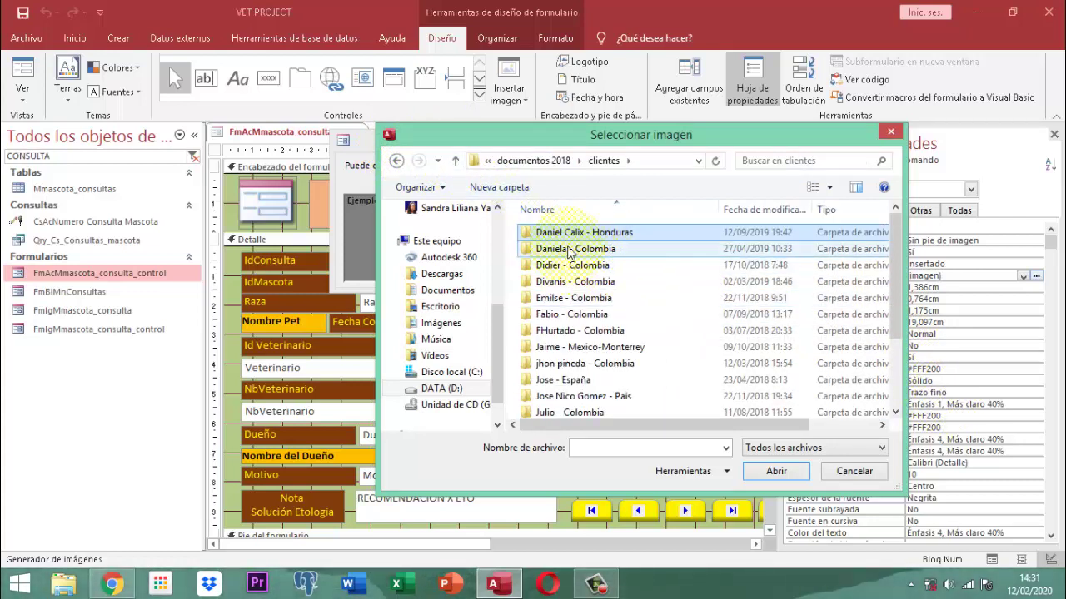
{"action": "mouse_move", "coordinate": [571, 252]}
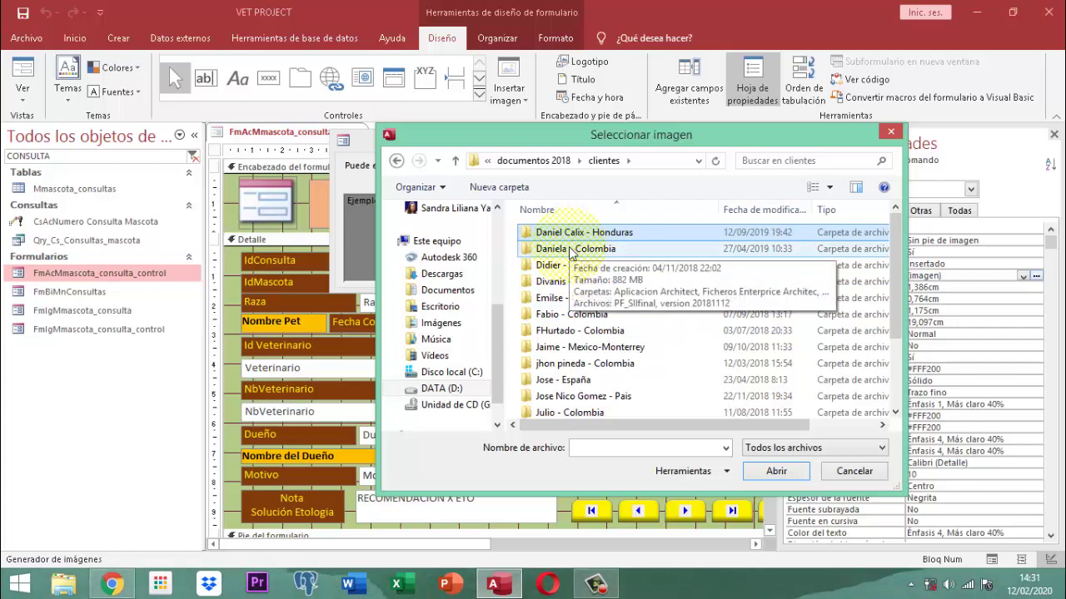
Check the imagenes folder of the Colombian client listed just below the Honduras one and return to the clientes folder
{"action": "double_click", "coordinate": [568, 249]}
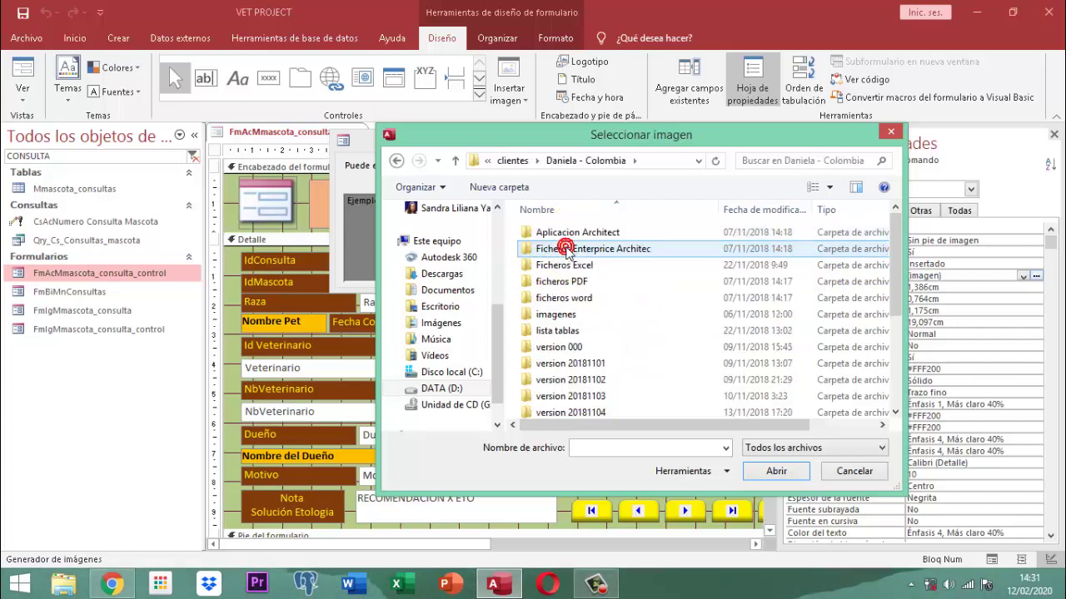
{"action": "double_click", "coordinate": [554, 315]}
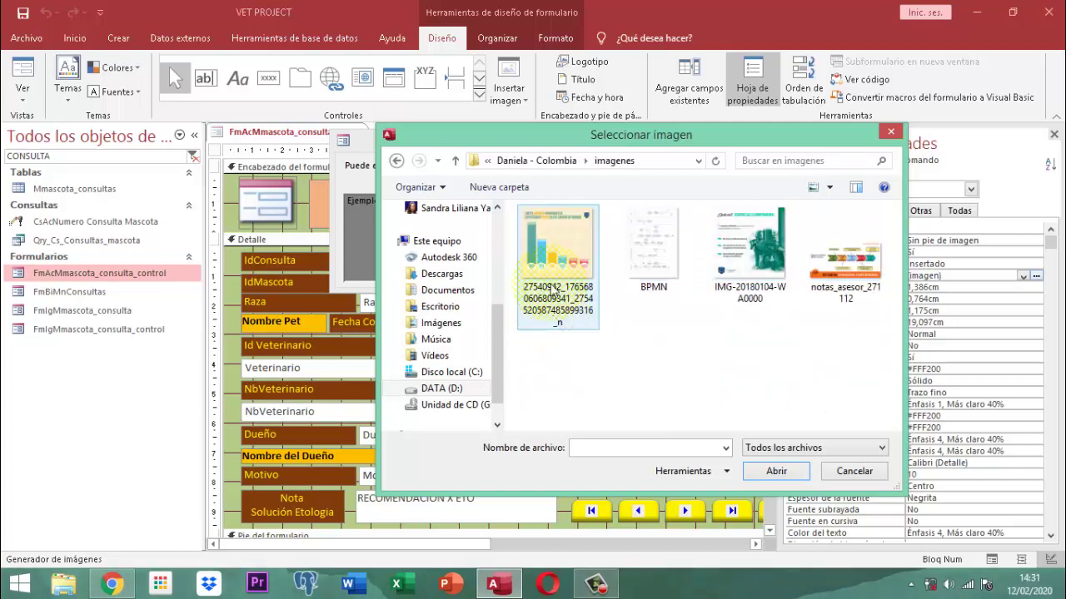
{"action": "left_click", "coordinate": [457, 160]}
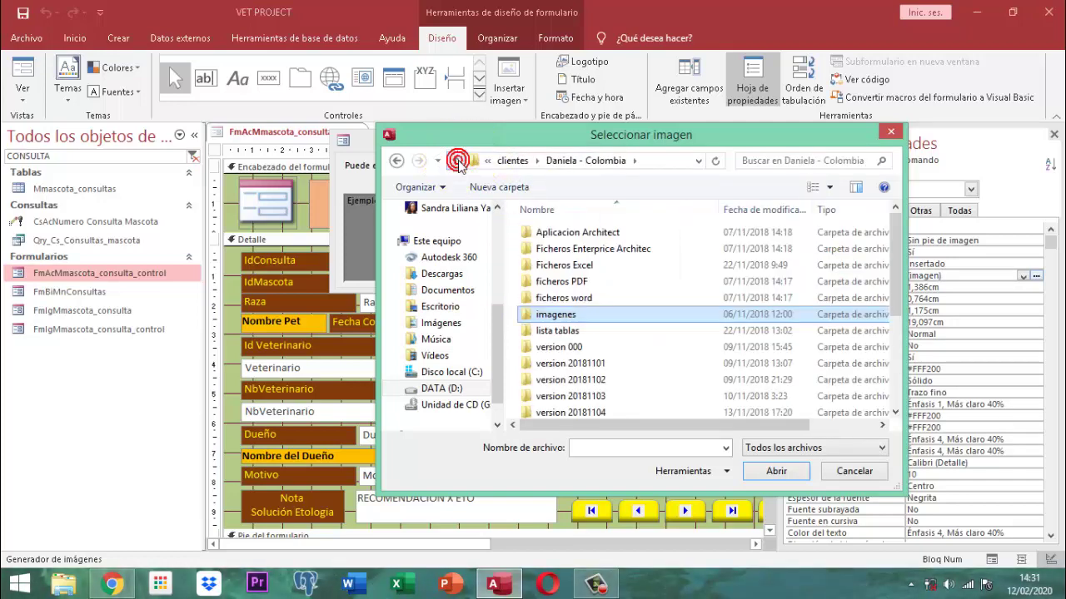
{"action": "left_click", "coordinate": [457, 161]}
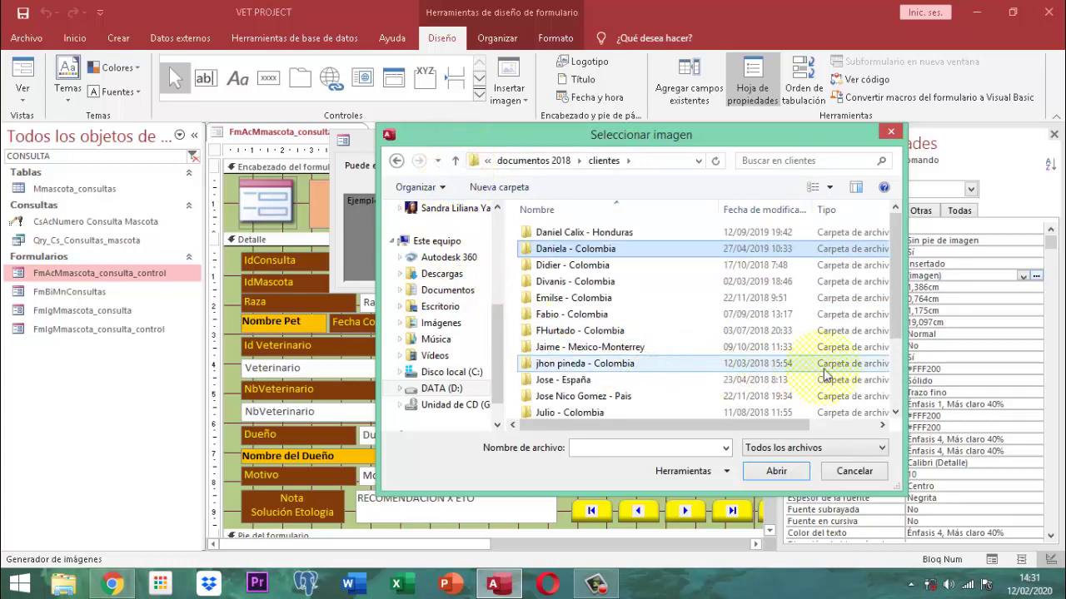
Look through the remaining client folders, examine the España client's version folders, and return to the clientes folder
{"action": "left_click", "coordinate": [895, 414]}
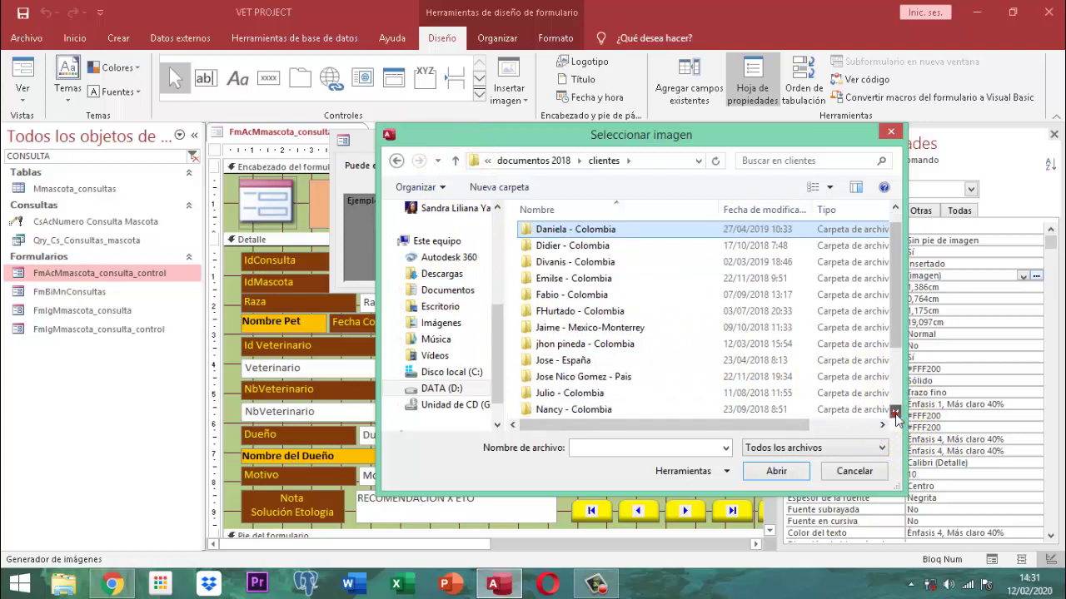
{"action": "left_click", "coordinate": [895, 414]}
{"action": "left_click", "coordinate": [895, 414]}
{"action": "left_click", "coordinate": [895, 413]}
{"action": "left_click", "coordinate": [895, 414]}
{"action": "left_click", "coordinate": [895, 414]}
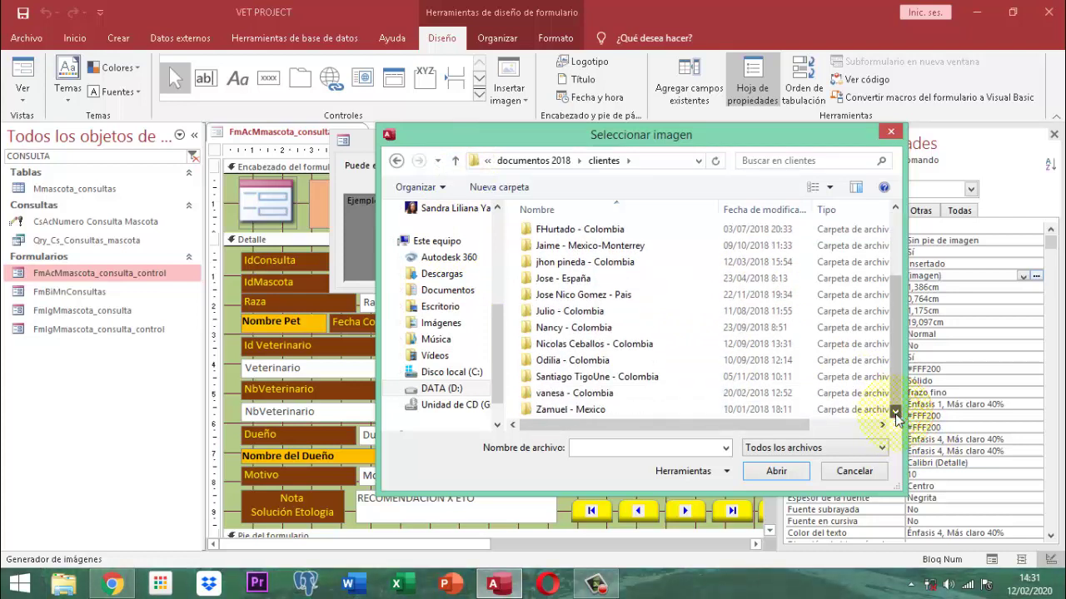
{"action": "left_click", "coordinate": [552, 280]}
{"action": "double_click", "coordinate": [552, 281]}
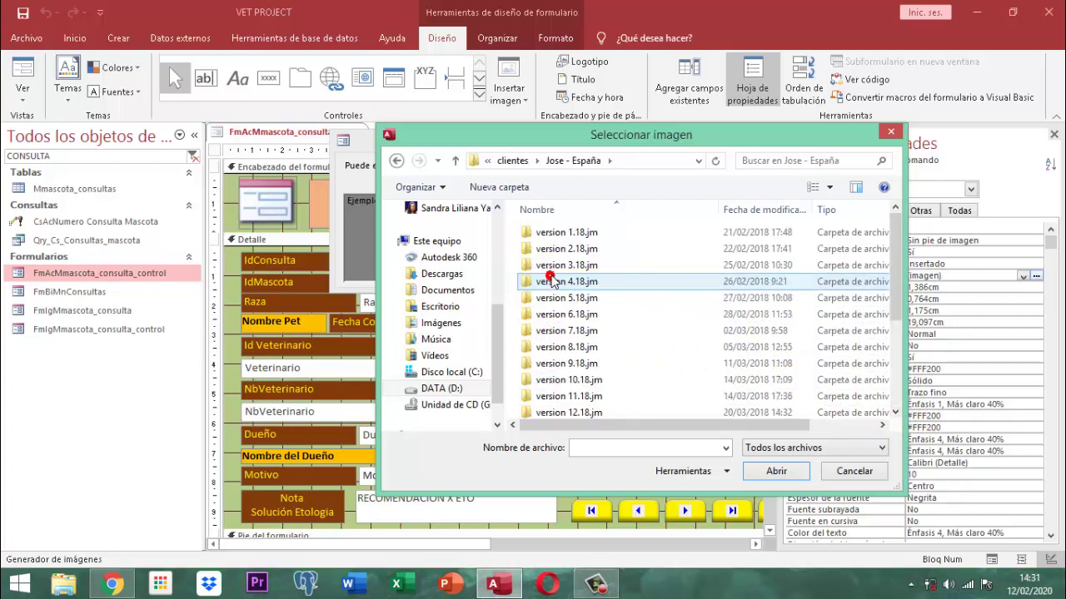
{"action": "scroll", "coordinate": [556, 279], "scroll_direction": "down", "scroll_amount": 3}
{"action": "scroll", "coordinate": [562, 283], "scroll_direction": "up", "scroll_amount": 3}
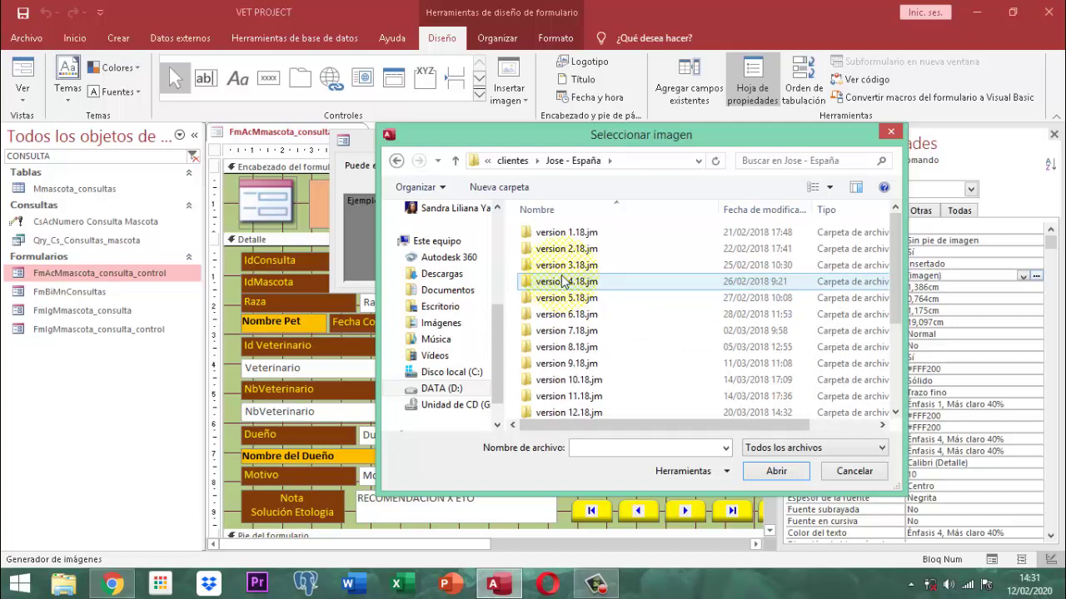
{"action": "scroll", "coordinate": [562, 283], "scroll_direction": "down", "scroll_amount": 3}
{"action": "scroll", "coordinate": [562, 283], "scroll_direction": "up", "scroll_amount": 3}
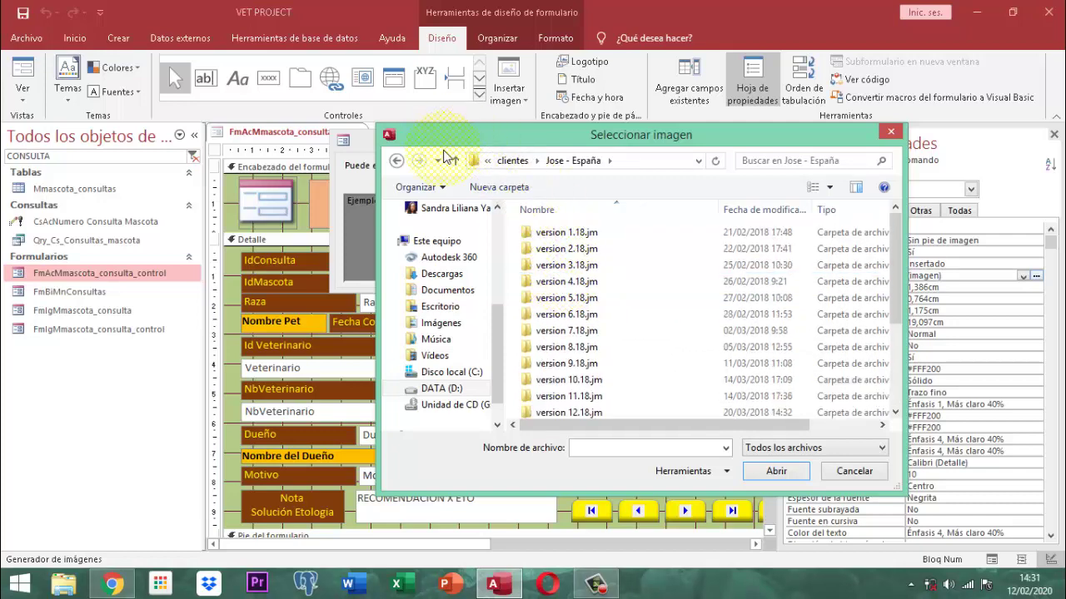
{"action": "left_click", "coordinate": [454, 160]}
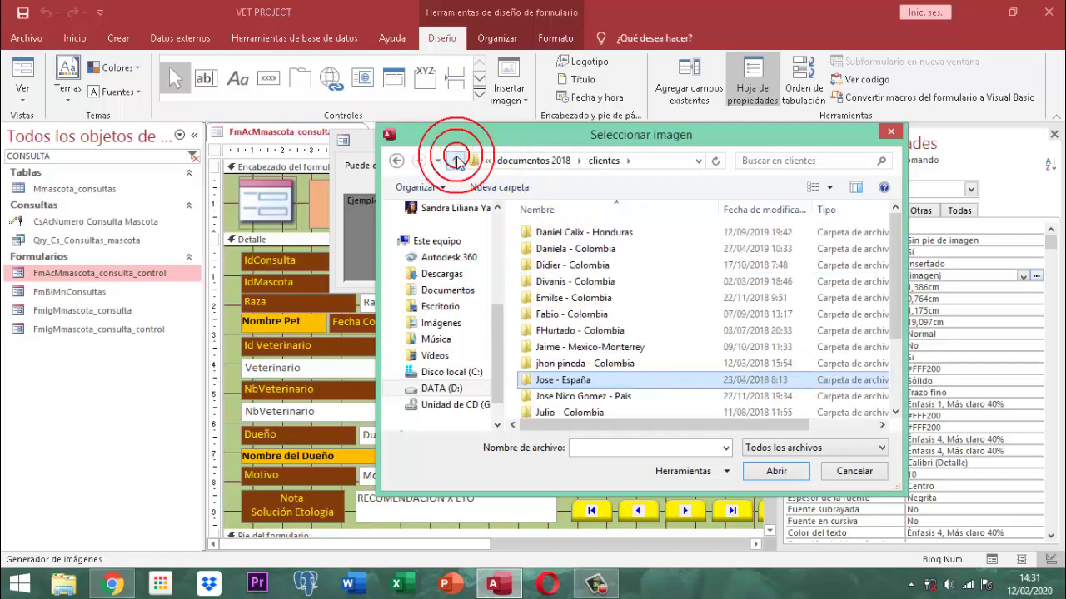
Go back up to the DATA (D:) drive and open the vet project II folder under documentos 2019
{"action": "left_click", "coordinate": [456, 160]}
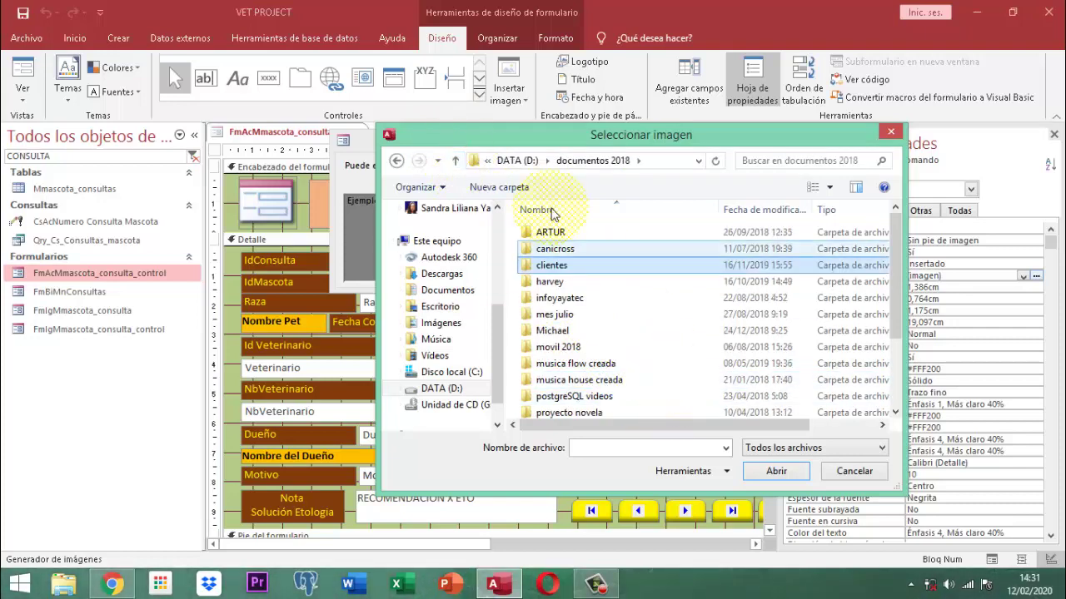
{"action": "left_click", "coordinate": [455, 159]}
{"action": "scroll", "coordinate": [640, 381], "scroll_direction": "down", "scroll_amount": 2}
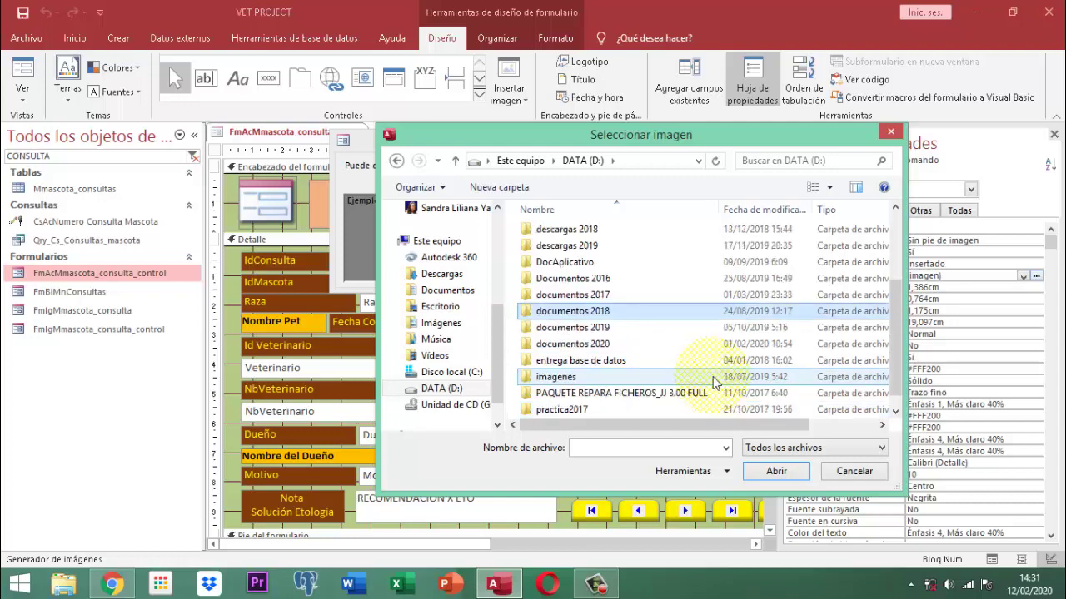
{"action": "double_click", "coordinate": [599, 325]}
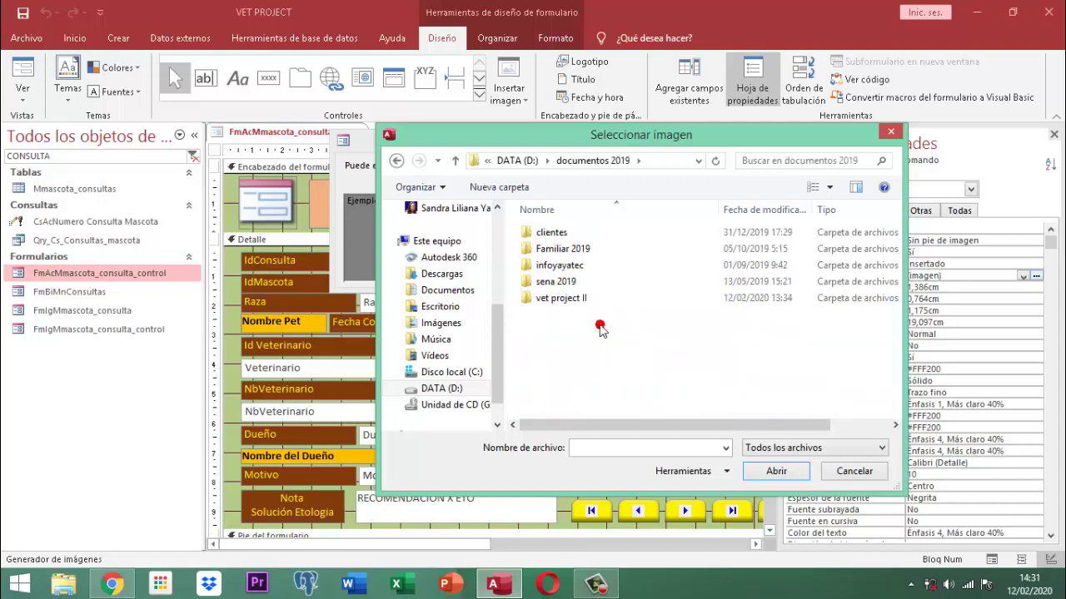
{"action": "double_click", "coordinate": [583, 300]}
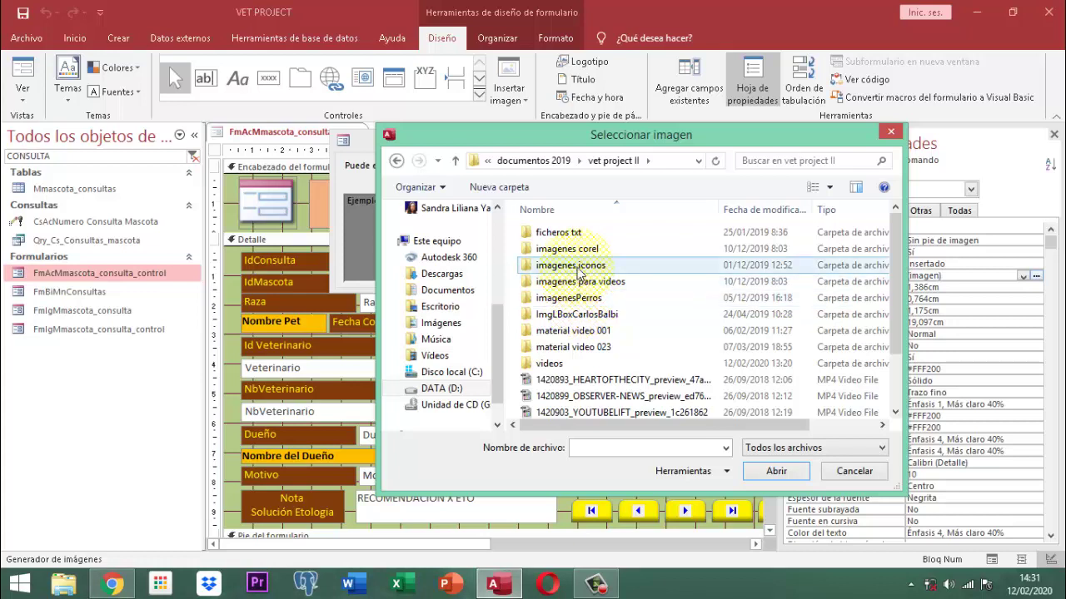
Check the imagenes iconos folder, return to vet project II, and open its Imagenes proyecto folder
{"action": "double_click", "coordinate": [579, 268]}
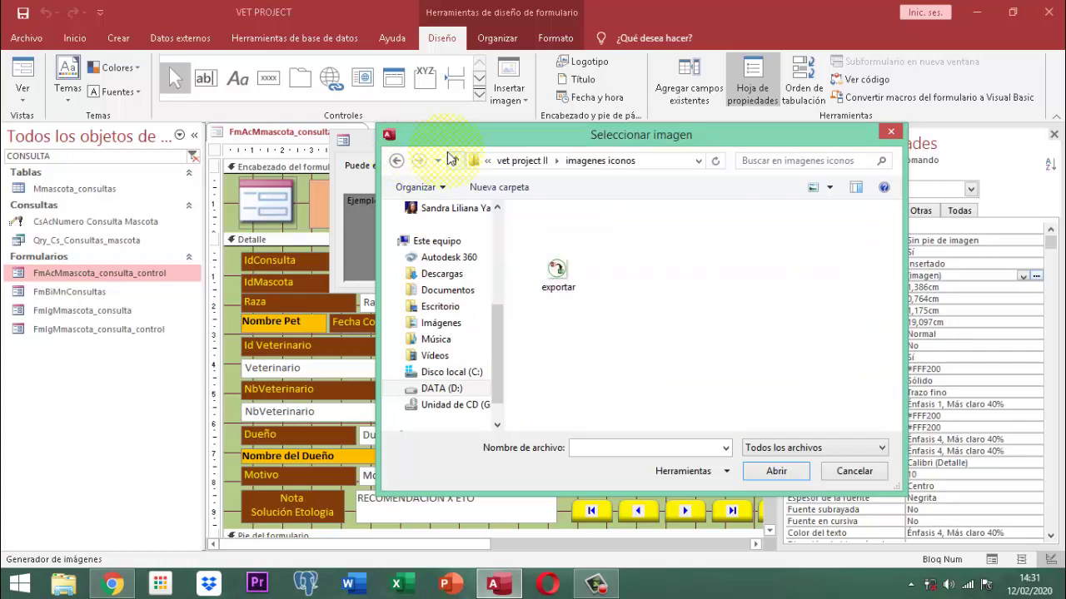
{"action": "left_click", "coordinate": [453, 160]}
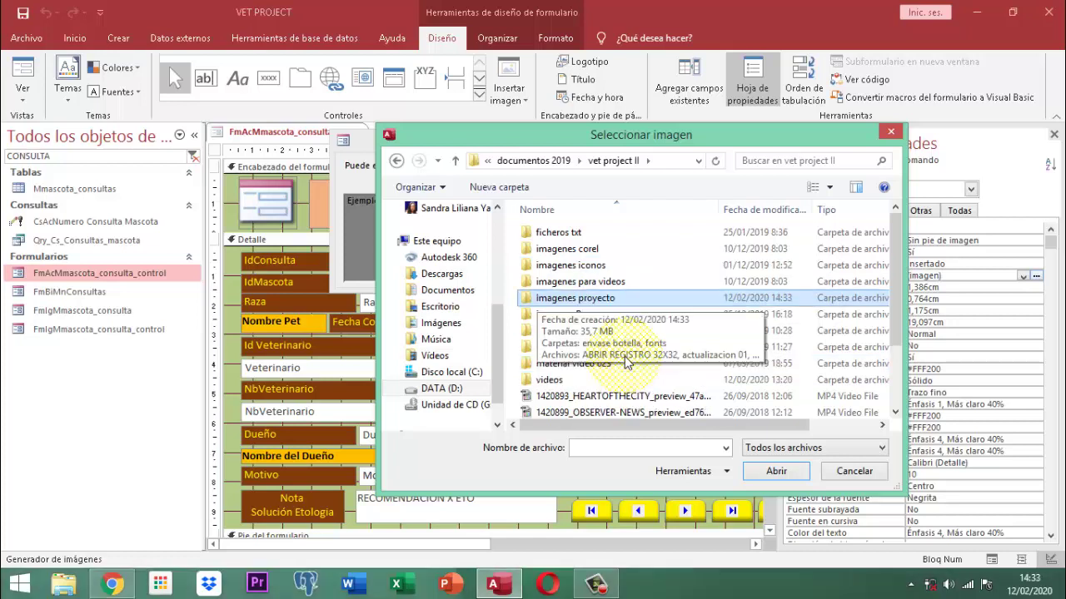
{"action": "left_click", "coordinate": [603, 300]}
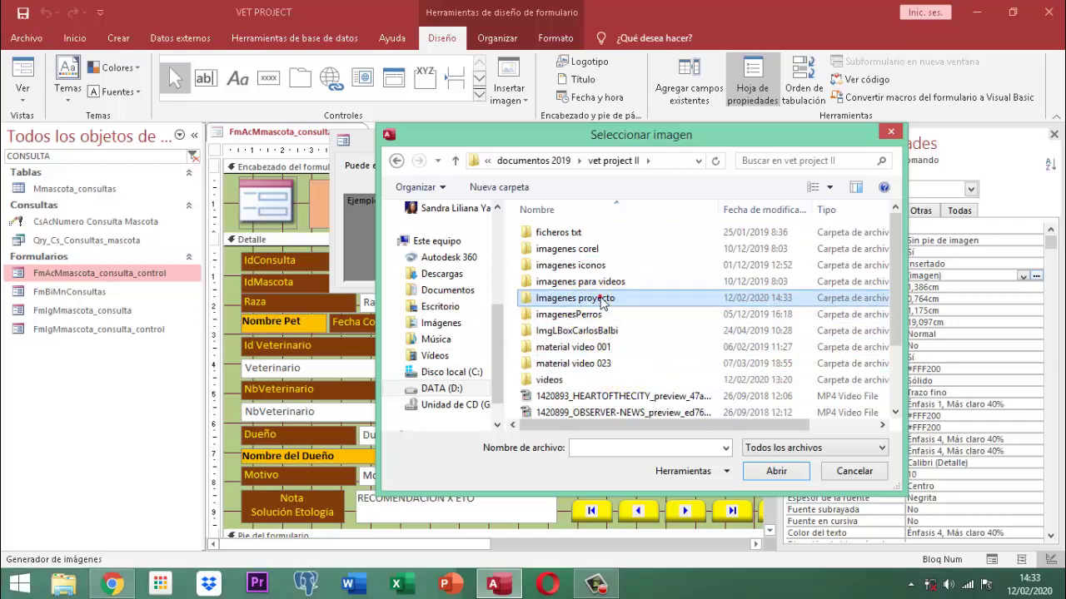
{"action": "left_click", "coordinate": [683, 348]}
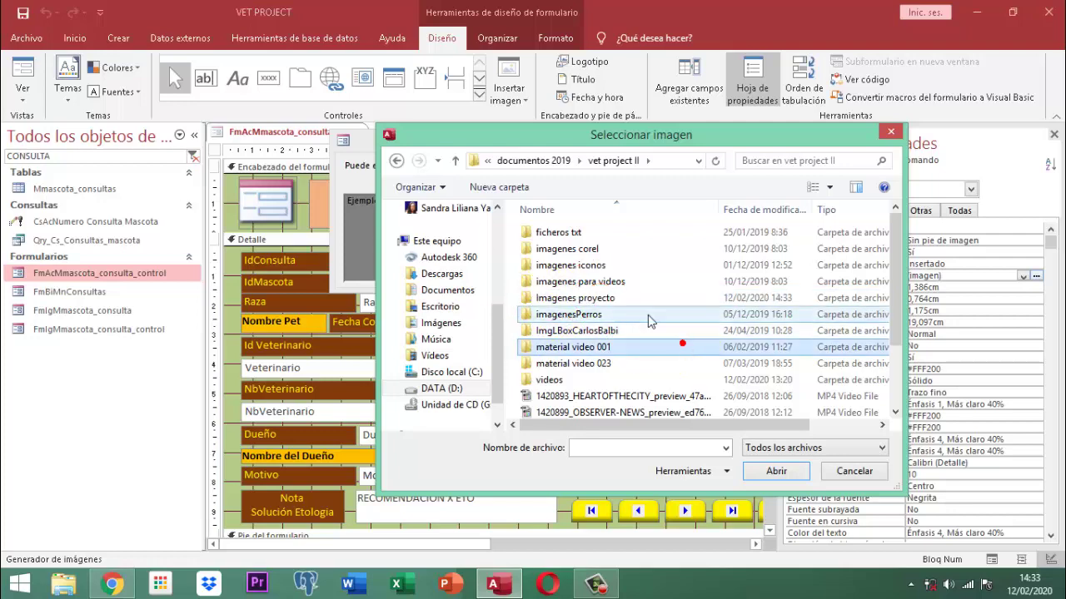
{"action": "double_click", "coordinate": [571, 300]}
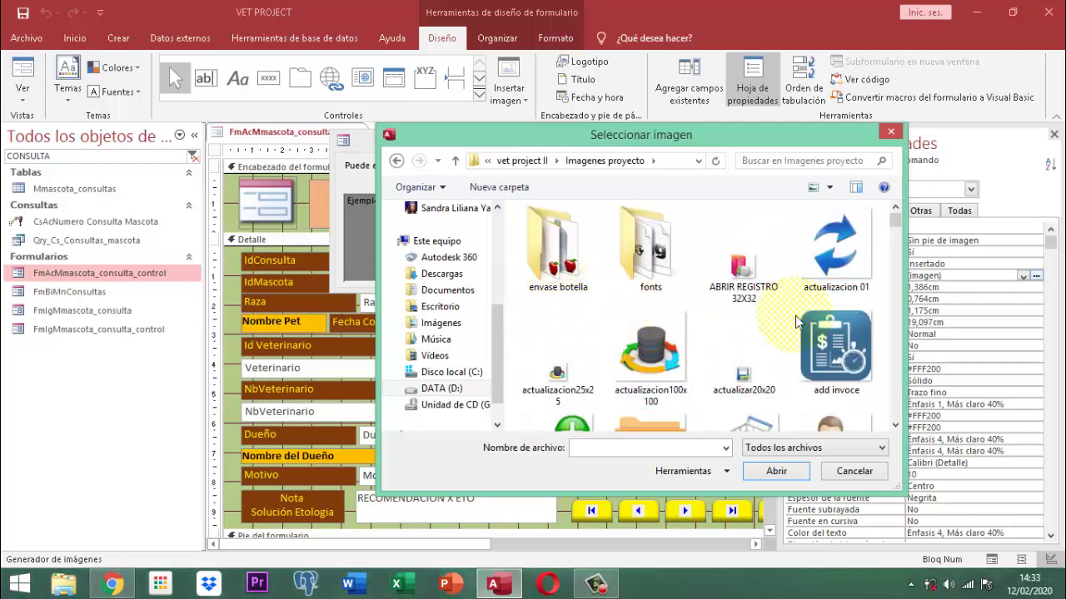
Assign the actualizar20x20 image to the command button below the undo button and close the property sheet
{"action": "left_click", "coordinate": [895, 428]}
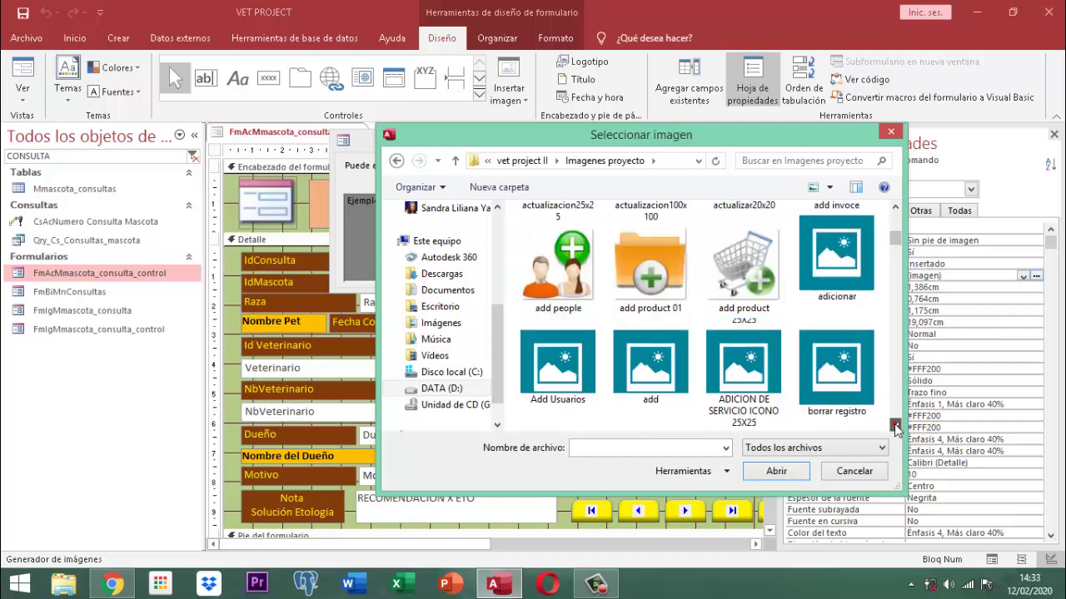
{"action": "left_click", "coordinate": [895, 209]}
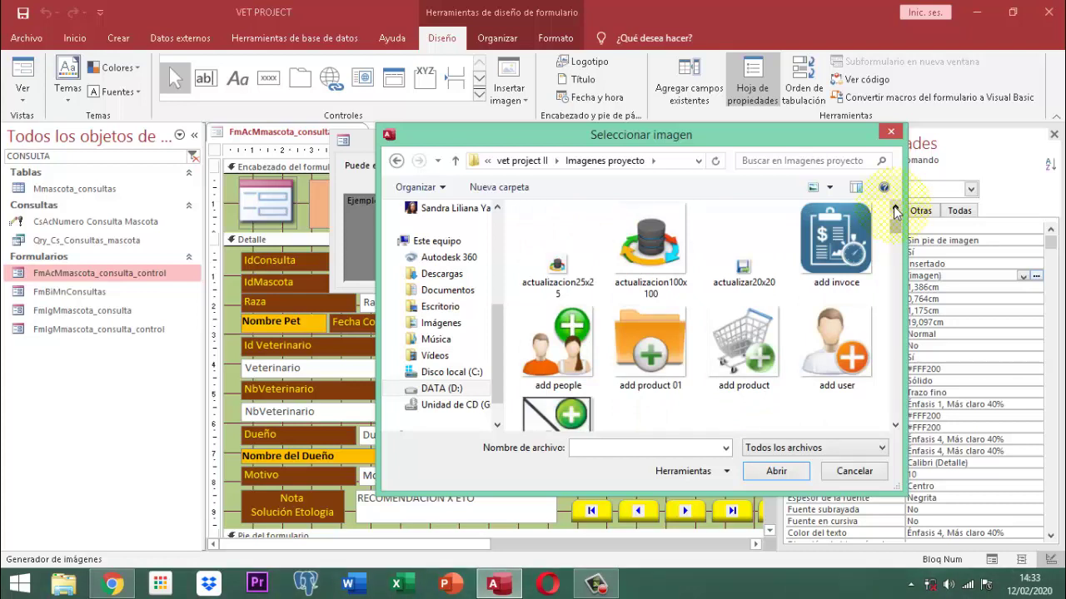
{"action": "left_click", "coordinate": [736, 283]}
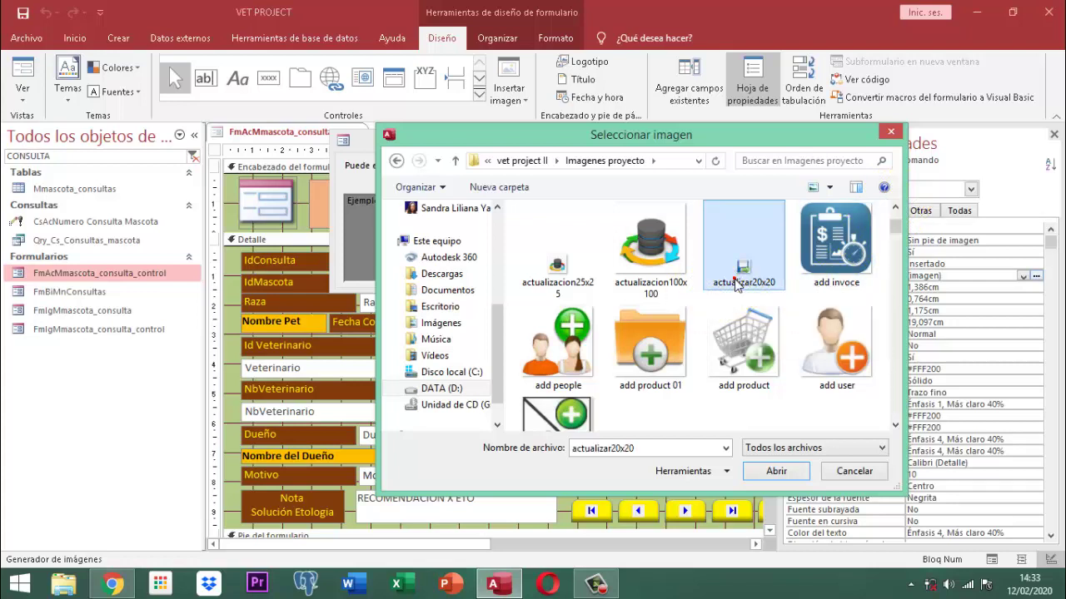
{"action": "left_click", "coordinate": [773, 471]}
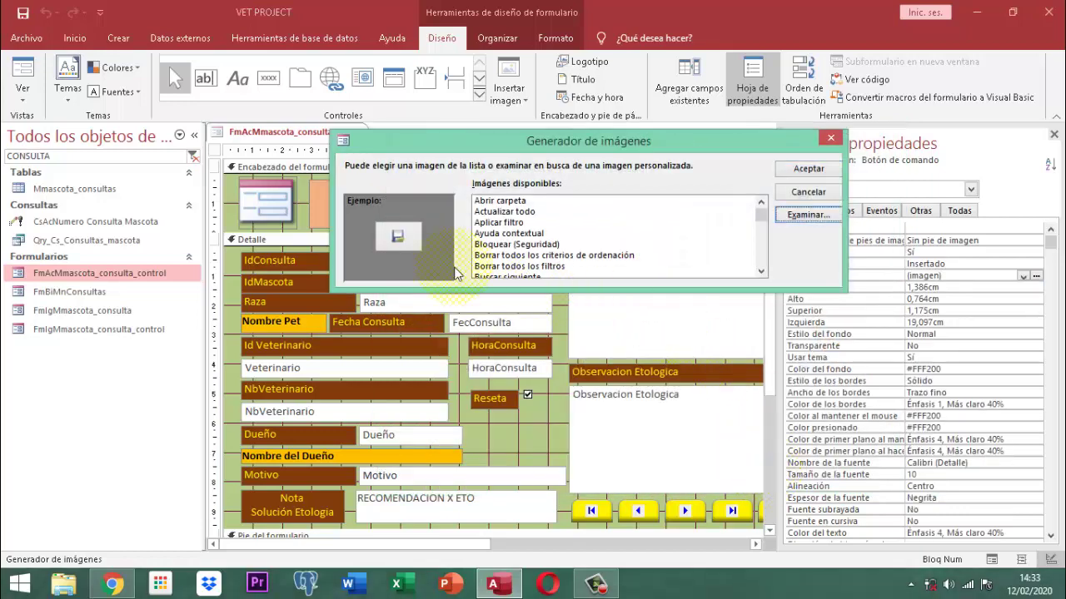
{"action": "left_click", "coordinate": [800, 170]}
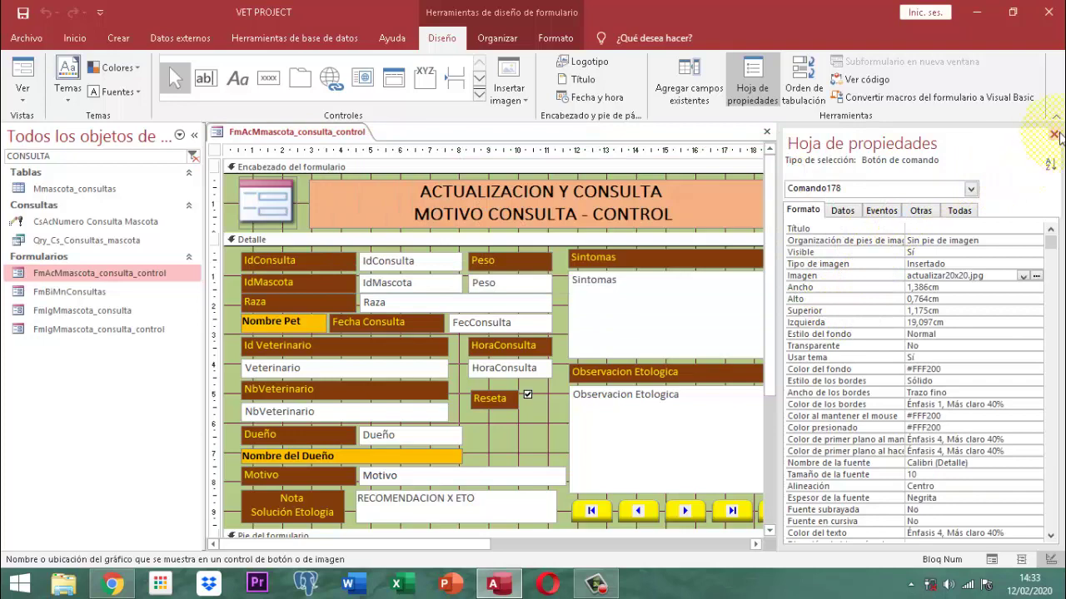
{"action": "left_click", "coordinate": [1055, 136]}
{"action": "left_click", "coordinate": [1007, 272]}
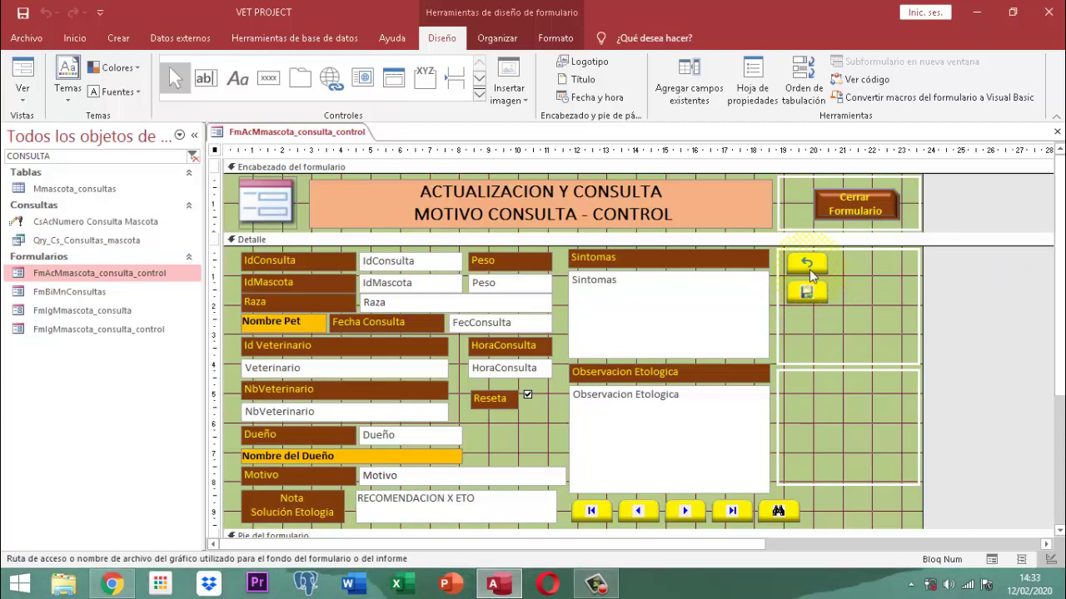
Open the Al hacer clic event procedure of the Cerrar Formulario button in the form header
{"action": "left_click", "coordinate": [847, 208]}
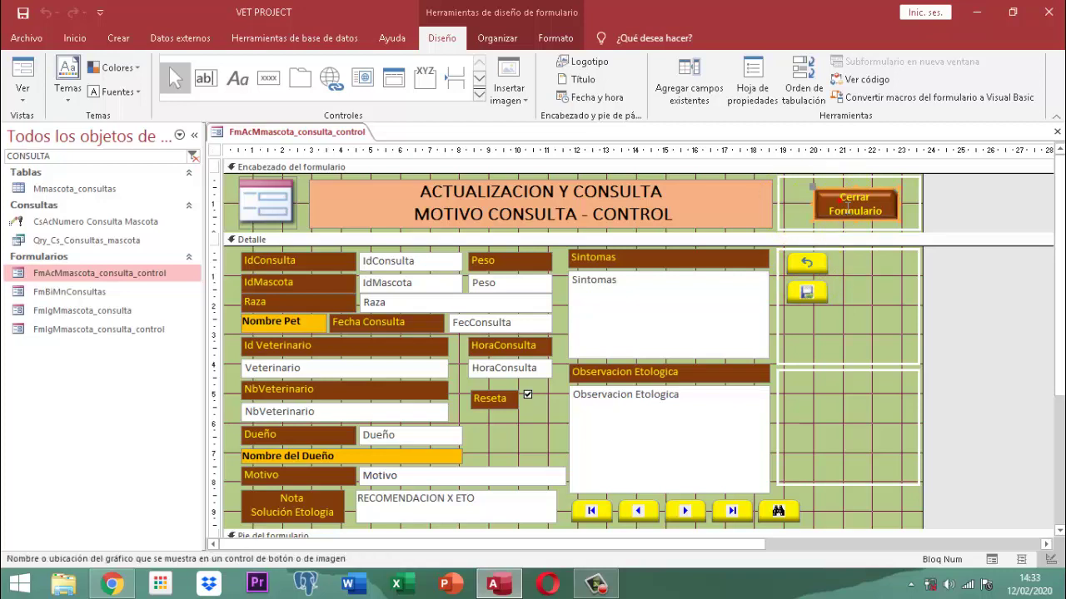
{"action": "left_click", "coordinate": [558, 39]}
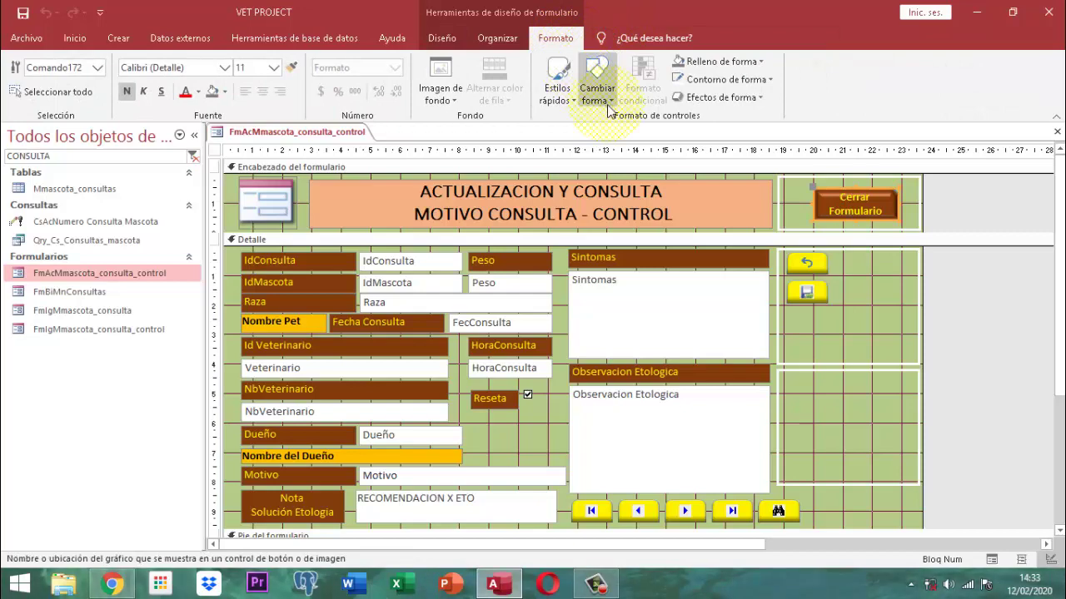
{"action": "left_click", "coordinate": [442, 38]}
{"action": "left_click", "coordinate": [753, 83]}
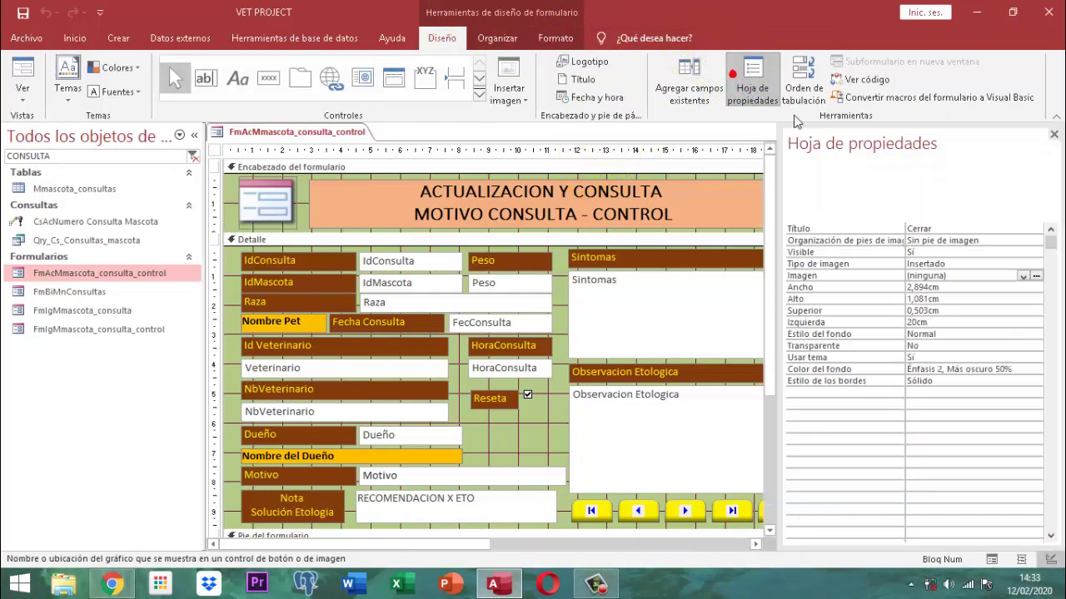
{"action": "left_click", "coordinate": [881, 210]}
{"action": "left_click", "coordinate": [1033, 233]}
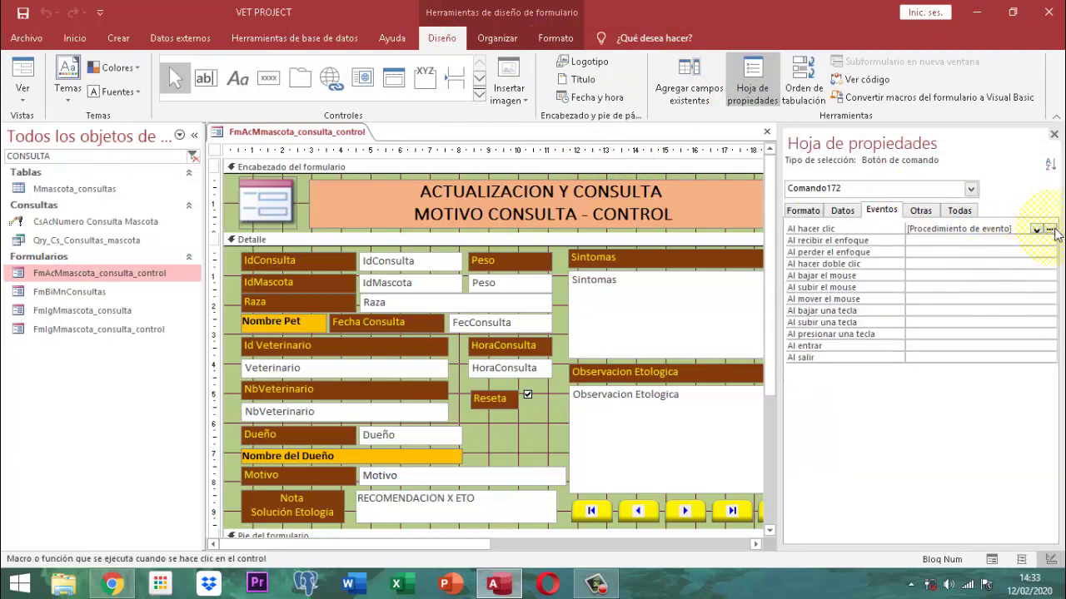
{"action": "left_click", "coordinate": [1051, 230]}
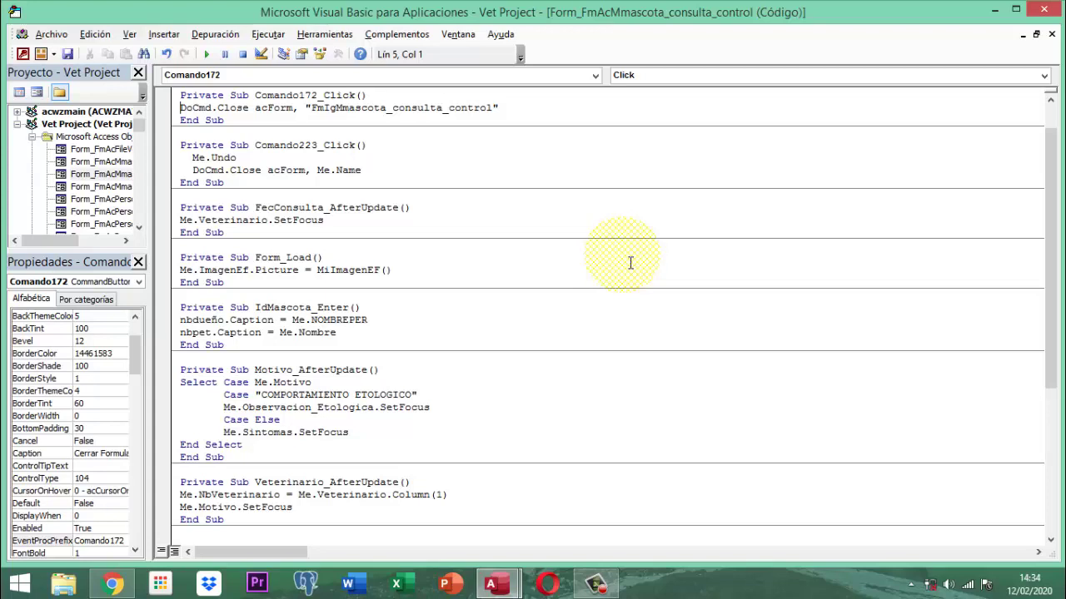
Replace the quoted form name in Comando172_Click's DoCmd.Close line with Me.Name and close the code editor
{"action": "left_click", "coordinate": [524, 116]}
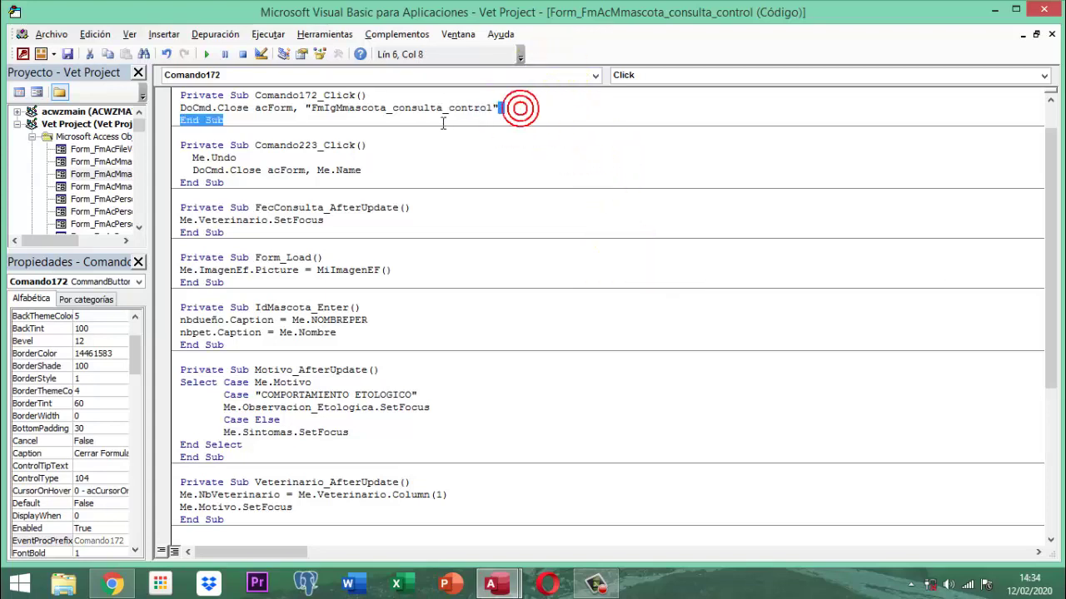
{"action": "left_click_drag", "start_coordinate": [516, 109], "coordinate": [312, 119]}
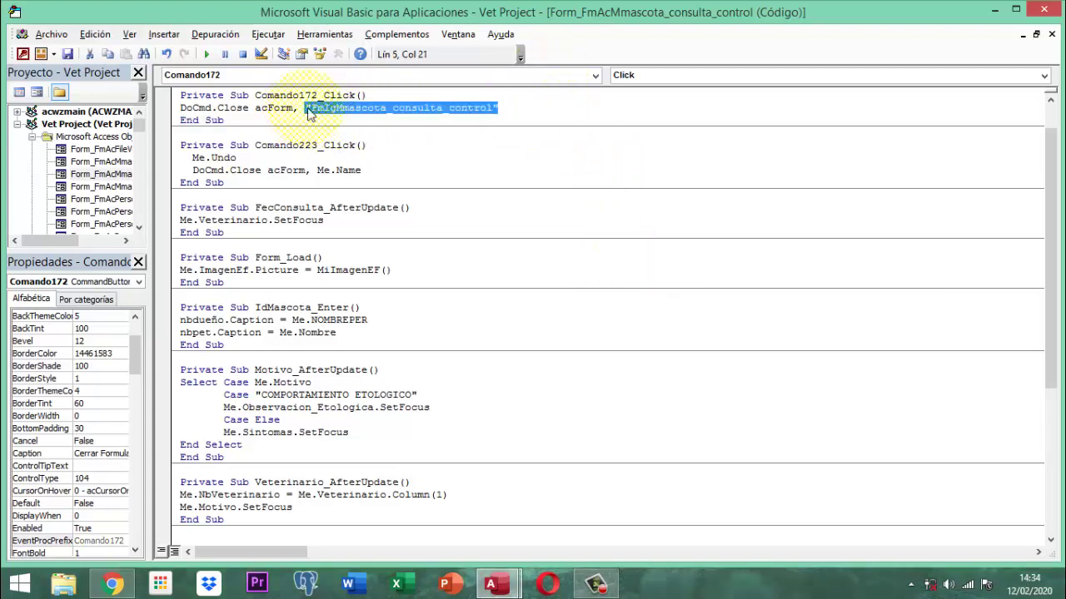
{"action": "type", "text": "M"}
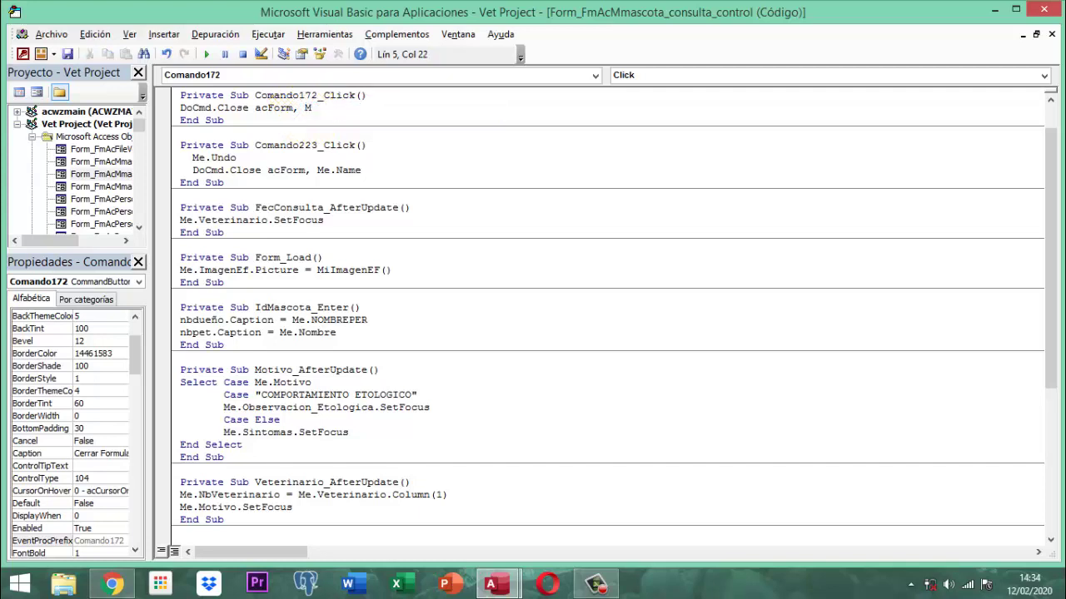
{"action": "type", "text": "e.name"}
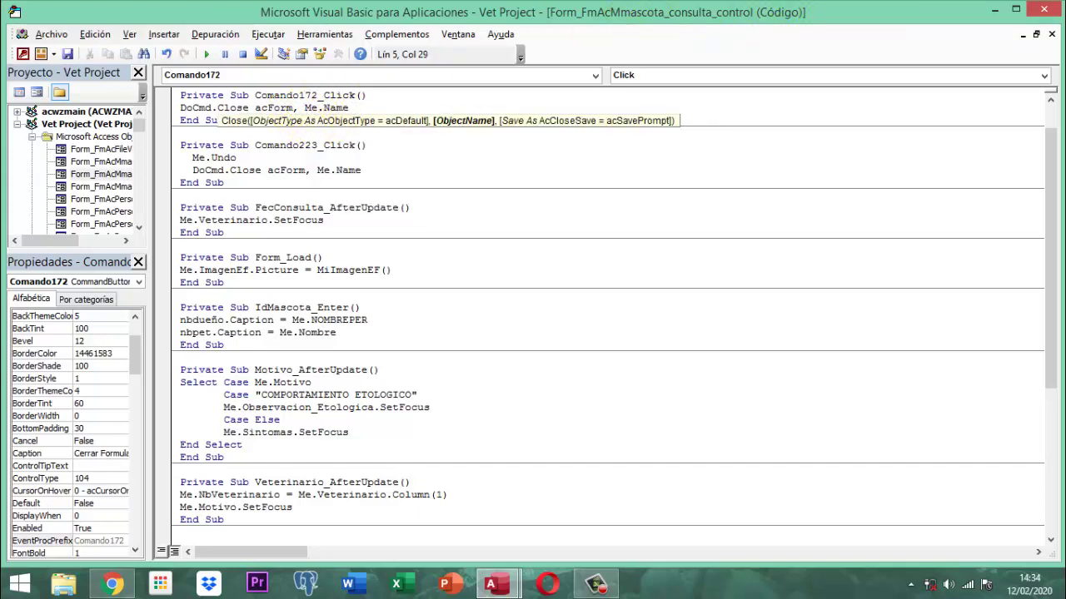
{"action": "left_click", "coordinate": [1046, 11]}
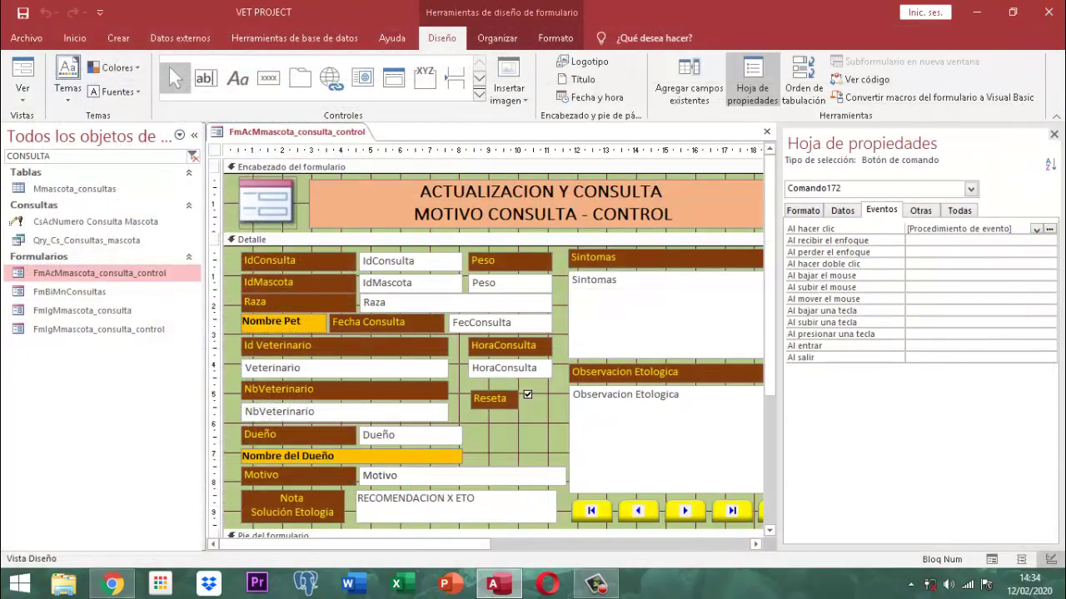
Review the Al hacer clic event code of the undo button, and close the code editor and property sheet
{"action": "left_click", "coordinate": [1054, 135]}
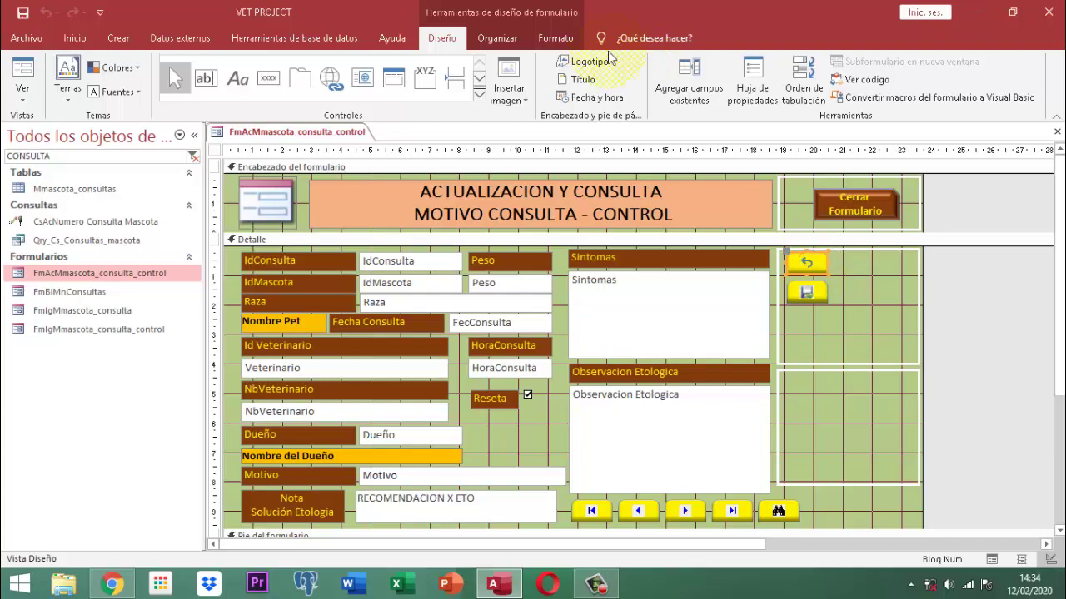
{"action": "left_click", "coordinate": [555, 38]}
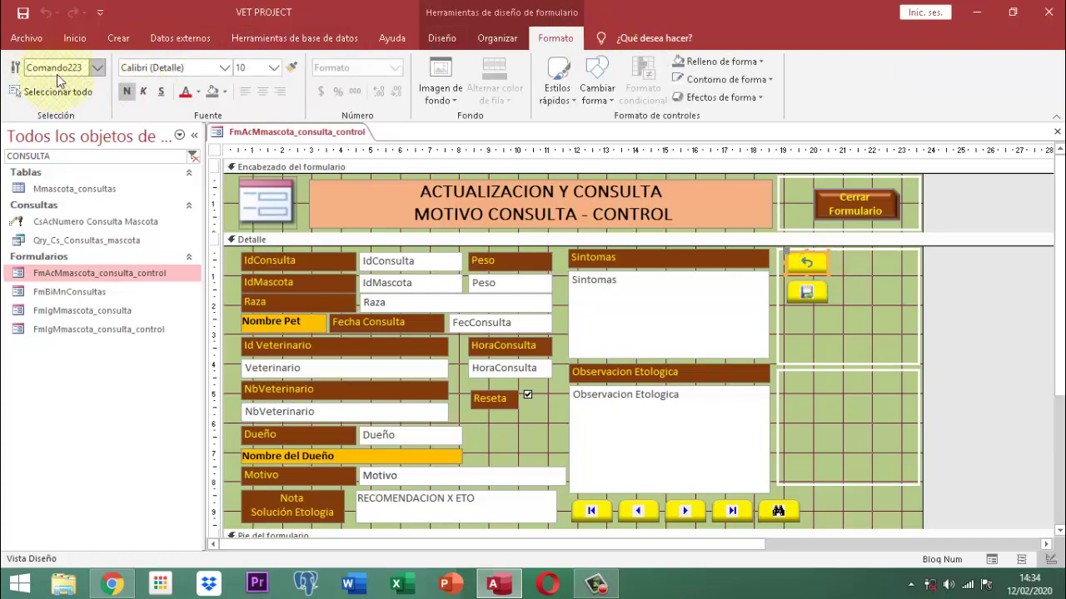
{"action": "left_click", "coordinate": [442, 37]}
{"action": "left_click", "coordinate": [736, 65]}
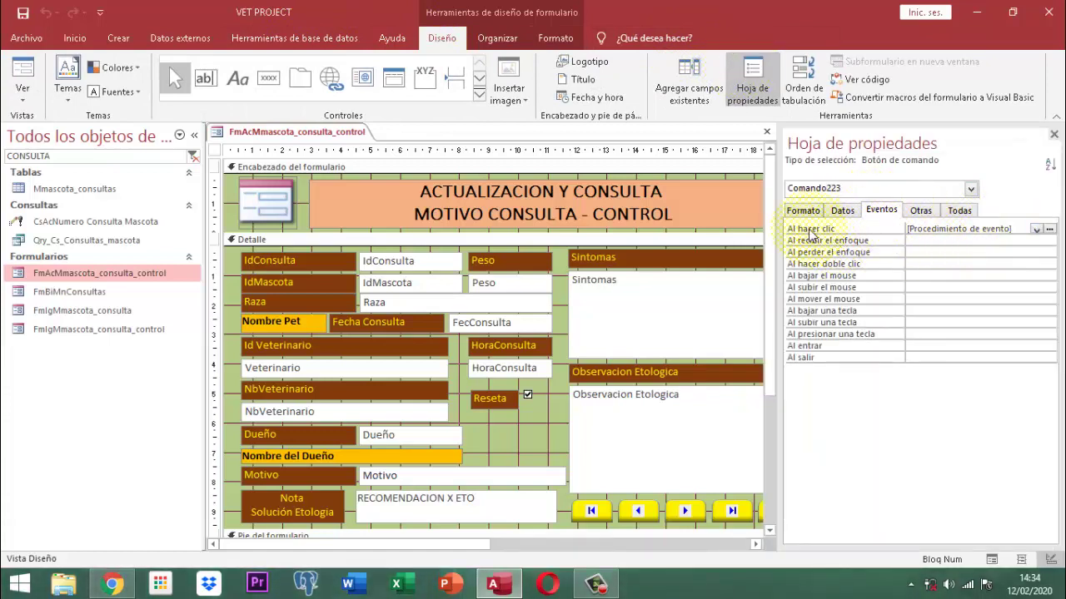
{"action": "left_click", "coordinate": [1048, 231]}
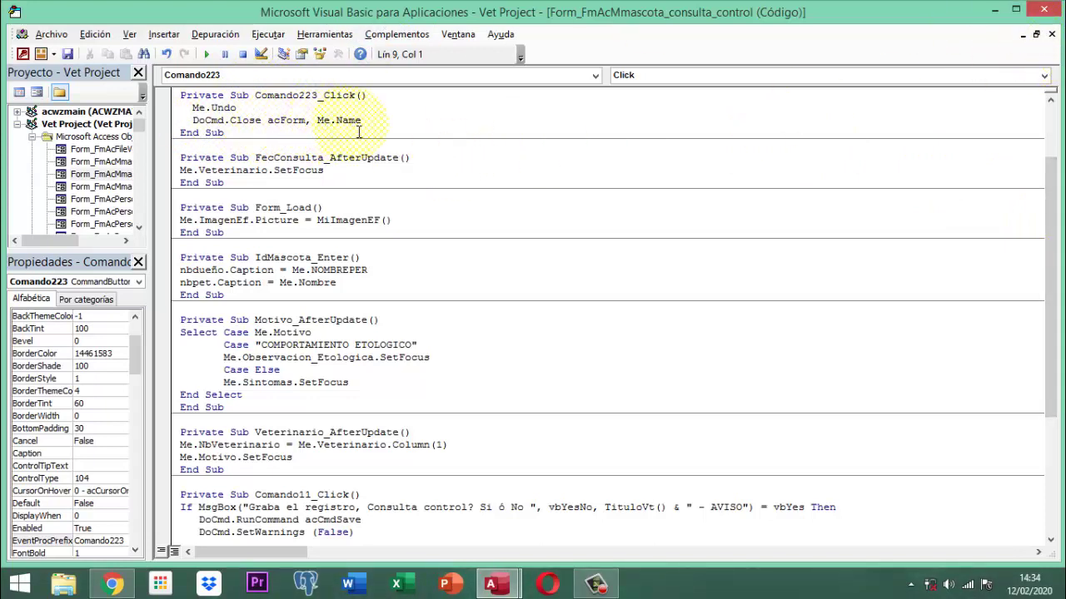
{"action": "left_click", "coordinate": [1040, 10]}
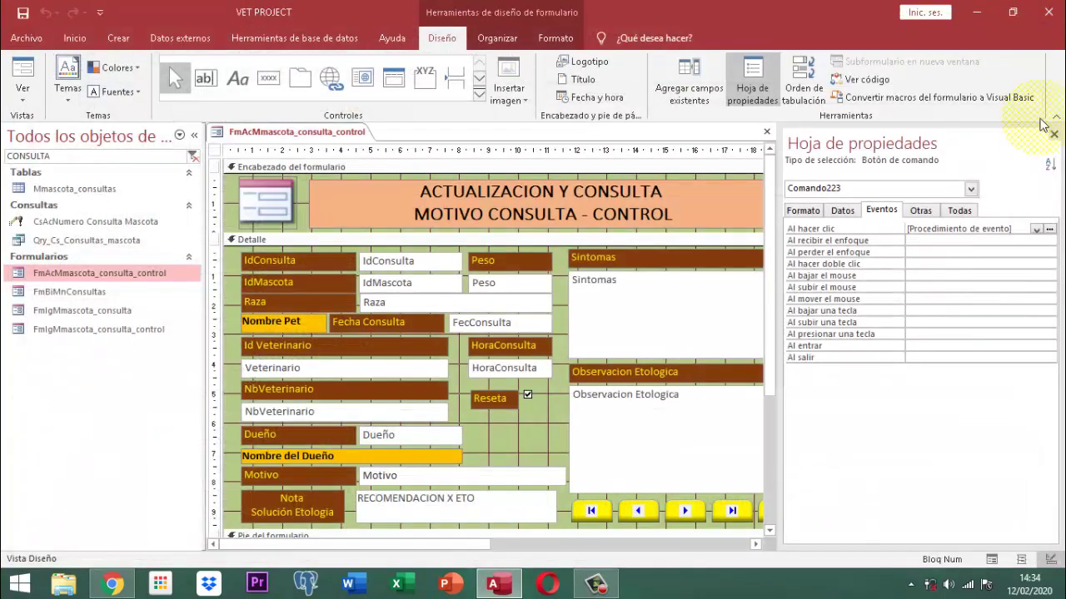
{"action": "left_click", "coordinate": [1051, 134]}
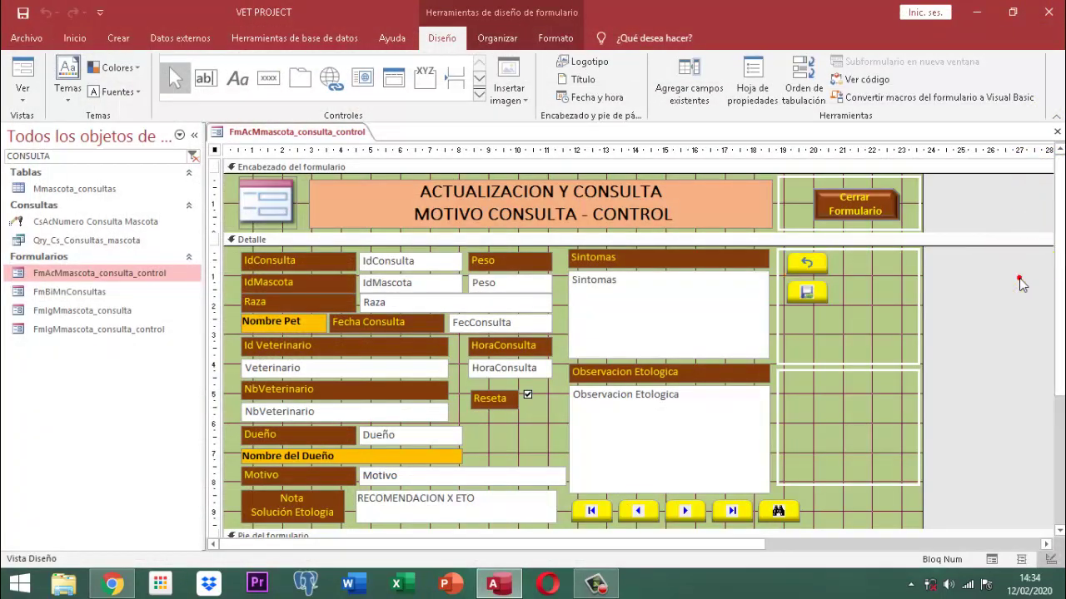
Create an Al hacer clic event procedure with the code builder for the save button below the undo button
{"action": "left_click", "coordinate": [821, 296]}
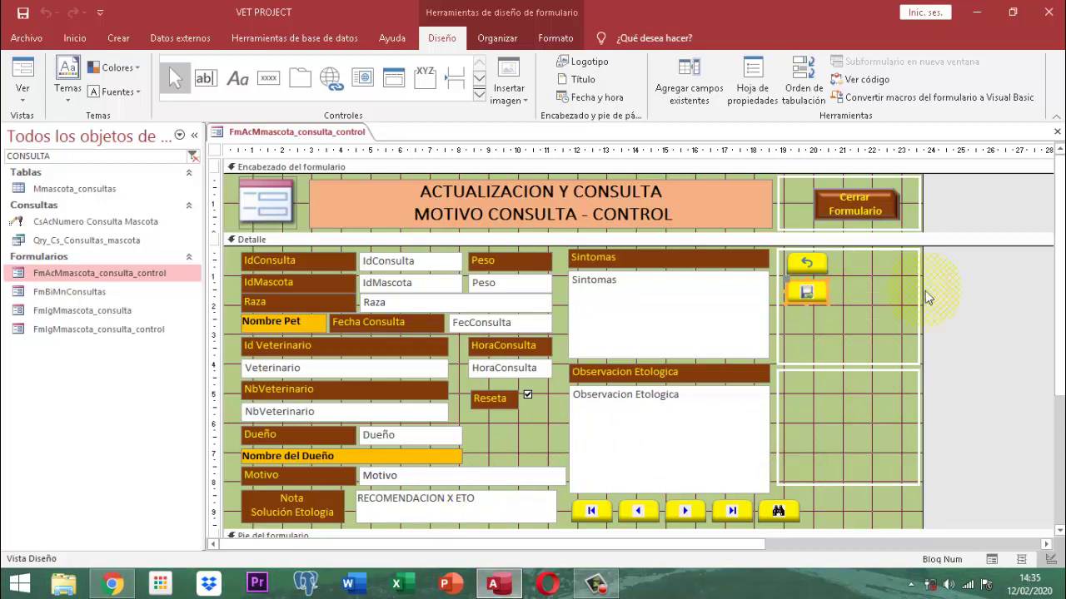
{"action": "left_click", "coordinate": [820, 296]}
{"action": "left_click", "coordinate": [752, 83]}
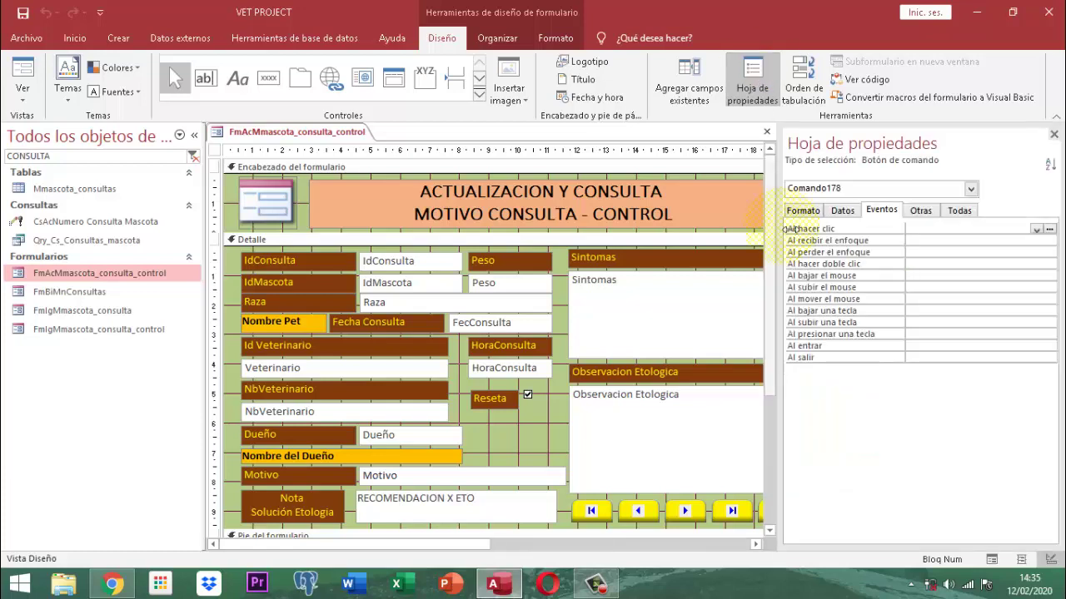
{"action": "left_click", "coordinate": [1048, 232]}
{"action": "left_click", "coordinate": [472, 171]}
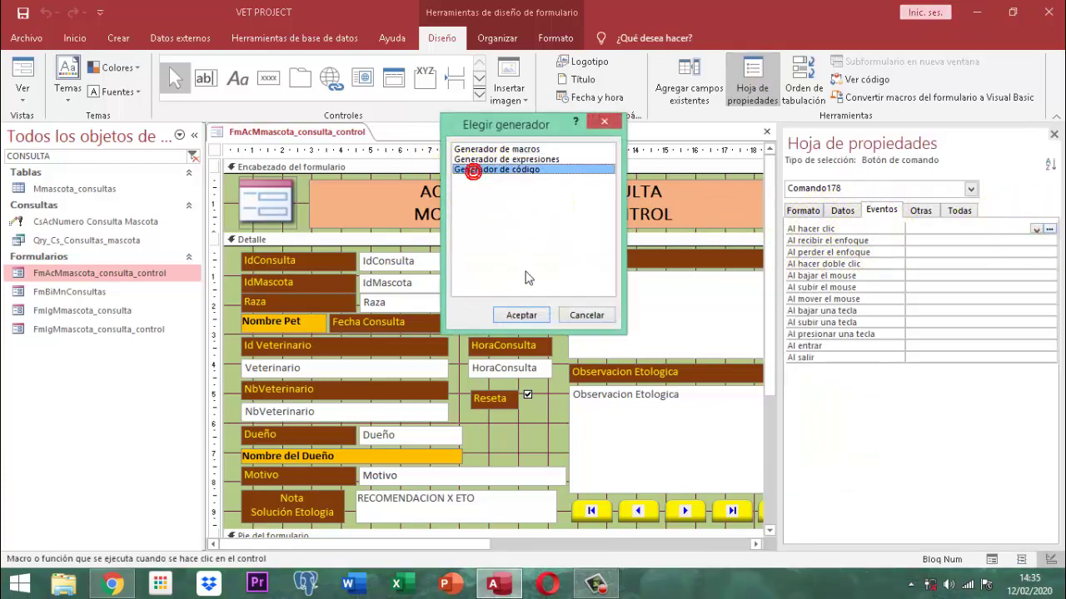
{"action": "left_click", "coordinate": [521, 314]}
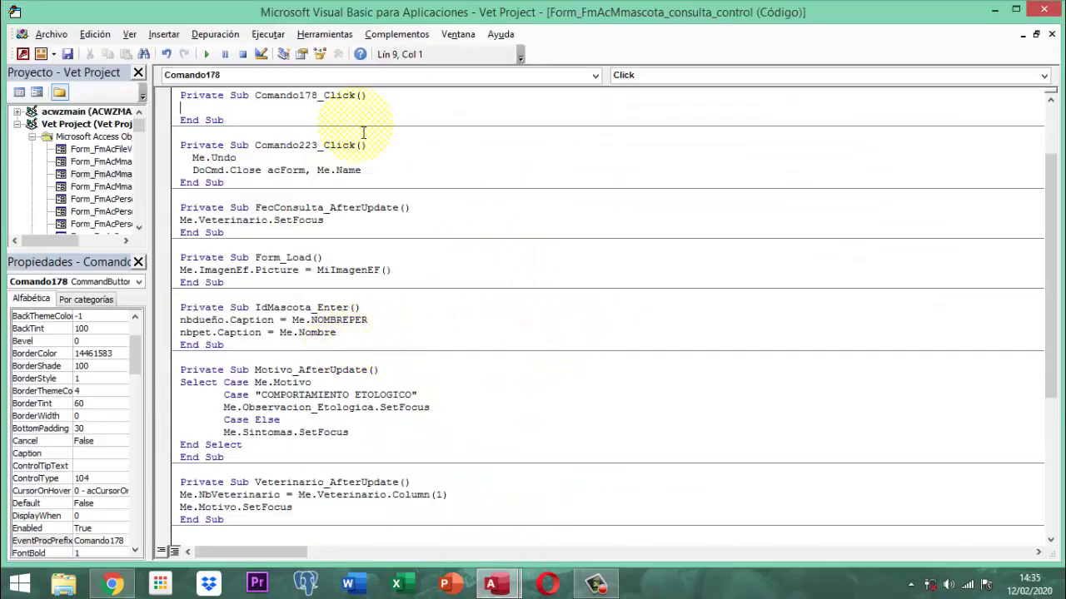
Cut the whole If MsgBox block out of Comando11_Click and delete the emptied procedure
{"action": "scroll", "coordinate": [475, 283], "scroll_direction": "down", "scroll_amount": 6}
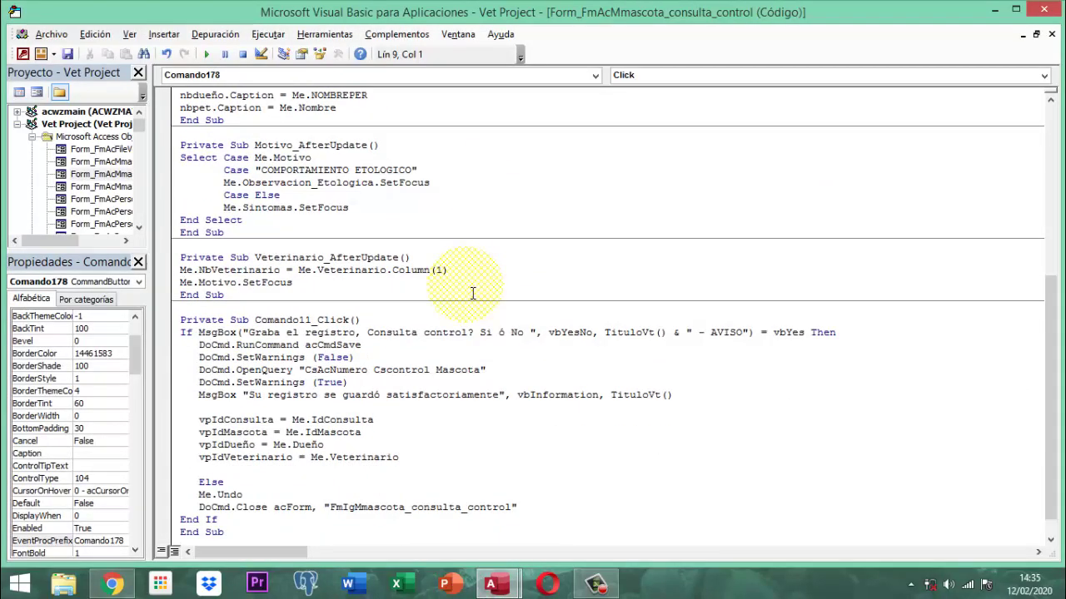
{"action": "scroll", "coordinate": [472, 293], "scroll_direction": "down", "scroll_amount": 1}
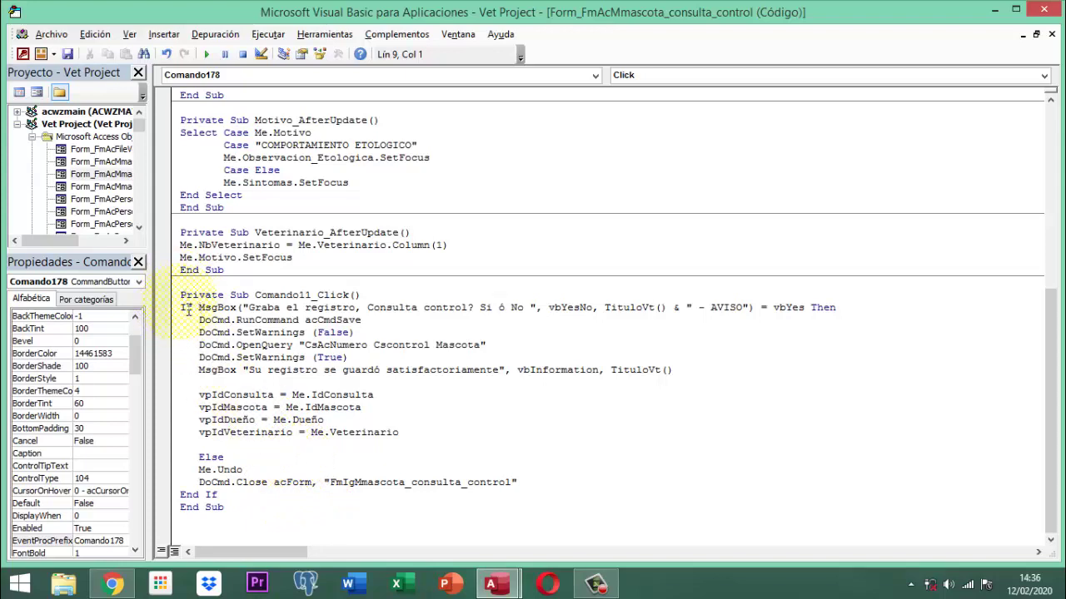
{"action": "left_click_drag", "start_coordinate": [181, 307], "coordinate": [299, 501]}
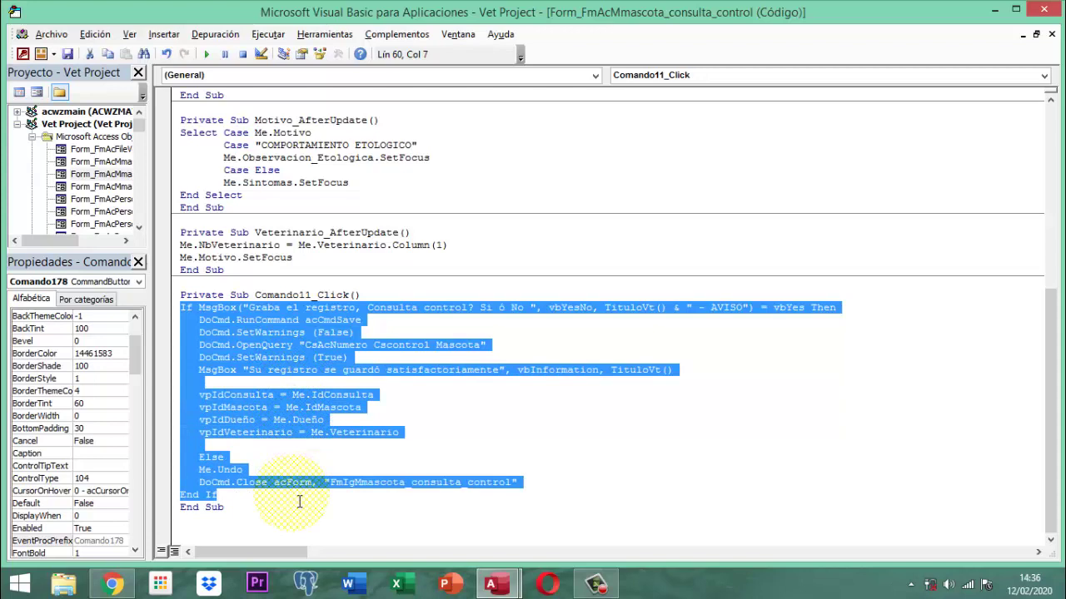
{"action": "key", "text": "Delete"}
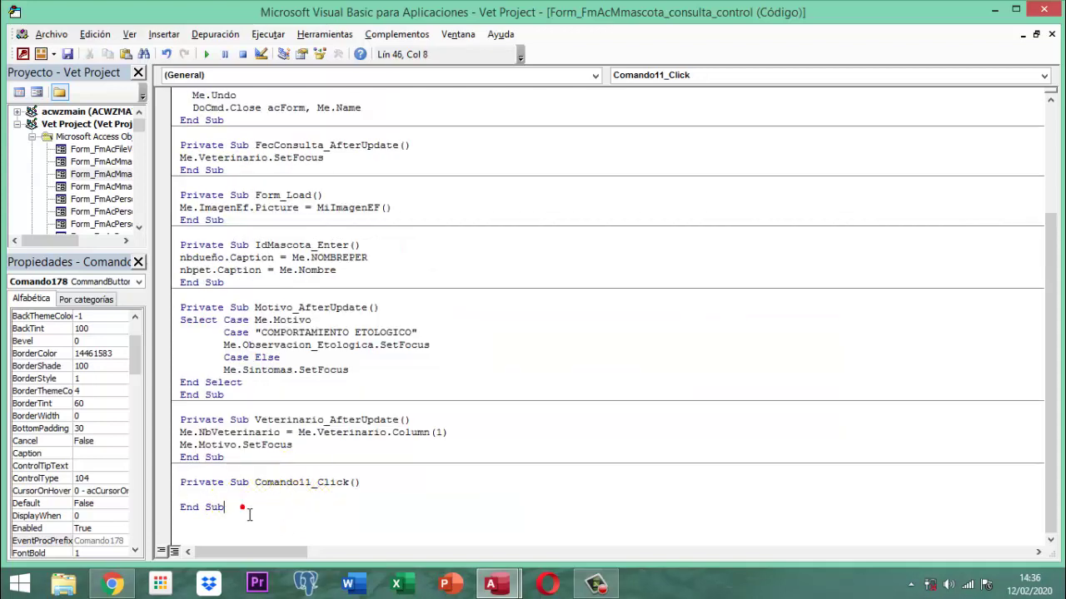
{"action": "left_click_drag", "start_coordinate": [242, 507], "coordinate": [180, 485]}
{"action": "key", "text": "Delete"}
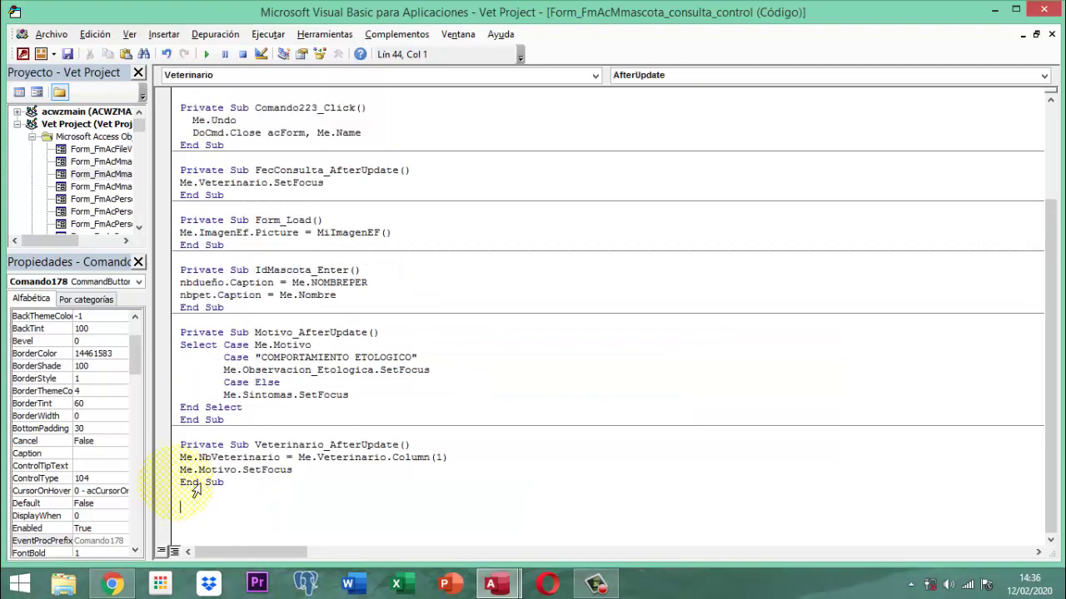
Paste the cut If MsgBox save-confirmation block into the empty Comando178_Click procedure
{"action": "scroll", "coordinate": [391, 452], "scroll_direction": "up", "scroll_amount": 4}
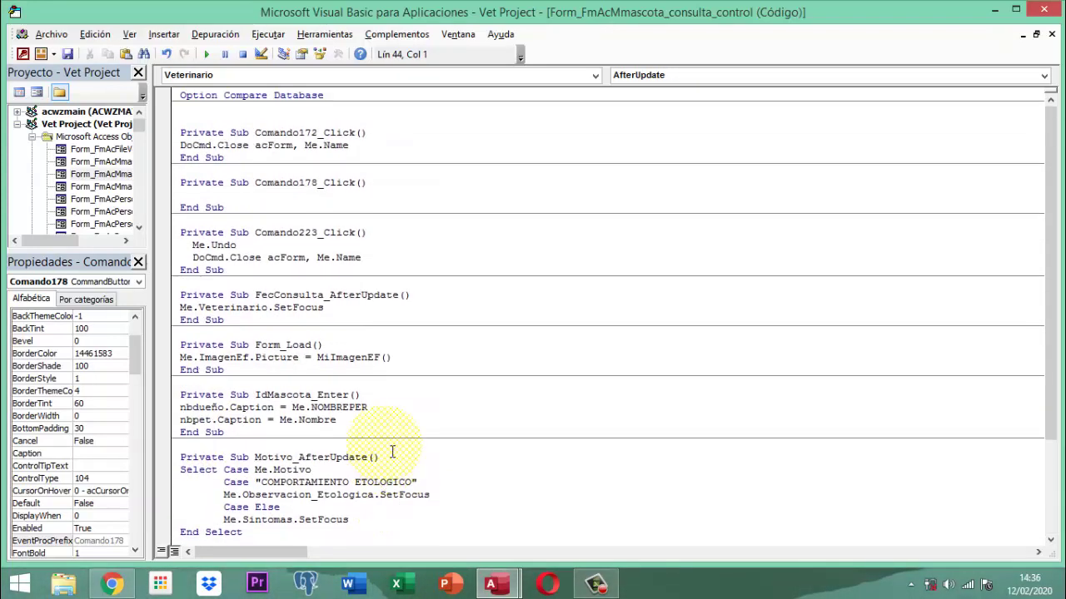
{"action": "left_click", "coordinate": [188, 194]}
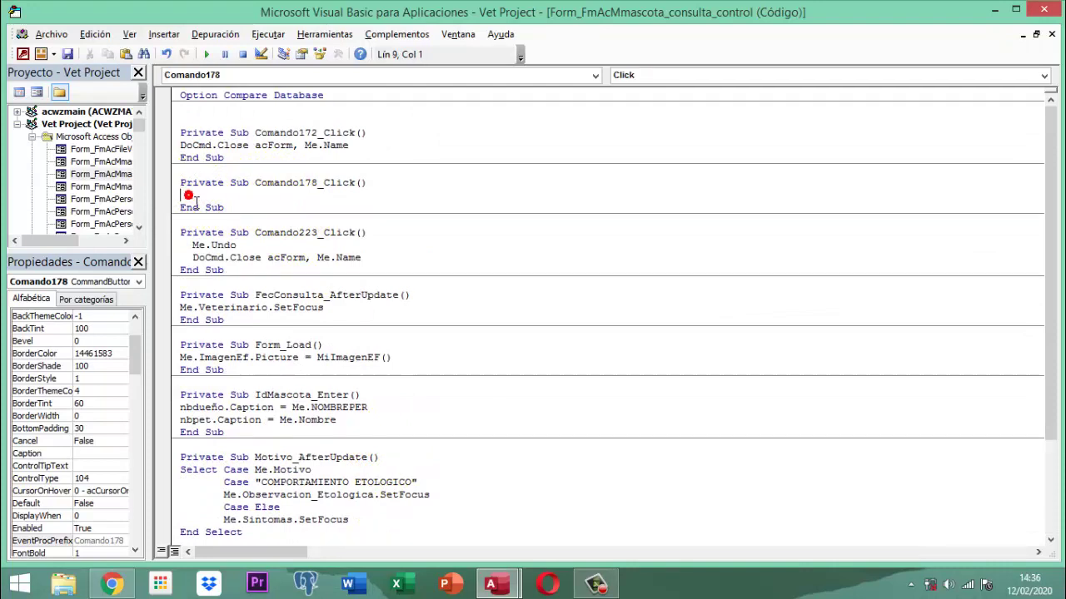
{"action": "type", "text": "If MsgBox(\"Graba el registro, Consulta control? Si ó No \", vbYesNo, TituloVt() & \" - AVISO\") = vbYes Then    DoCmd.RunCommand acCmdSave    DoCmd.SetWarnings (False)    DoCmd.OpenQuery \"CsAcNumero Cscontrol Mascota\"    DoCmd.SetWarnings (True)    MsgBox \"Su registro se guardó satisfactoriamente\", vbInformation, TituloVt()     vpIdConsulta = Me.IdConsulta    vpIdMascota = Me.IdMascota    vpIdDueño = Me.Dueño    vpIdVeterinario = Me.Veterinario     Else    Me.Undo    DoCmd.Close acForm, \"FmAcMmascota_consulta_control\" End If"}
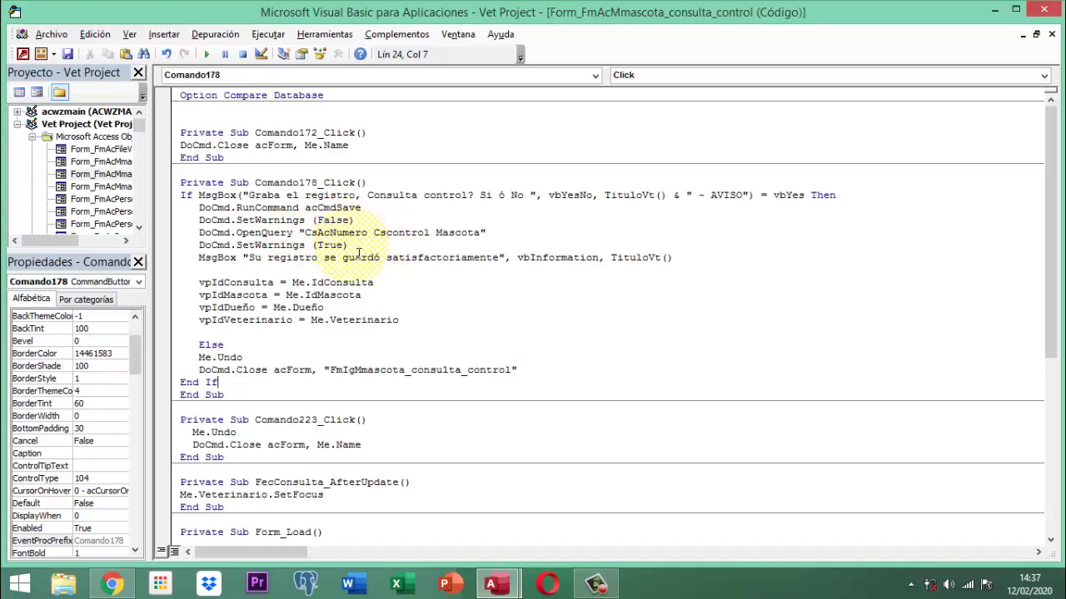
Delete both SetWarnings lines and the CsAcNumero Cscontrol Mascota OpenQuery line from Comando178_Click, and realign the MsgBox line below
{"action": "left_click_drag", "start_coordinate": [348, 245], "coordinate": [192, 220]}
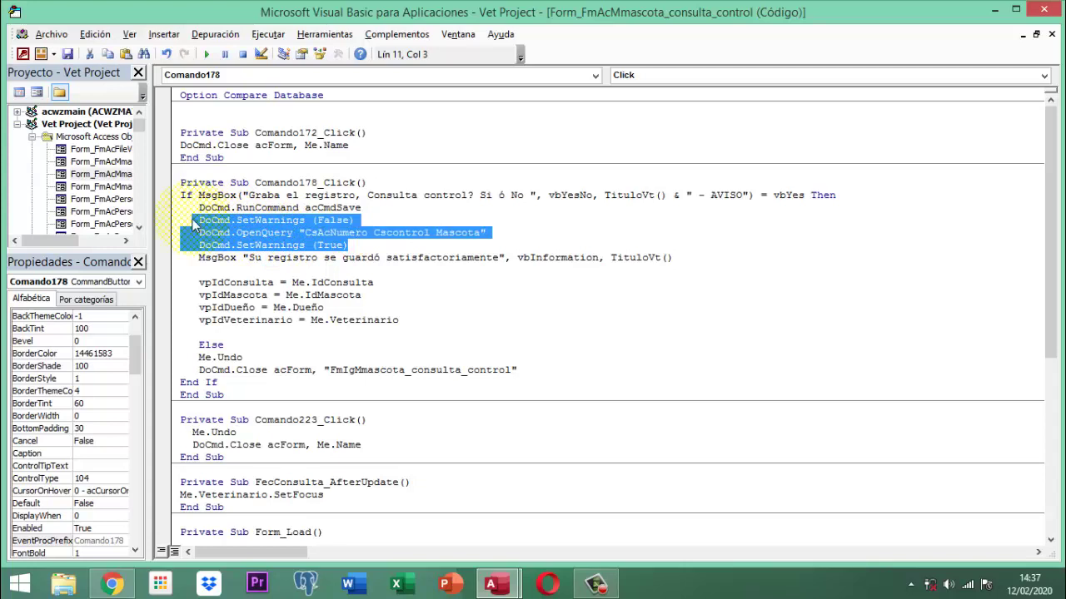
{"action": "key", "text": "Delete"}
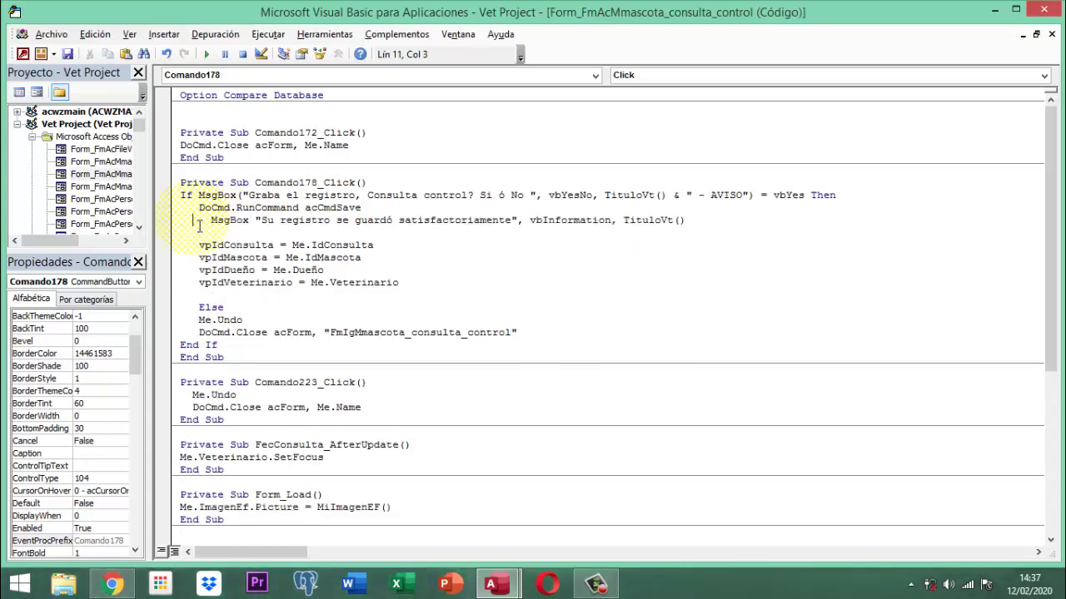
{"action": "key", "text": "Delete"}
{"action": "key", "text": "Delete"}
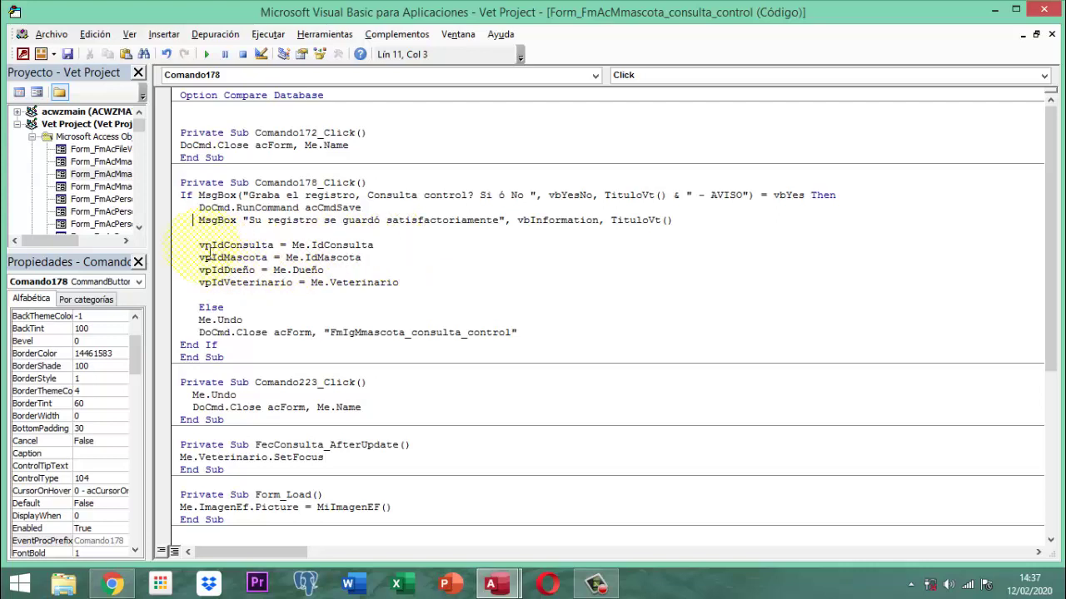
Display and dock the Edición toolbar, and comment out the four vpId assignment lines in Comando178_Click as a block
{"action": "left_click_drag", "start_coordinate": [193, 244], "coordinate": [413, 292]}
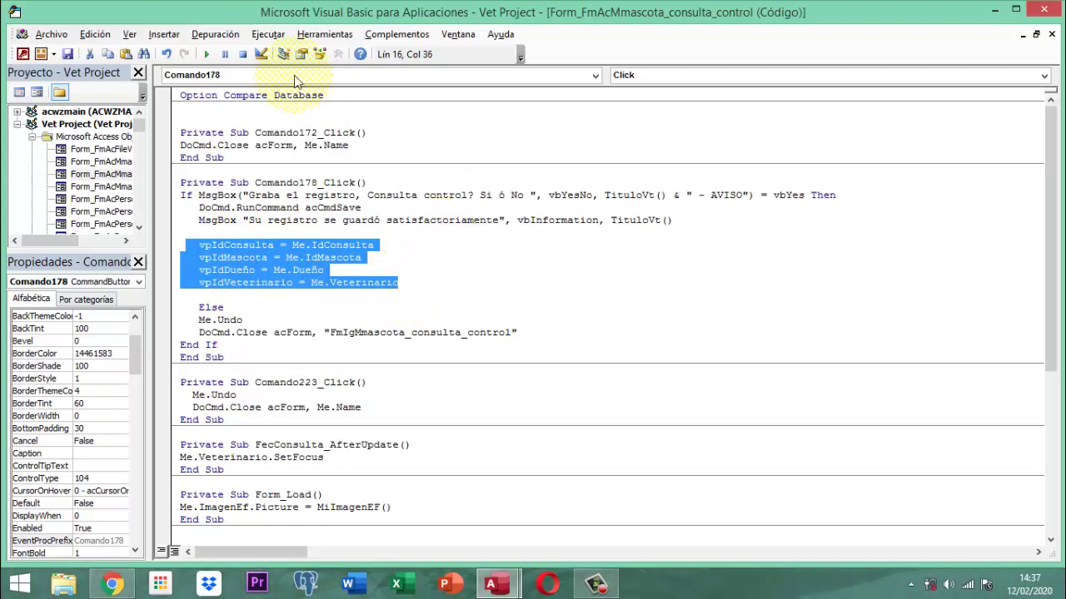
{"action": "left_click", "coordinate": [154, 39]}
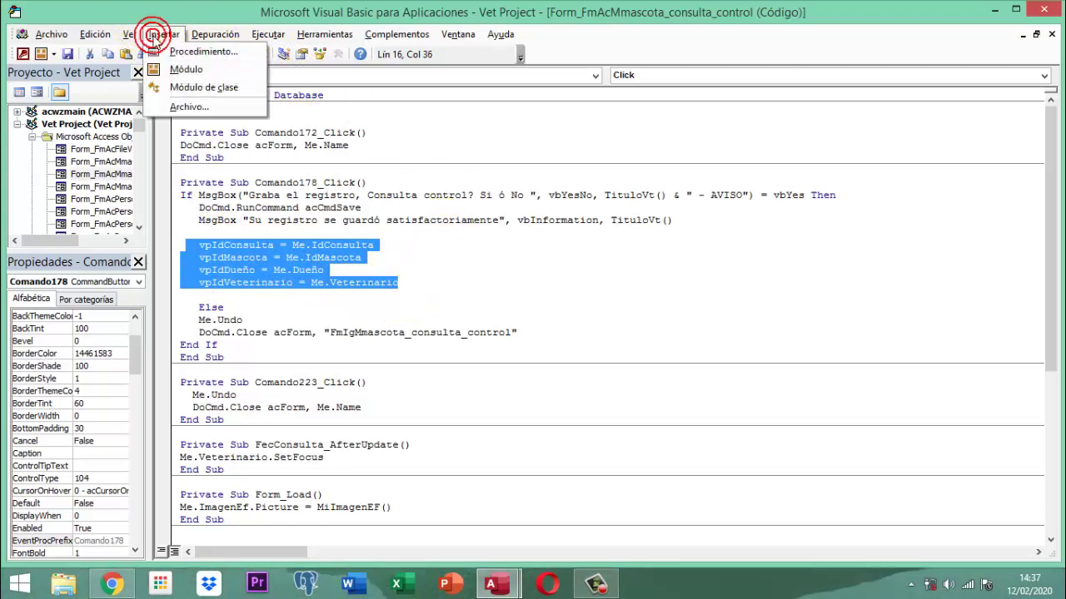
{"action": "mouse_move", "coordinate": [135, 39]}
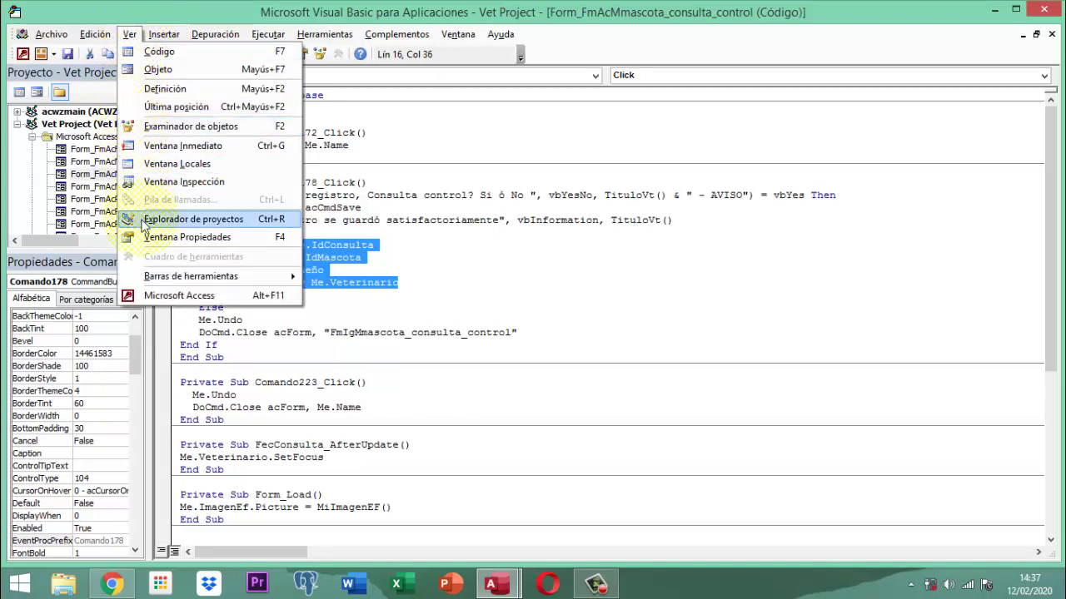
{"action": "mouse_move", "coordinate": [158, 282]}
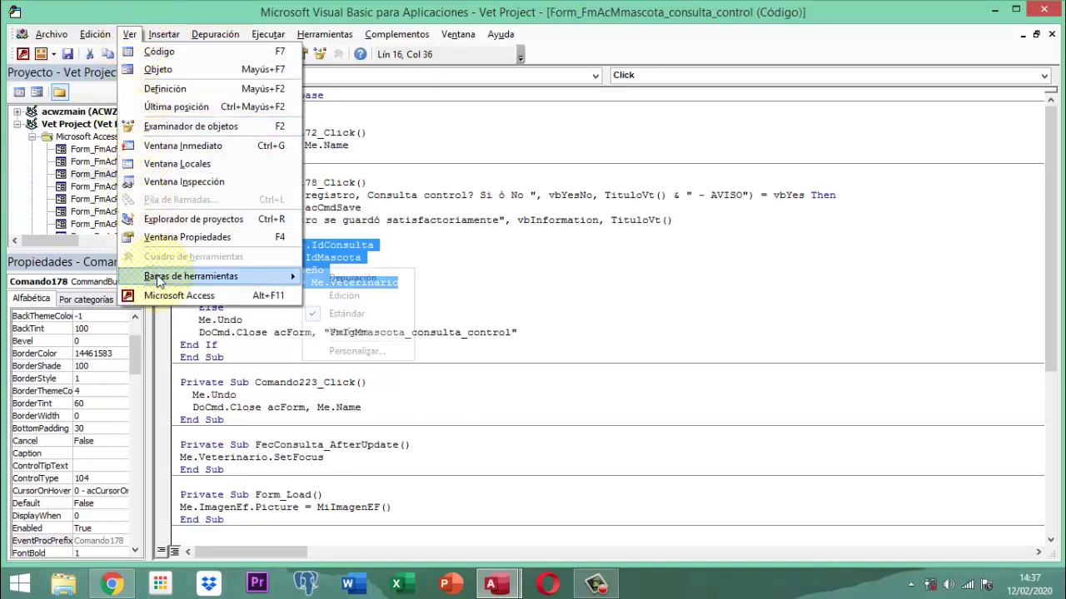
{"action": "left_click", "coordinate": [343, 295]}
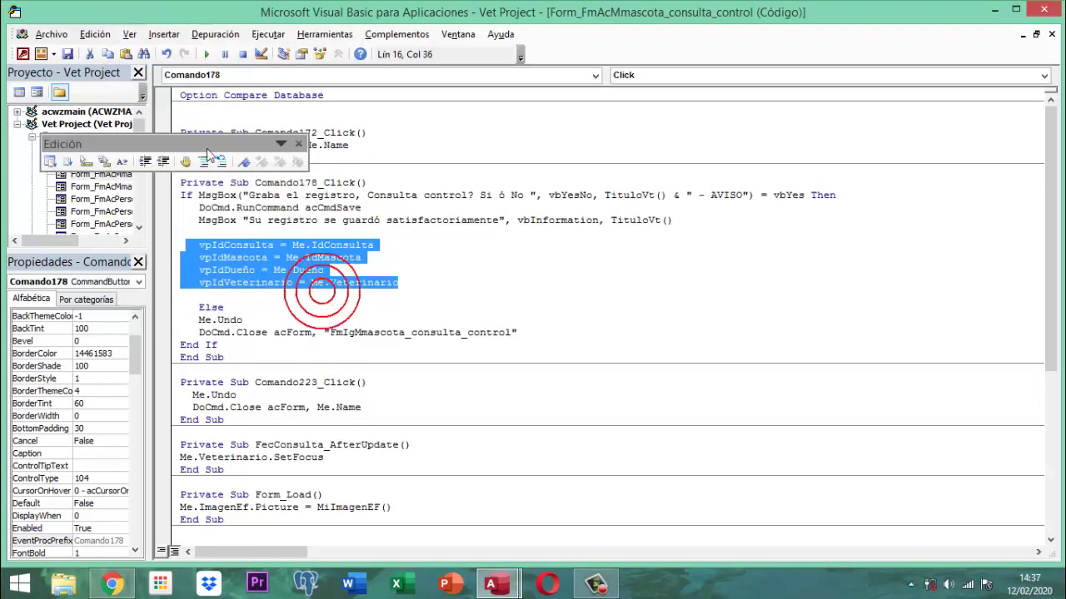
{"action": "left_click_drag", "start_coordinate": [186, 138], "coordinate": [696, 58]}
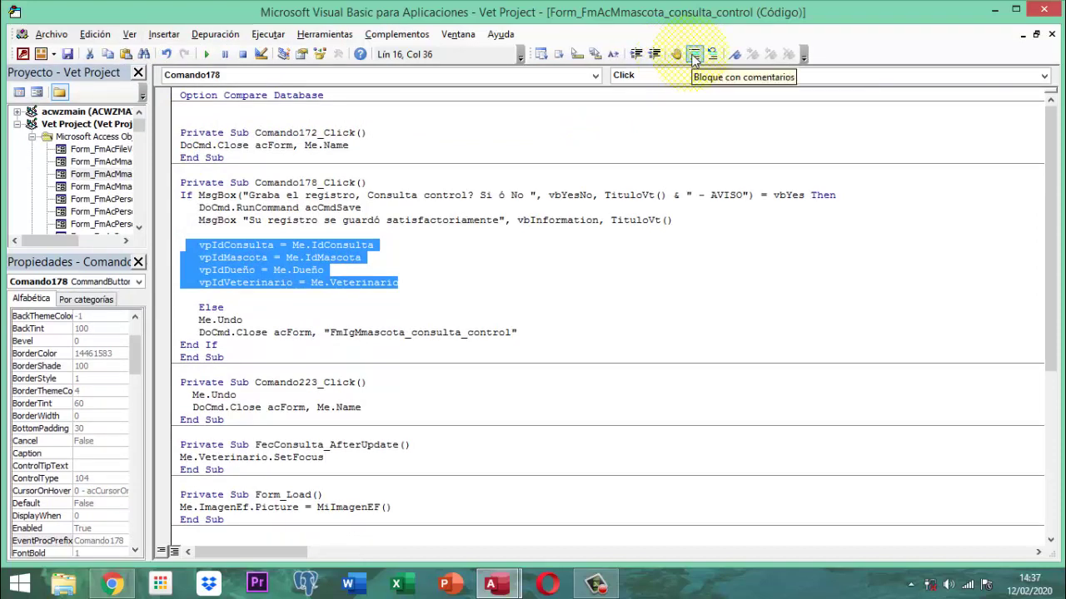
{"action": "left_click", "coordinate": [694, 55]}
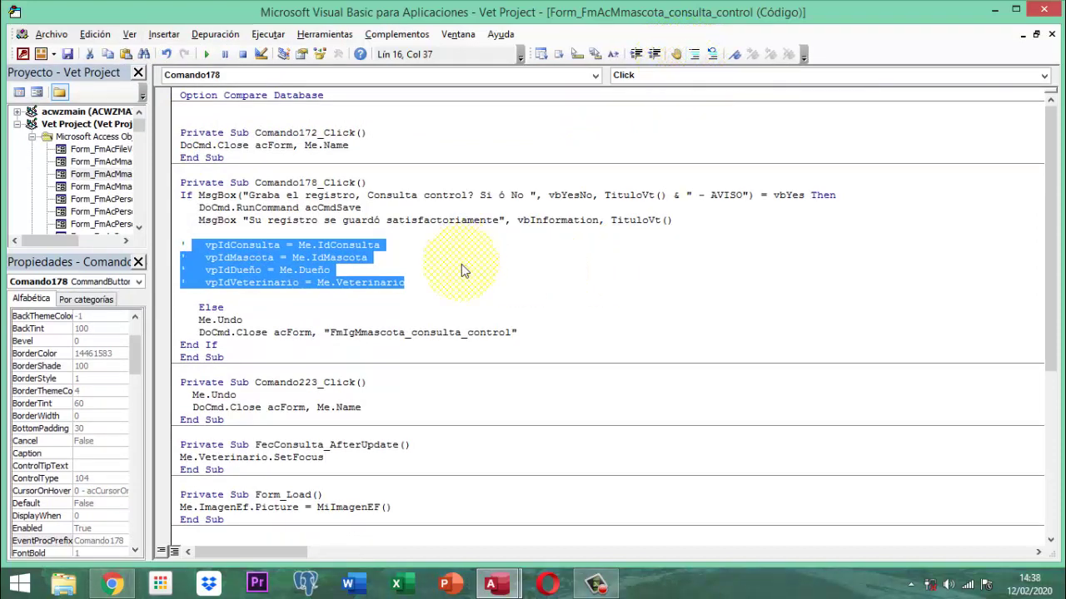
{"action": "left_click", "coordinate": [458, 294]}
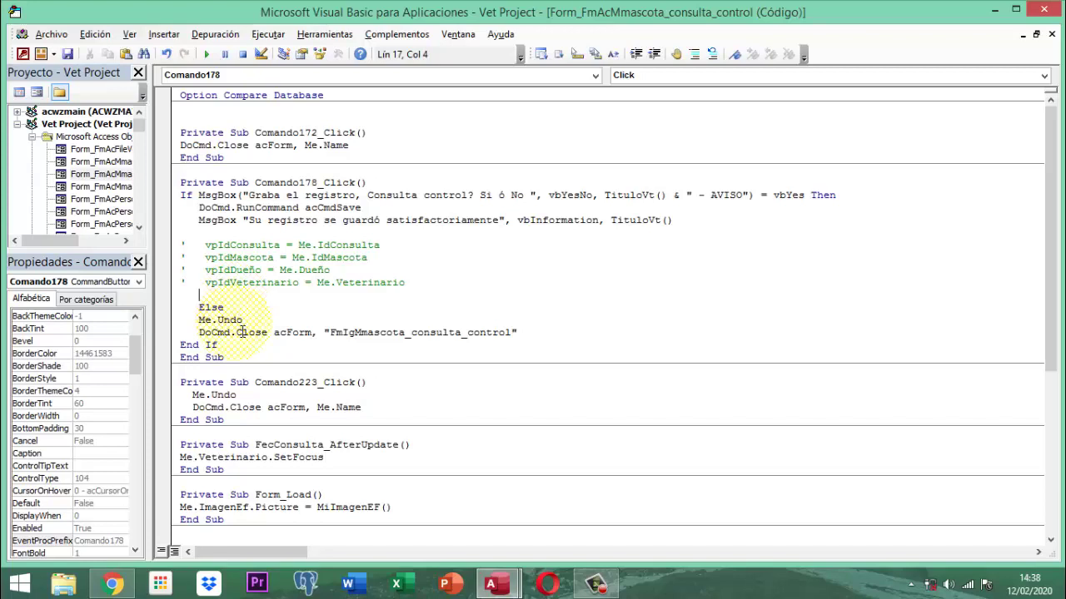
Replace the quoted form name in Comando178_Click's DoCmd.Close line with Me.Name
{"action": "left_click_drag", "start_coordinate": [546, 338], "coordinate": [327, 341]}
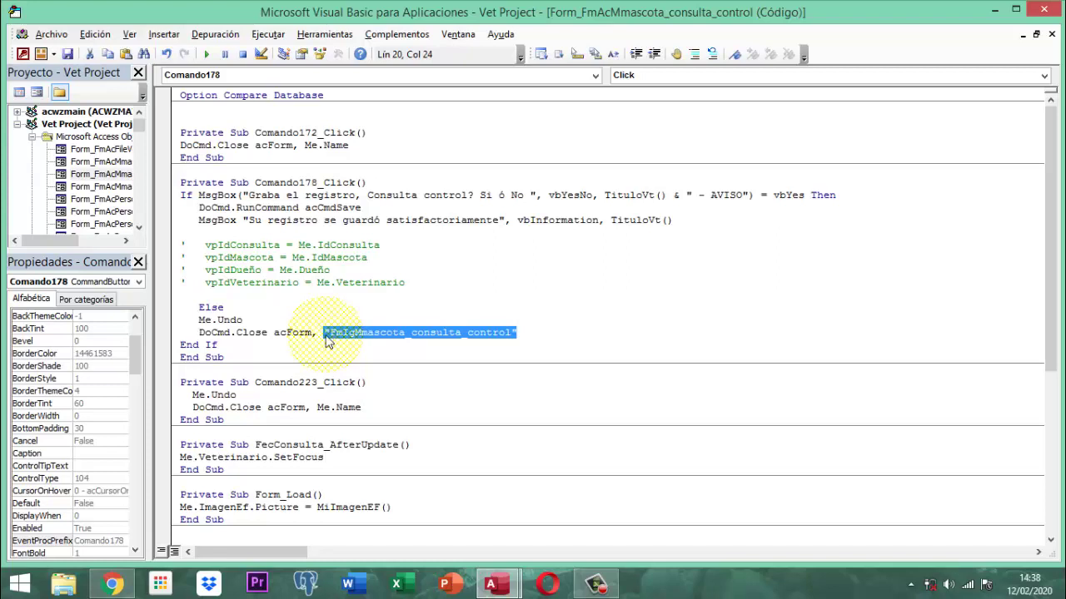
{"action": "key", "text": "BackSpace"}
{"action": "type", "text": "Me.na"}
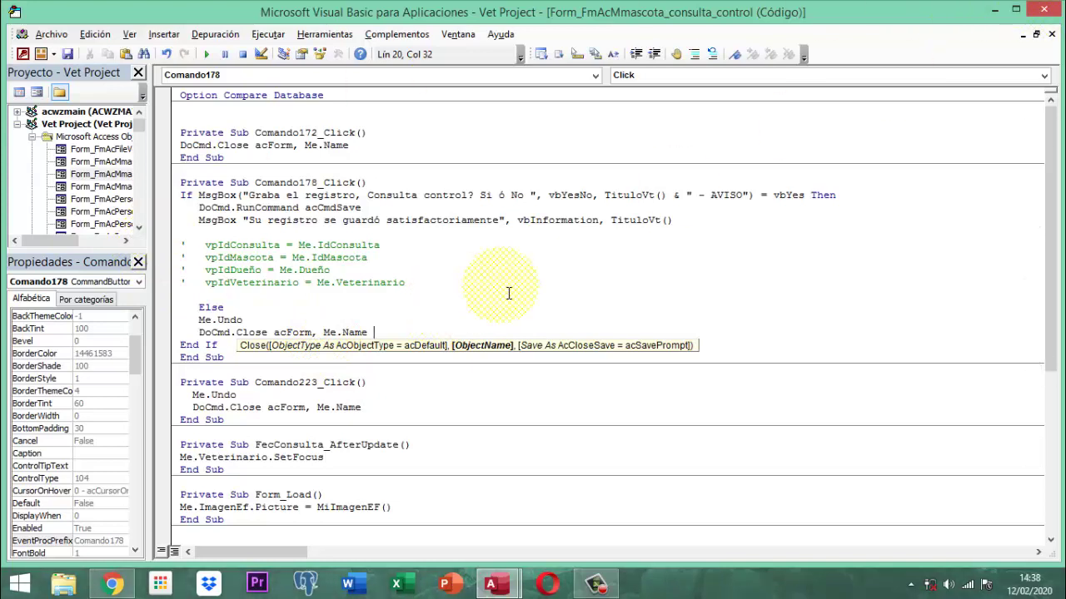
{"action": "left_click", "coordinate": [628, 453]}
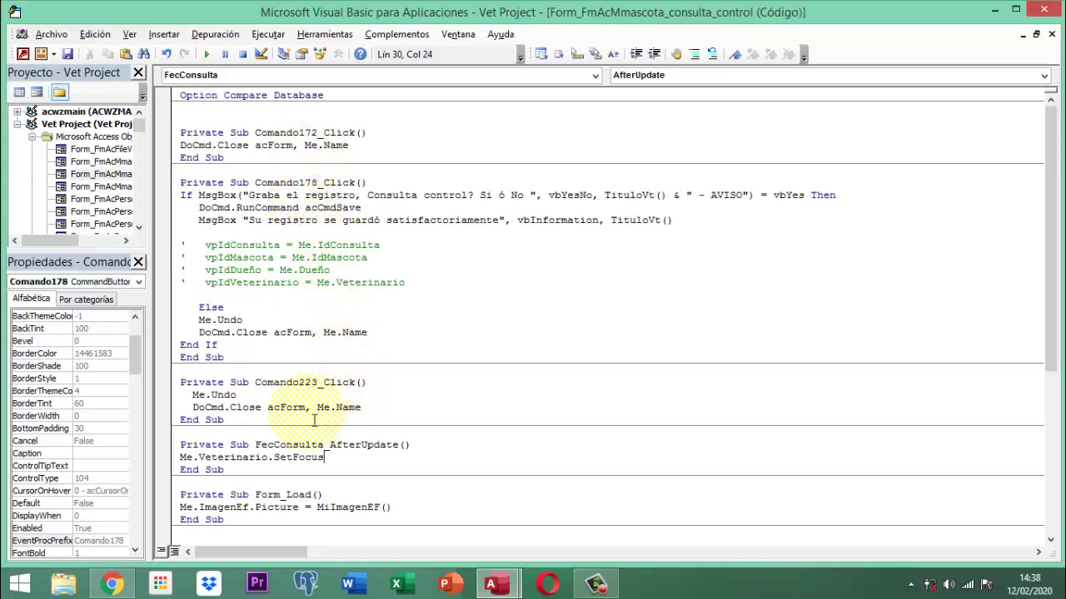
Delete the leftover FecConsulta_AfterUpdate procedure from the FmAcMmascota_consulta_control form's code
{"action": "scroll", "coordinate": [327, 447], "scroll_direction": "down", "scroll_amount": 2}
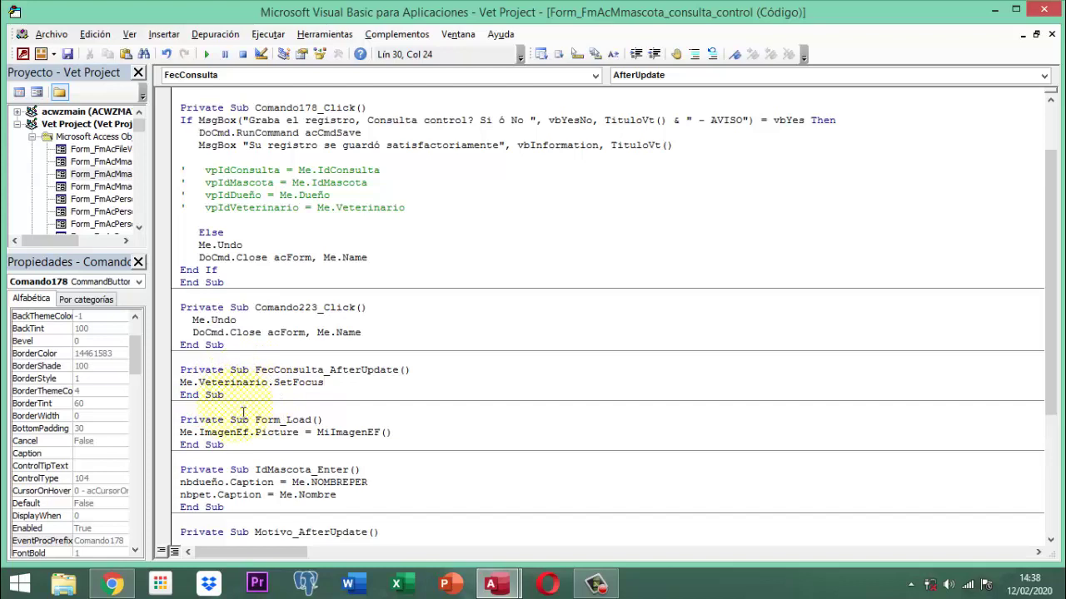
{"action": "left_click", "coordinate": [247, 418]}
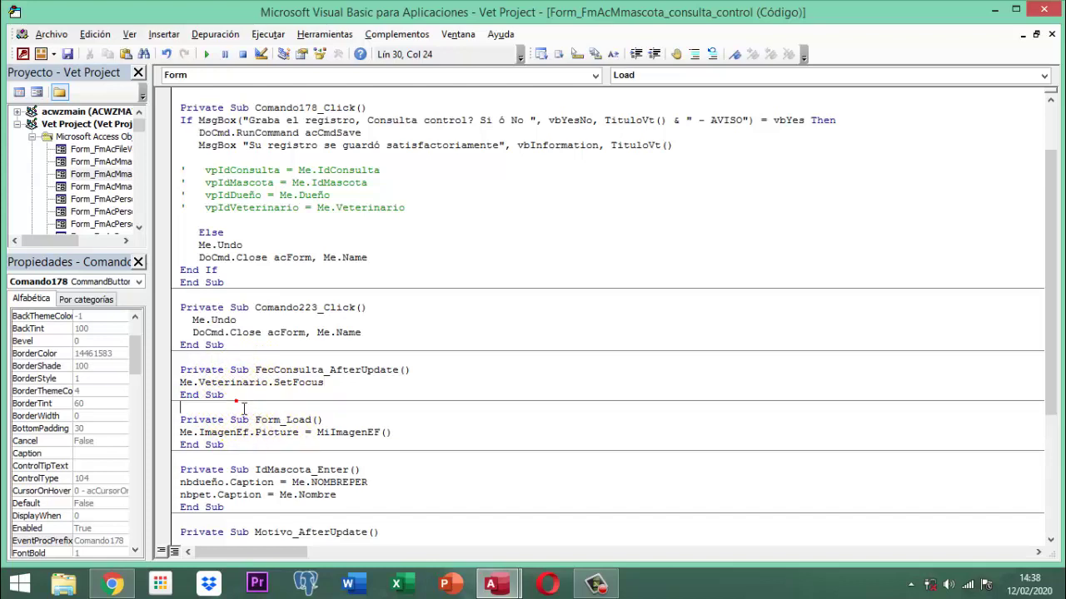
{"action": "left_click_drag", "start_coordinate": [238, 406], "coordinate": [178, 370]}
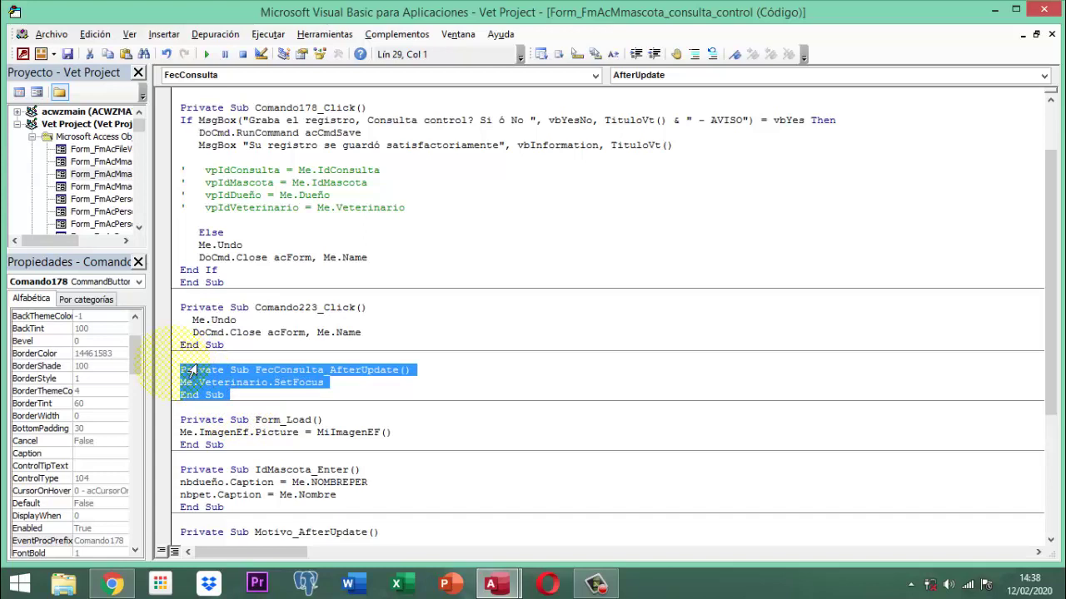
{"action": "key", "text": "Delete"}
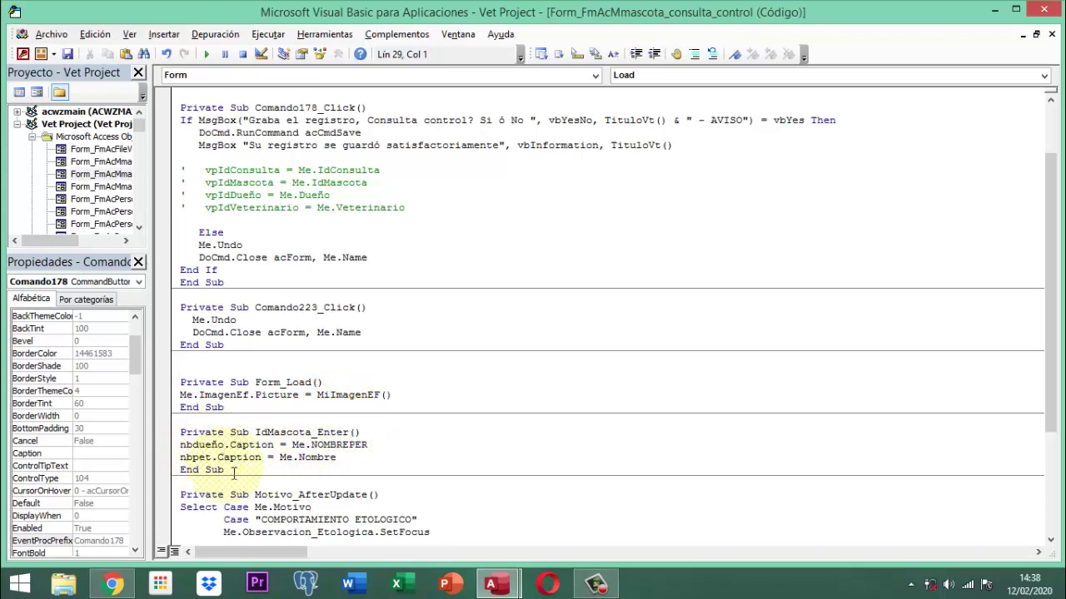
Delete the whole Veterinario_AfterUpdate procedure at the end of the form's code
{"action": "scroll", "coordinate": [400, 483], "scroll_direction": "down", "scroll_amount": 2}
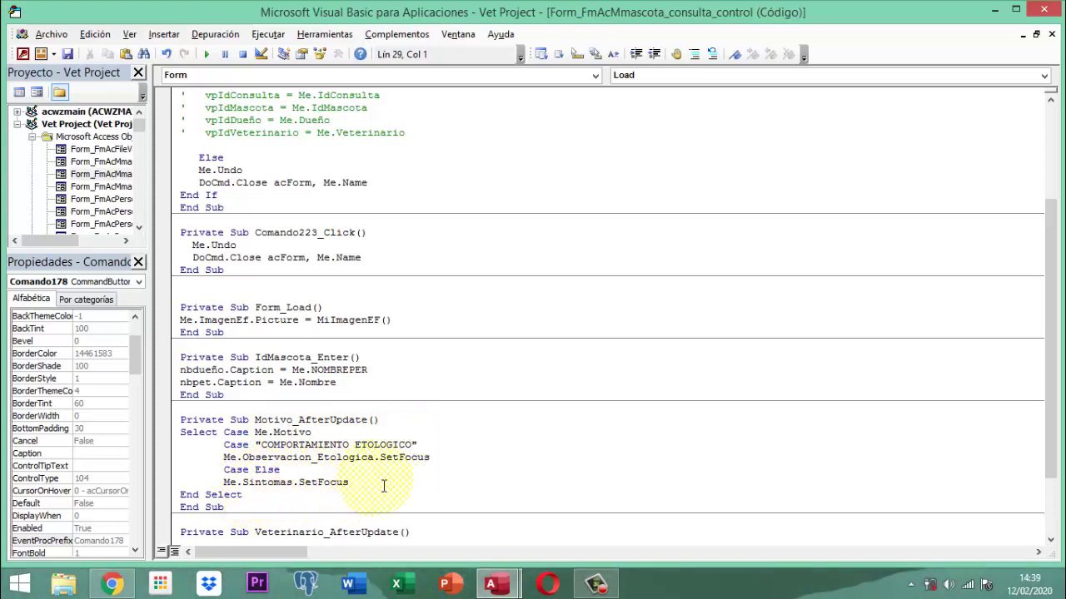
{"action": "scroll", "coordinate": [385, 487], "scroll_direction": "down", "scroll_amount": 2}
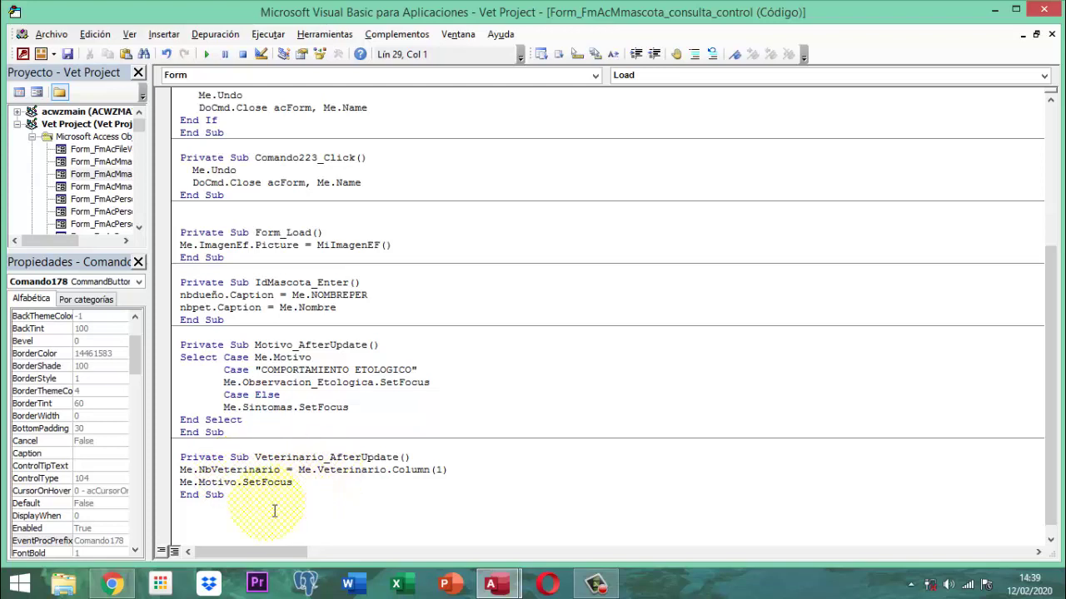
{"action": "left_click_drag", "start_coordinate": [227, 494], "coordinate": [173, 457]}
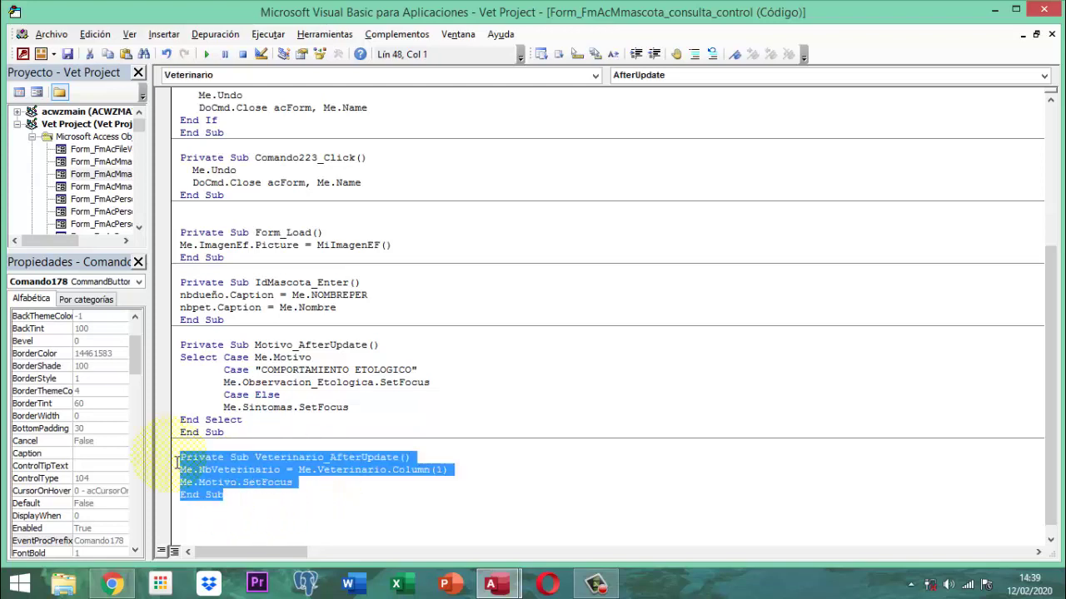
{"action": "key", "text": "Delete"}
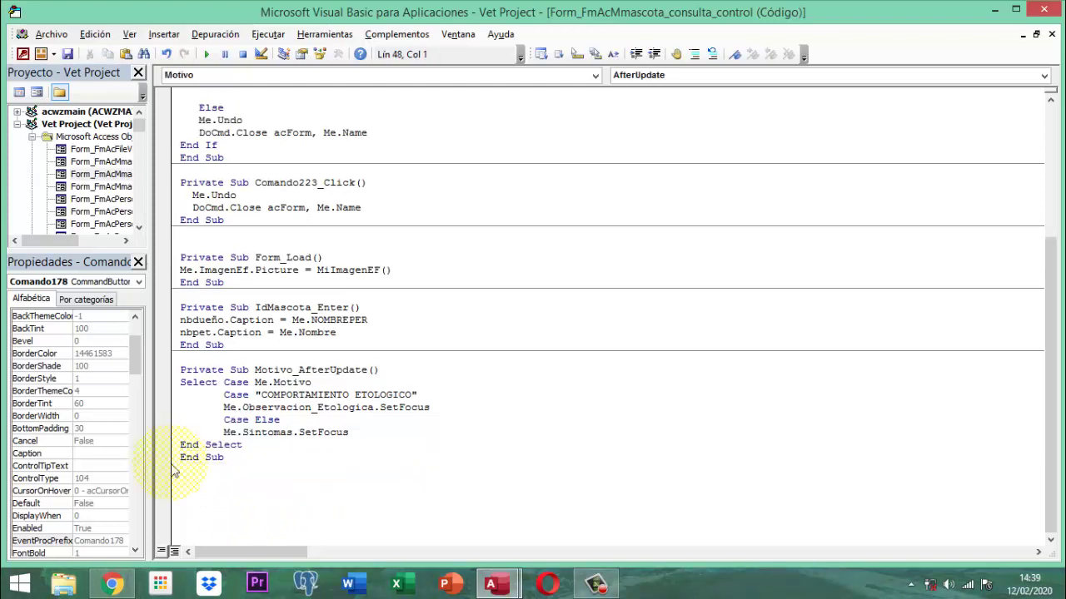
Close the code editor and property sheet, and save and close the FmAcMmascota_consulta_control form
{"action": "scroll", "coordinate": [337, 448], "scroll_direction": "up", "scroll_amount": 4}
{"action": "scroll", "coordinate": [336, 448], "scroll_direction": "up", "scroll_amount": 2}
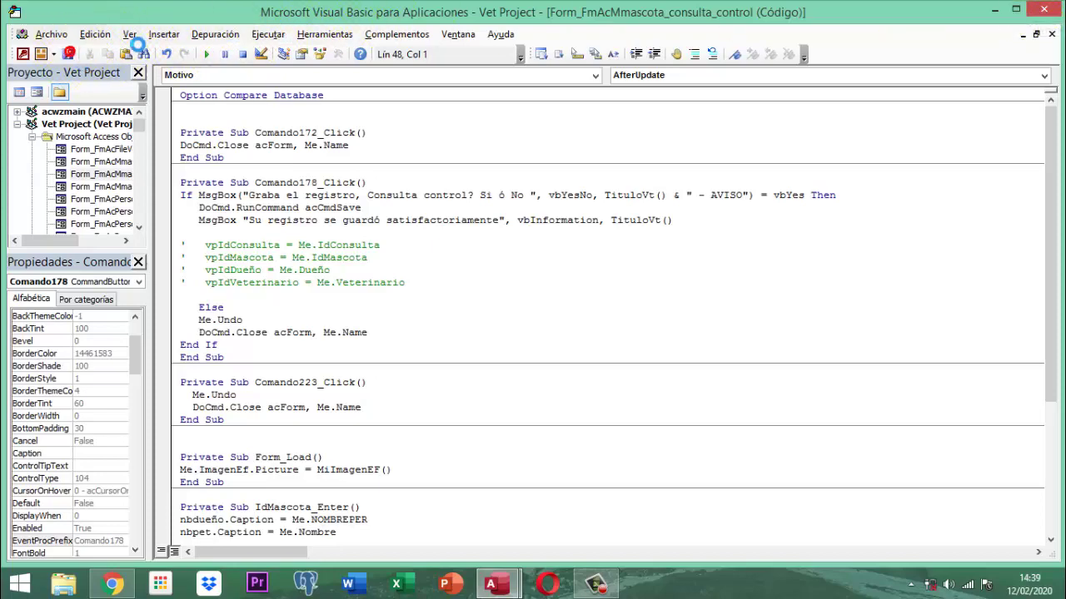
{"action": "left_click", "coordinate": [1044, 9]}
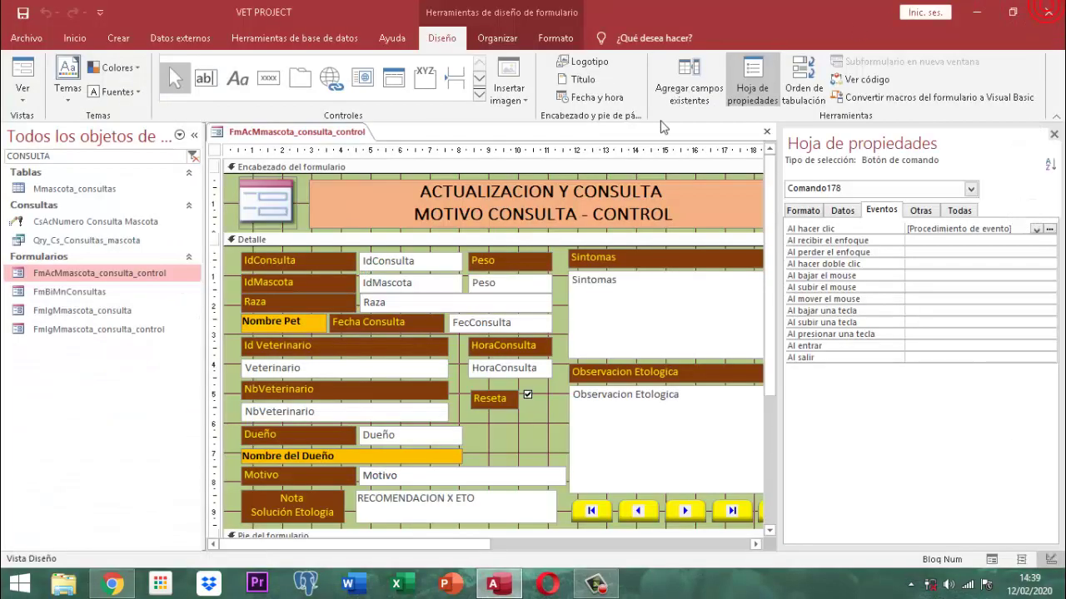
{"action": "left_click", "coordinate": [1051, 135]}
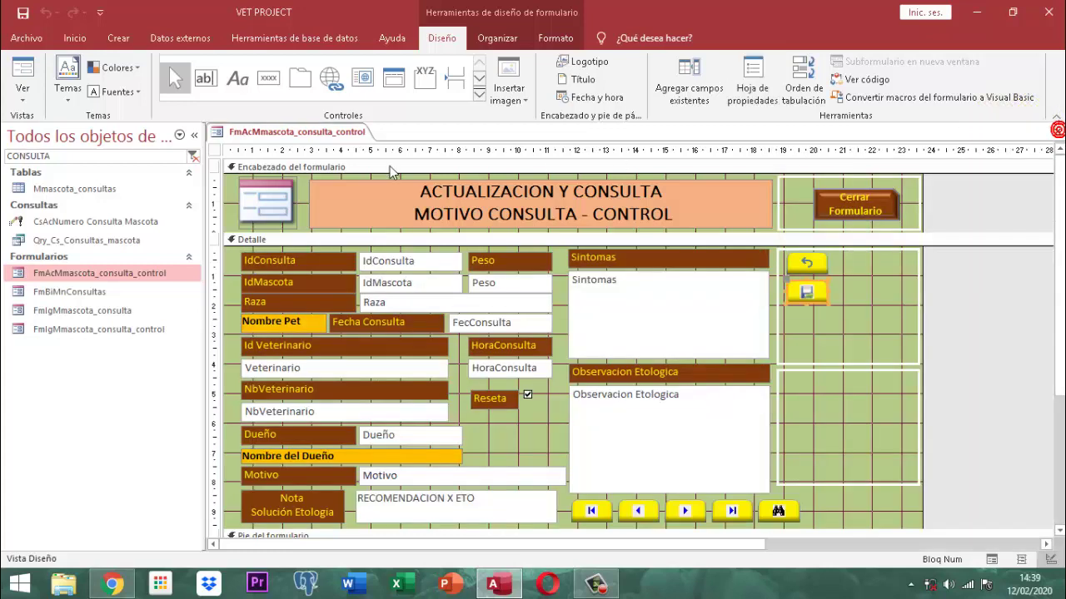
{"action": "right_click", "coordinate": [291, 137]}
{"action": "left_click", "coordinate": [311, 139]}
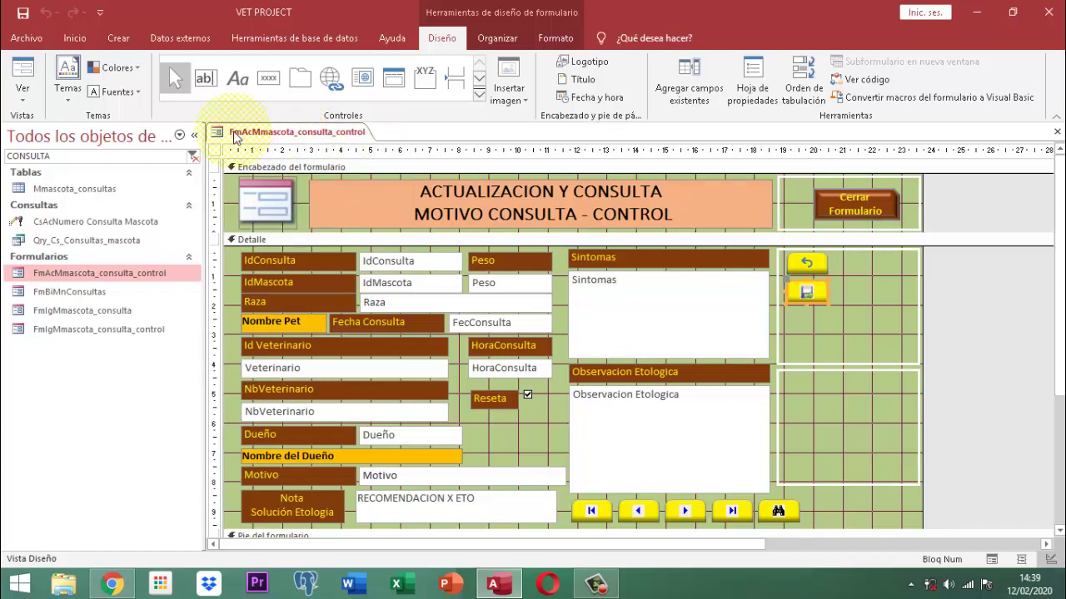
{"action": "right_click", "coordinate": [337, 131]}
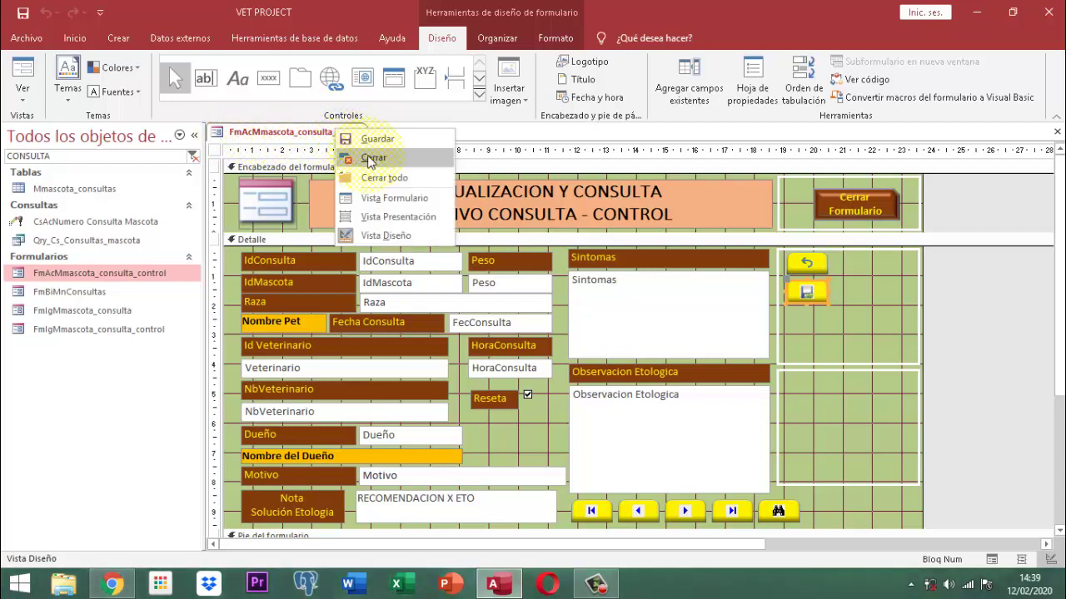
{"action": "left_click", "coordinate": [367, 123]}
{"action": "right_click", "coordinate": [337, 130]}
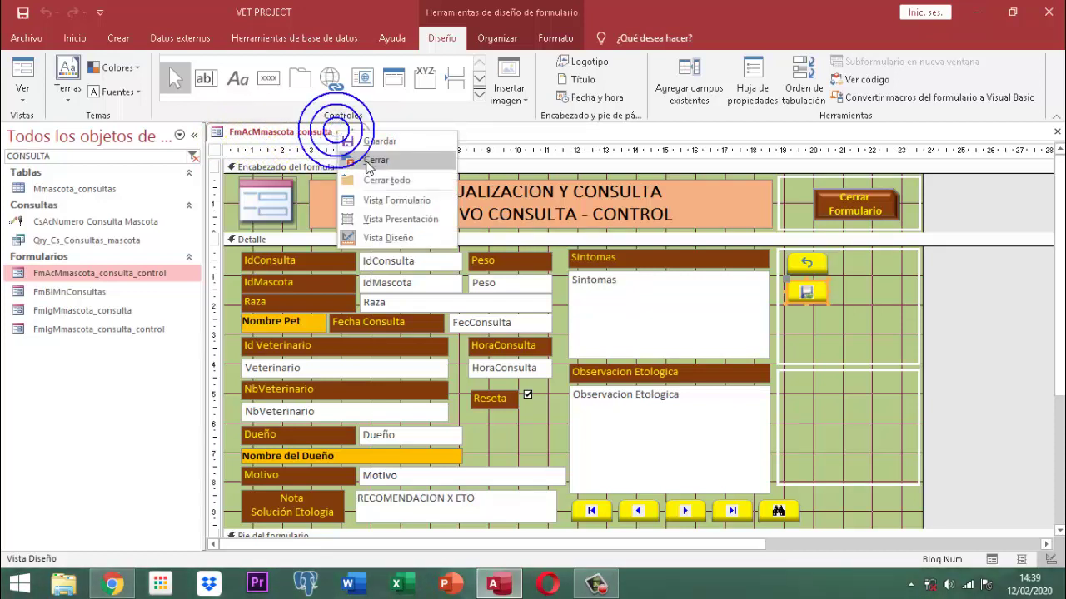
{"action": "left_click", "coordinate": [369, 161]}
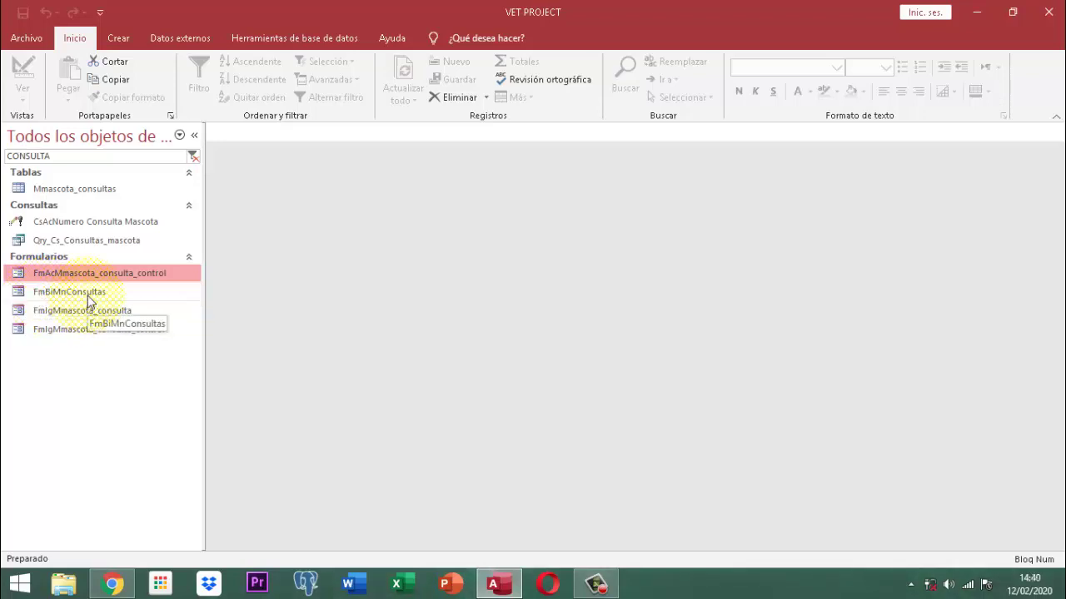
Filter the database objects by "mas" and open the FmMenuMascotas form in Design view
{"action": "double_click", "coordinate": [58, 155]}
{"action": "type", "text": "mas"}
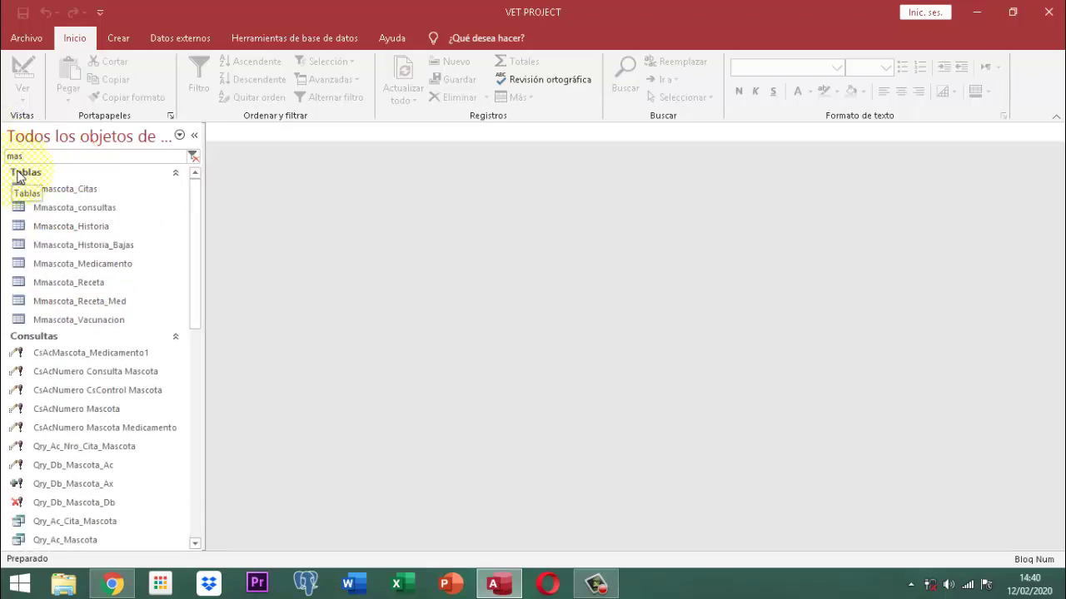
{"action": "scroll", "coordinate": [85, 367], "scroll_direction": "down", "scroll_amount": 6}
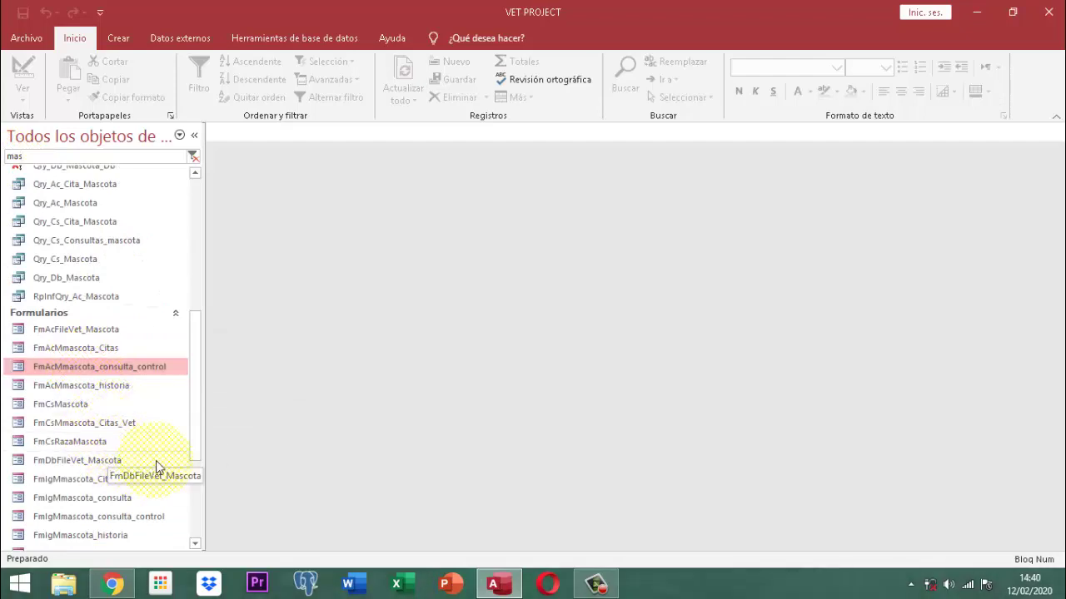
{"action": "scroll", "coordinate": [154, 460], "scroll_direction": "down", "scroll_amount": 1}
{"action": "scroll", "coordinate": [154, 460], "scroll_direction": "down", "scroll_amount": 1}
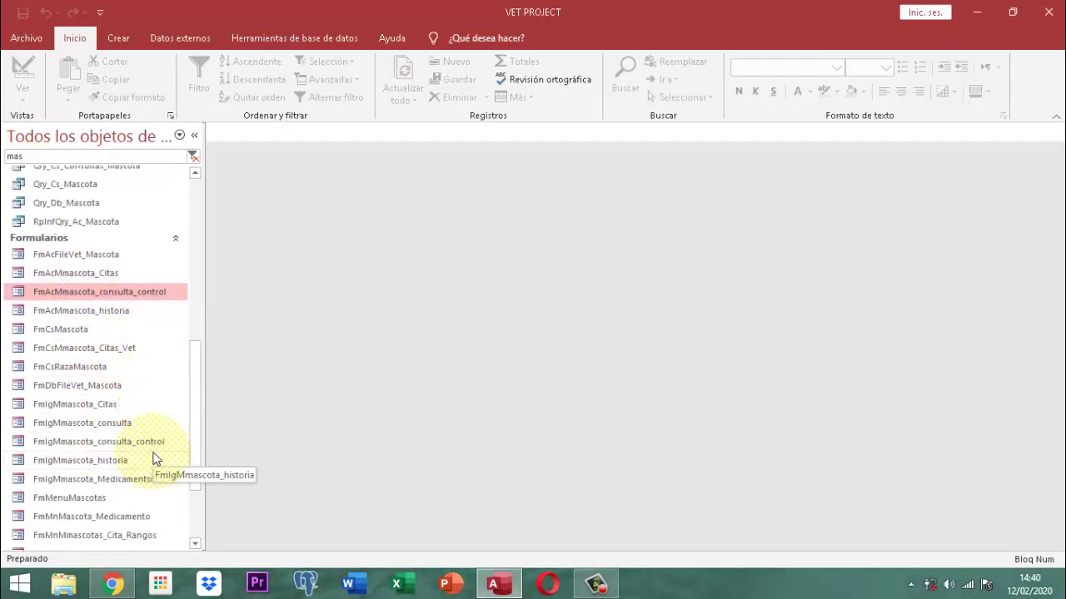
{"action": "scroll", "coordinate": [150, 451], "scroll_direction": "down", "scroll_amount": 1}
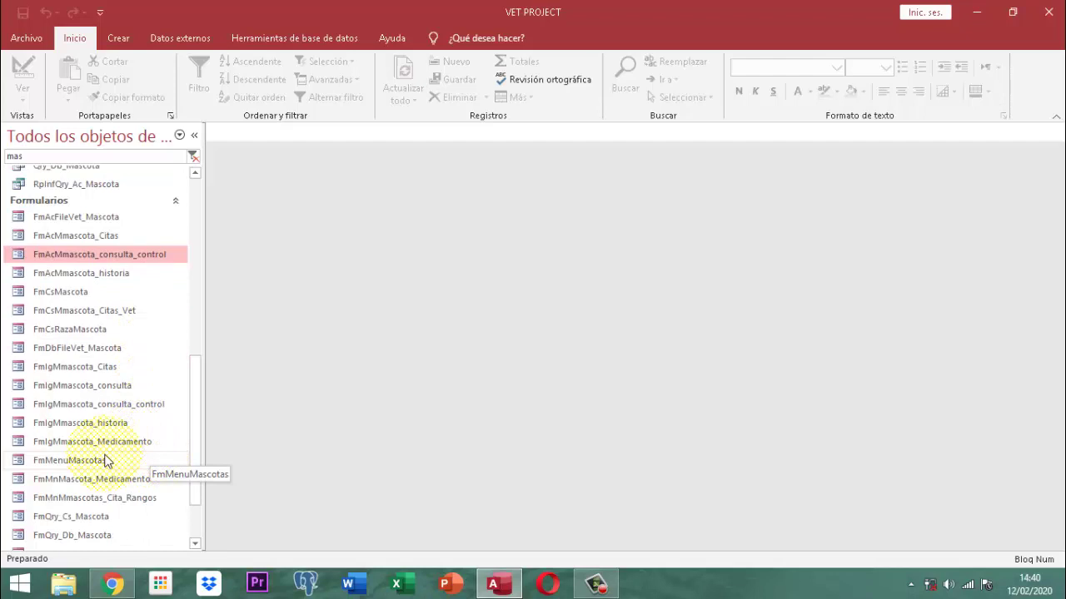
{"action": "left_click", "coordinate": [64, 462]}
{"action": "right_click", "coordinate": [63, 462]}
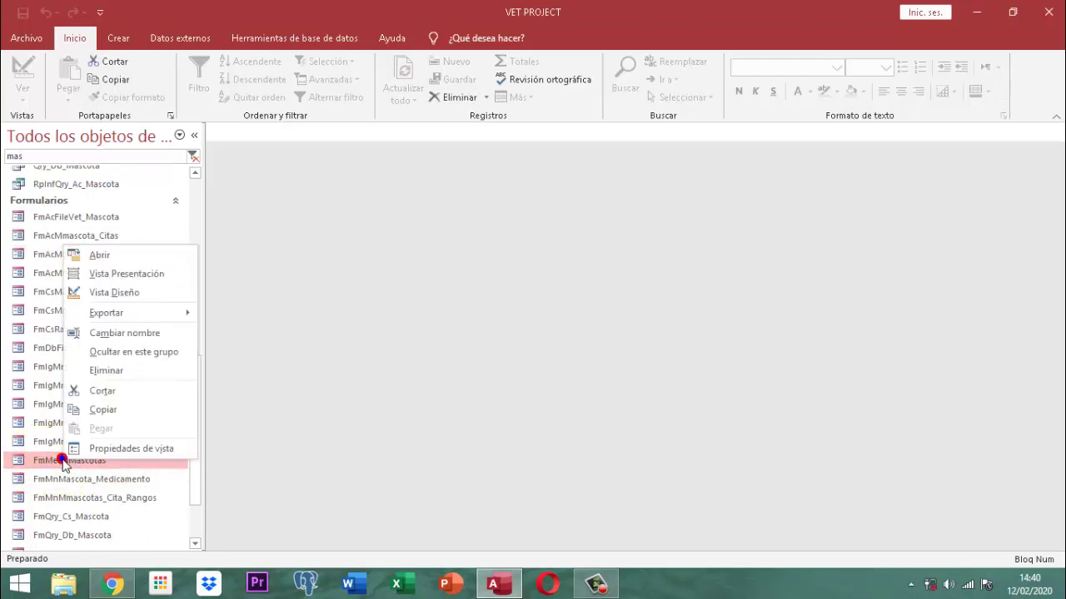
{"action": "left_click", "coordinate": [123, 293]}
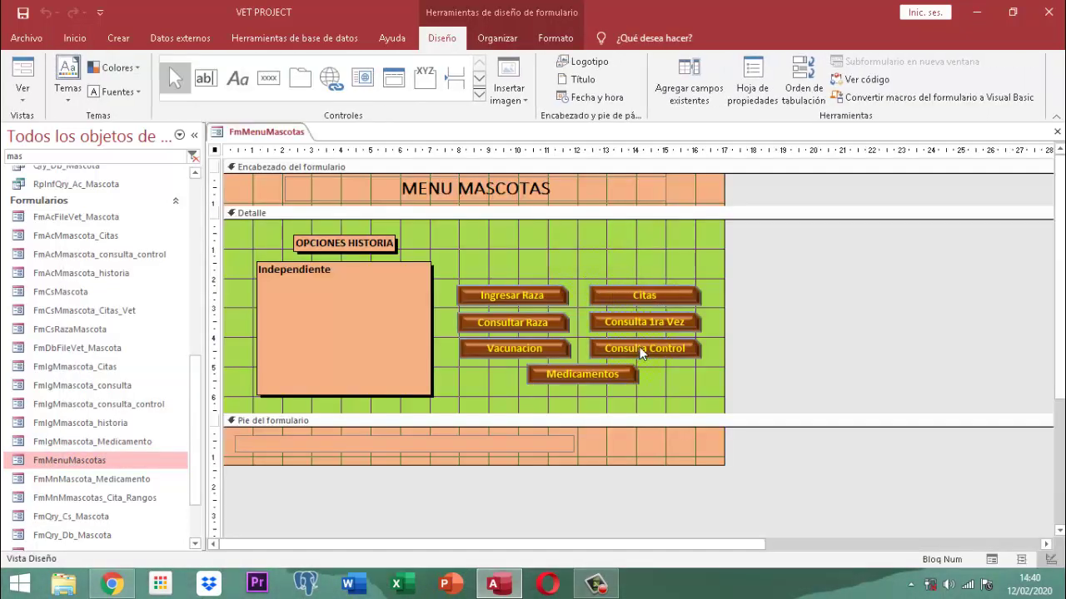
Open the on-click event procedure of the Consulta Control button on FmMenuMascotas
{"action": "left_click", "coordinate": [641, 353]}
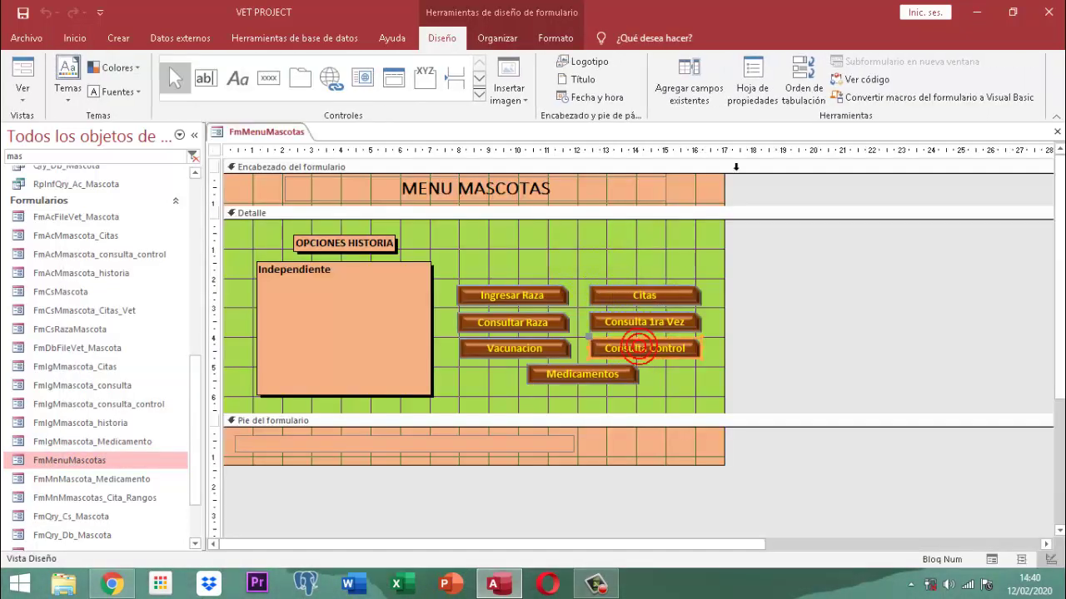
{"action": "left_click", "coordinate": [753, 70]}
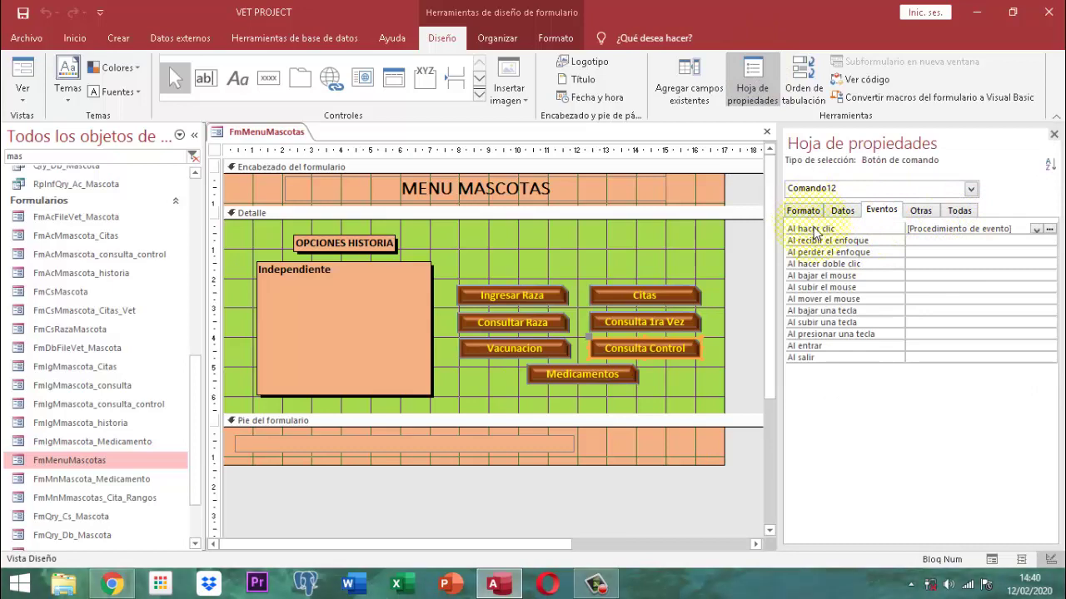
{"action": "left_click", "coordinate": [1048, 230]}
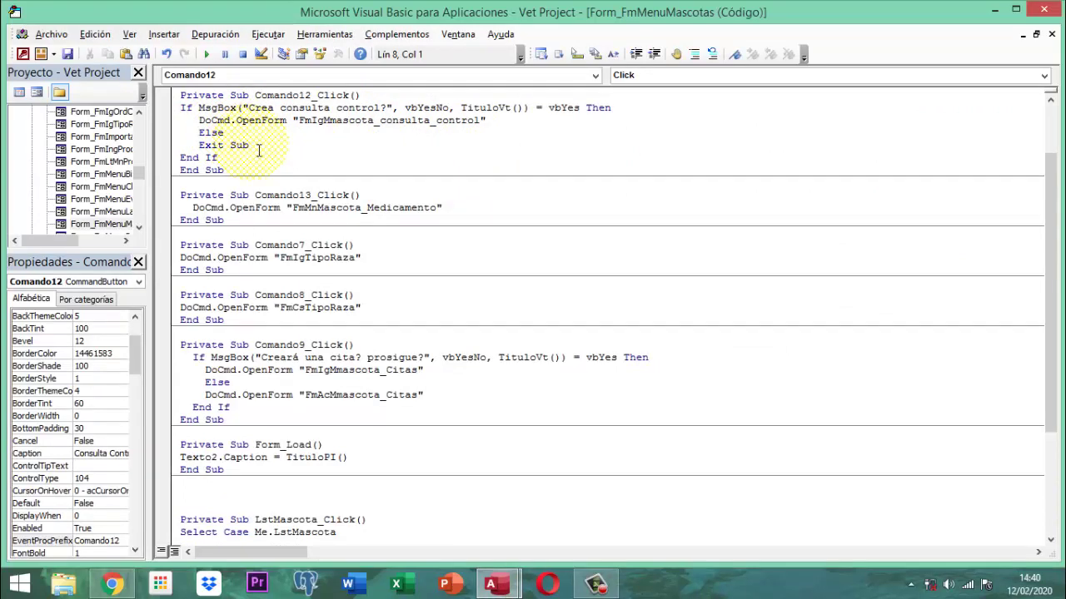
Replace Exit Sub in the Else branch of Comando12_Click with docmd.OpenForm "FmAcMmascota_consulta_control"
{"action": "left_click_drag", "start_coordinate": [248, 145], "coordinate": [194, 148]}
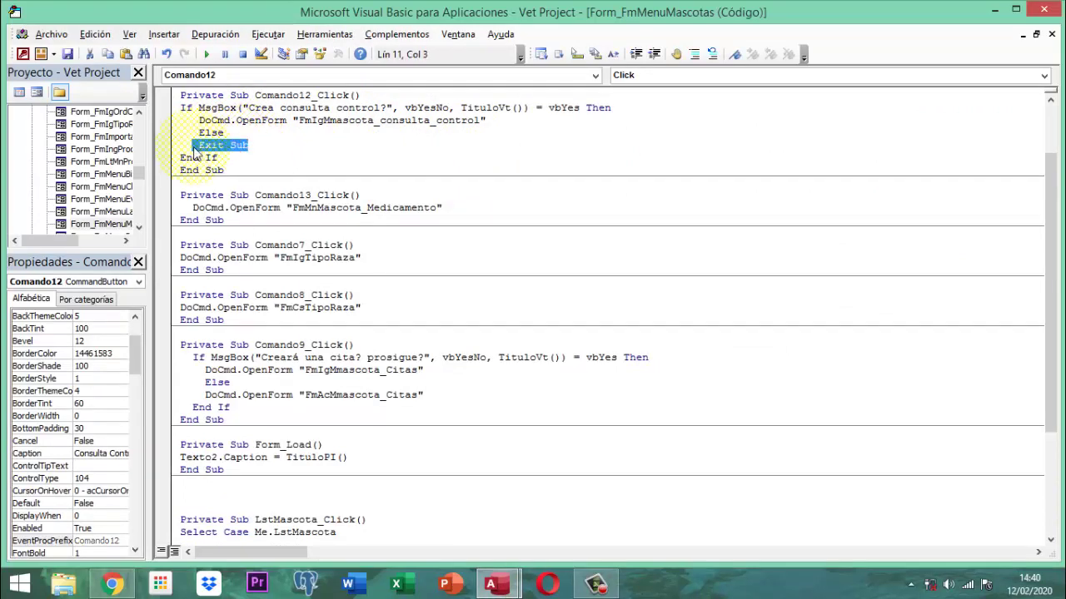
{"action": "key", "text": "Delete"}
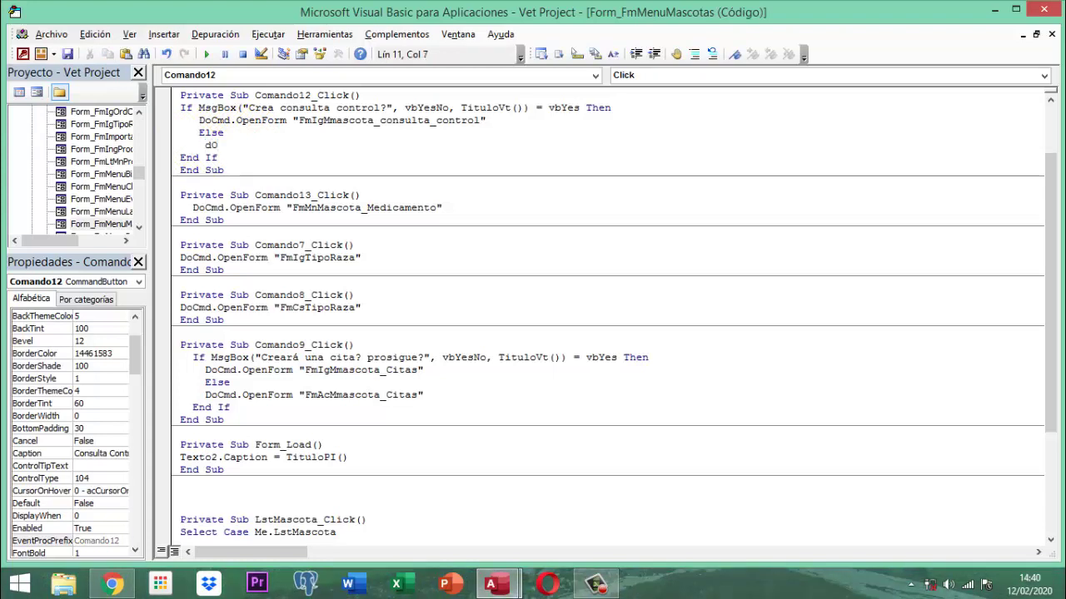
{"action": "type", "text": "."}
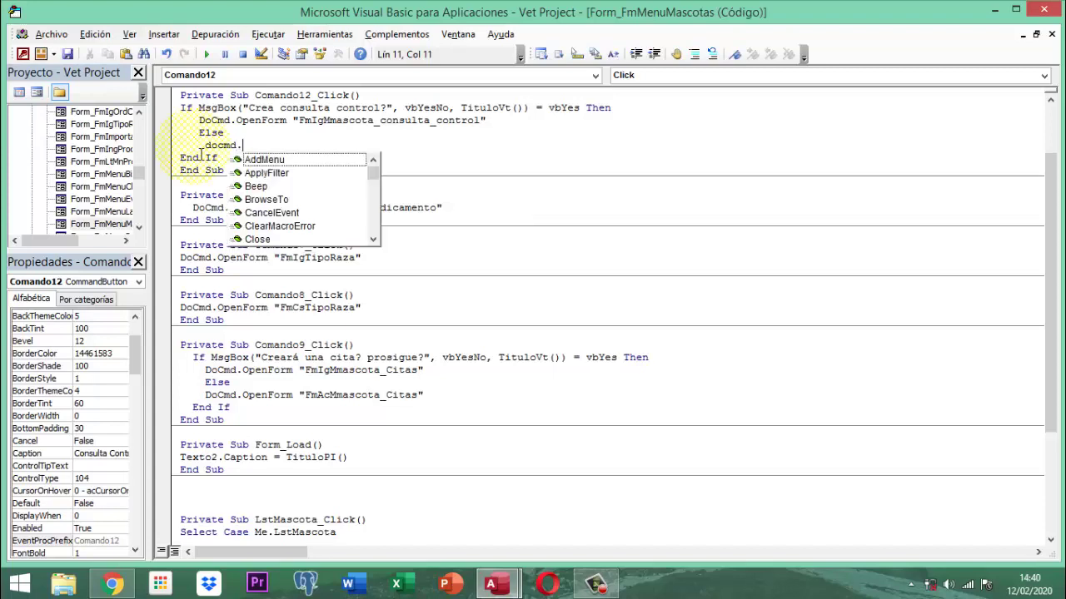
{"action": "type", "text": "openform "}
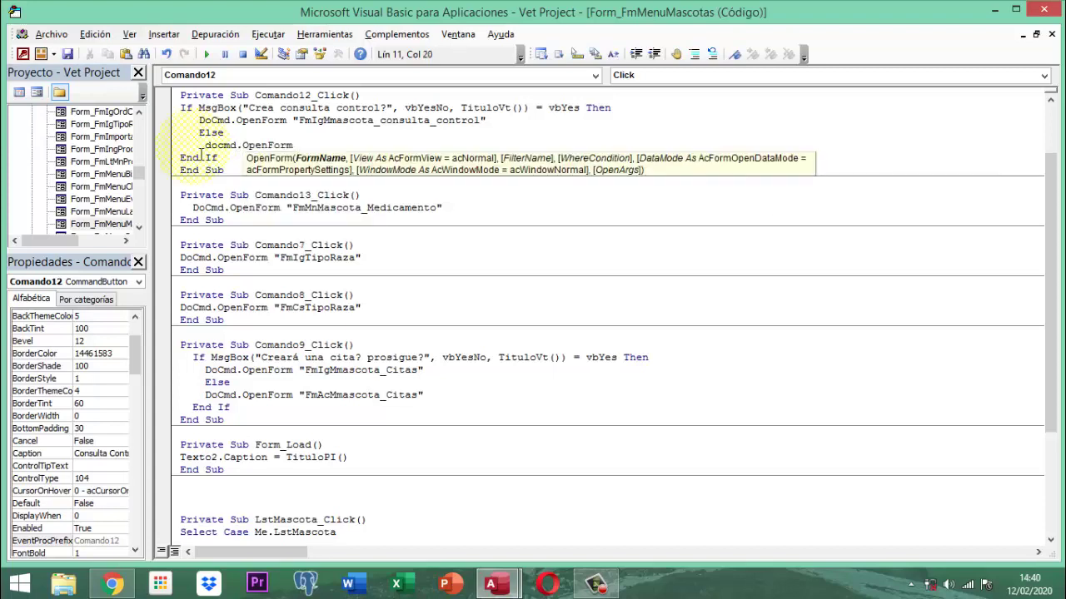
{"action": "type", "text": "\"F"}
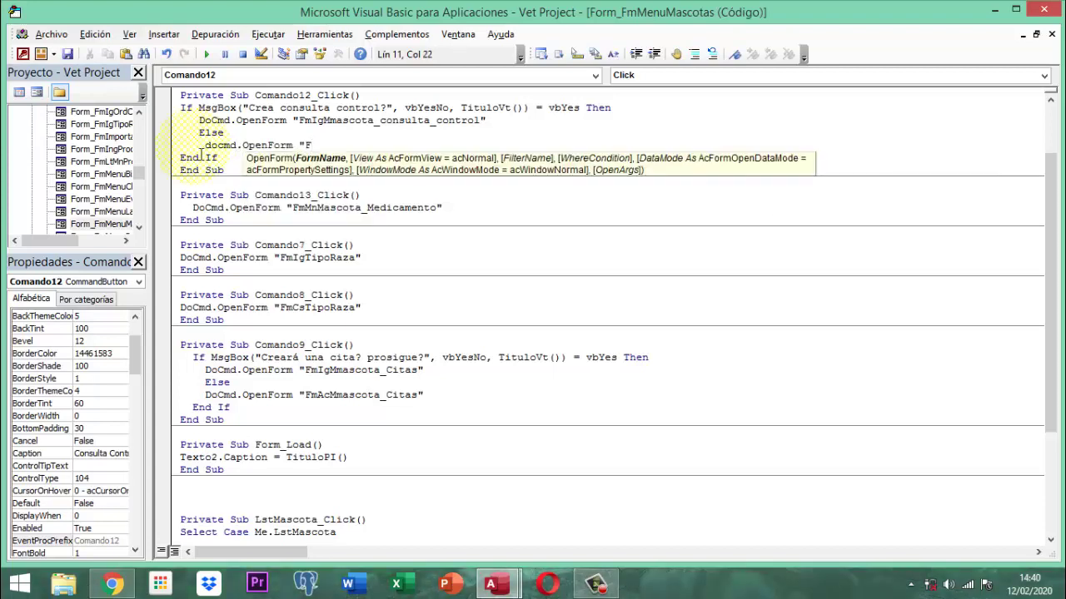
{"action": "type", "text": "mAcMmascota"}
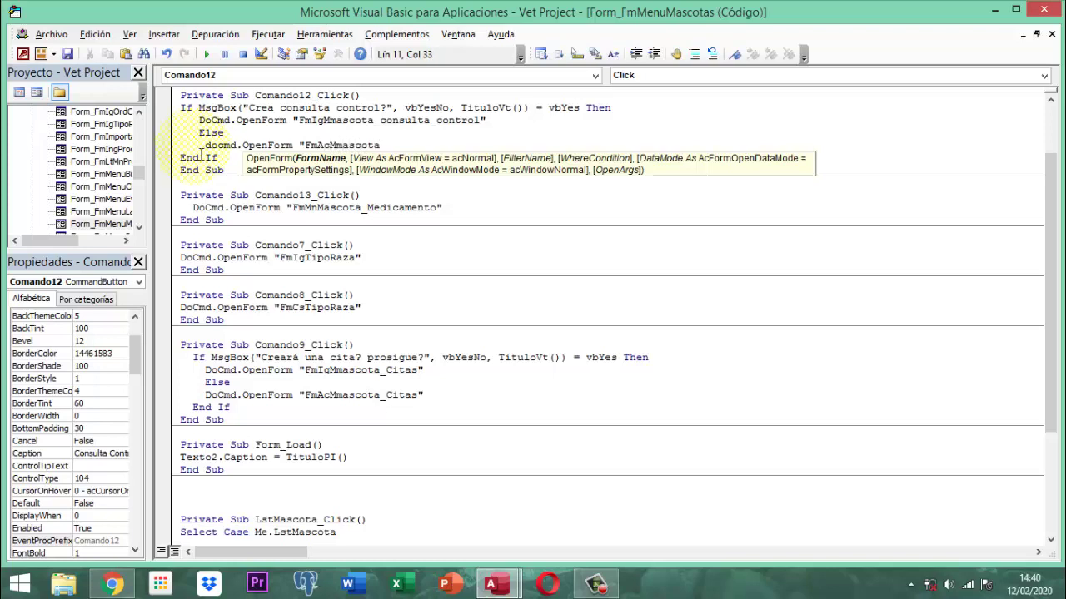
{"action": "type", "text": "_"}
{"action": "type", "text": "consu"}
{"action": "type", "text": "ulta"}
{"action": "type", "text": "_"}
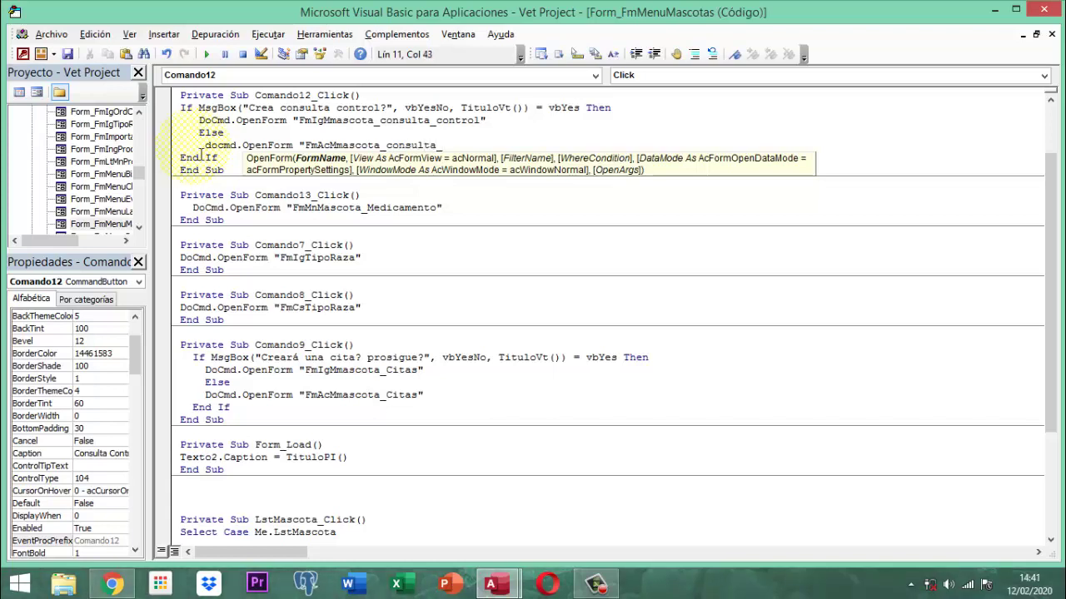
{"action": "type", "text": "control"}
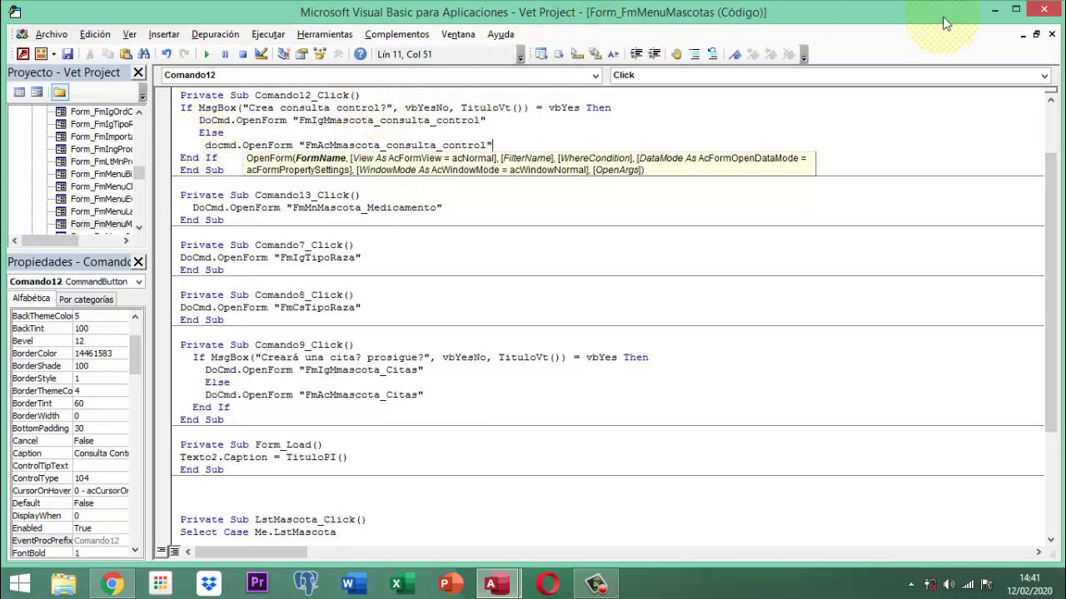
Close the code editor and property sheet, and save the FmMenuMascotas form
{"action": "left_click", "coordinate": [1055, 11]}
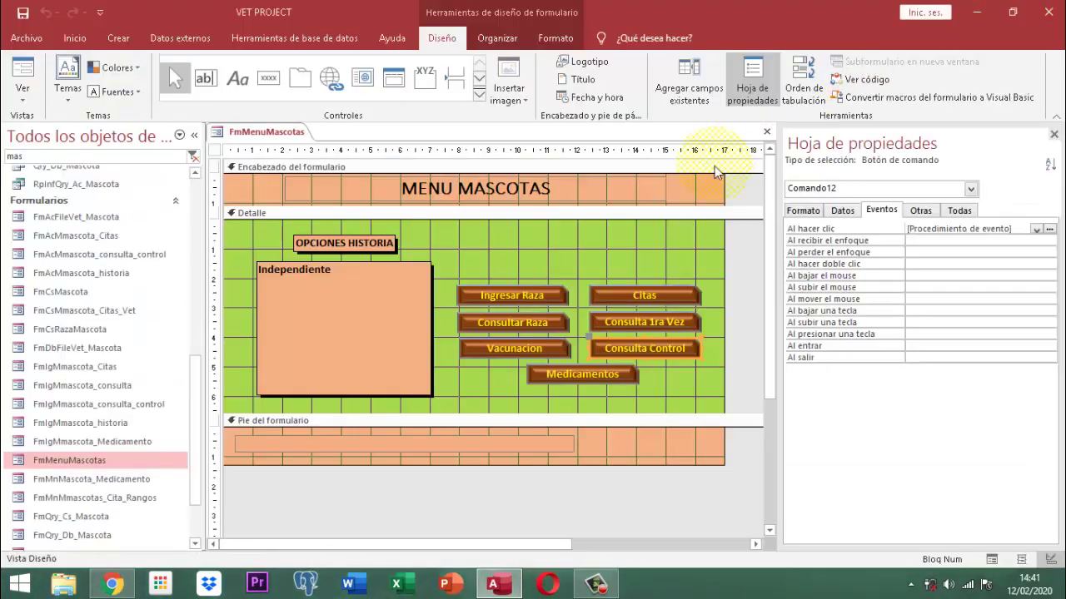
{"action": "left_click", "coordinate": [1053, 134]}
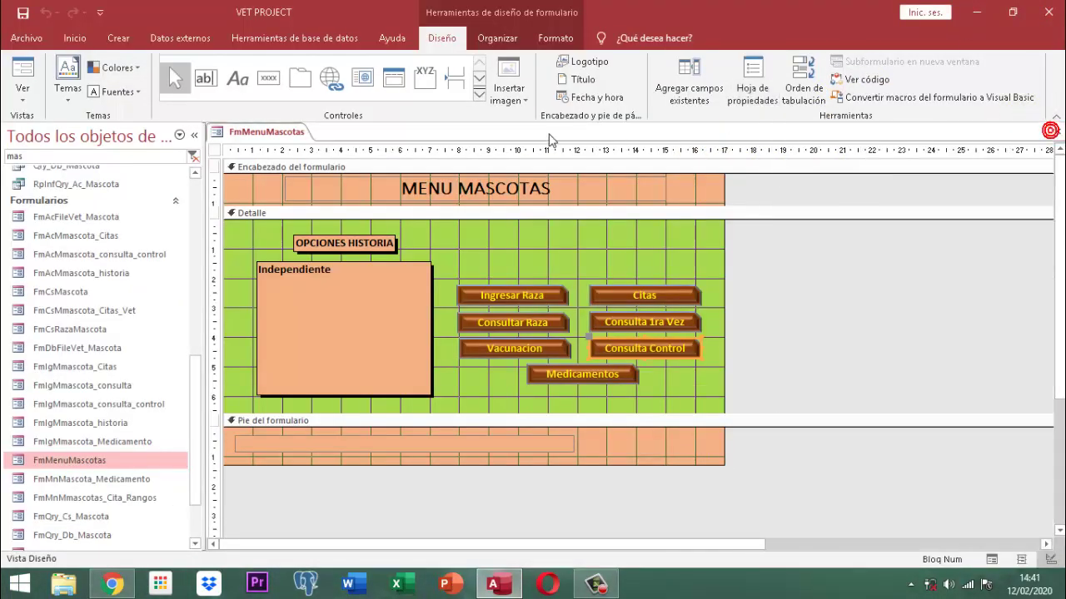
{"action": "right_click", "coordinate": [274, 133]}
{"action": "left_click", "coordinate": [310, 141]}
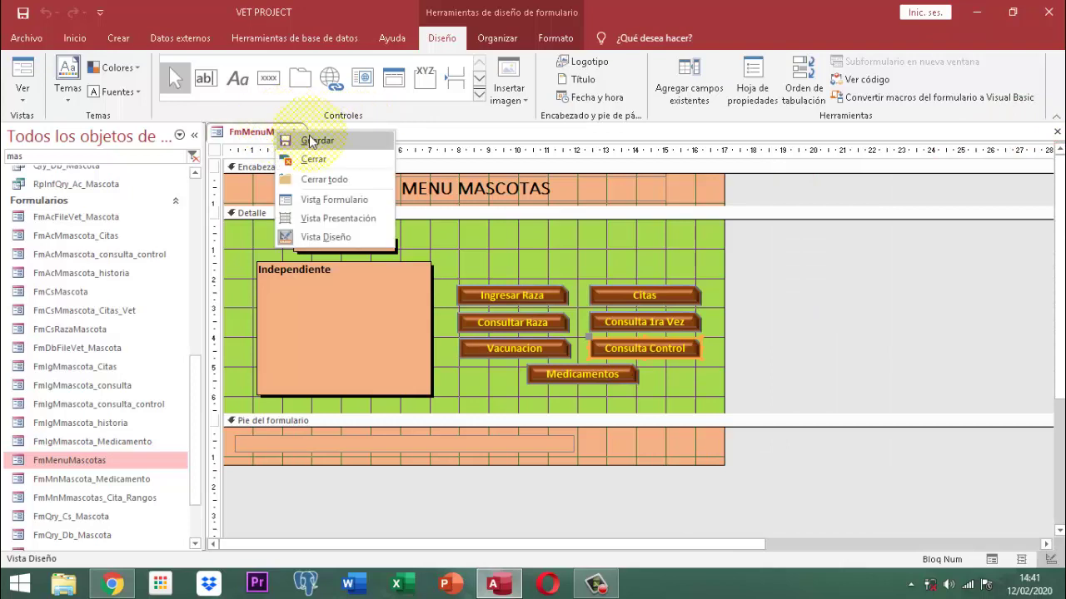